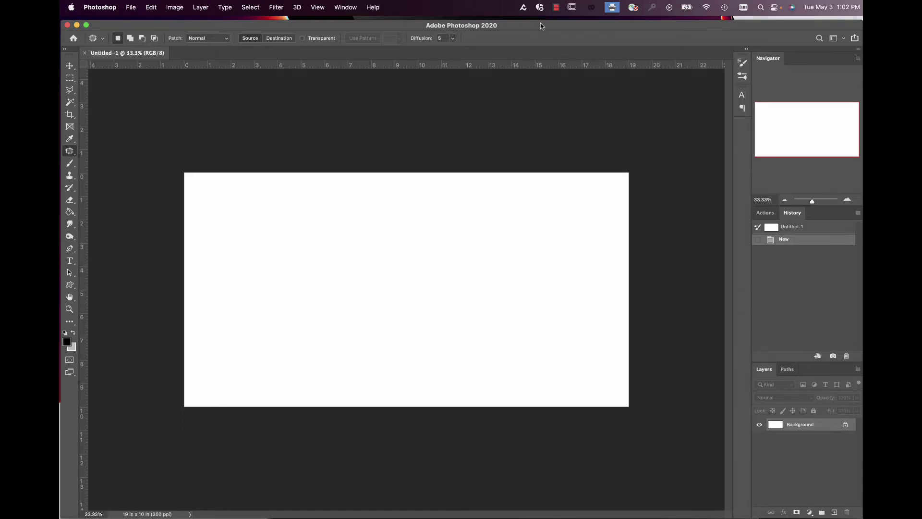
Confirm light grey #bfbfbf as the background colour and set the foreground colour to mid grey #808080.
left_click(73, 348)
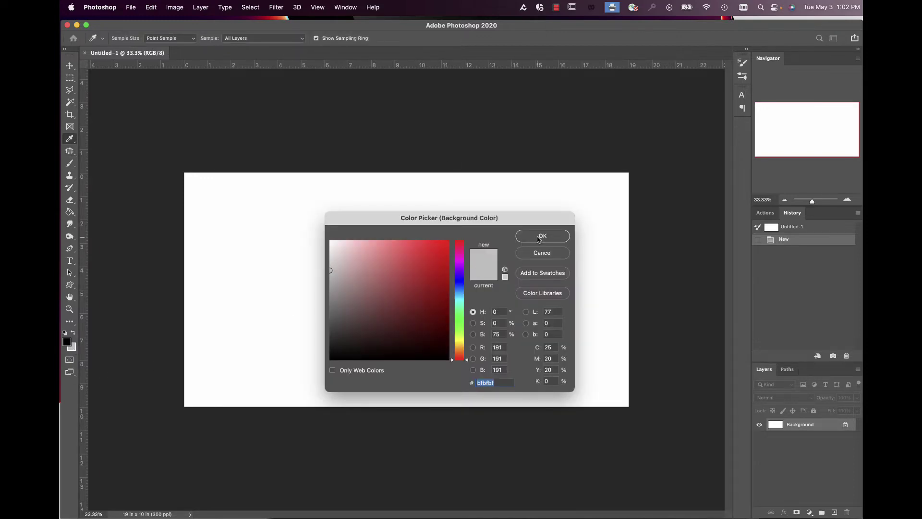
left_click(541, 236)
left_click(67, 341)
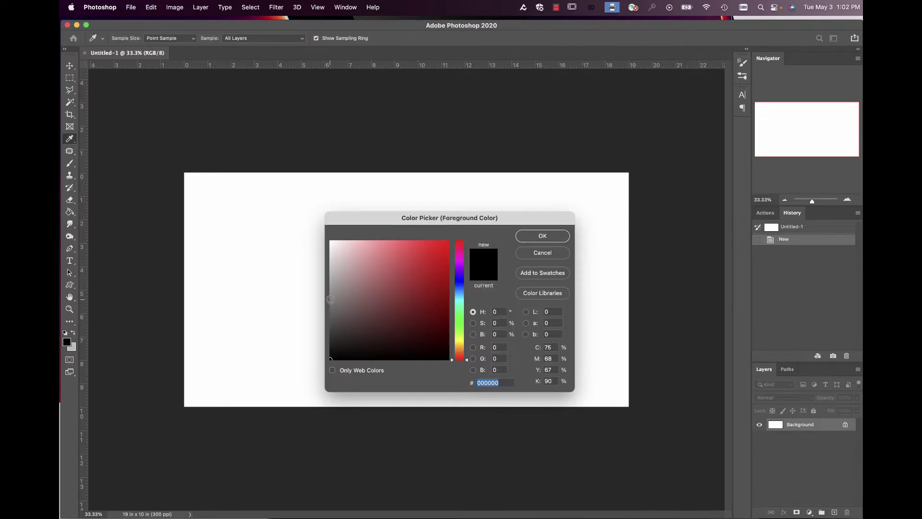
left_click(330, 300)
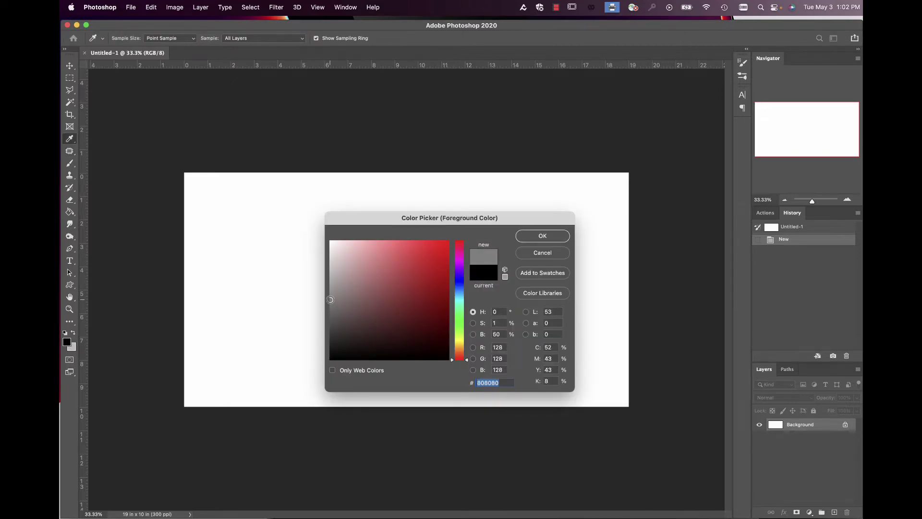
left_click(543, 236)
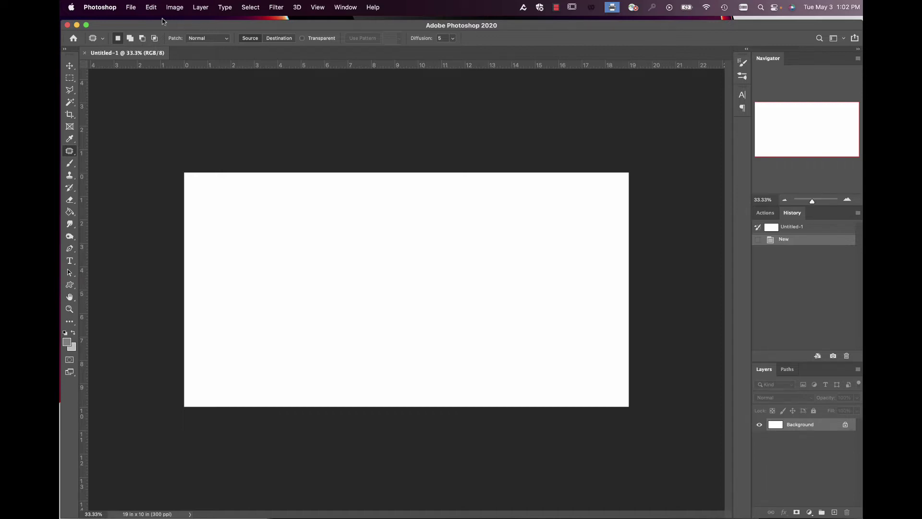
Create a new document 5.25 inches wide and 2.5 inches high, and float it in its own window over Untitled-1.
left_click(133, 8)
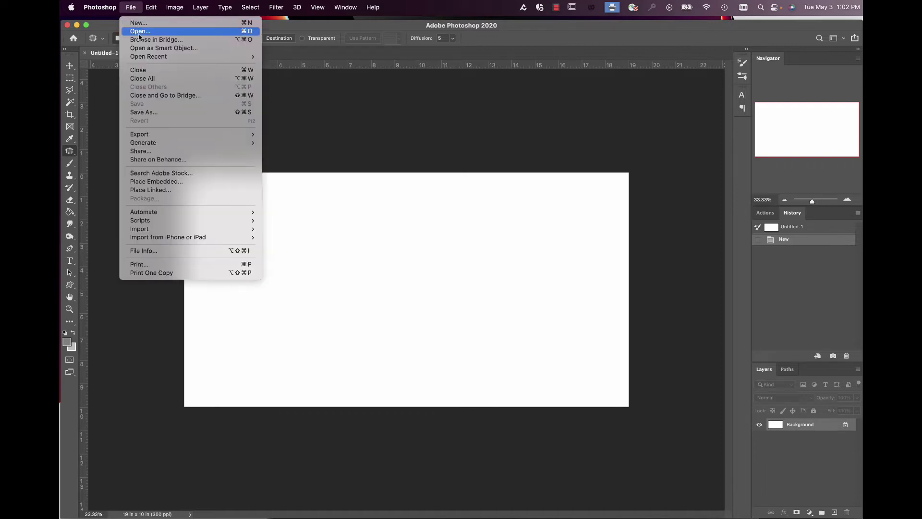
left_click(139, 27)
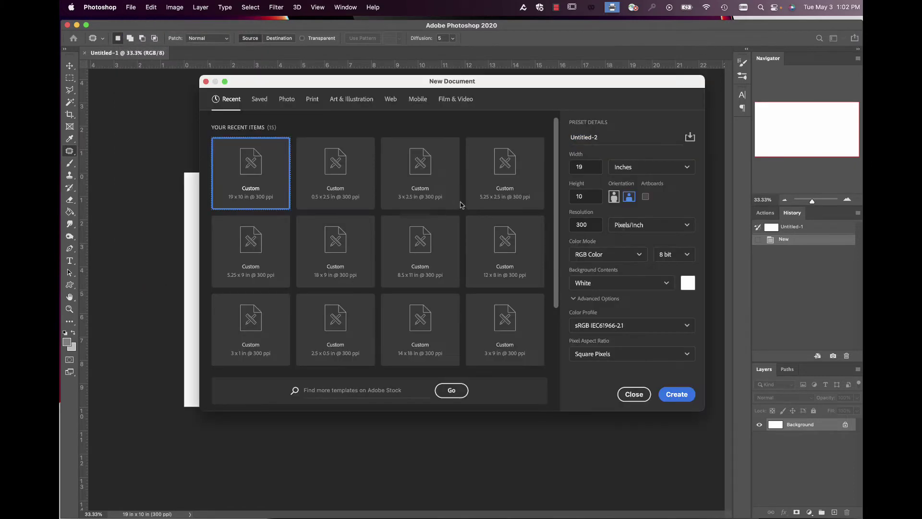
left_click(592, 168)
type("5.25")
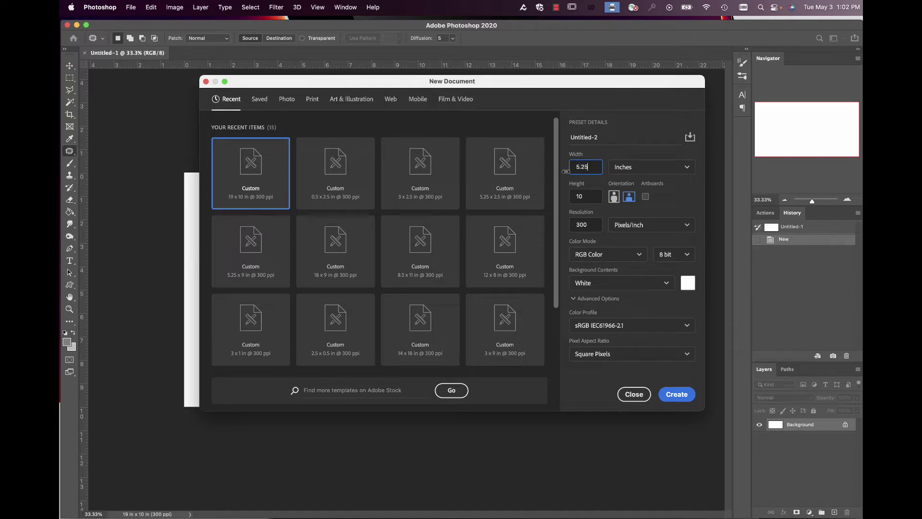
left_click(589, 195)
type("2.5")
left_click(688, 393)
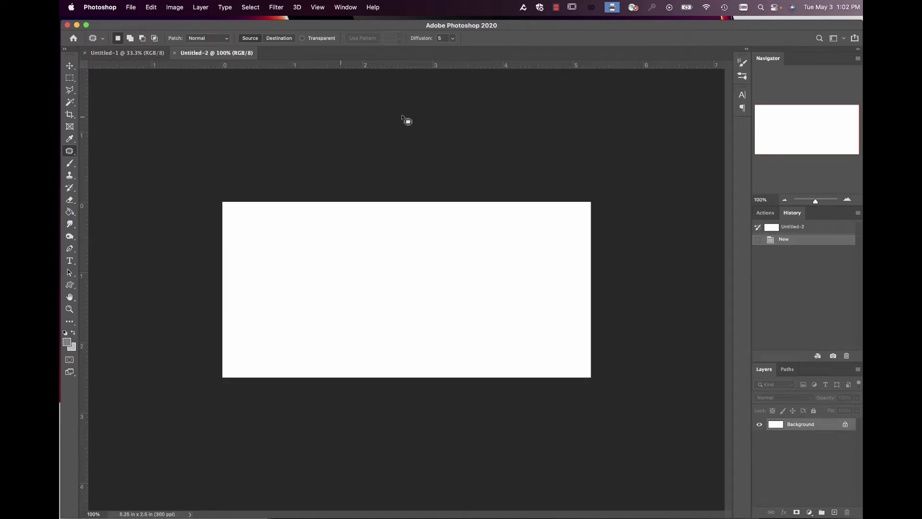
left_click_drag(229, 56, 227, 102)
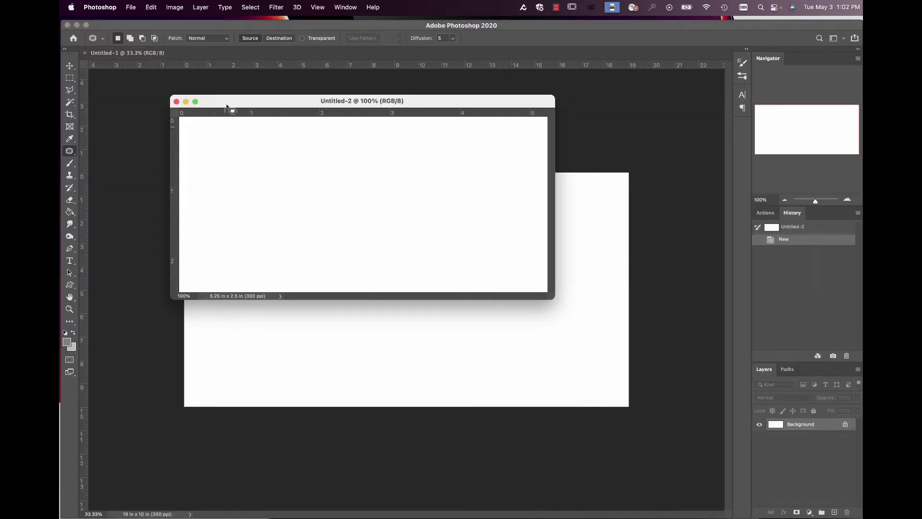
Fill the whole Untitled-2 canvas with the mid grey foreground colour using the Paint Bucket.
left_click(67, 341)
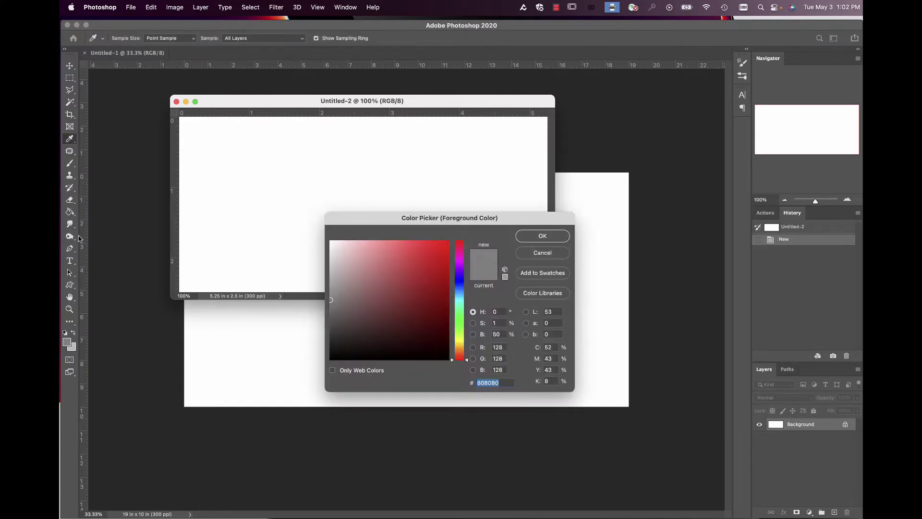
left_click(541, 253)
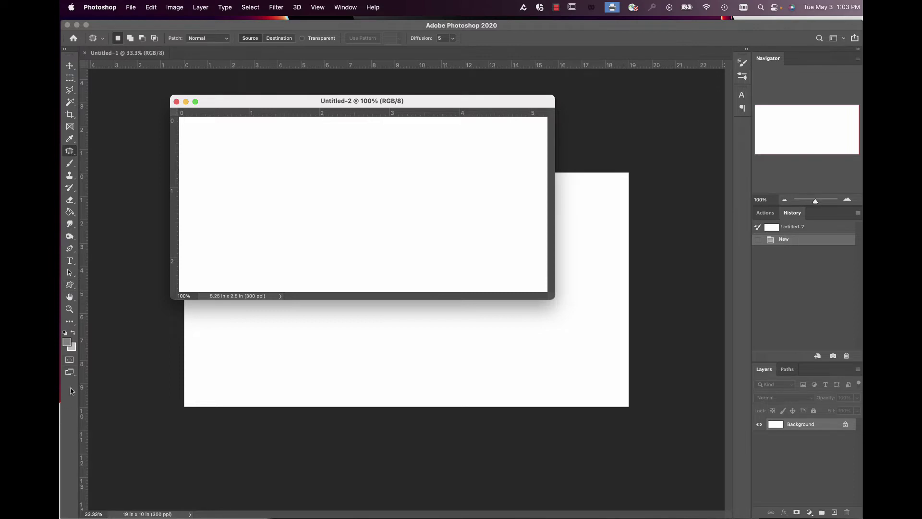
left_click(70, 212)
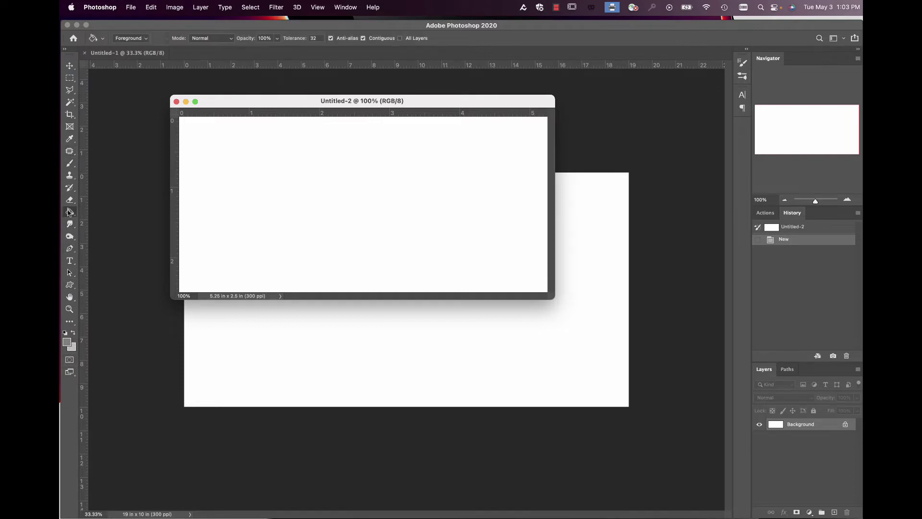
left_click(311, 187)
Bring the grey rectangle into Untitled-1 with the Move tool and place its left edge about 2 inches from the canvas's left edge.
left_click(70, 66)
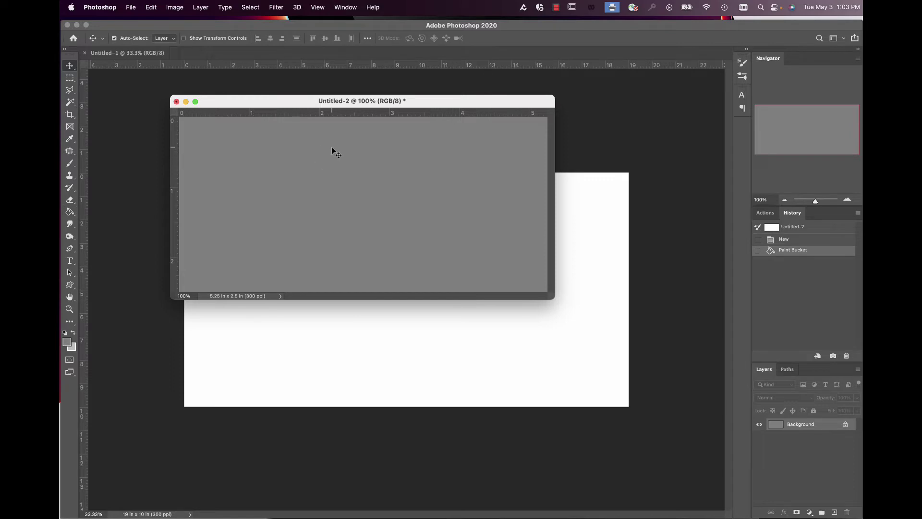
left_click_drag(334, 167, 296, 282)
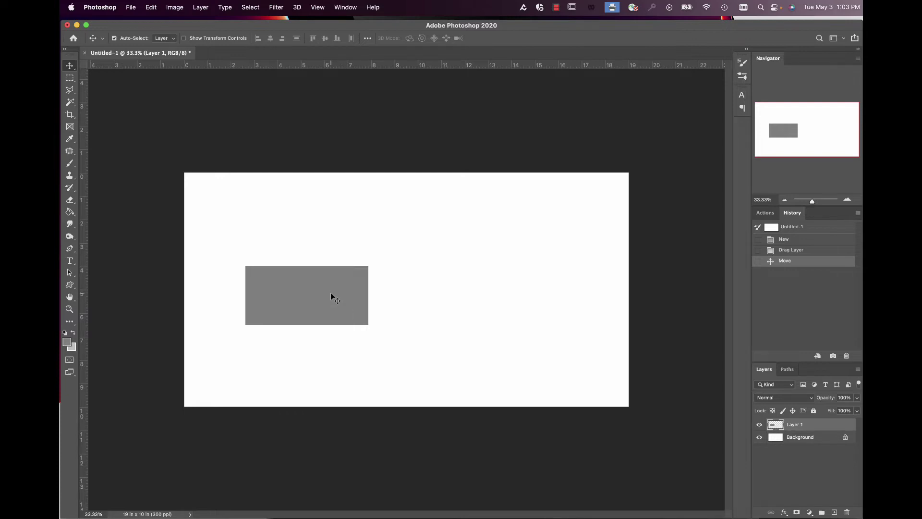
left_click_drag(331, 294, 318, 293)
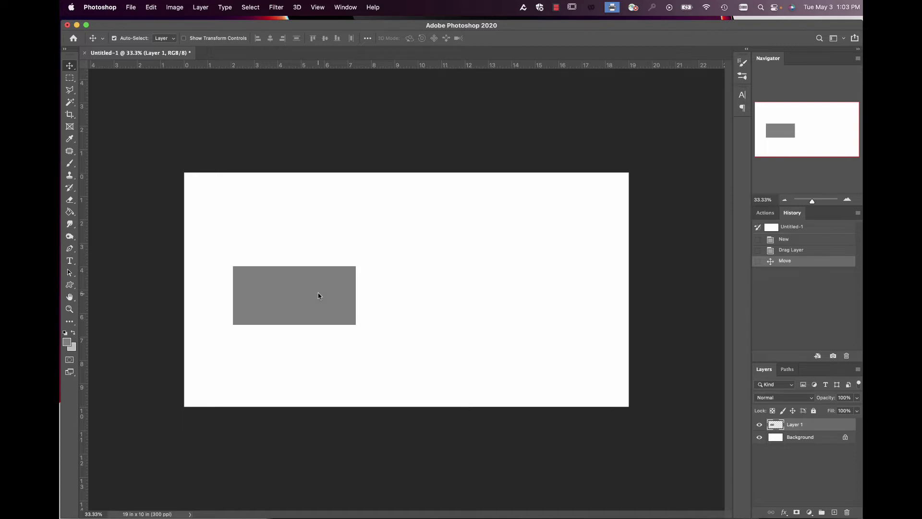
Duplicate the grey rectangle to its right at the same height, and place a vertical guide through the copy's centre at about 12.33 inches.
key("super+j")
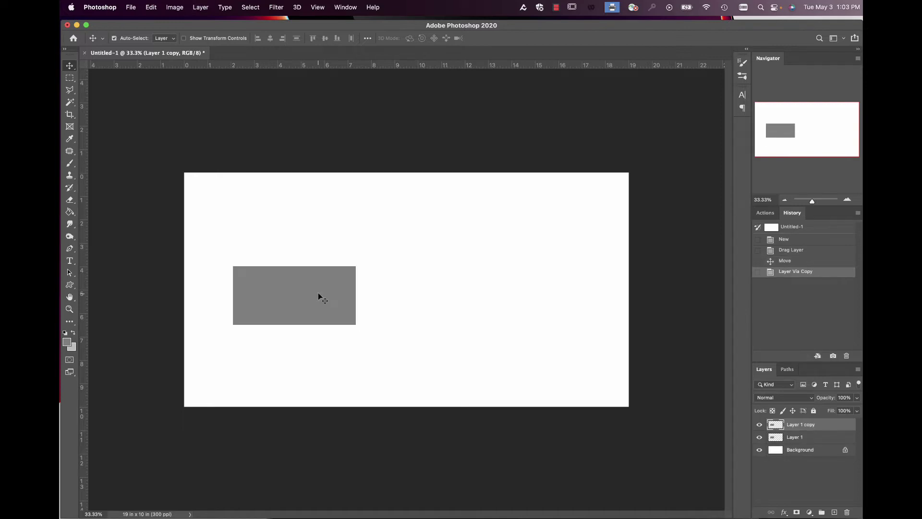
left_click_drag(318, 293, 496, 298)
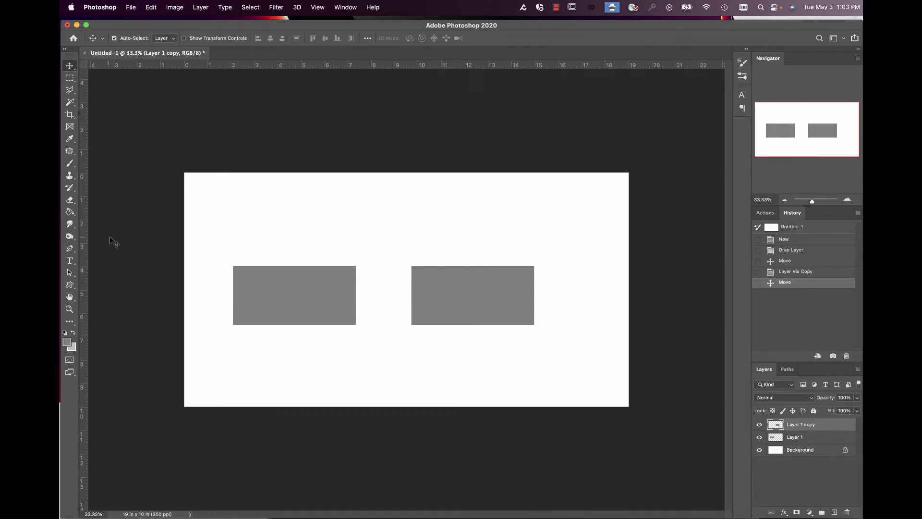
left_click_drag(82, 238, 473, 256)
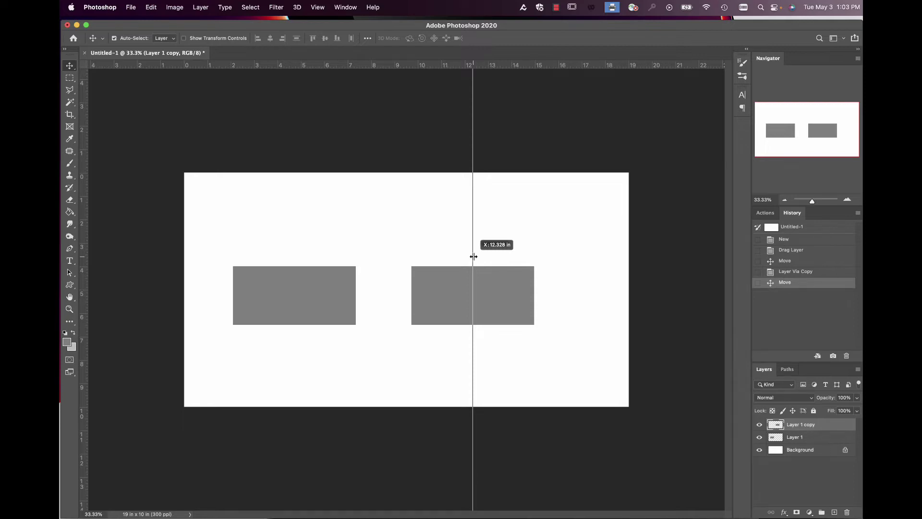
left_click_drag(473, 256, 473, 256)
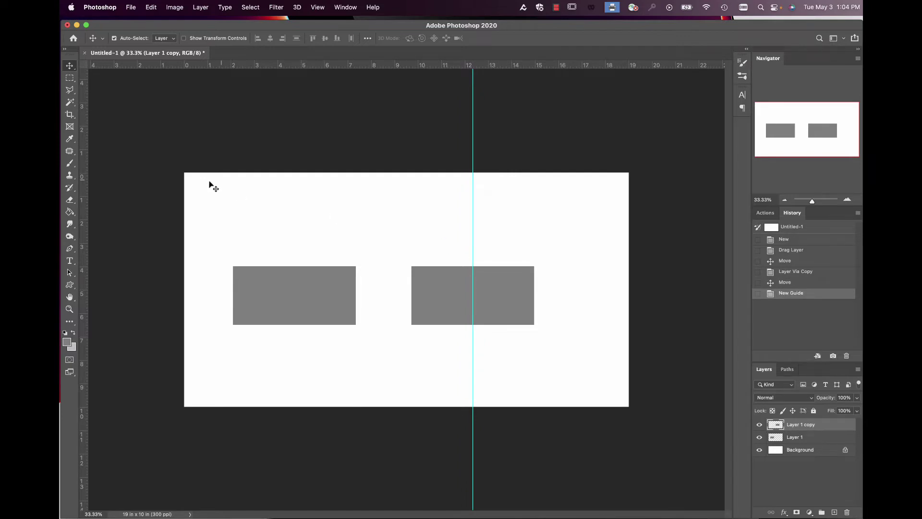
Erase a half-circle notch where the guide meets the copied rectangle's top edge, using a 150 px eraser at 100% hardness.
left_click(70, 201)
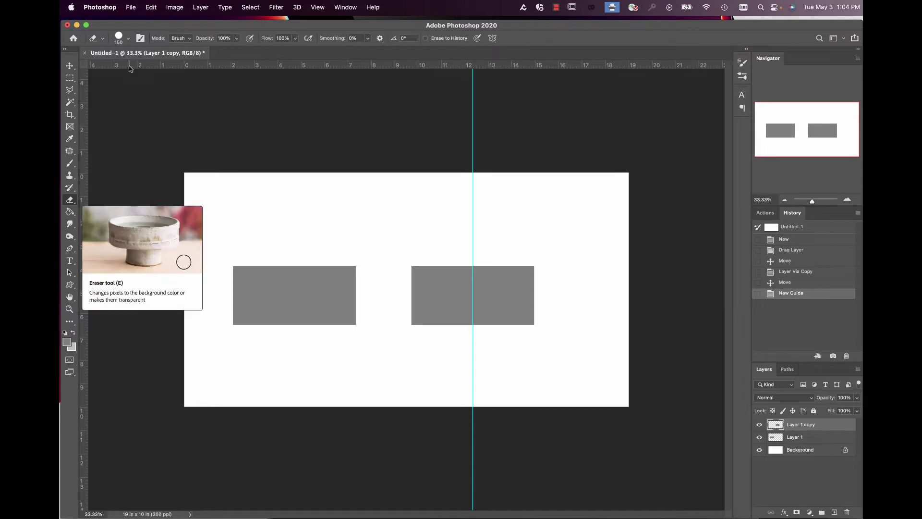
left_click(128, 41)
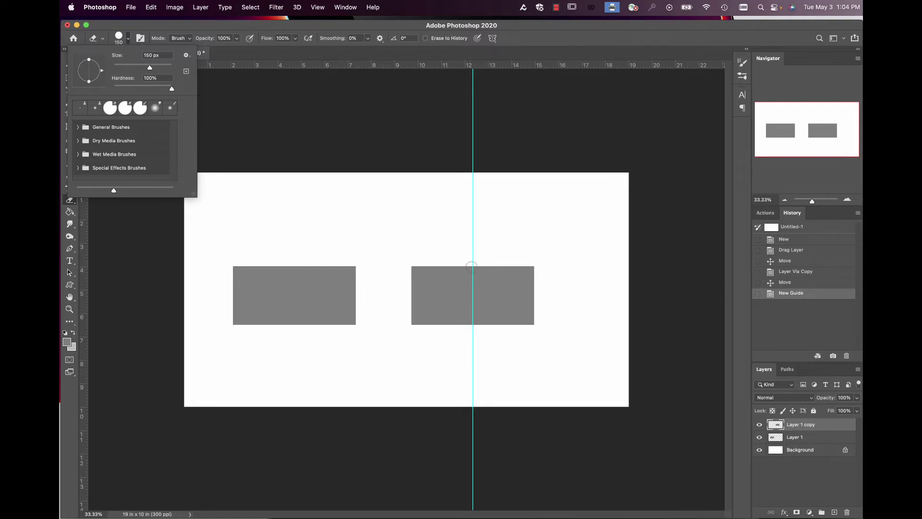
left_click(847, 200)
left_click(847, 200)
left_click(846, 200)
left_click(847, 200)
left_click_drag(817, 136, 822, 135)
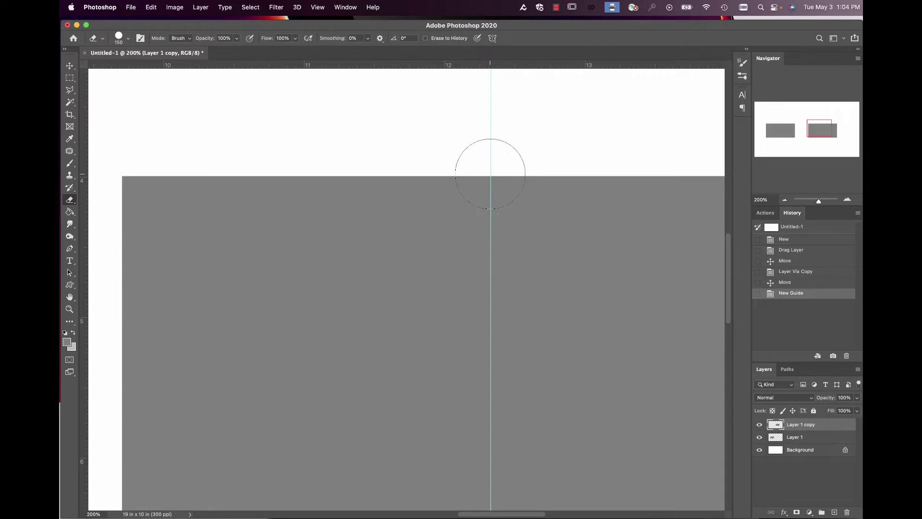
left_click(490, 173)
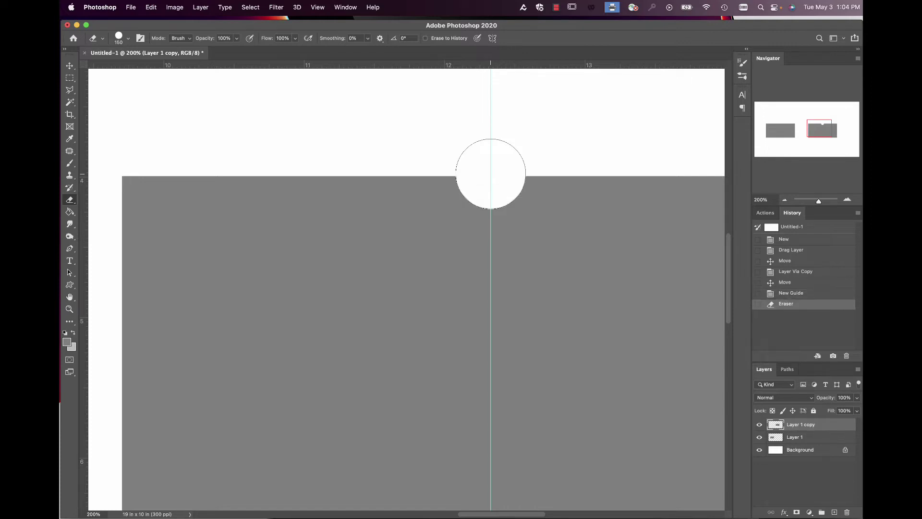
Clear the vertical guide from the canvas.
left_click(784, 200)
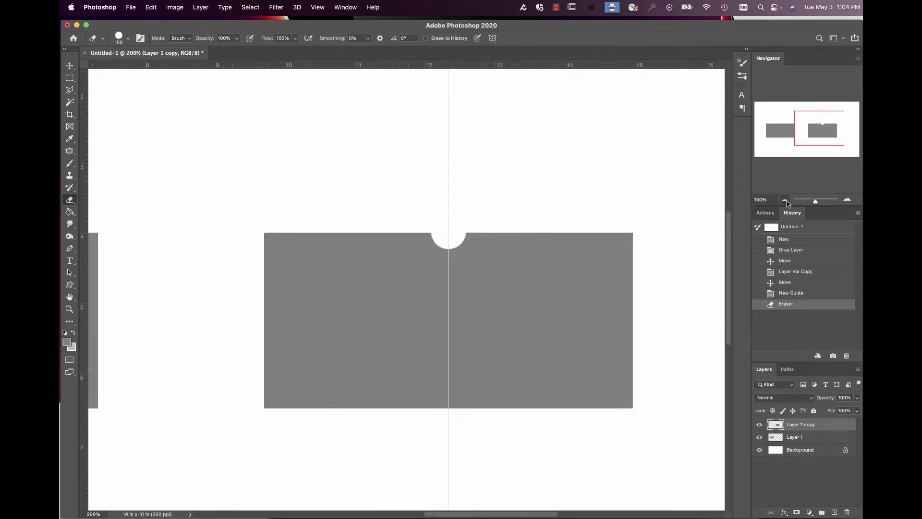
left_click(785, 199)
left_click(785, 199)
left_click(784, 200)
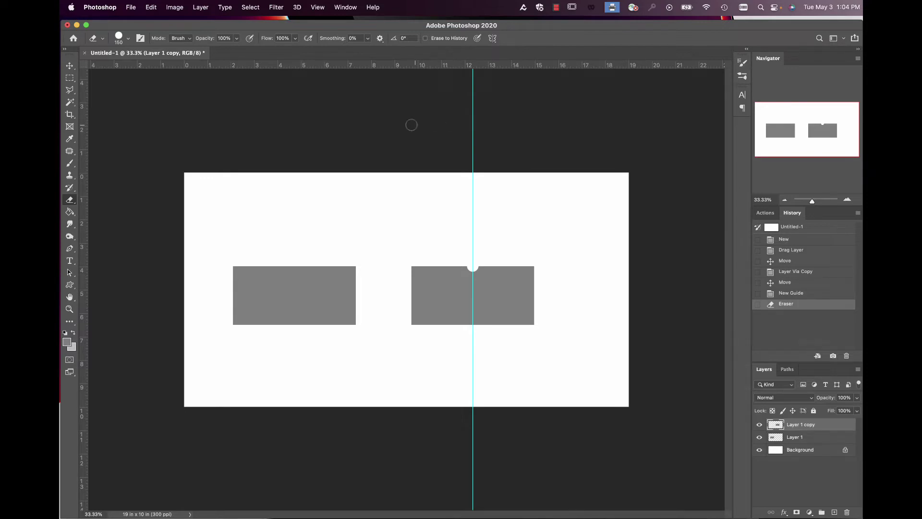
left_click(317, 7)
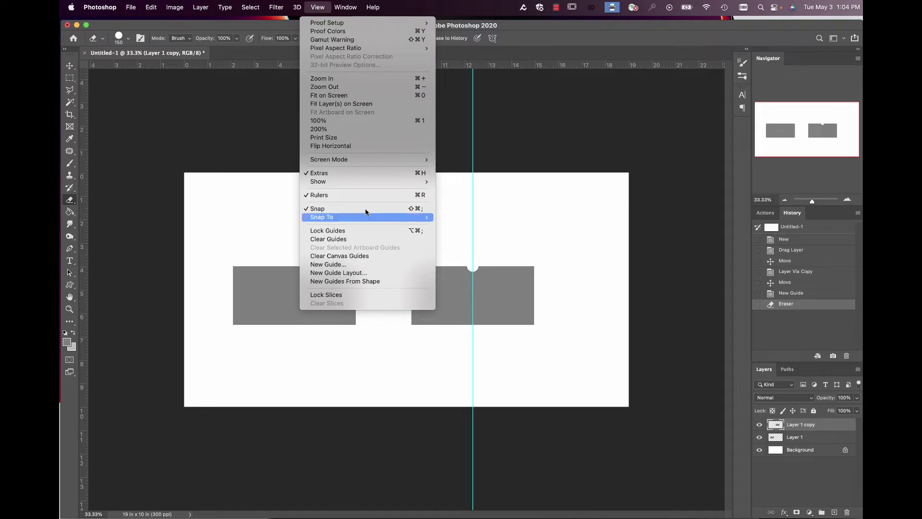
left_click(364, 239)
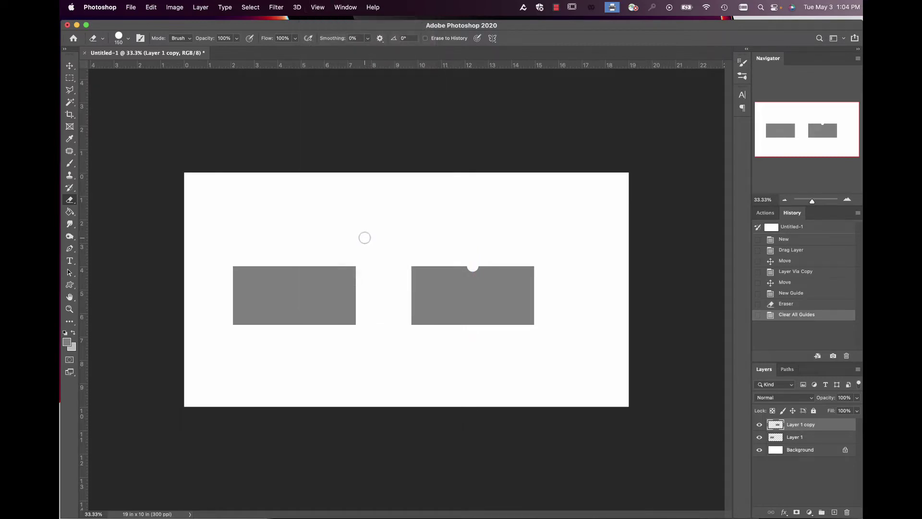
Move both grey rectangles up slightly to the same height, shifting the notched one further right to widen the gap between them.
left_click(70, 65)
left_click_drag(344, 275, 312, 287)
left_click_drag(490, 309, 510, 298)
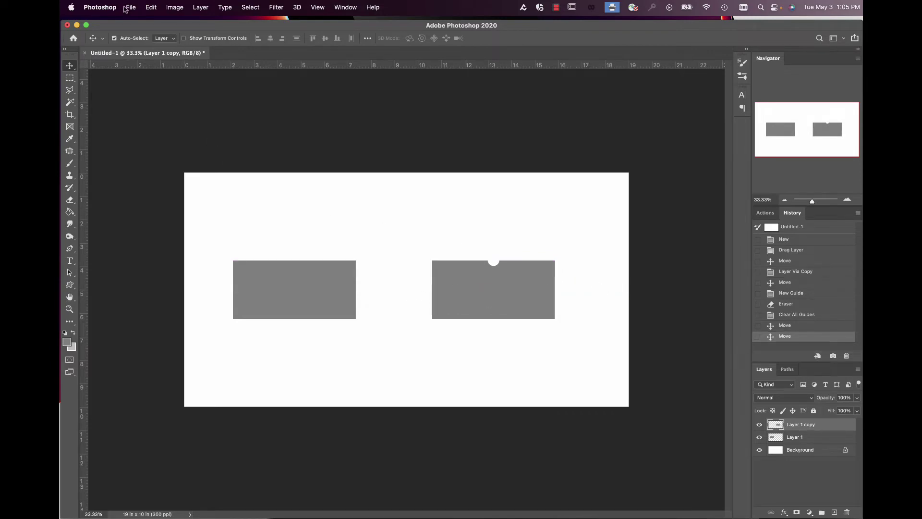
Create a new document 3 inches wide and 2.5 inches high, and float it in its own window over Untitled-1.
left_click(125, 10)
left_click(138, 26)
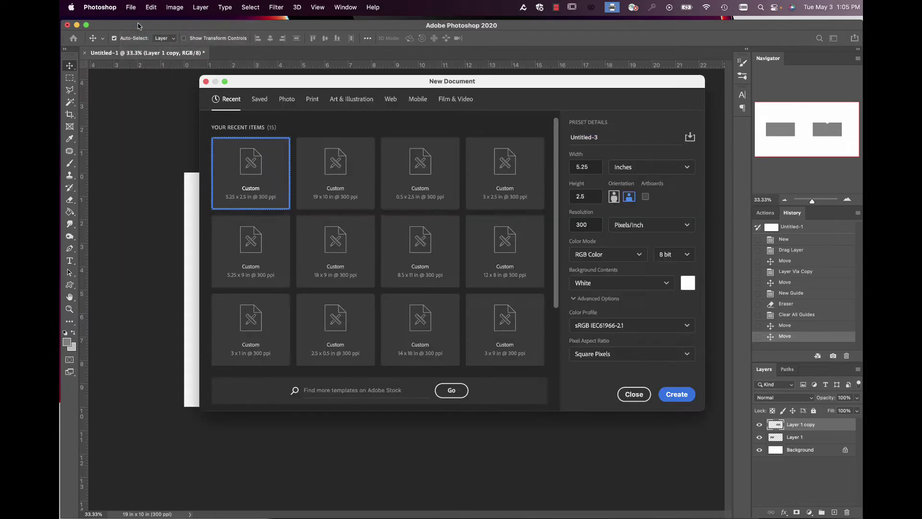
left_click_drag(587, 167, 554, 167)
type("3")
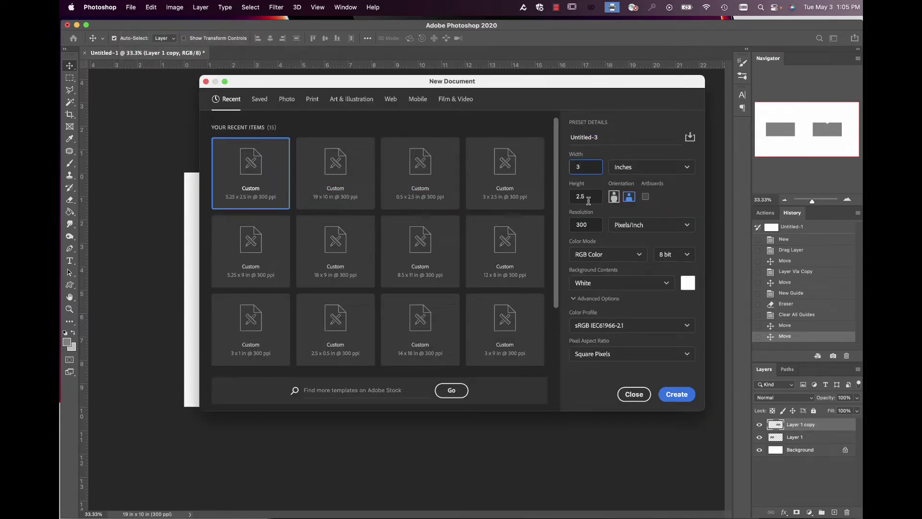
left_click(676, 395)
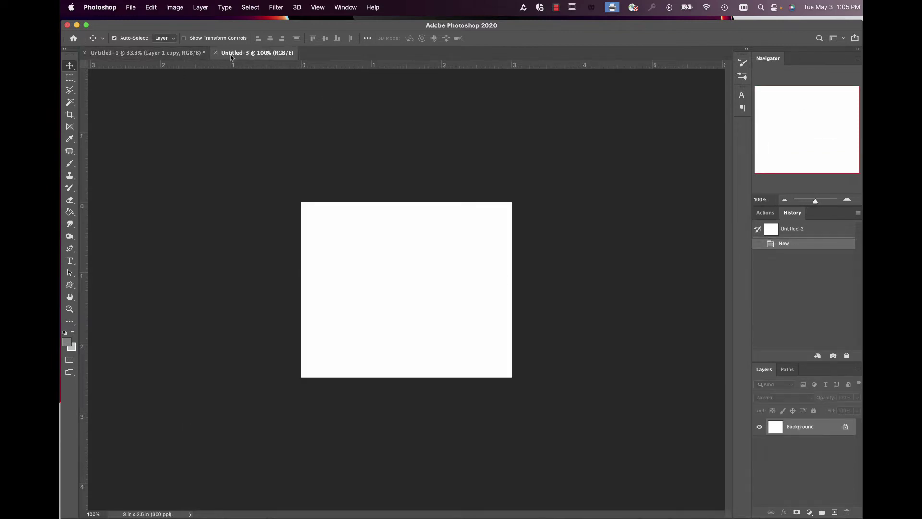
left_click_drag(231, 56, 279, 111)
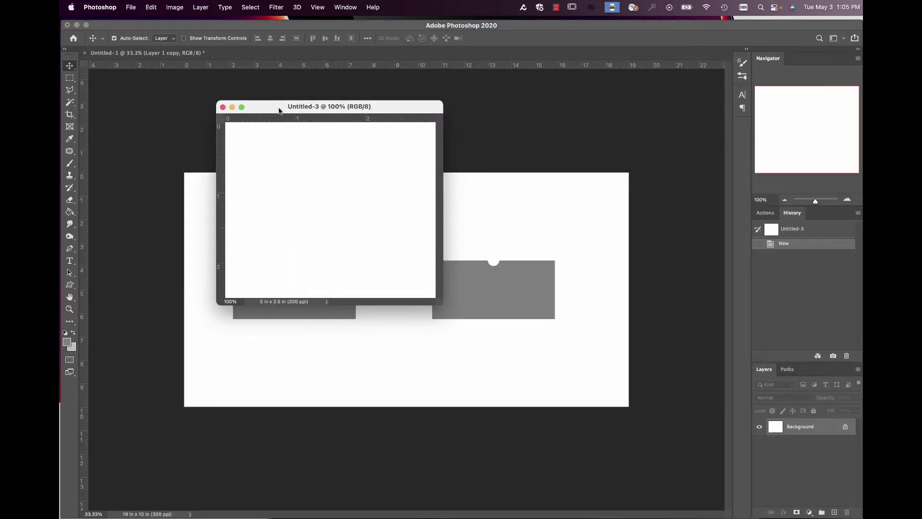
Fill the Untitled-3 canvas with the light grey colour and place it in Untitled-1 flush against the left rectangle's right edge.
left_click(75, 332)
left_click(70, 214)
left_click(355, 210)
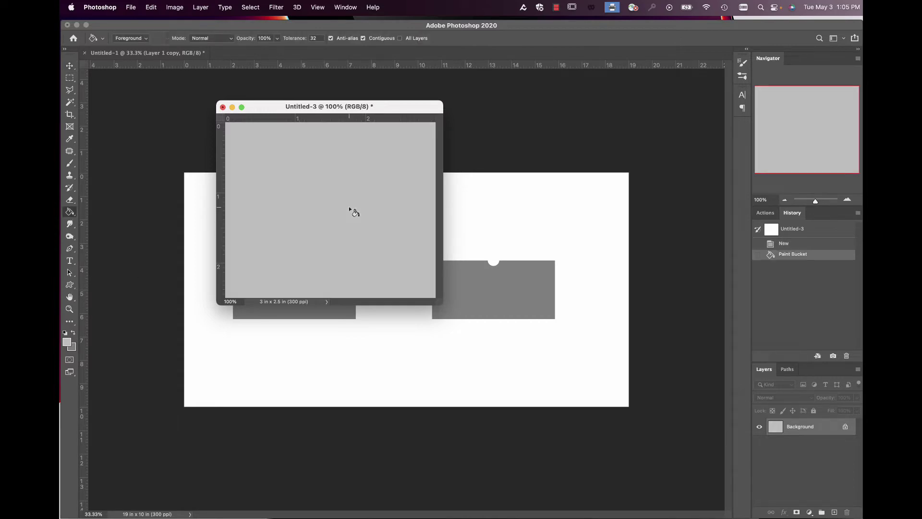
left_click(69, 65)
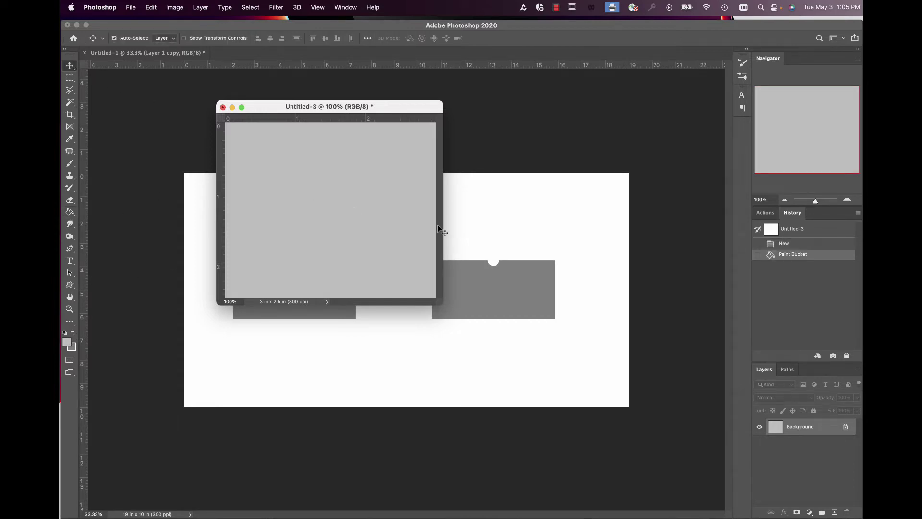
left_click_drag(502, 218, 418, 283)
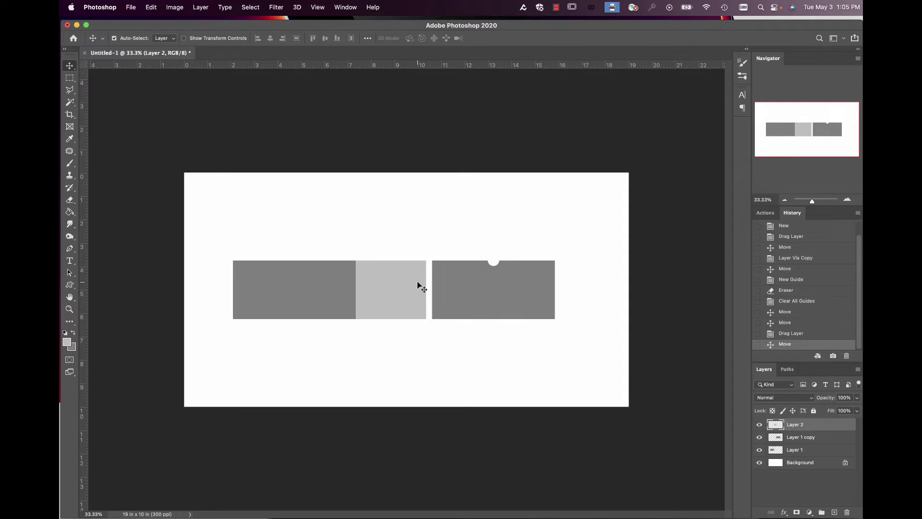
Duplicate the light grey panel, place the copy beyond the notched rectangle, and close the gaps so all four panels sit flush in a row.
key("super+j")
left_click_drag(417, 285, 619, 284)
left_click_drag(495, 287, 488, 289)
mouse_move(576, 290)
left_mouse_down()
mouse_move(595, 290)
mouse_move(585, 288)
left_mouse_up()
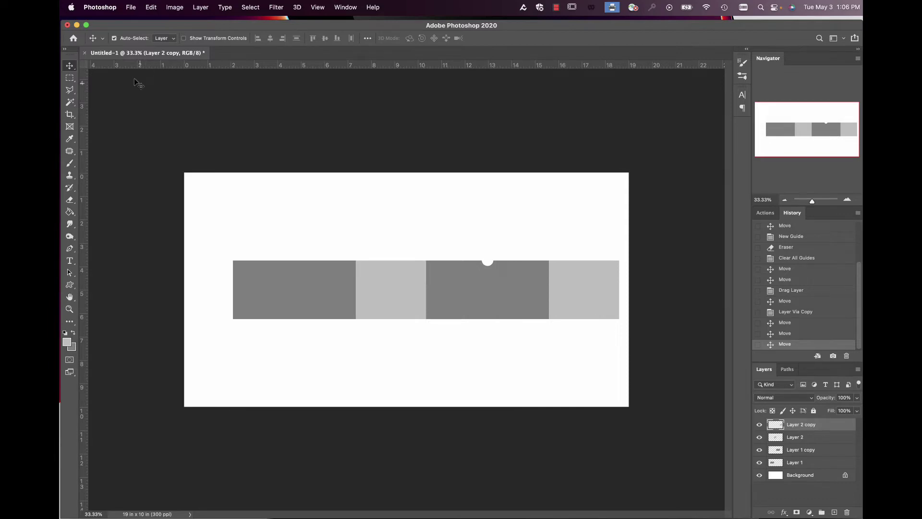
Create a new document 0.5 inches wide and 2.5 inches high, and float it in its own window over Untitled-1.
left_click(130, 8)
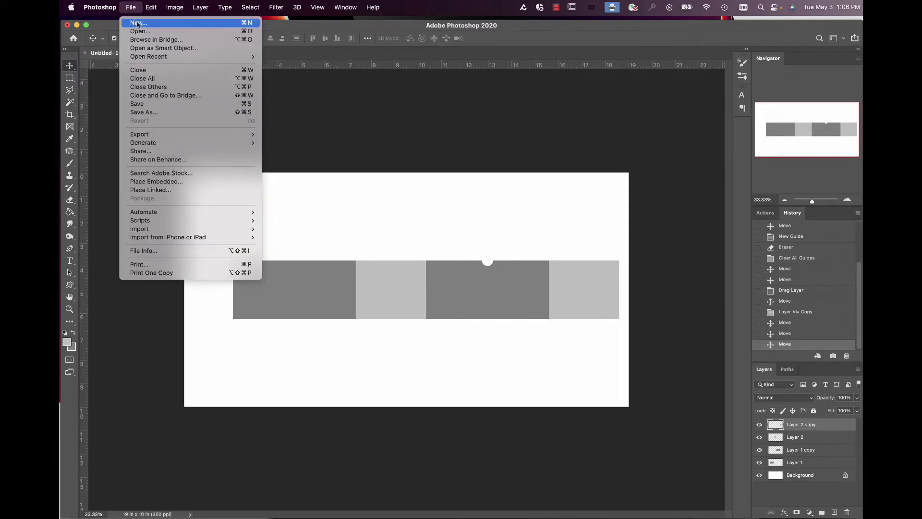
left_click(138, 25)
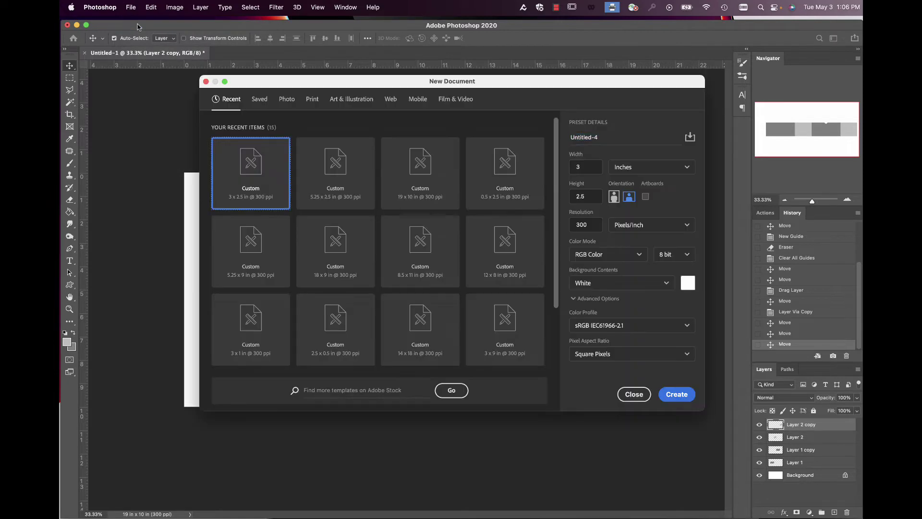
left_click_drag(588, 168, 560, 167)
key("BackSpace")
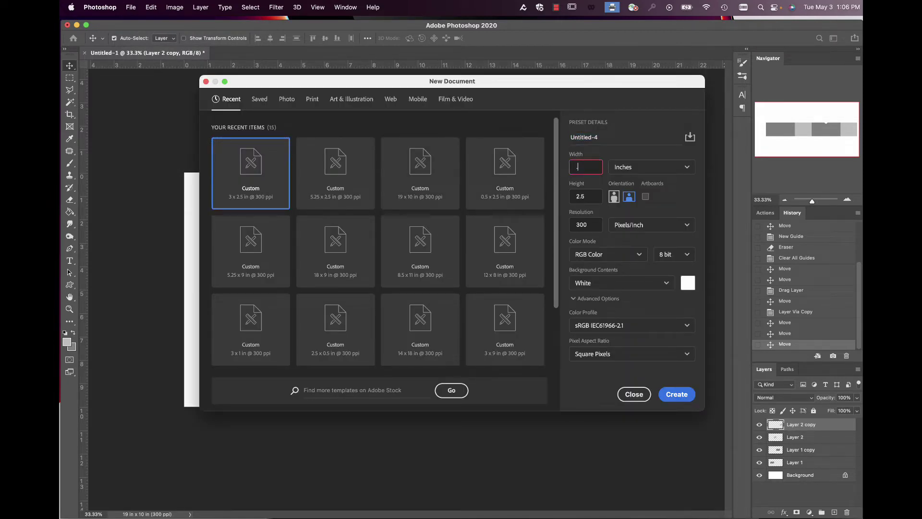
left_click(676, 396)
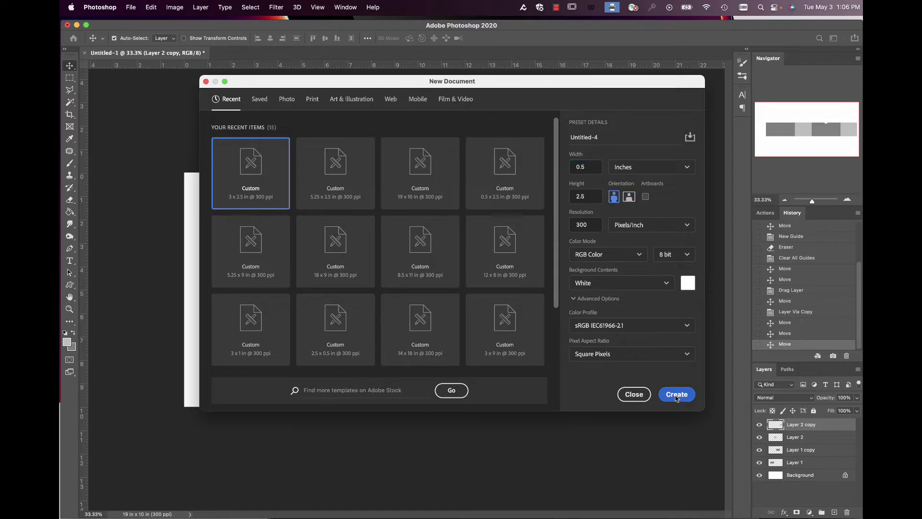
left_click_drag(279, 53, 284, 88)
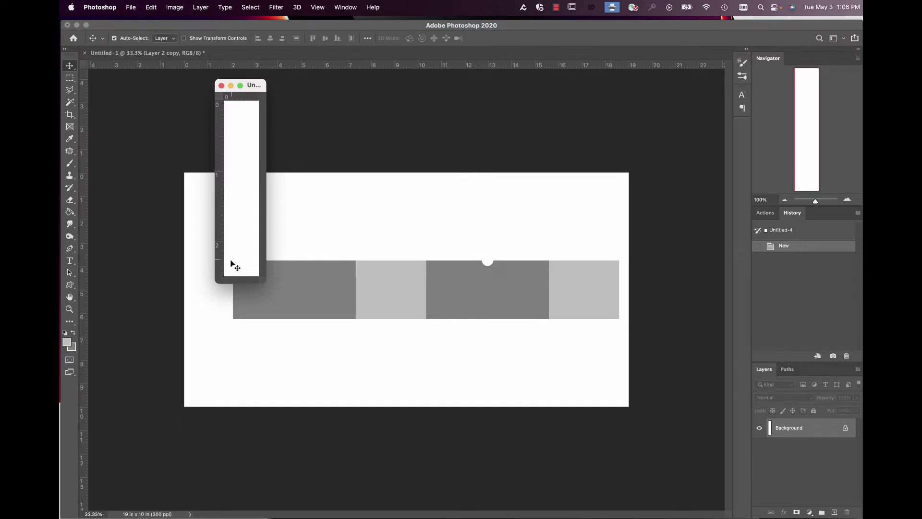
Fill the Untitled-4 canvas with the light grey colour and place it in Untitled-1 flush against the left rectangle's left edge.
left_click(70, 211)
left_click(240, 202)
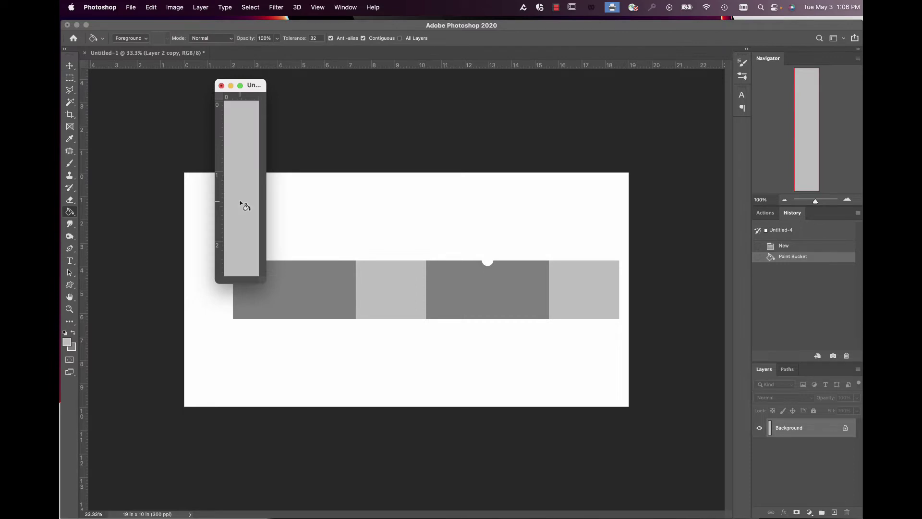
left_click(70, 66)
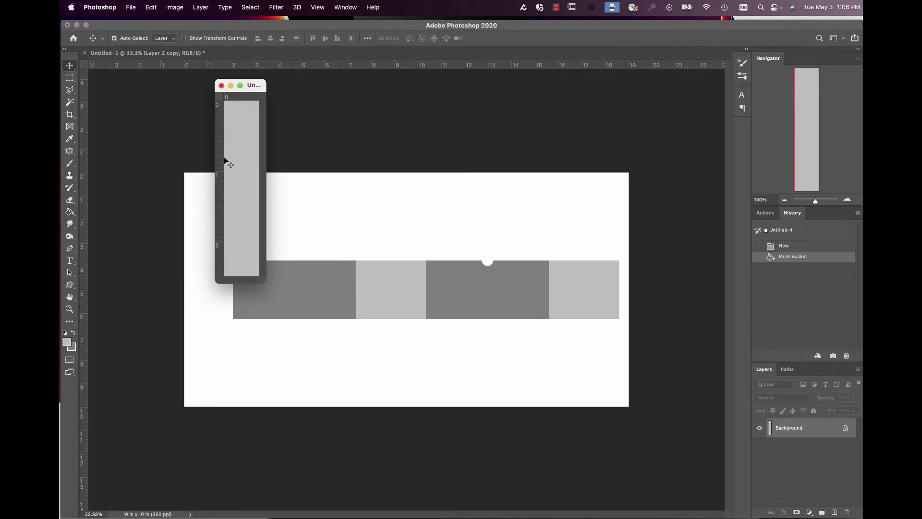
left_click_drag(225, 220, 225, 278)
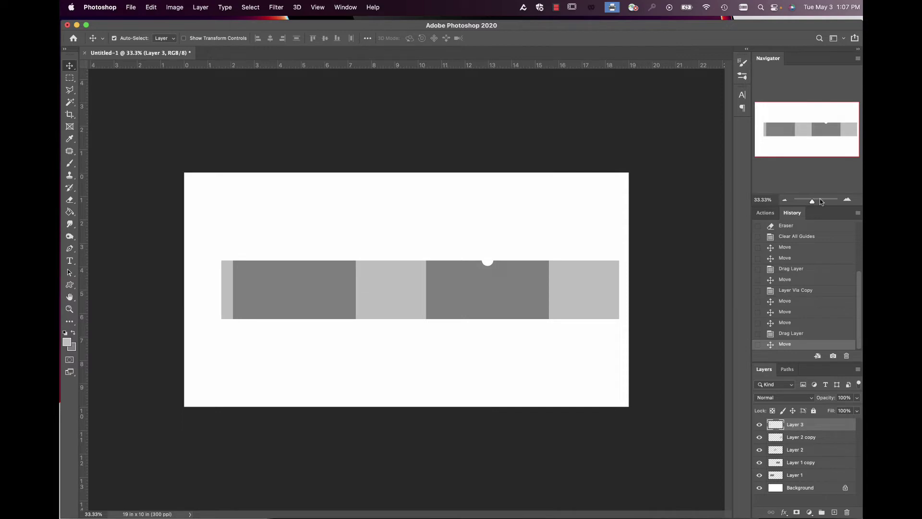
Move the narrow light grey strip left, away from the dark rectangle, keeping it at the same height.
left_click(846, 199)
left_click(845, 200)
left_click(846, 200)
left_click(846, 200)
left_click_drag(811, 133, 774, 132)
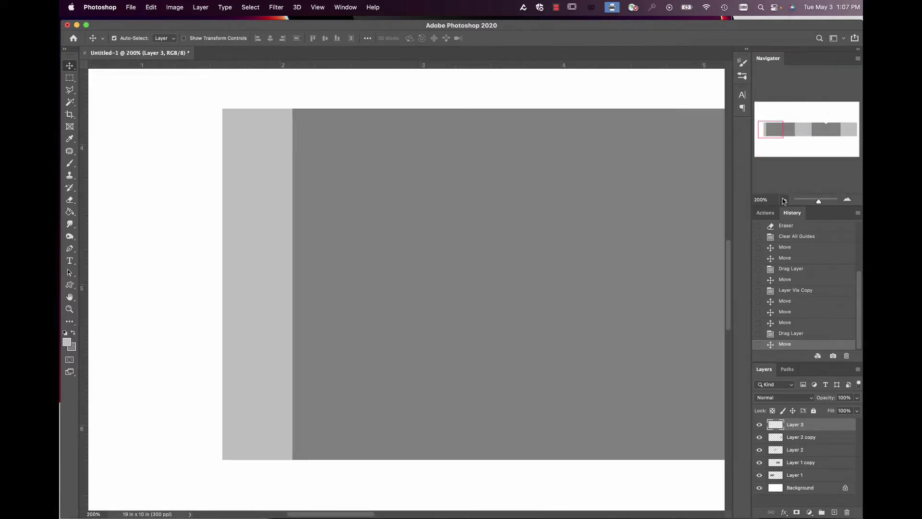
left_click(784, 199)
left_click_drag(339, 294, 288, 294)
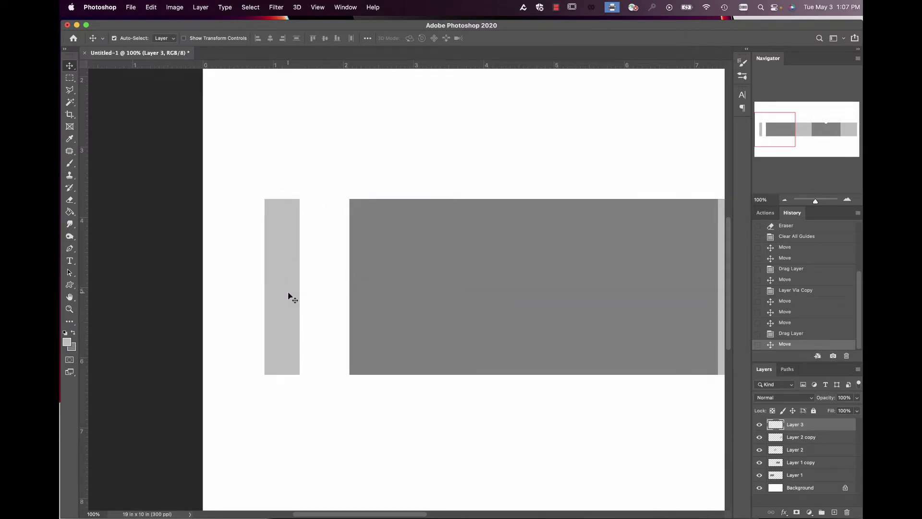
Cut the strip's top-left corner off at a slant with a triangular Polygonal Lasso selection ending at its top-right corner, and deselect.
left_click(846, 199)
left_click_drag(783, 137, 779, 136)
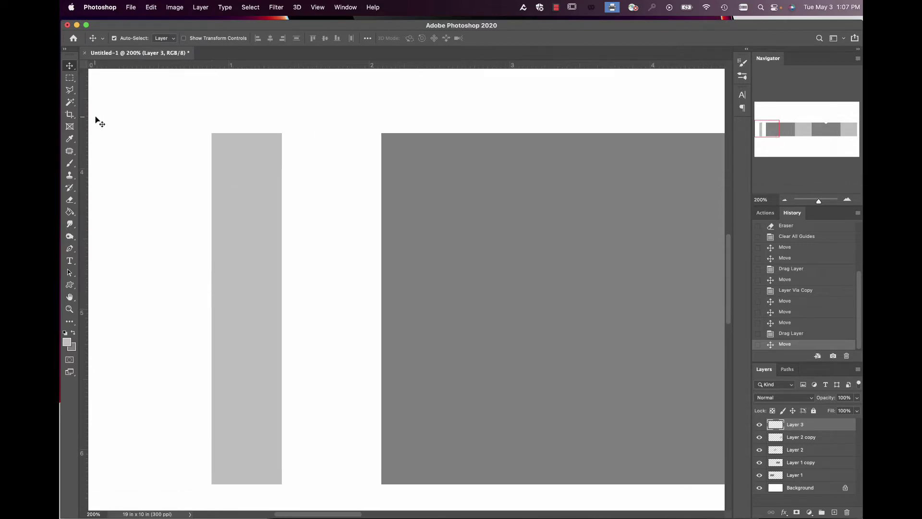
left_click(76, 93)
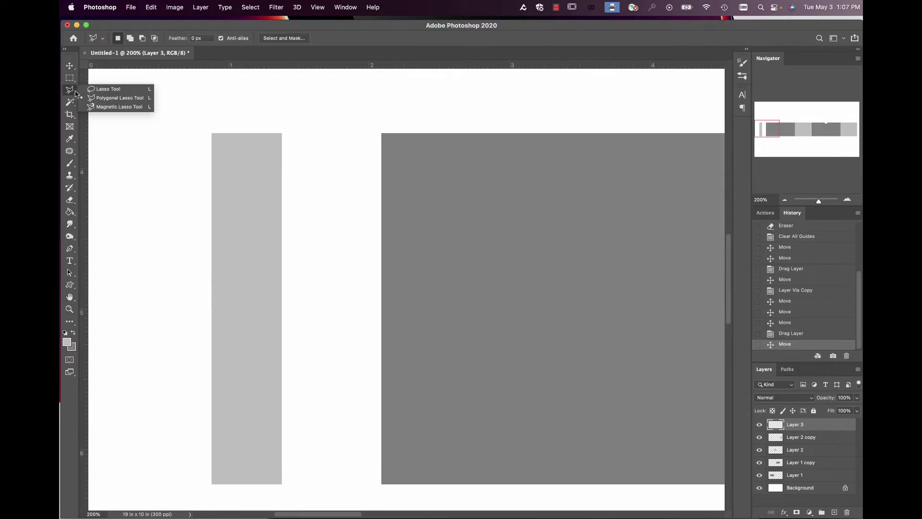
left_click(69, 91)
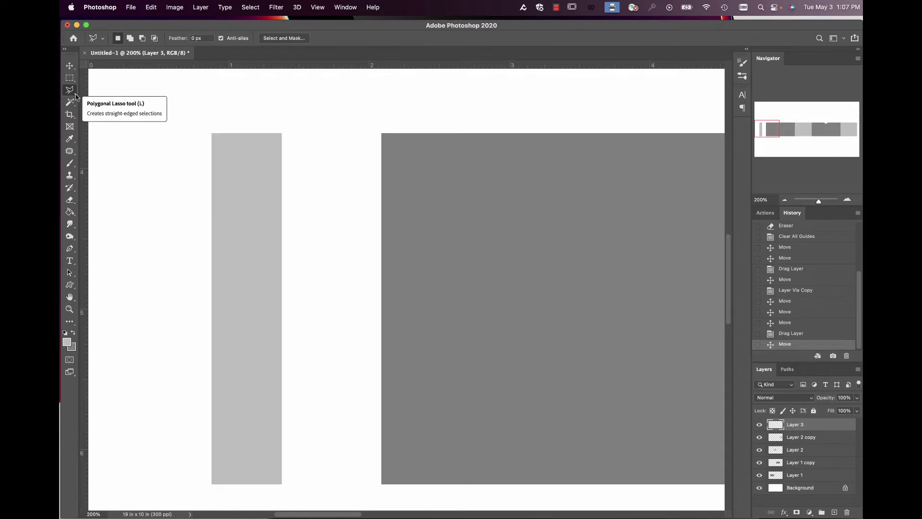
right_click(74, 95)
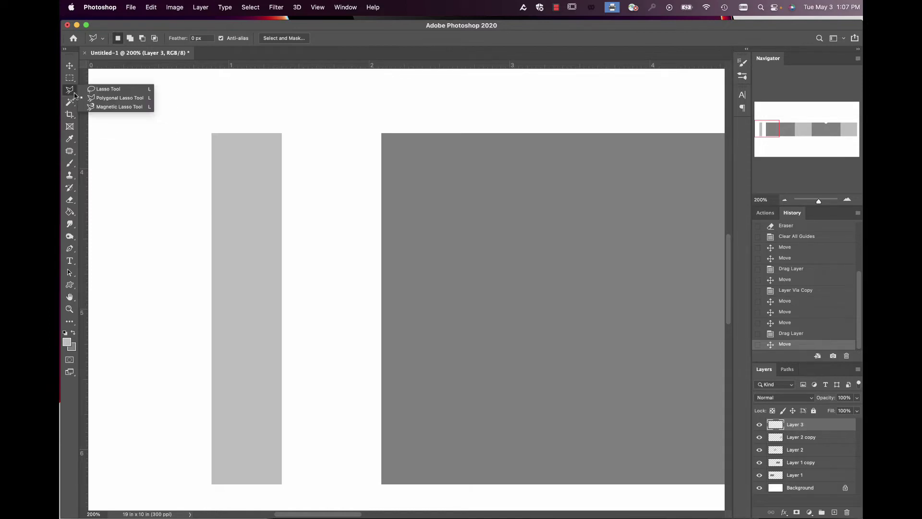
left_click(117, 99)
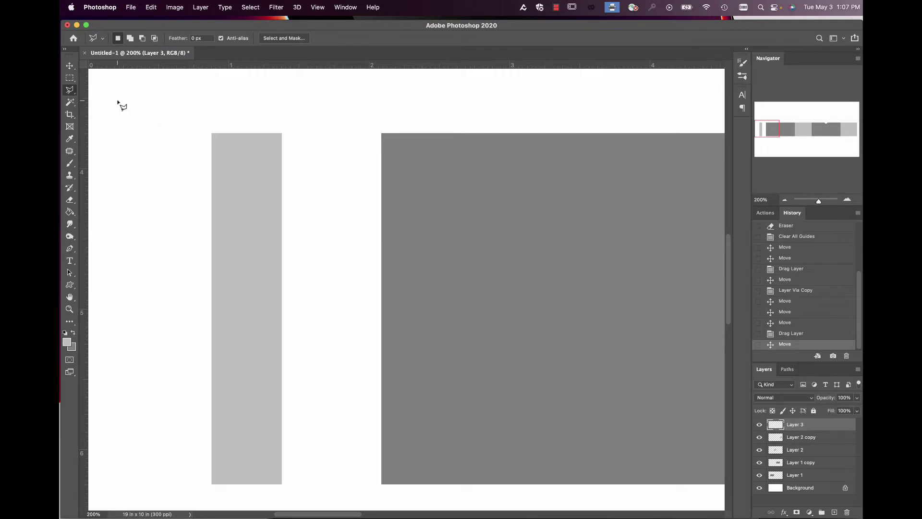
left_click(285, 132)
left_click(190, 160)
left_click(189, 109)
left_click(287, 133)
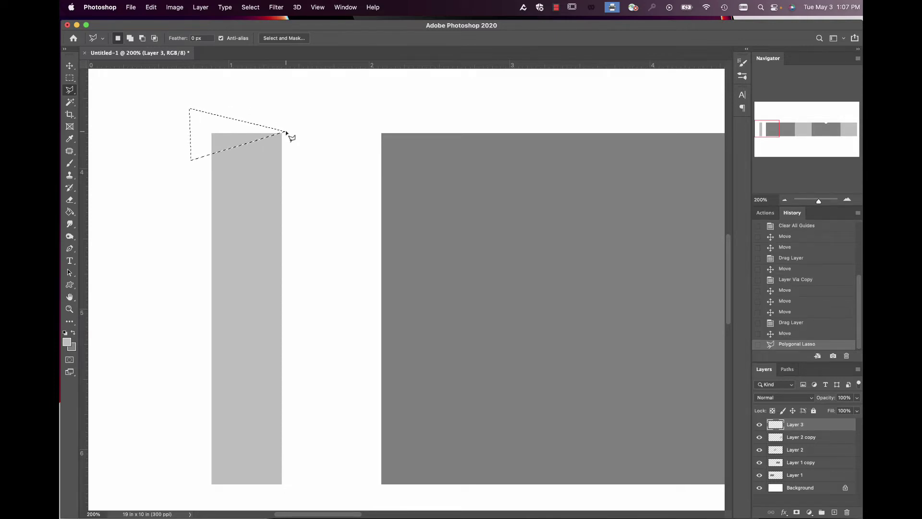
key("Delete")
left_click(70, 78)
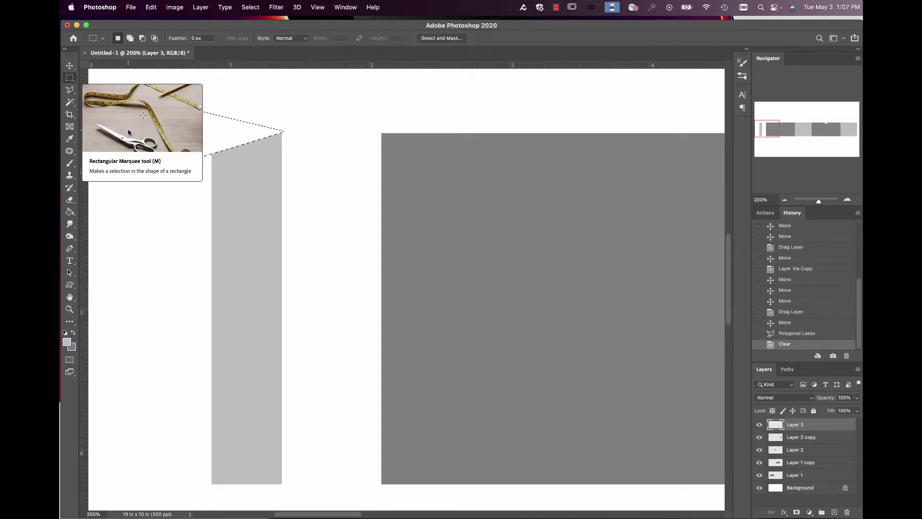
left_click(227, 109)
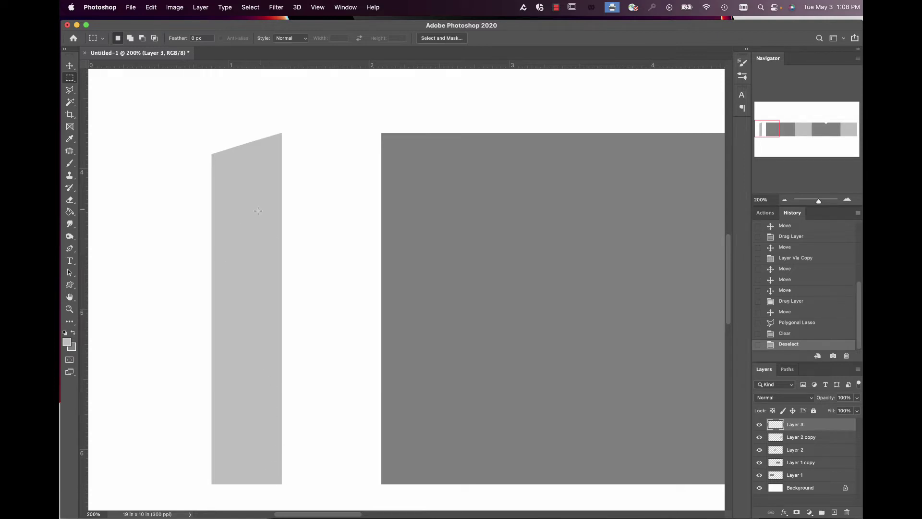
Copy the strip's slanted upper portion to a new layer and move the copy left, beside the strip.
left_click_drag(198, 115, 292, 225)
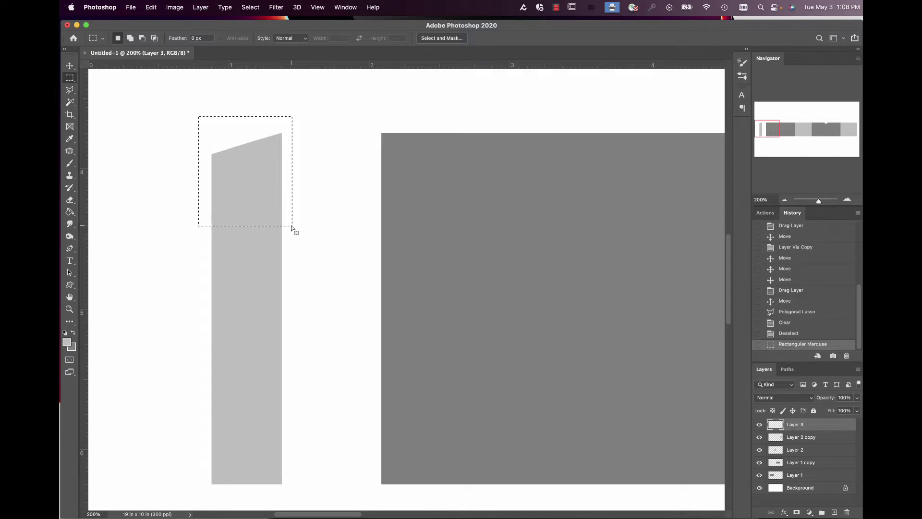
key("super+j")
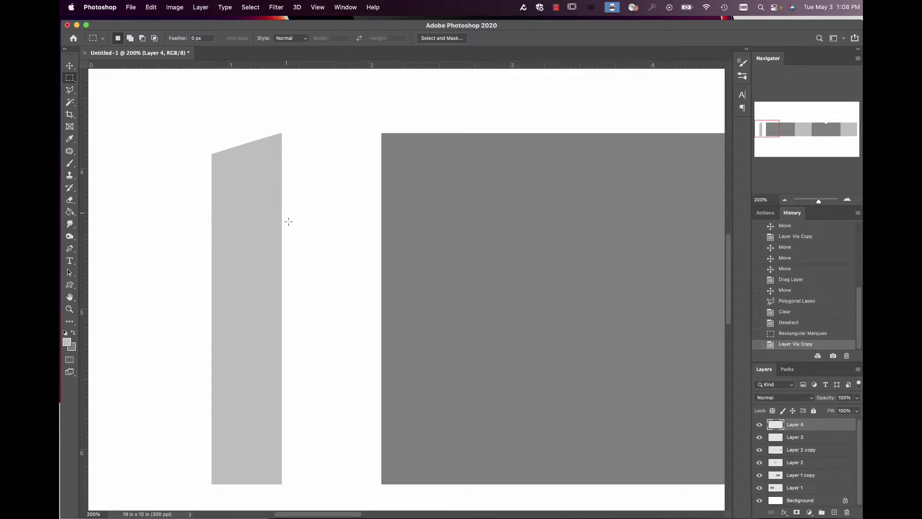
left_click(69, 66)
left_click_drag(228, 168, 172, 171)
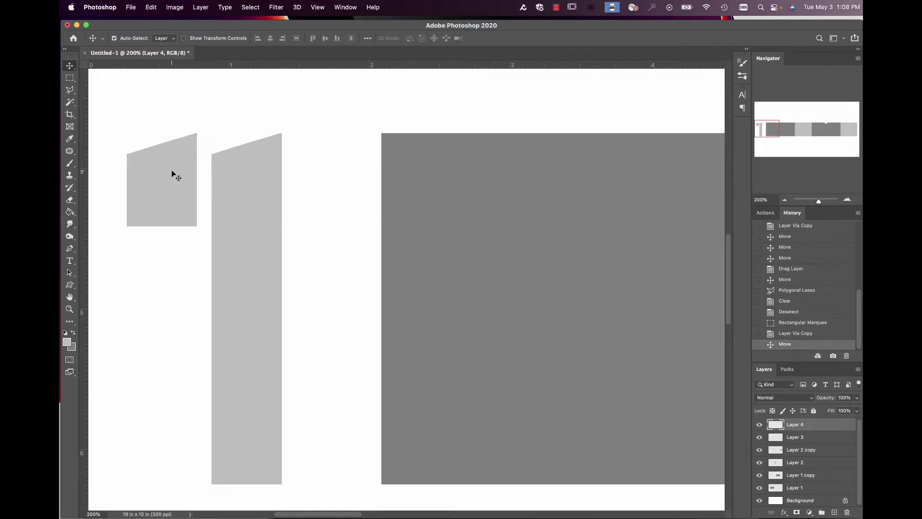
Darken the copied slanted piece with Levels by setting the white output level to 196.
key("super+l")
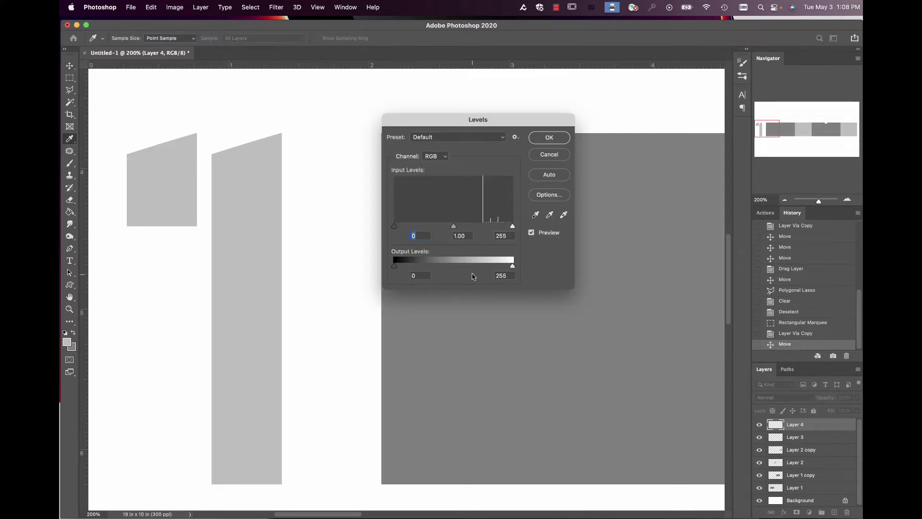
left_click_drag(513, 267, 485, 269)
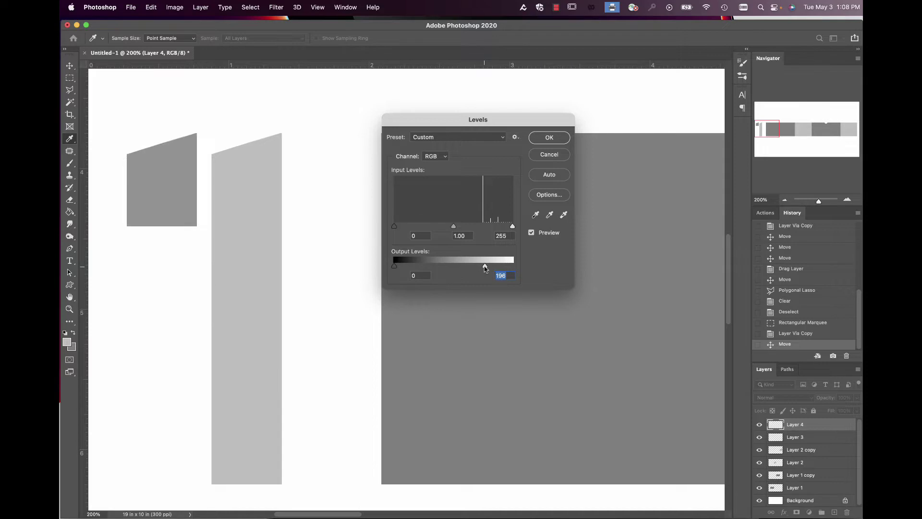
left_click(549, 138)
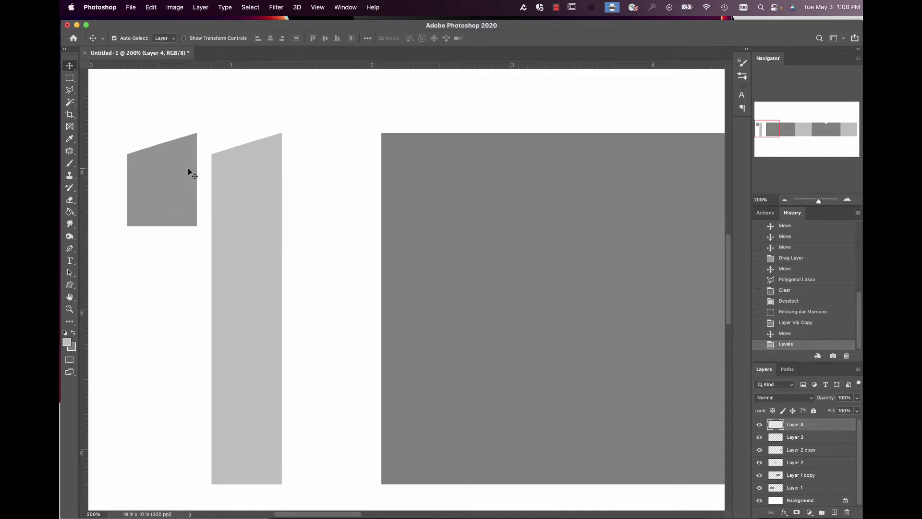
Flip the darker piece vertically and place it over the strip's lower end, aligned with the strip's sides and bottom edge.
left_click_drag(180, 166, 179, 172)
left_click(153, 9)
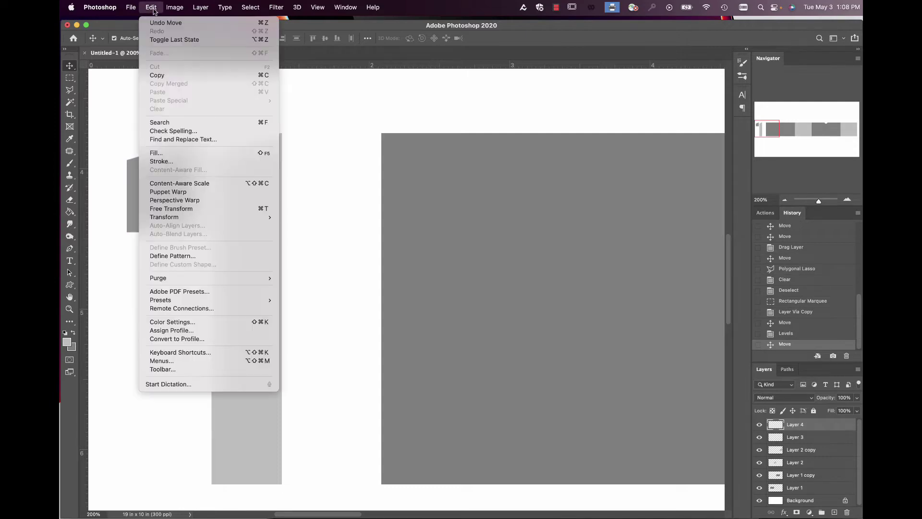
mouse_move(178, 219)
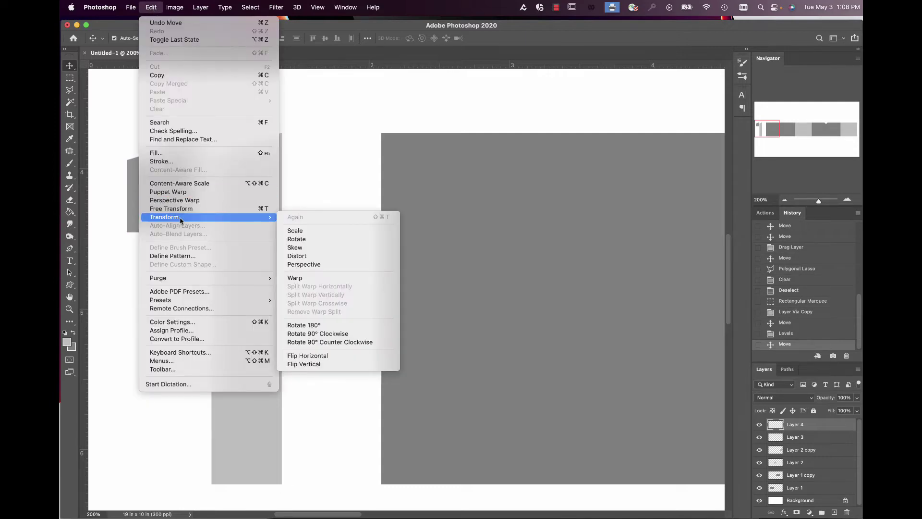
left_click(308, 364)
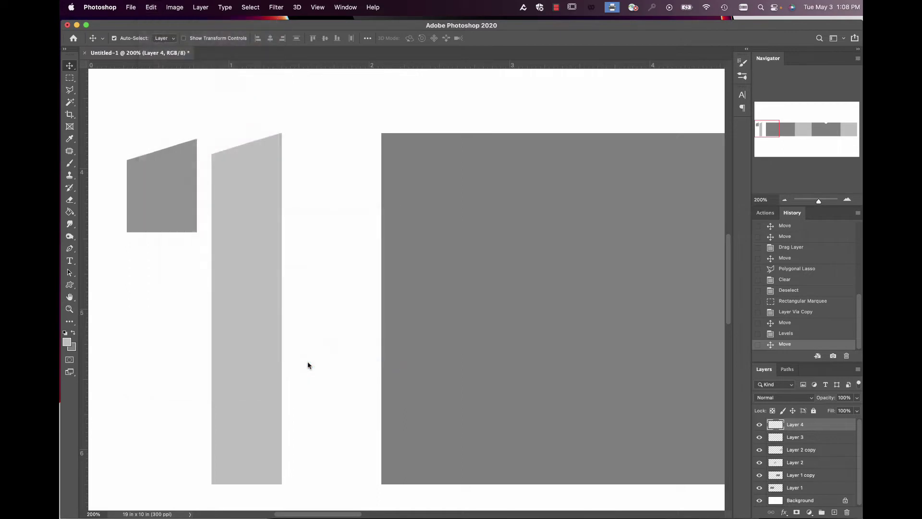
left_click_drag(186, 211, 256, 438)
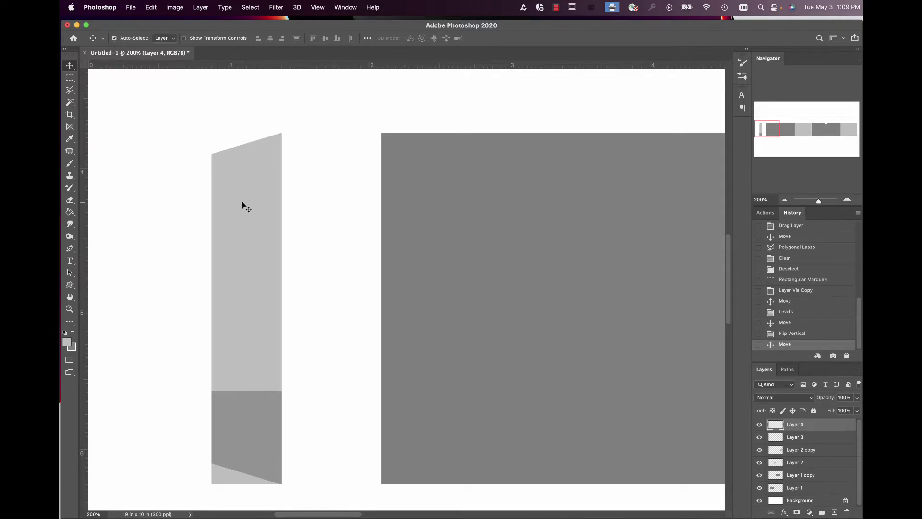
Clear the strip's lower end on Layer 3 so only the darker slanted piece shows there, and merge Layer 3 with Layer 4.
left_click(238, 217)
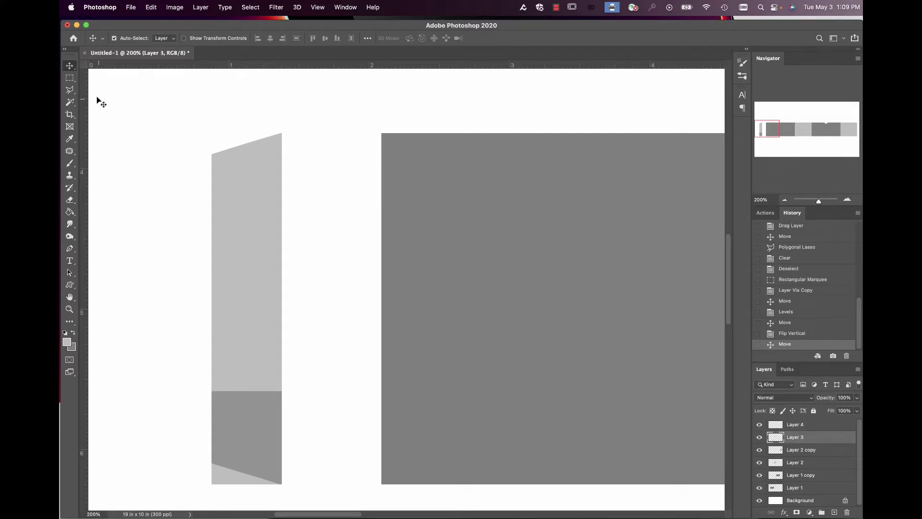
left_click(71, 80)
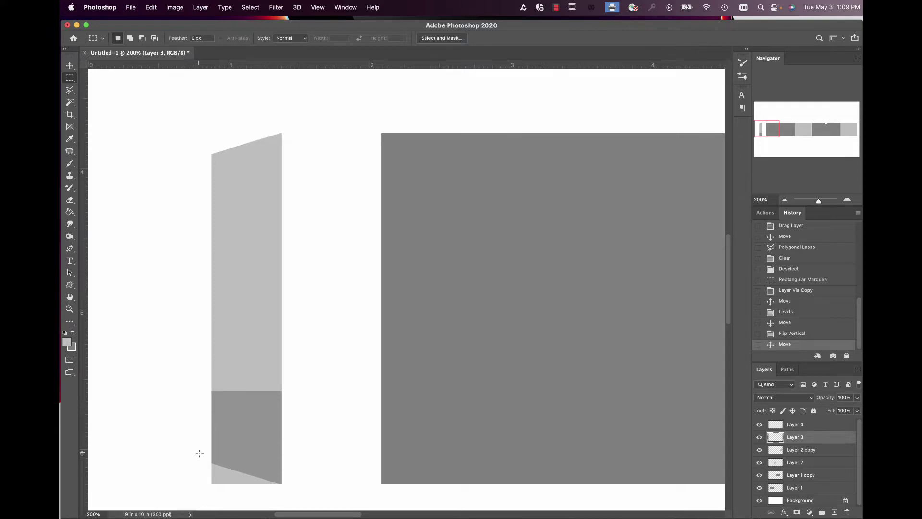
left_click_drag(193, 432, 307, 500)
key("Delete")
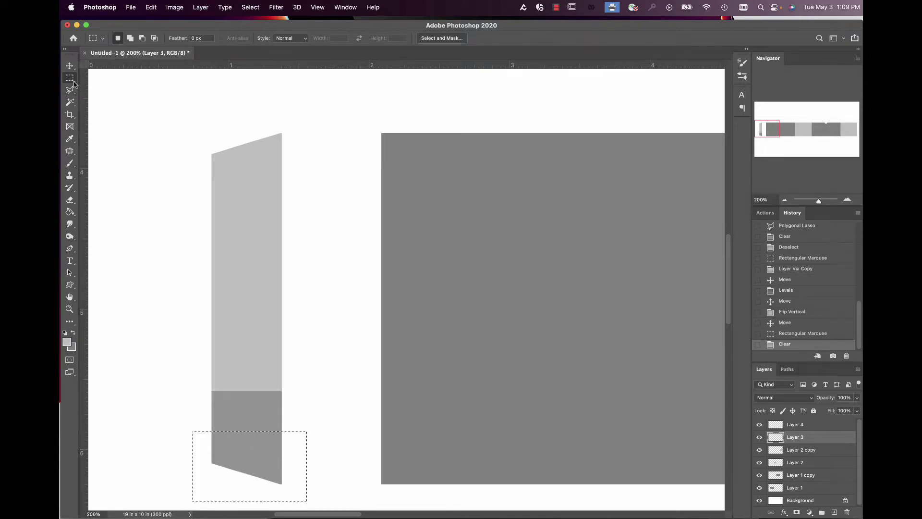
left_click(179, 185)
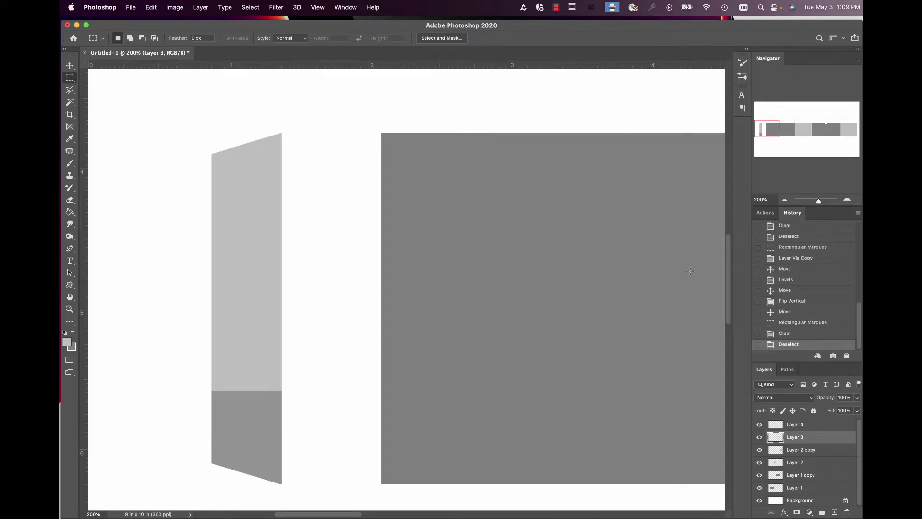
left_click(795, 424, "shift")
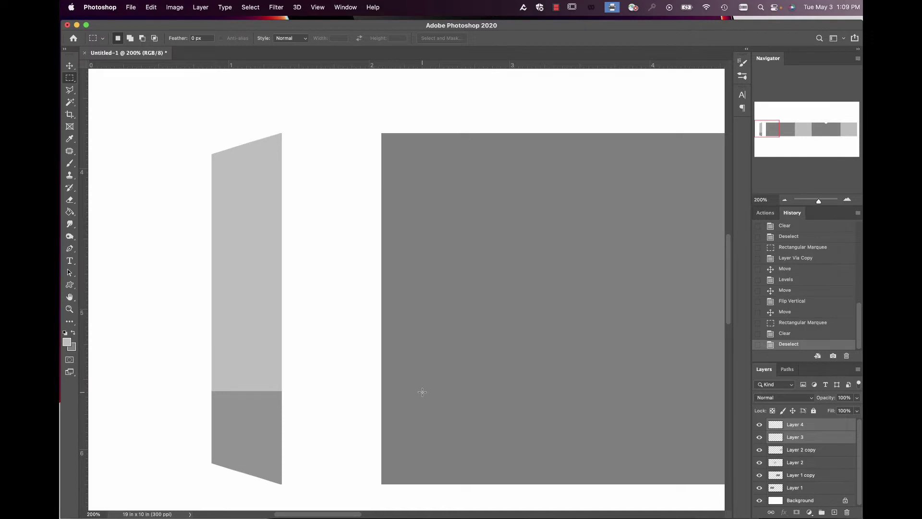
key("super+e")
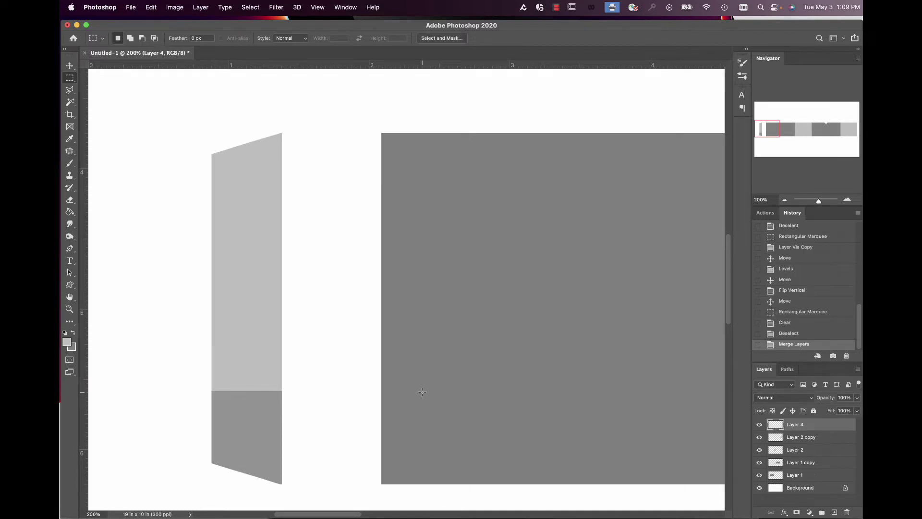
Fill the darker lower end of the strip on Layer 4 with the light grey foreground colour.
left_click(759, 425)
left_click(759, 424)
key("v")
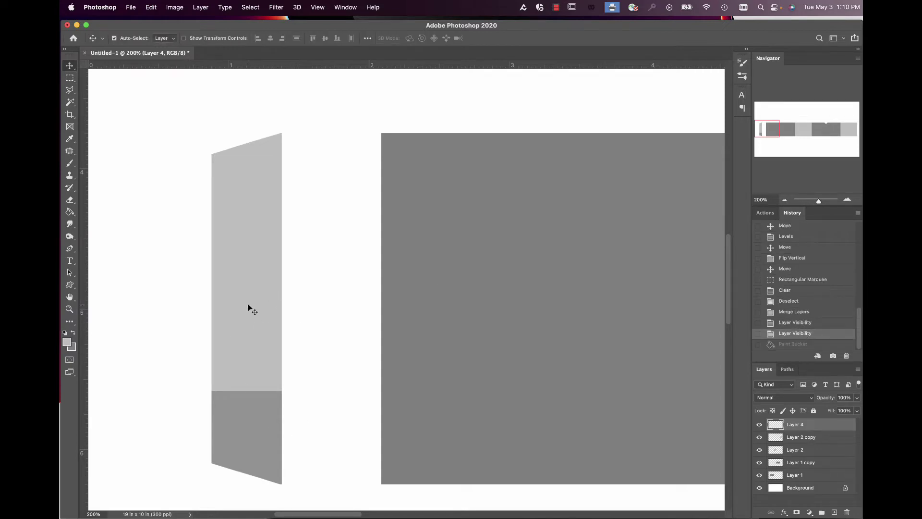
left_click(70, 213)
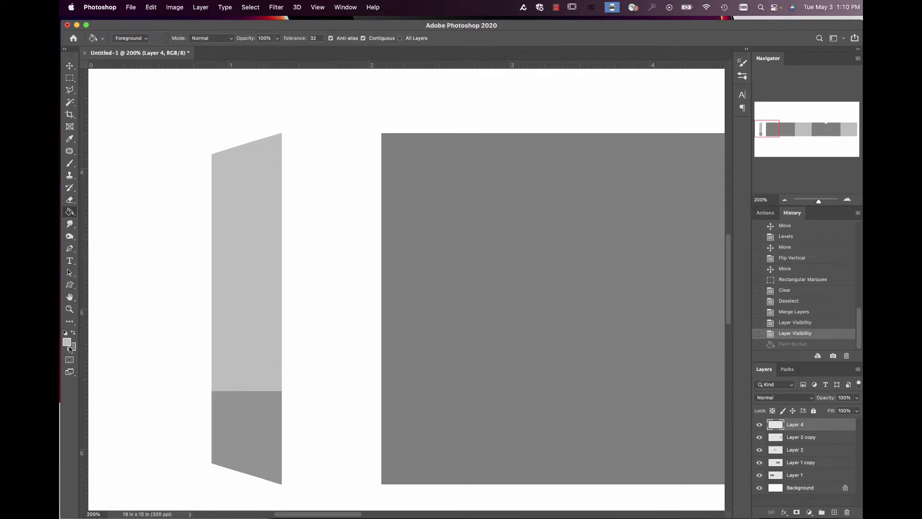
left_click(251, 422)
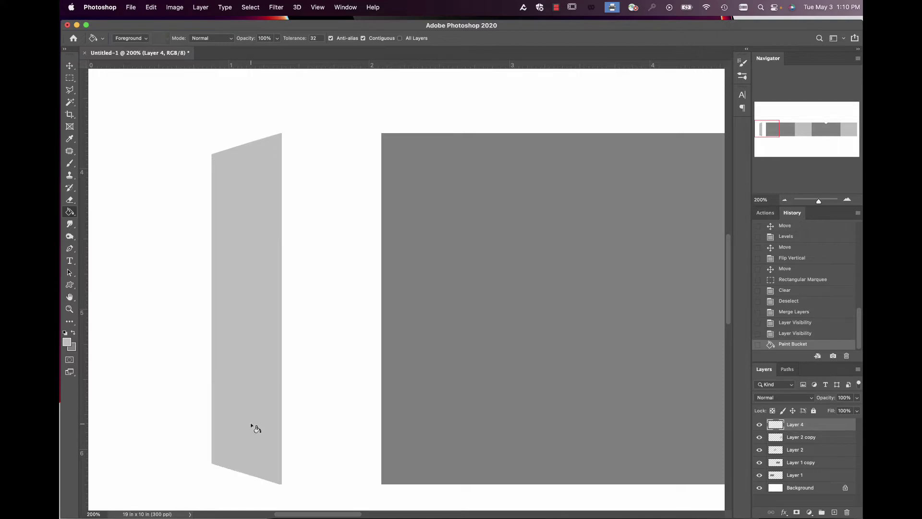
Move the slant-cornered strip against the outer side edge of the first dark grey panel, aligned with its height.
key("v")
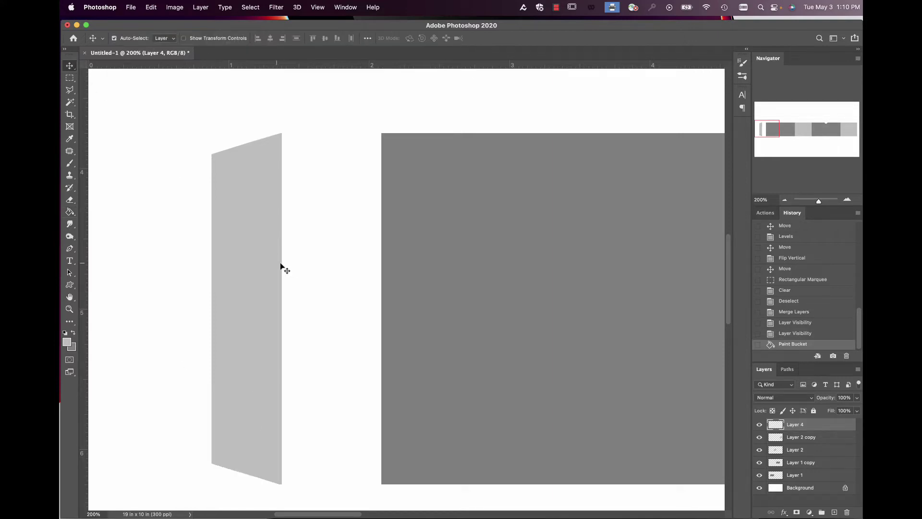
left_click_drag(248, 262, 344, 263)
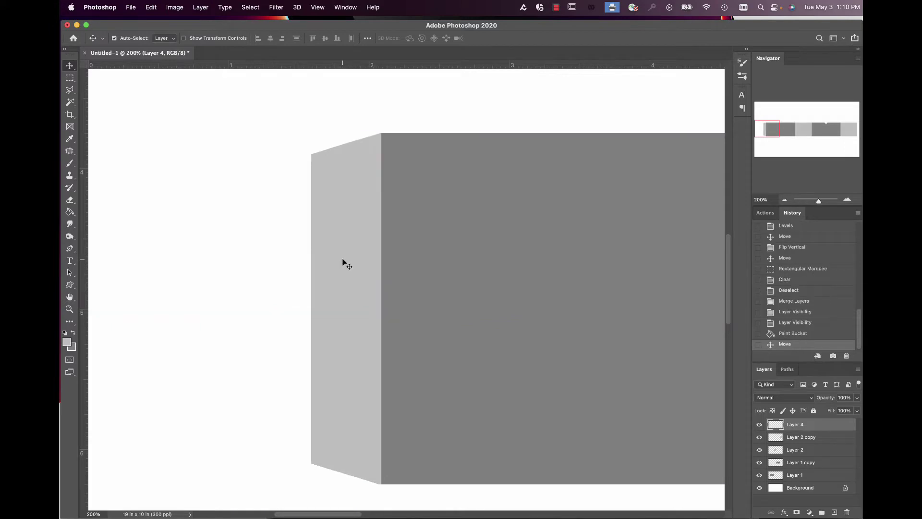
left_click(784, 199)
left_click(784, 200)
left_click(774, 139)
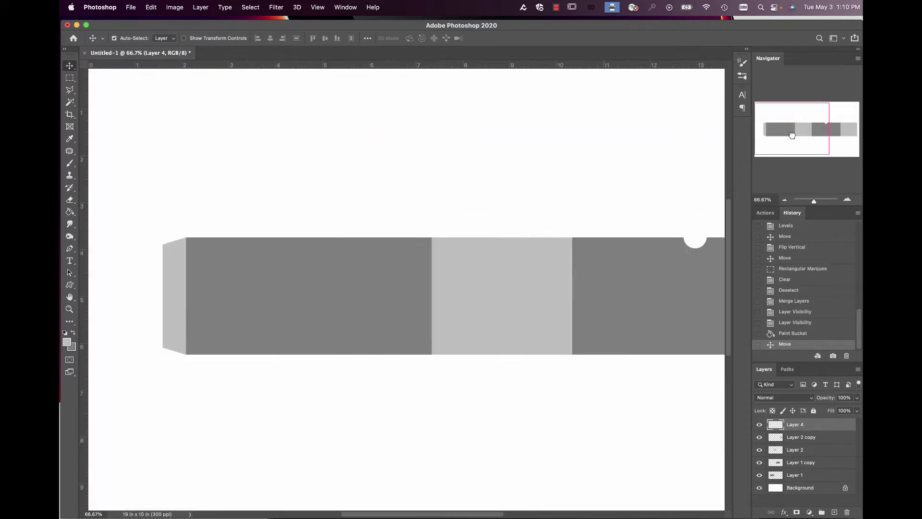
mouse_move(798, 136)
left_mouse_down()
mouse_move(835, 136)
mouse_move(792, 136)
left_mouse_up()
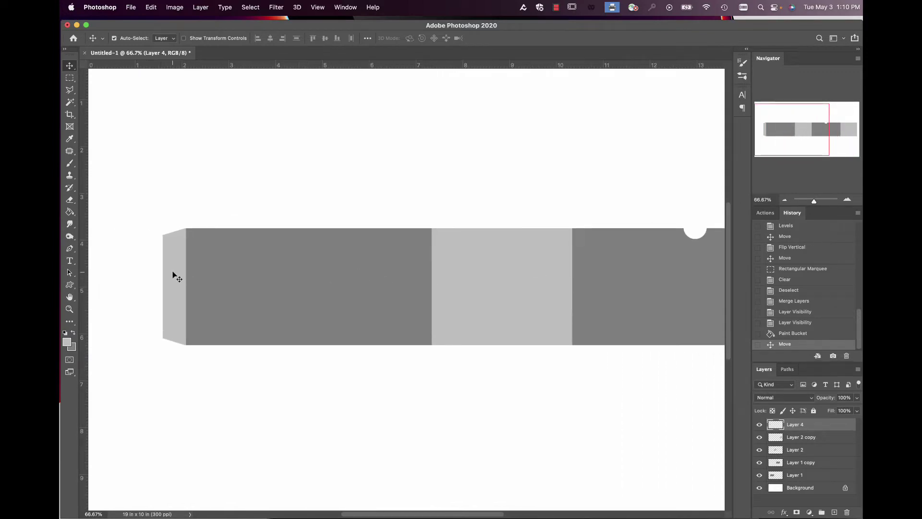
Rename the slant-cornered strip's layer to Front Flap.
double_click(795, 425)
type("Front Flpa")
key("Return")
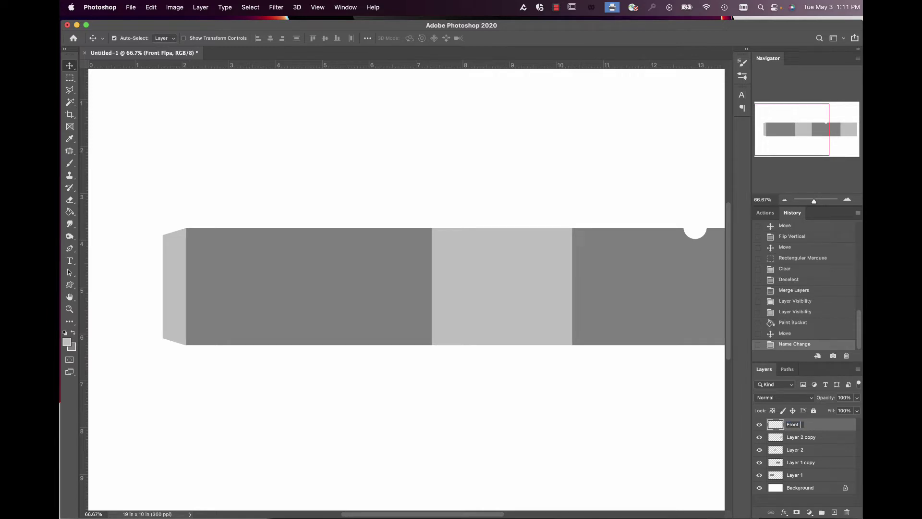
type("ap")
key("Return")
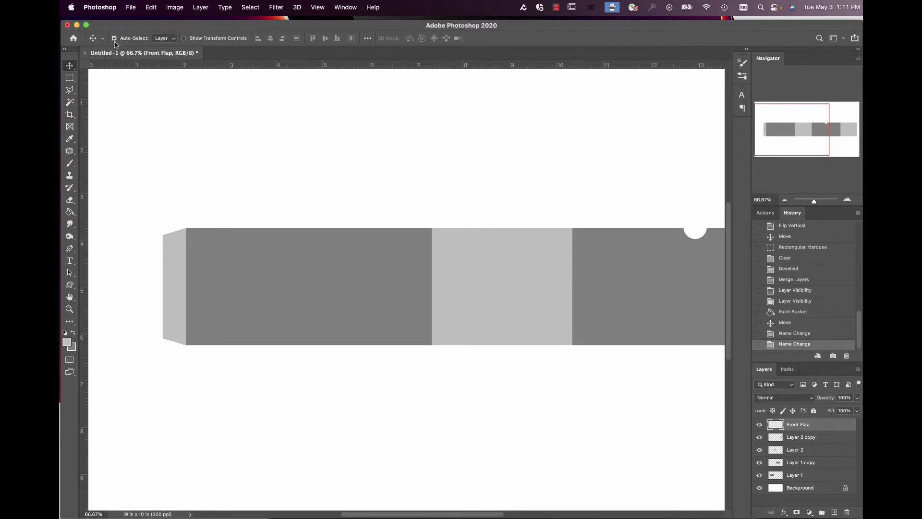
Rename the layer of the dark grey panel beside the flap to Front.
left_click(283, 278)
double_click(795, 476)
type("Front")
key("Return")
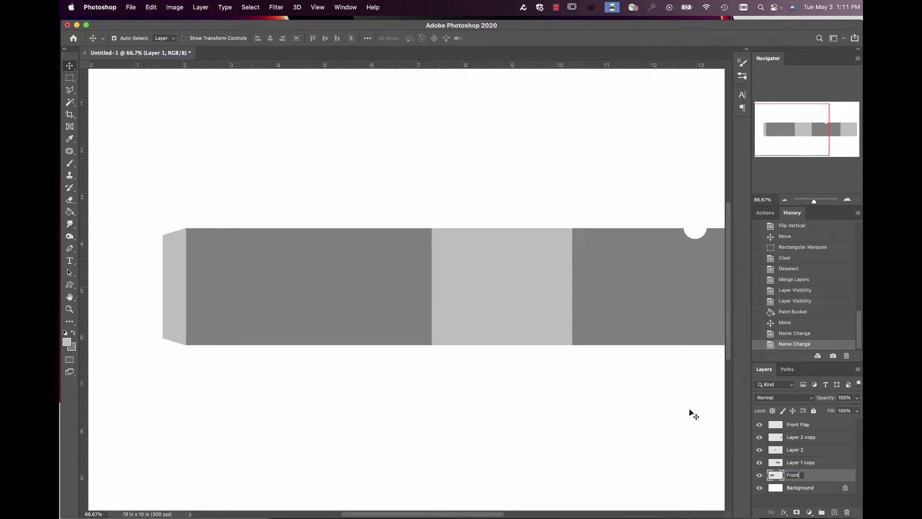
Rename the layer of the light grey panel between the two dark panels to Side 1.
left_click(524, 305)
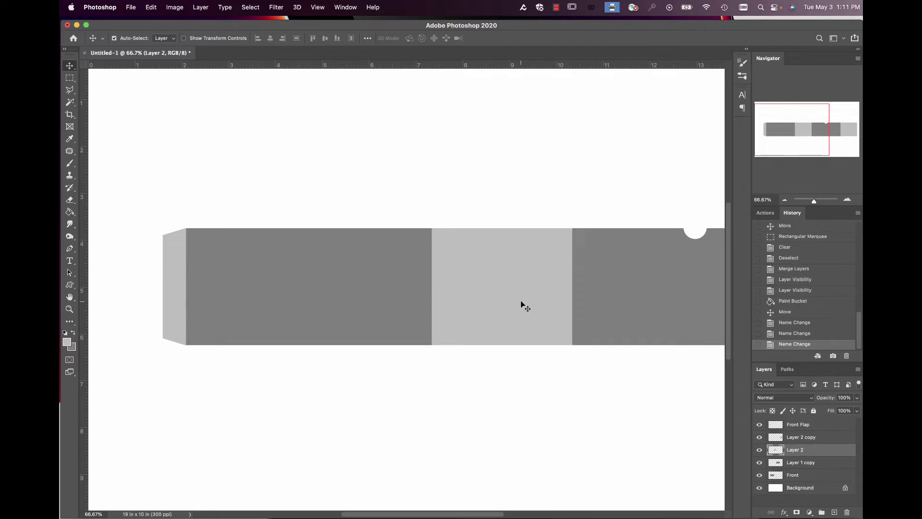
double_click(793, 449)
type("D")
type("ide")
type(" 1")
key("Return")
Rename the layer of the dark grey panel with the half-circle notch to Back.
left_click_drag(474, 514, 540, 514)
left_click(467, 292)
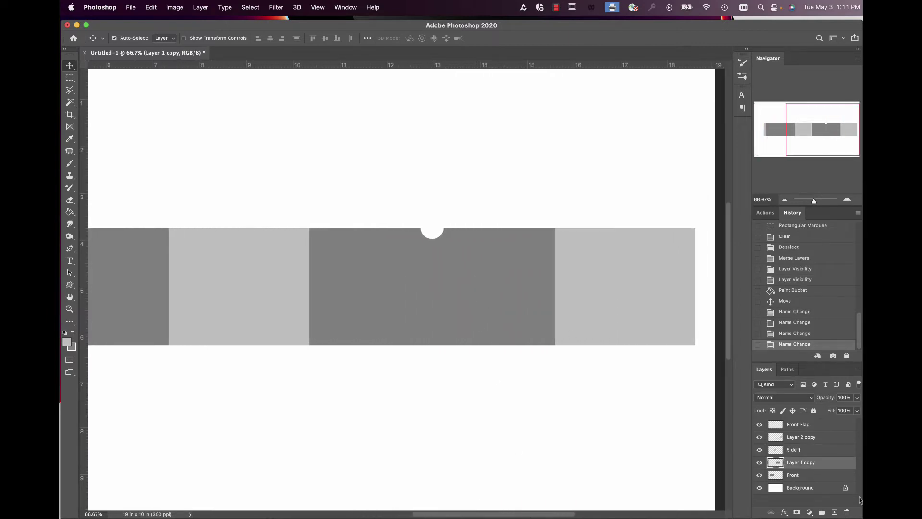
double_click(794, 462)
type("Back")
key("Return")
Rename the layer of the light grey panel at the far end to Side 2.
left_click(642, 336)
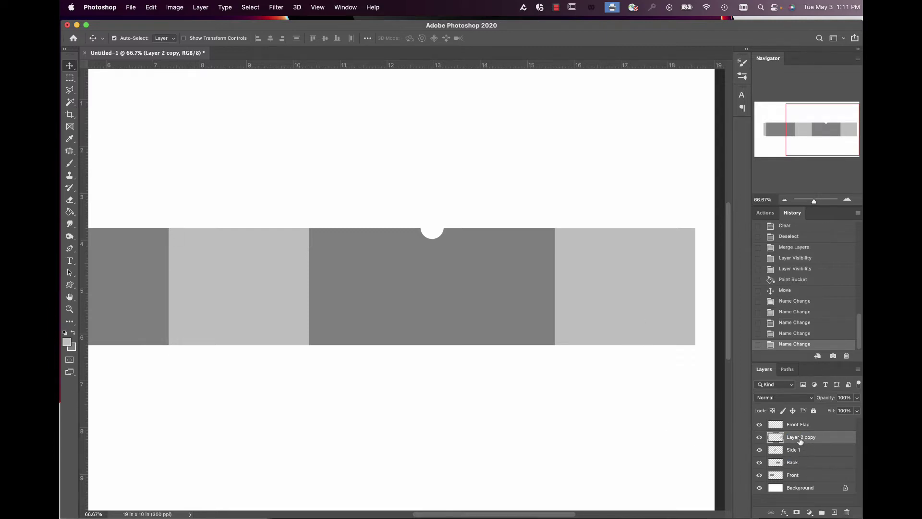
key("e")
key("d")
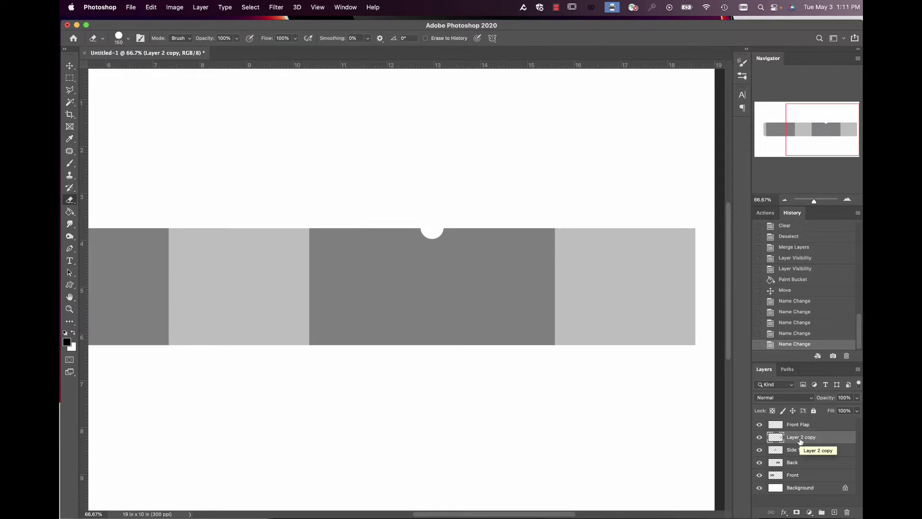
double_click(799, 437)
type("S")
left_click(658, 416)
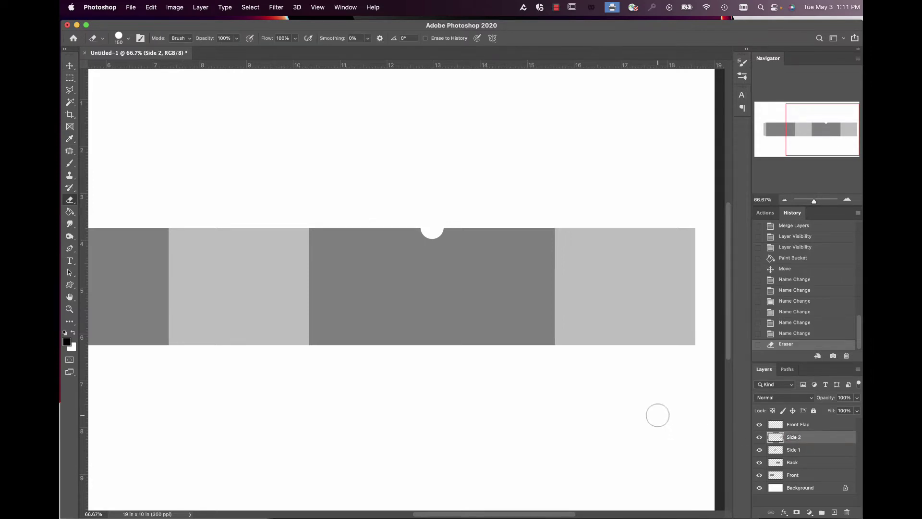
Create a new 5.25 × 3 inch document at 300 ppi and float its window over the template.
left_click(784, 199)
left_click_drag(808, 152, 797, 151)
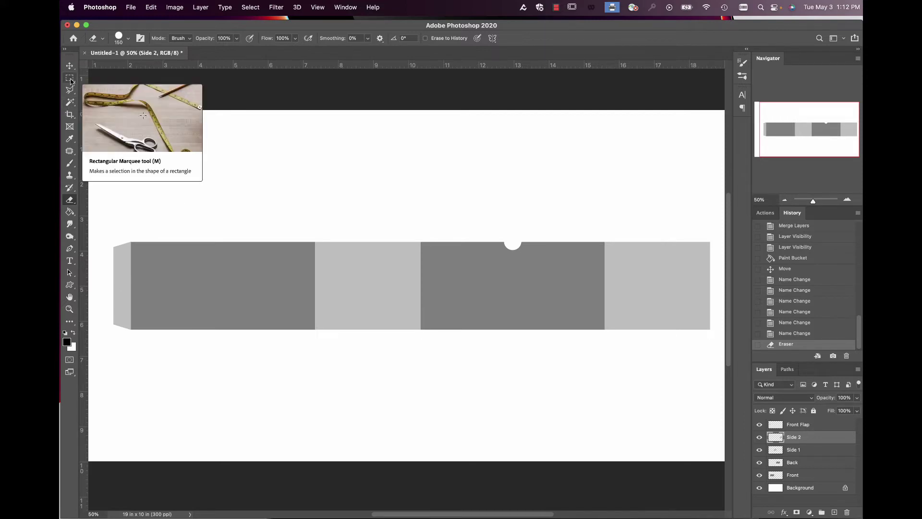
left_click(132, 7)
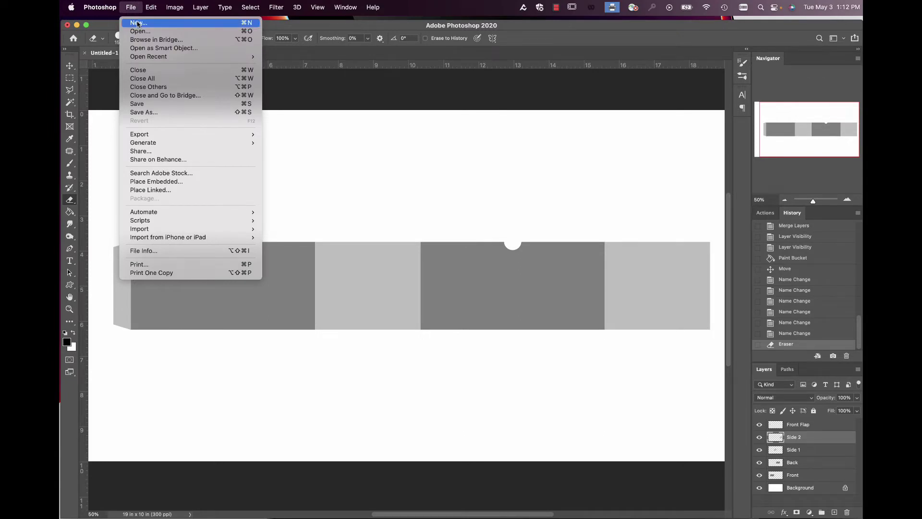
left_click(137, 24)
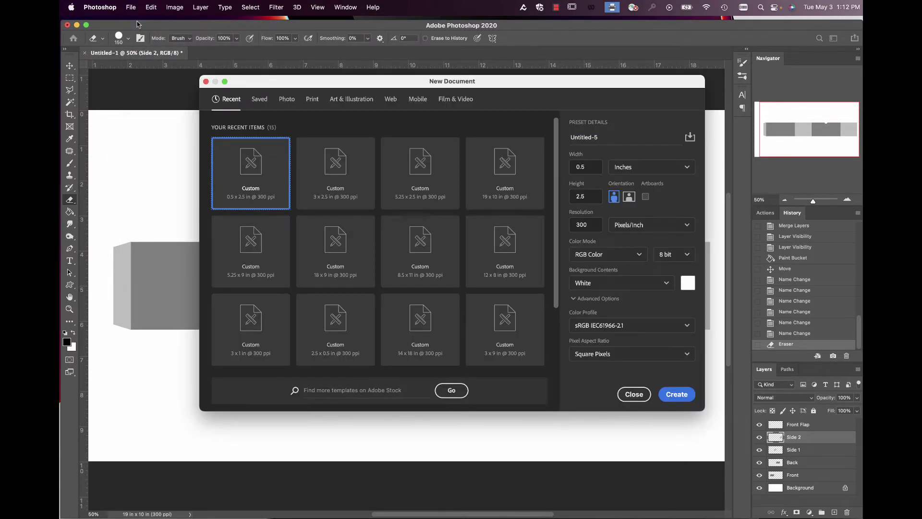
key("Tab")
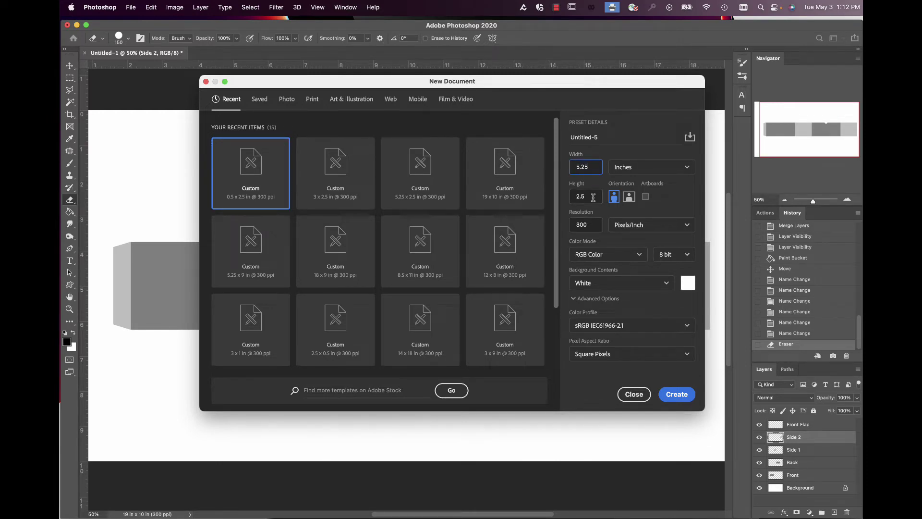
key("Tab")
type("3")
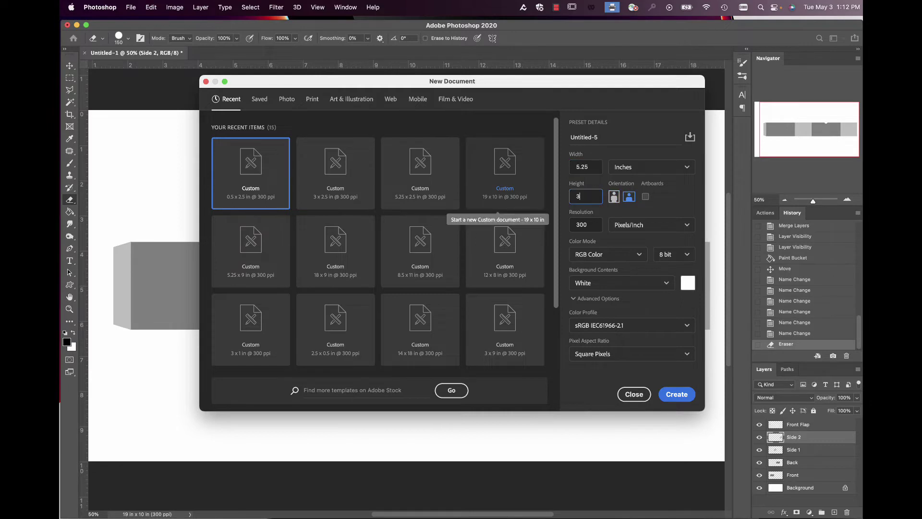
left_click(677, 394)
key("v")
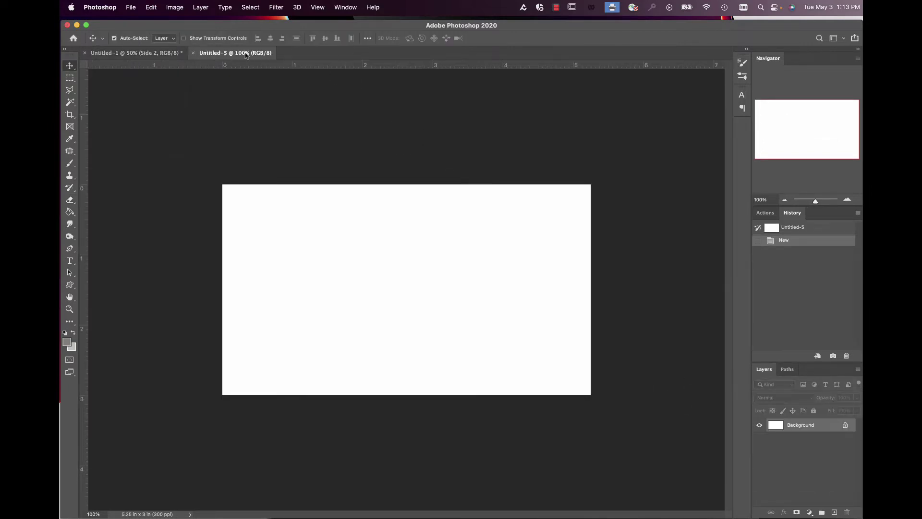
left_click_drag(217, 54, 282, 151)
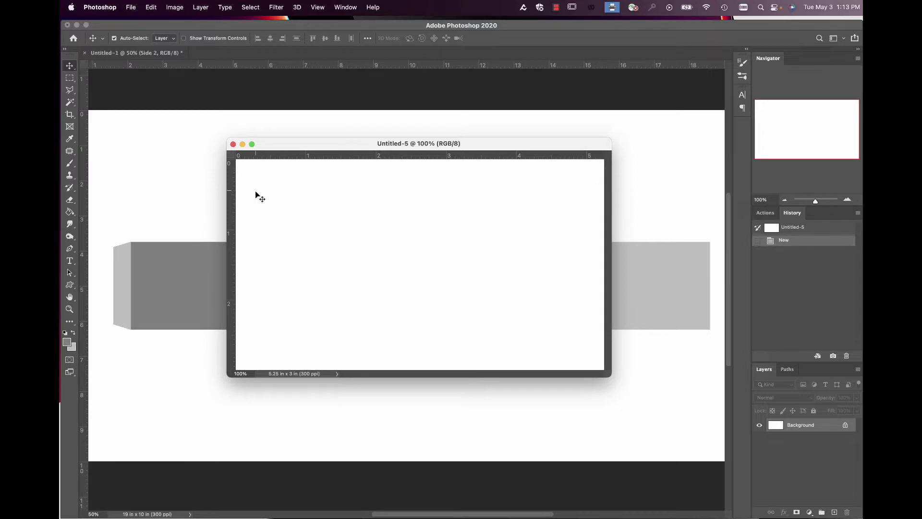
left_click_drag(286, 148, 322, 145)
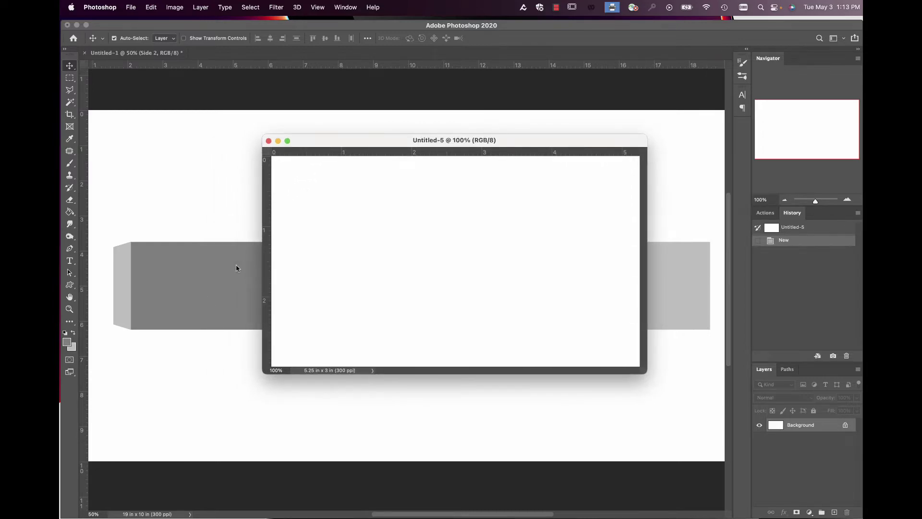
Fill the new document with light grey and place it in the template as a panel directly above the Front panel.
left_click(73, 332)
left_click(70, 211)
left_click(350, 234)
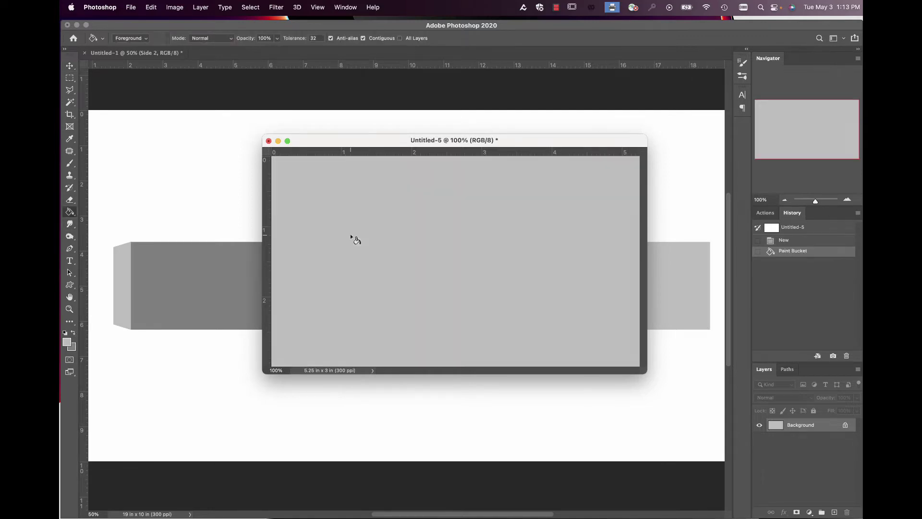
left_click(70, 65)
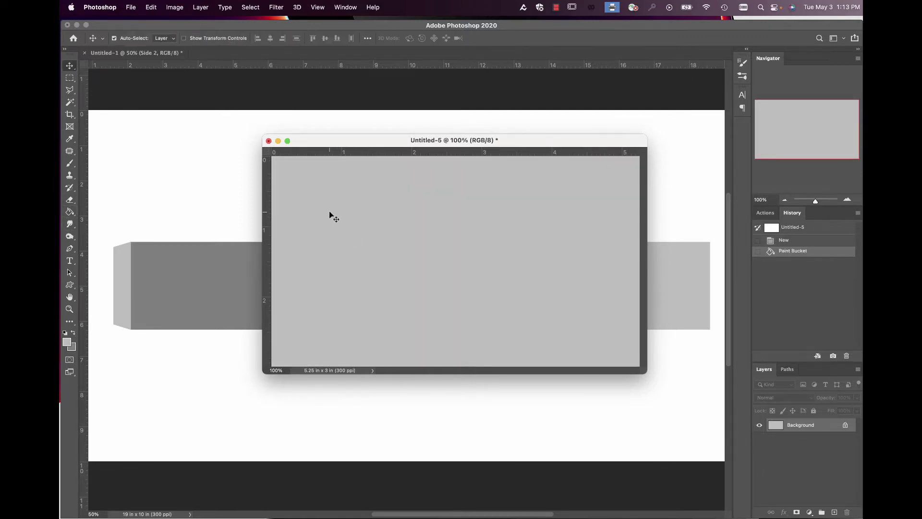
left_click_drag(201, 217, 202, 176)
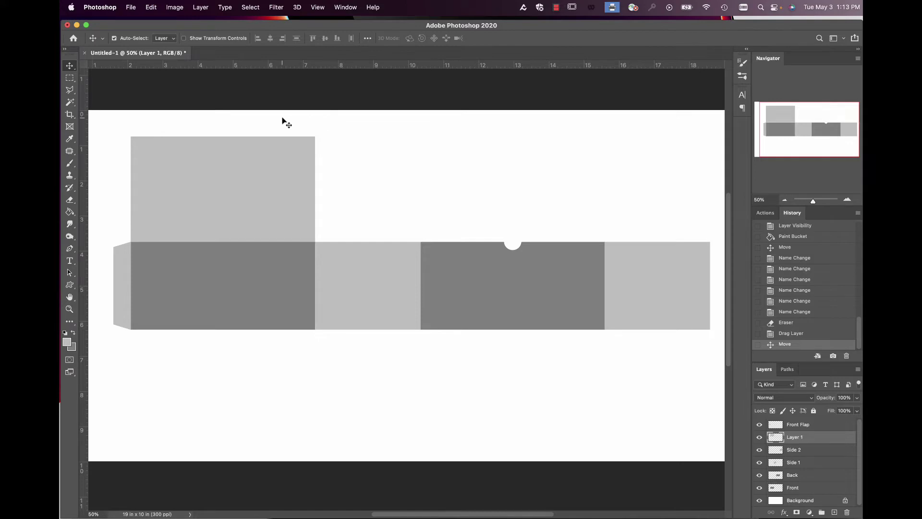
Create another new document, 5.25 × 0.75 inches at 300 ppi.
left_click(131, 8)
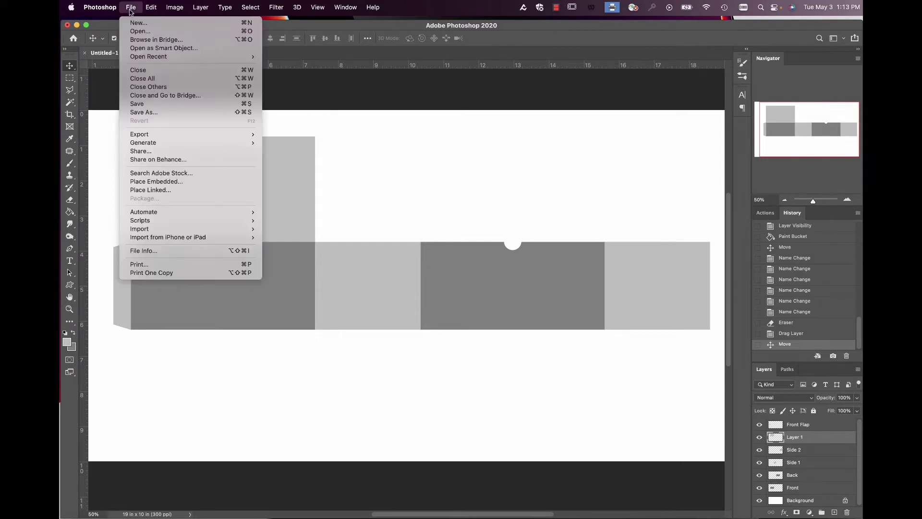
left_click(139, 23)
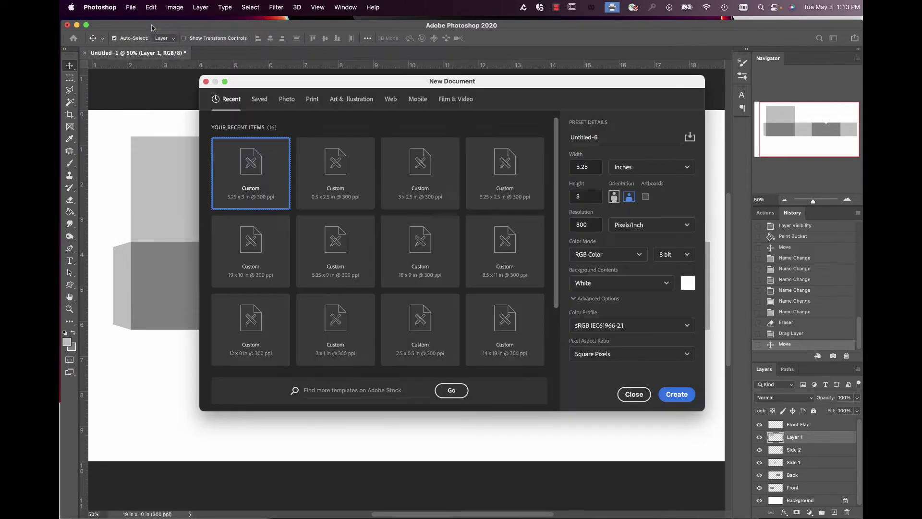
double_click(594, 167)
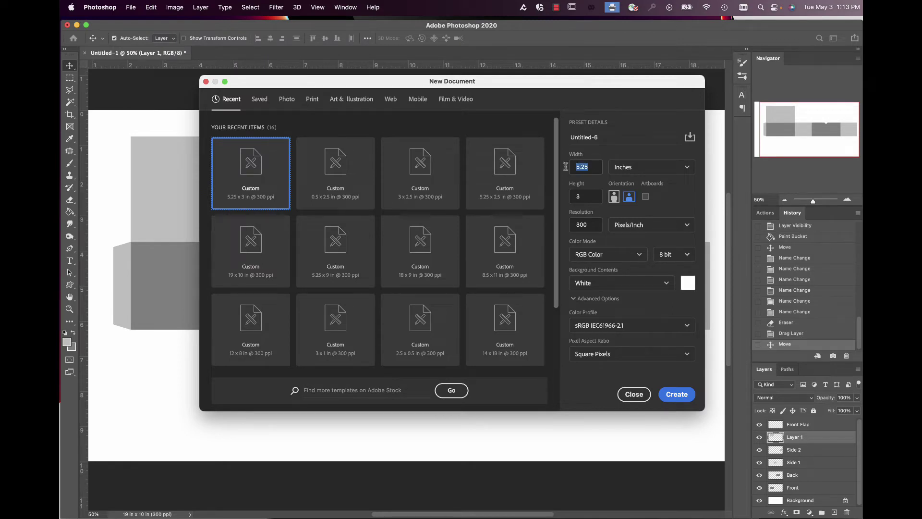
double_click(587, 197)
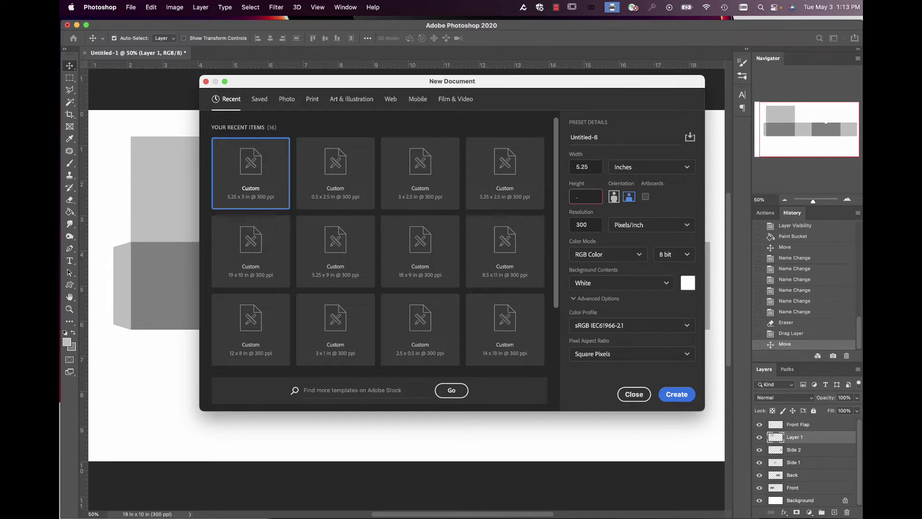
left_click(674, 394)
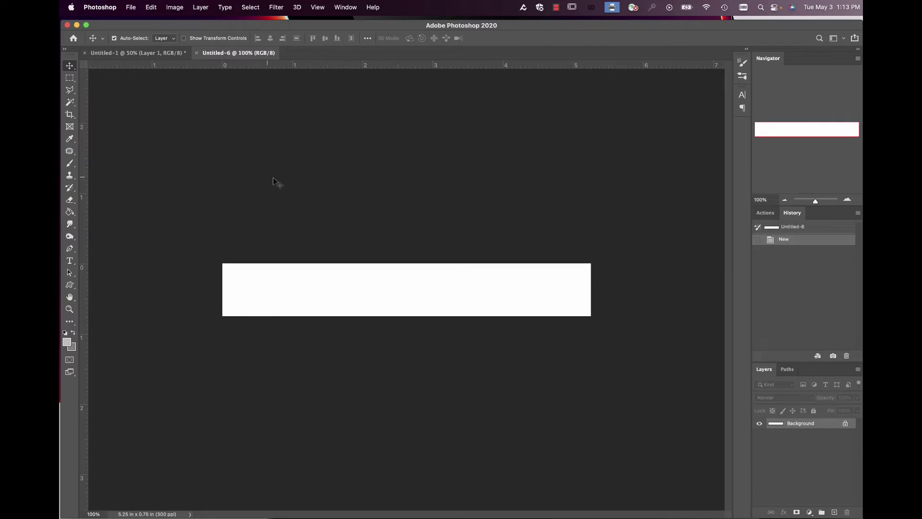
Fill the 0.75 inch high document with dark grey and bring it into the template, in the empty area above the Back panel.
left_click(70, 211)
left_click(282, 291)
left_click(70, 65)
left_click_drag(240, 53, 236, 96)
left_click_drag(335, 145, 428, 191)
Add a new empty layer above the dark grey strip's layer, with Normal mode and 100% opacity.
left_click(847, 199)
left_click(848, 199)
mouse_move(814, 140)
left_mouse_down()
mouse_move(808, 126)
mouse_move(820, 125)
left_mouse_up()
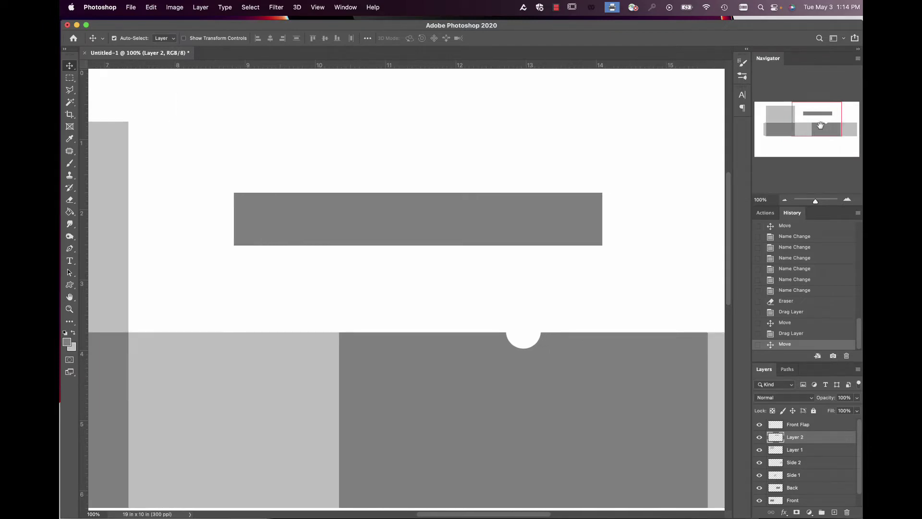
mouse_move(820, 125)
left_mouse_down()
mouse_move(749, 144)
mouse_move(731, 126)
mouse_move(817, 113)
left_mouse_up()
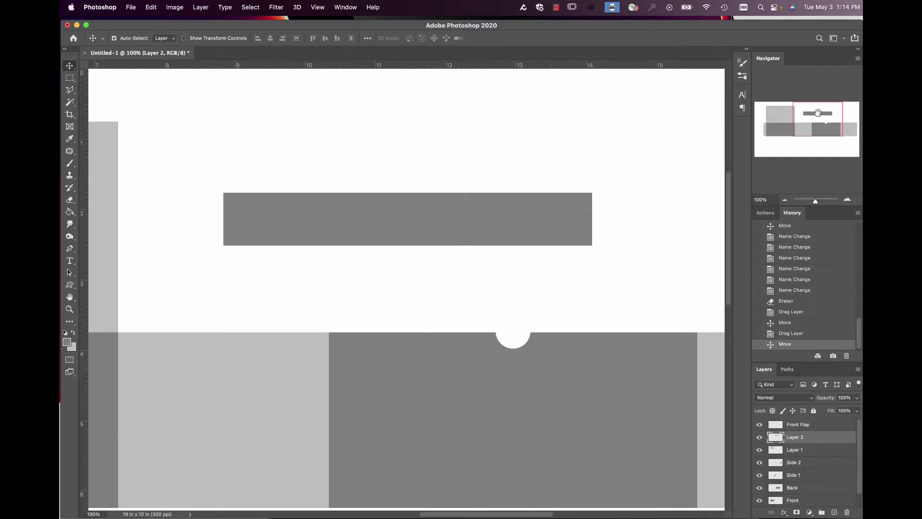
key("super")
key("super+shift+n")
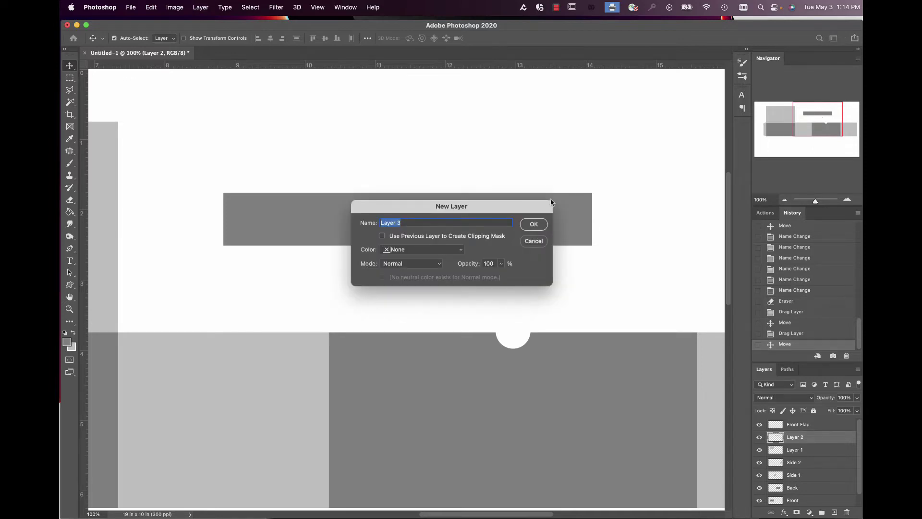
left_click(534, 224)
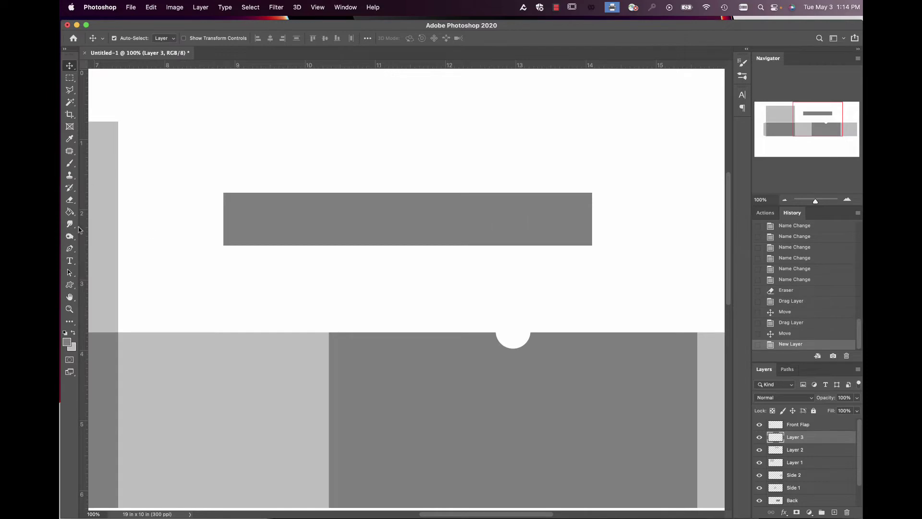
Paint a single light grey circle with a 300 px, 100% hardness brush on the new layer, just above the dark grey strip's left end.
left_click(70, 163)
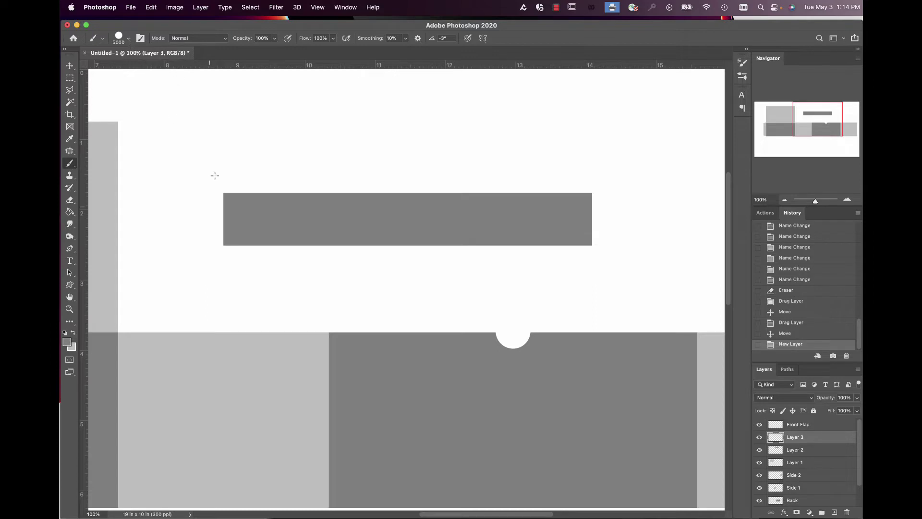
left_click(129, 40)
left_click_drag(172, 71, 125, 70)
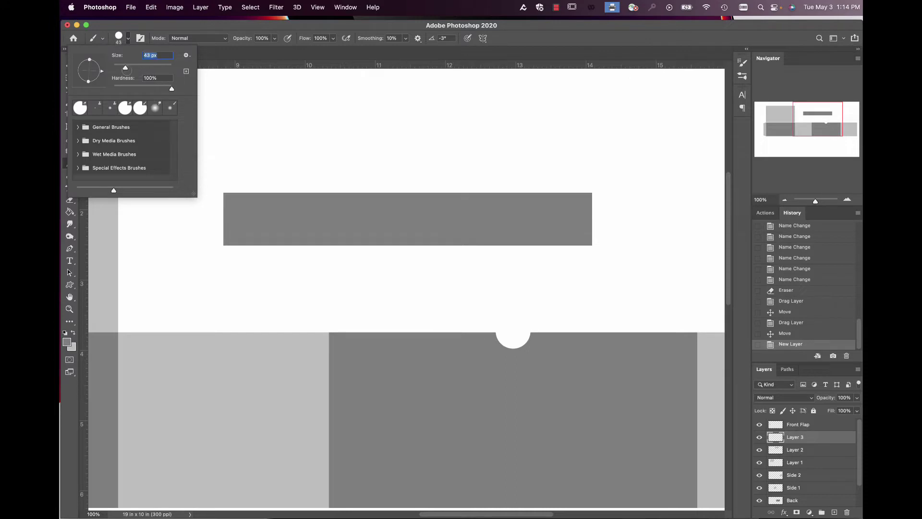
left_click(518, 38)
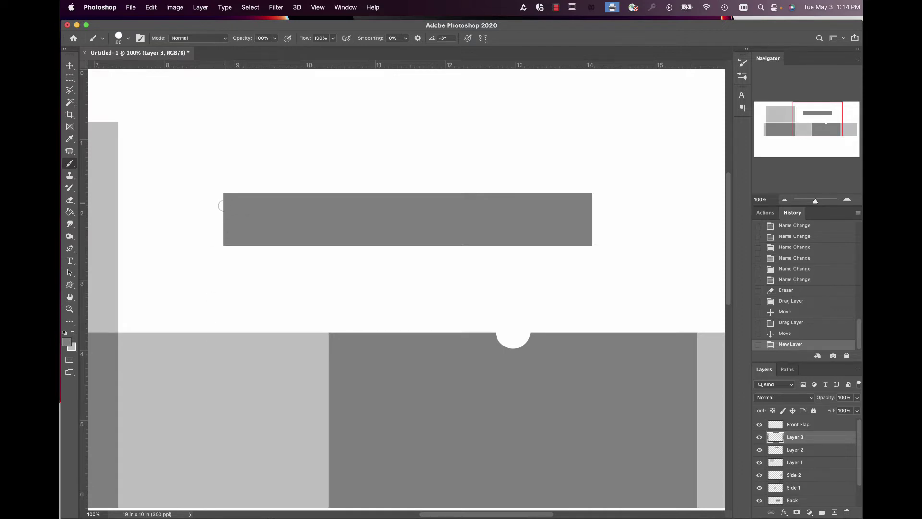
key("bracketright")
key("bracketright")
key("bracketright")
key("bracketright")
key("bracketright")
key("bracketright")
key("bracketright")
key("bracketright")
key("bracketright")
key("bracketright")
key("bracketright")
left_click(74, 333)
left_click(196, 162)
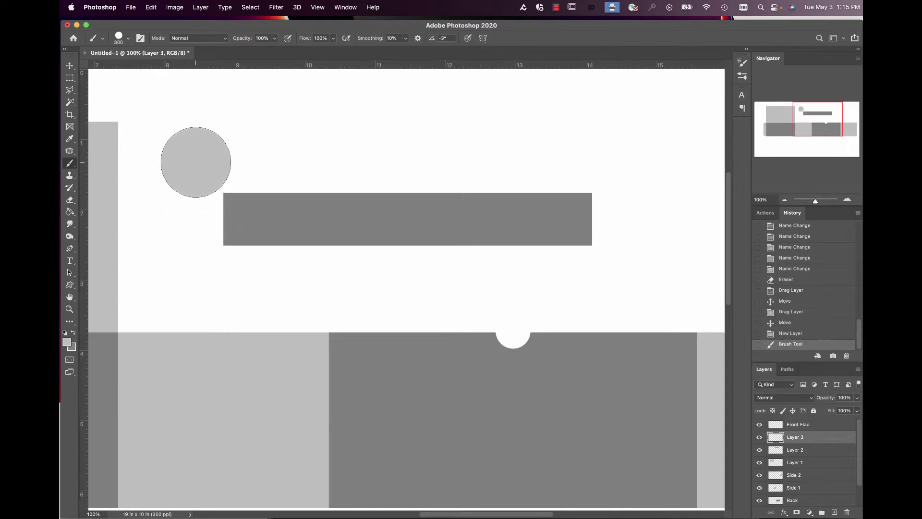
Move the light grey circle onto the strip's upper-left corner so its edges meet the strip's top and left edges.
left_click(70, 66)
left_click_drag(201, 164, 259, 226)
left_click(848, 200)
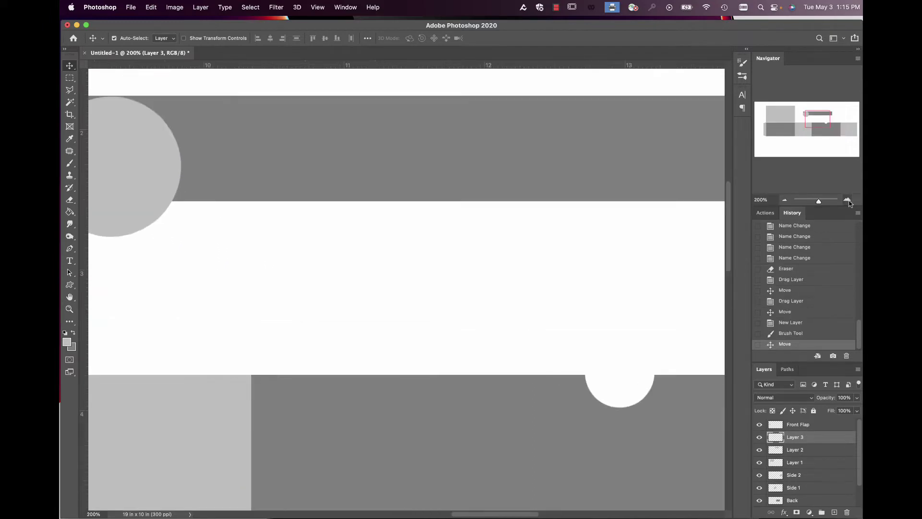
left_click_drag(816, 125, 808, 123)
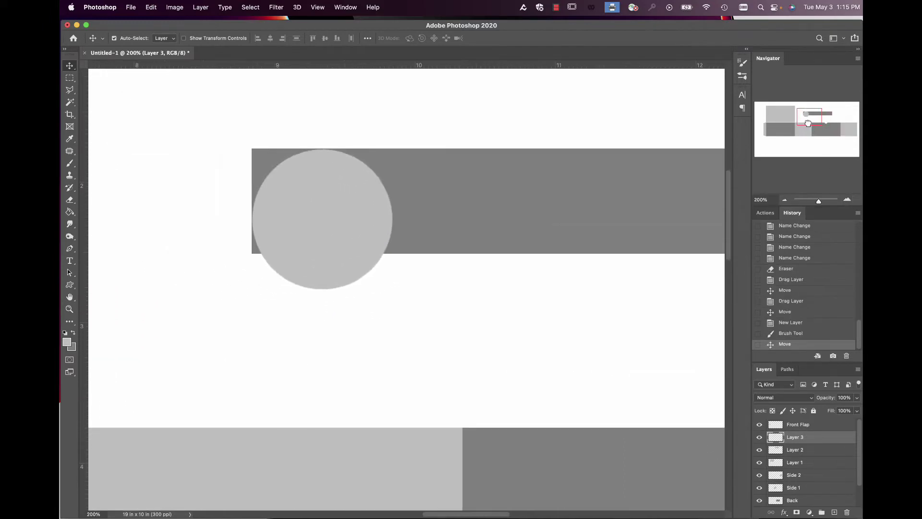
left_click(847, 199)
left_click_drag(805, 117, 805, 116)
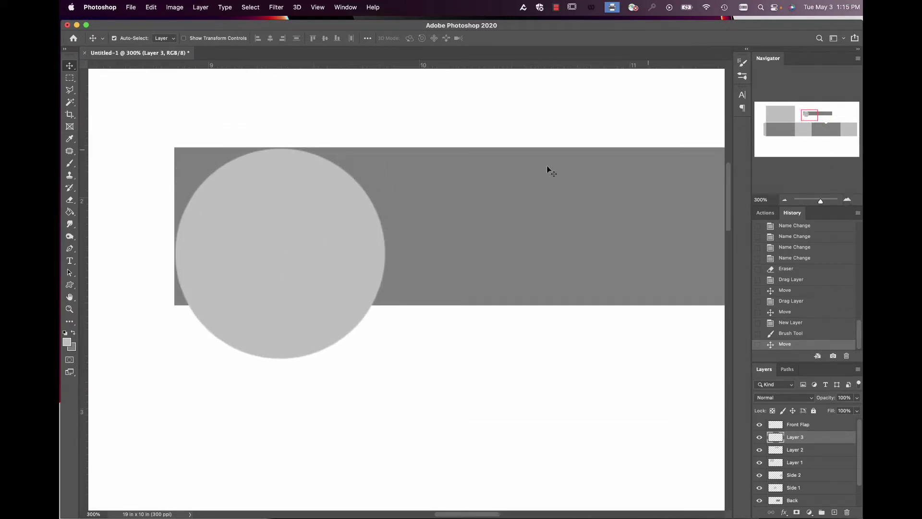
key("Up")
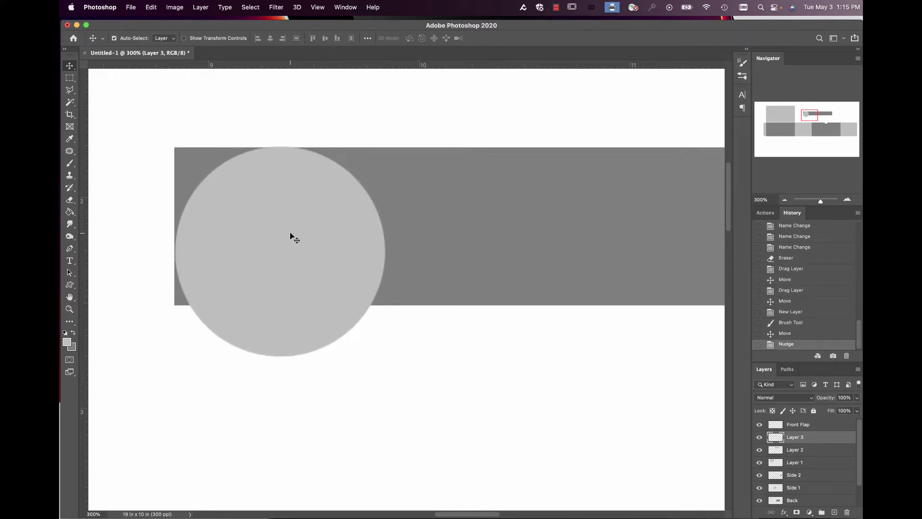
key("Left")
key("Left")
key("Left")
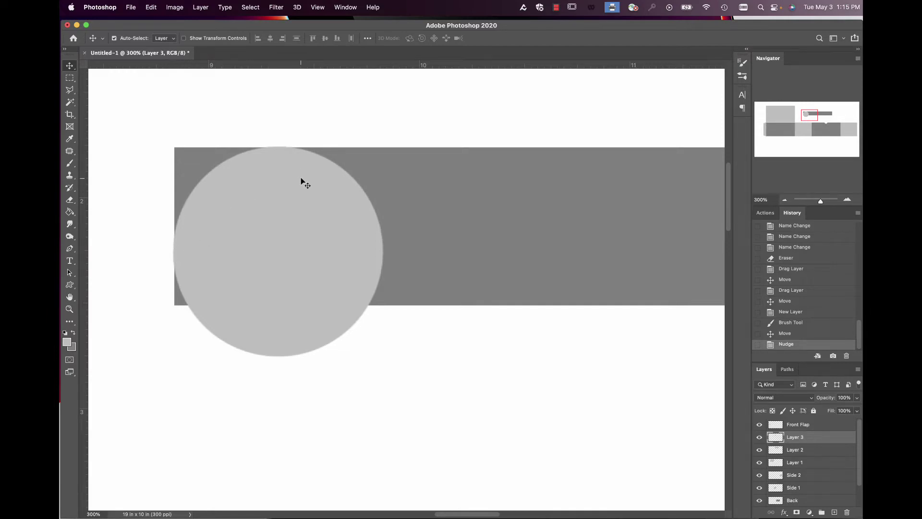
Load the circle layer's outline as a selection and invert it.
left_click(775, 436, "super")
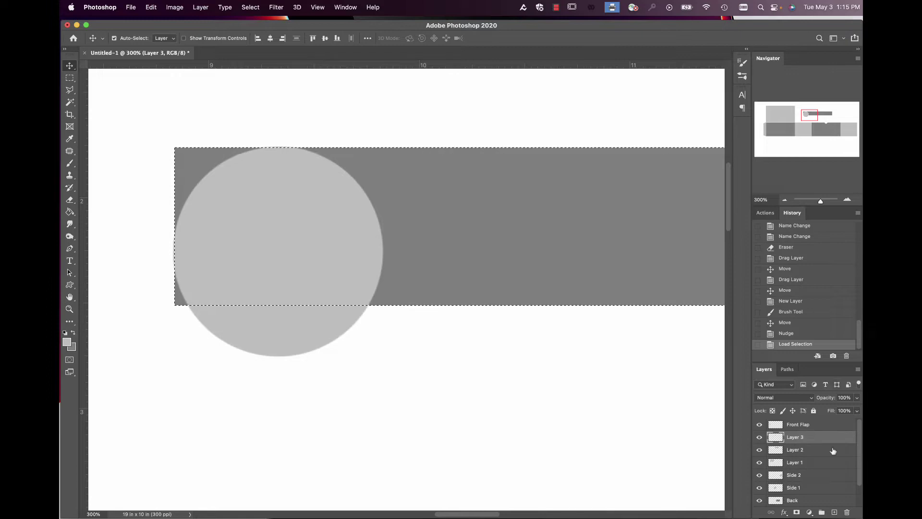
left_click(775, 437, "super")
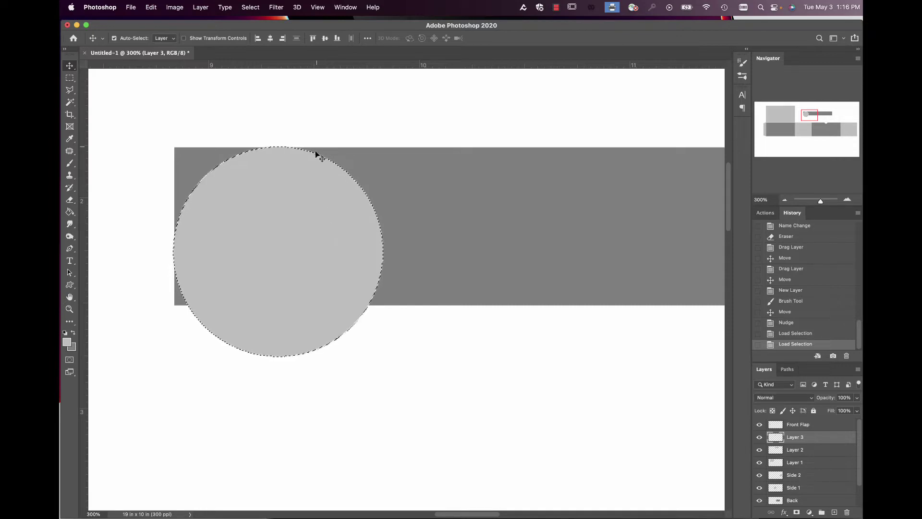
left_click(251, 8)
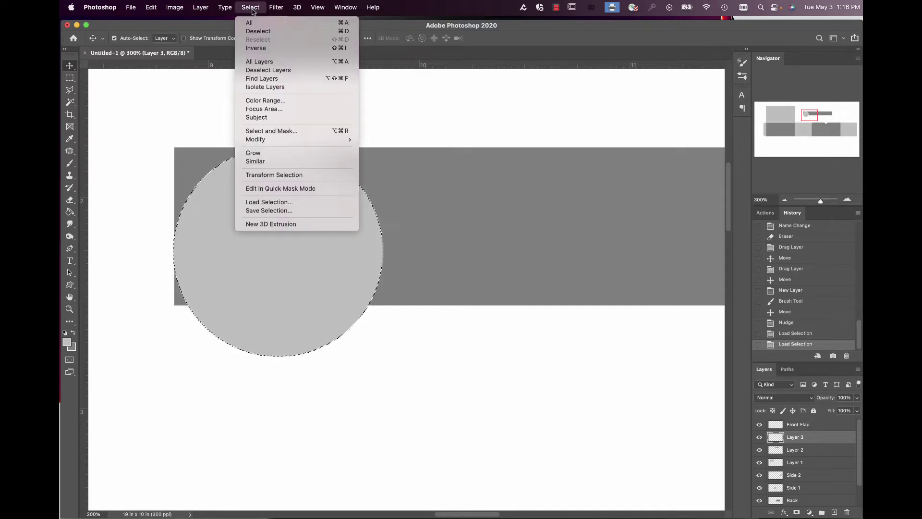
left_click(257, 49)
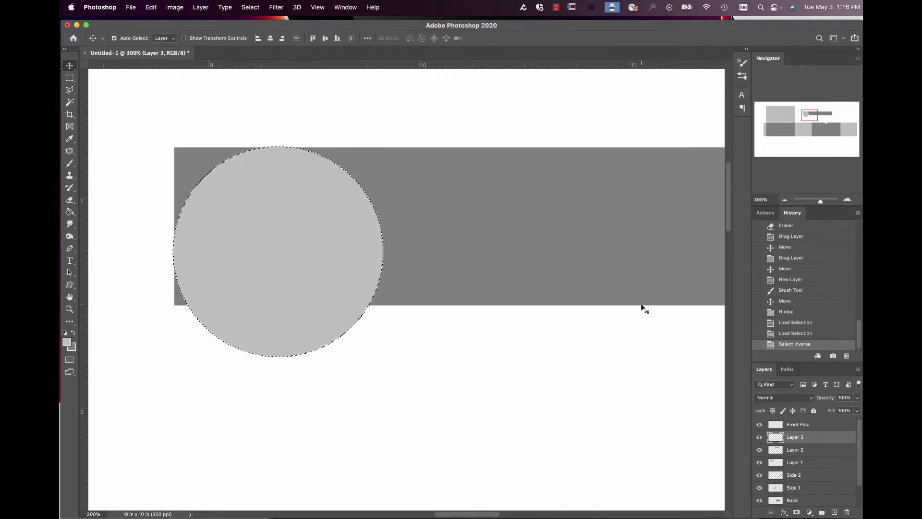
Erase the upper-left corner of the strip on Layer 2 outside the circle, and deselect.
left_click(791, 450)
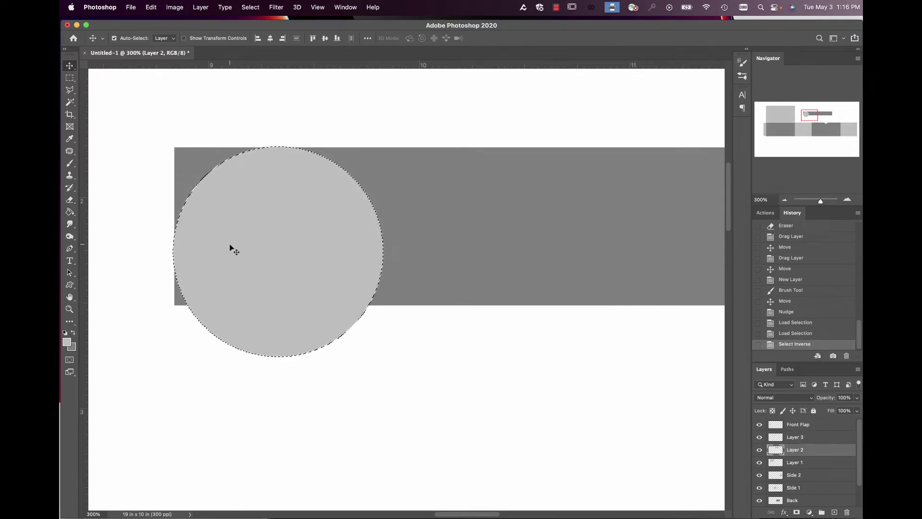
left_click(70, 199)
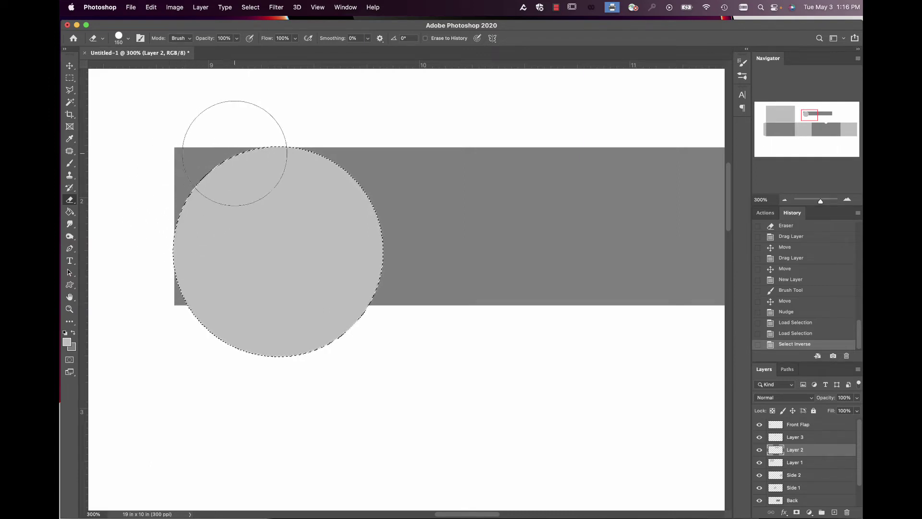
mouse_move(220, 155)
left_mouse_down()
mouse_move(203, 153)
mouse_move(171, 197)
mouse_move(183, 181)
mouse_move(184, 197)
mouse_move(220, 158)
mouse_move(200, 171)
mouse_move(191, 189)
mouse_move(203, 192)
mouse_move(217, 164)
left_mouse_up()
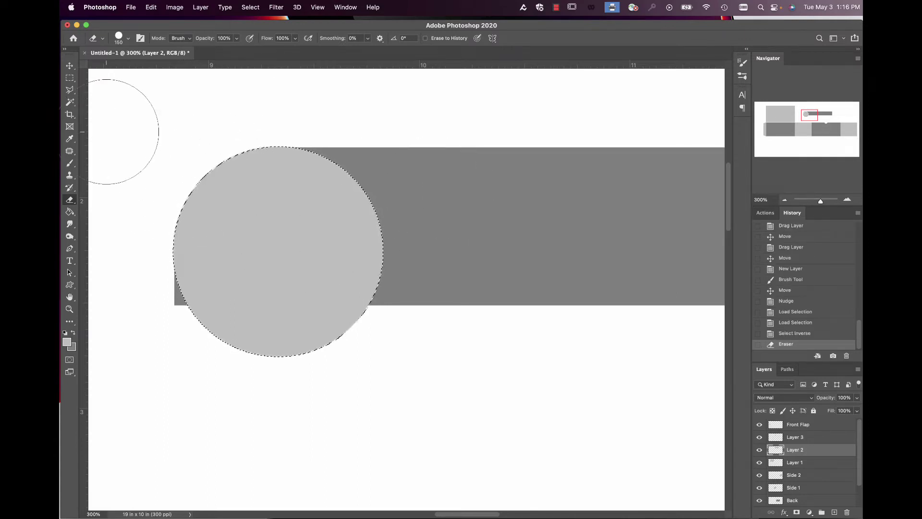
left_click(70, 78)
left_click(372, 130)
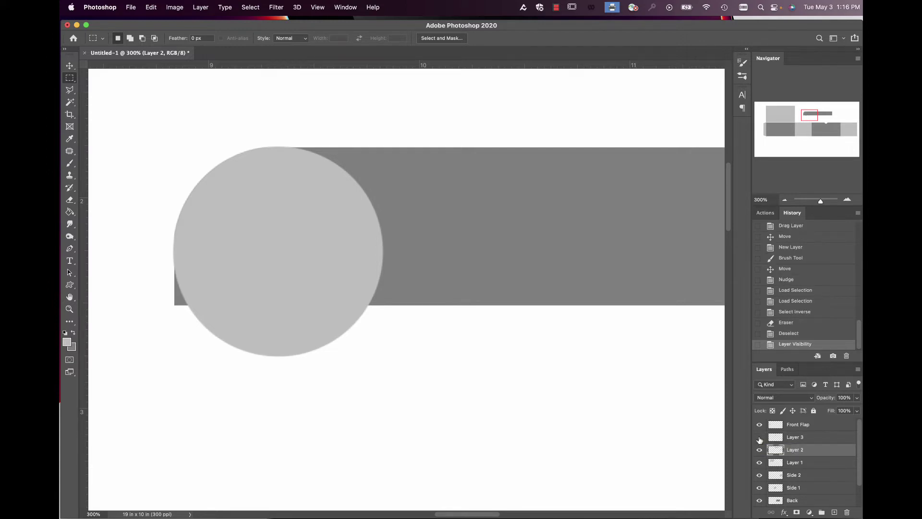
Check the rounded corner with the circle hidden, and delete the circle's layer.
left_click(760, 438)
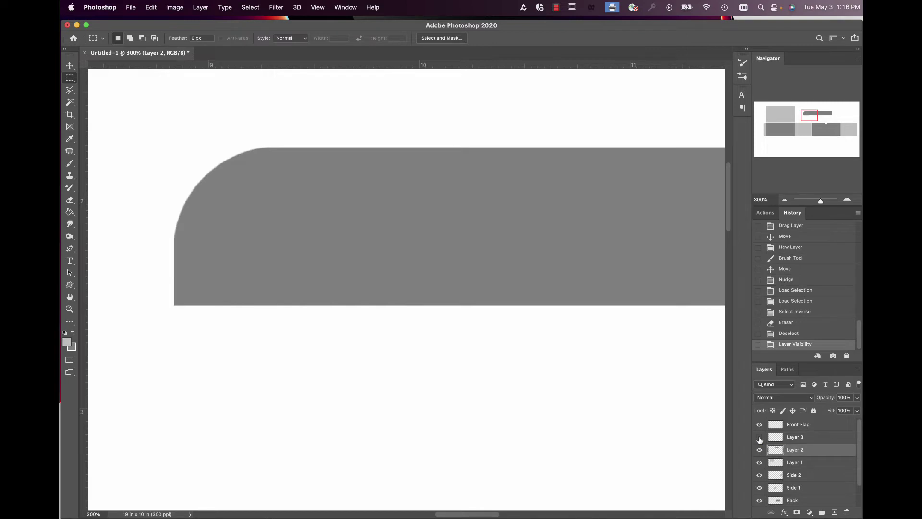
left_click(759, 437)
left_click(794, 439)
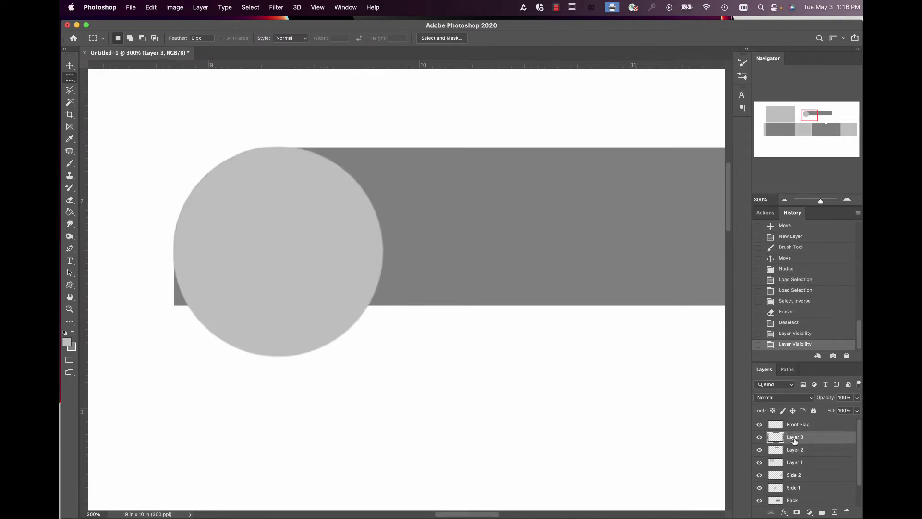
left_click_drag(793, 440, 848, 514)
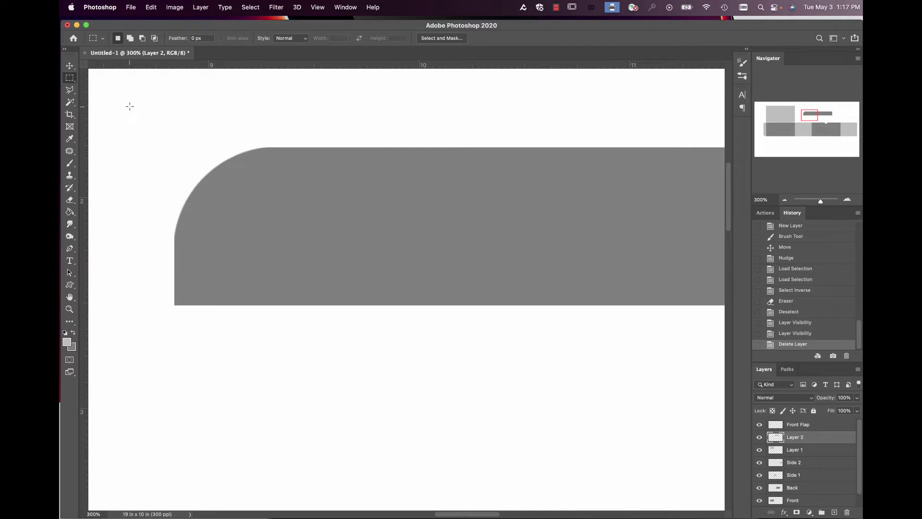
Copy the strip's rounded left end to a new layer and move the copy just below the strip.
left_click_drag(129, 106, 365, 342)
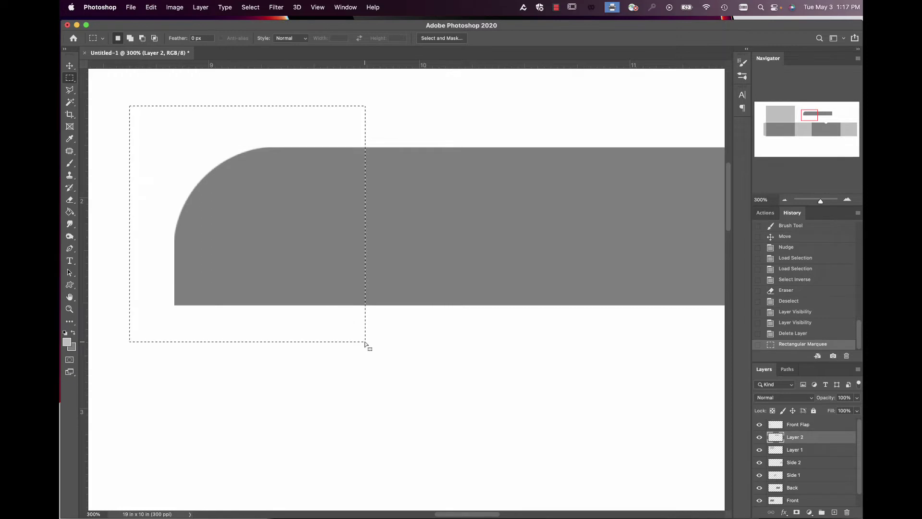
key("super+j")
left_click(69, 66)
left_click_drag(292, 258, 346, 421)
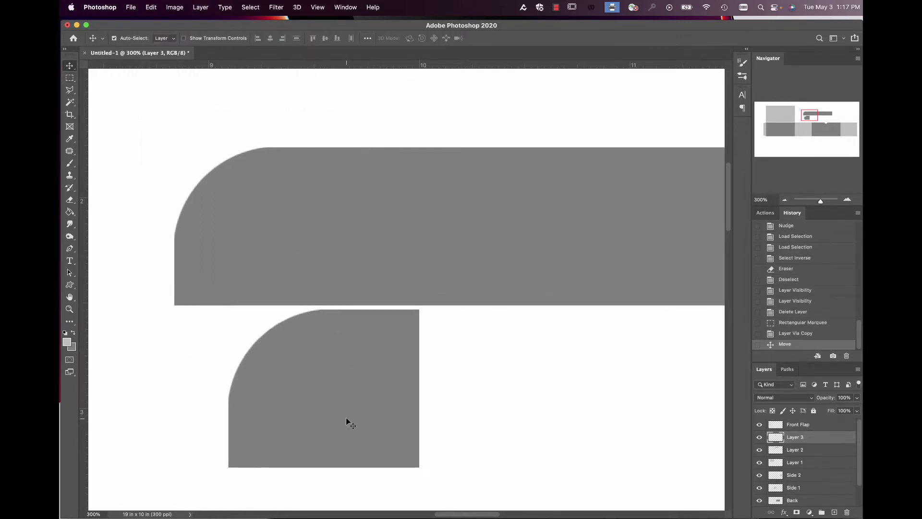
Move the copied rounded end above the strip's right end and fill it with light grey.
left_click(784, 199)
left_click(784, 199)
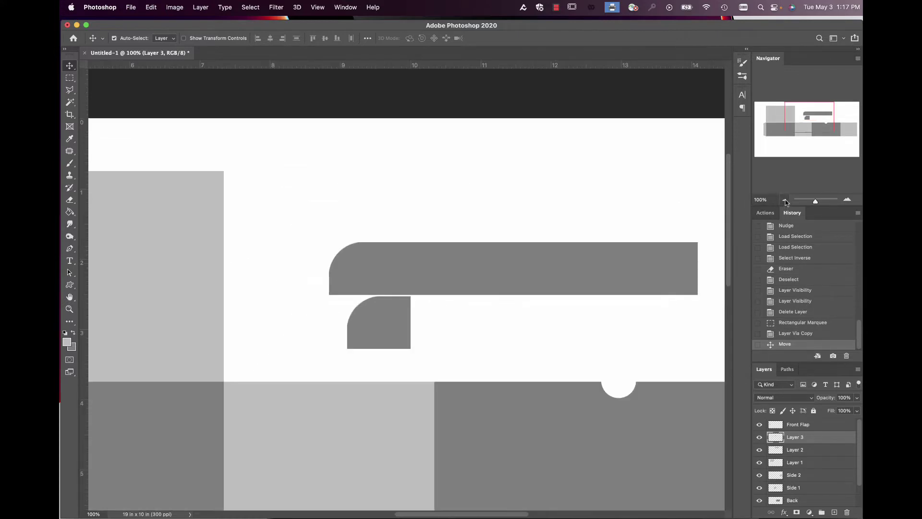
left_click_drag(382, 323, 622, 210)
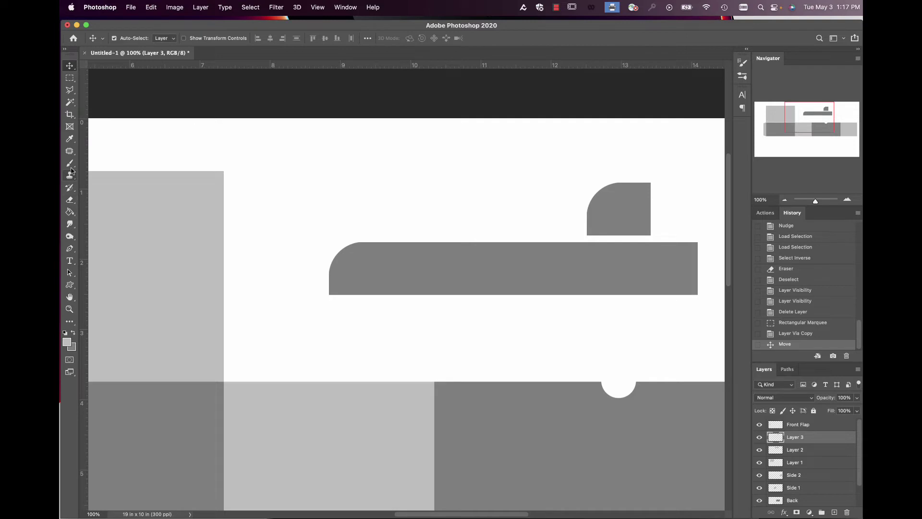
left_click(70, 212)
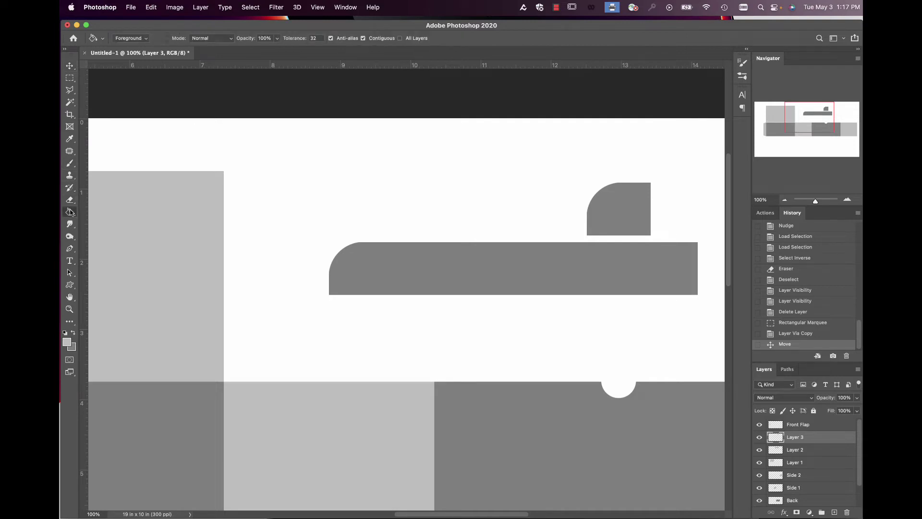
left_click(607, 202)
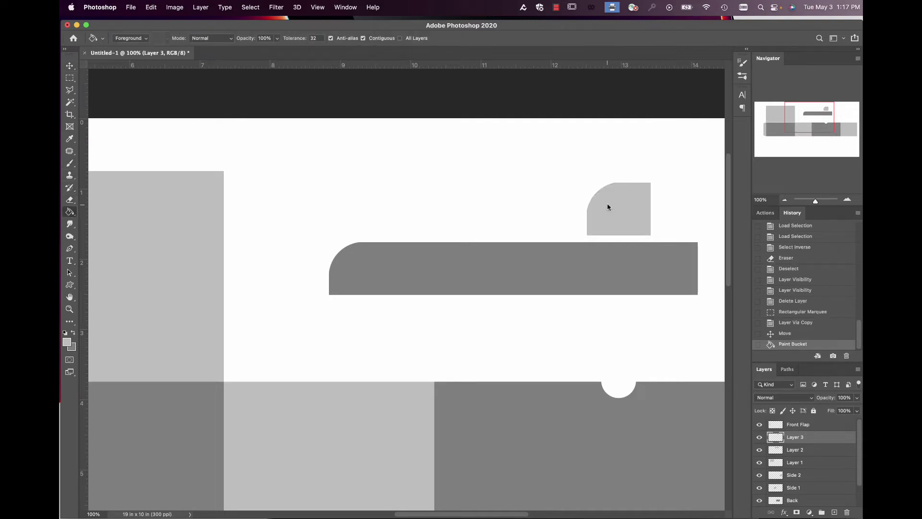
Flip the light grey rounded piece horizontally and align it over the strip's right end.
left_click(152, 8)
mouse_move(190, 218)
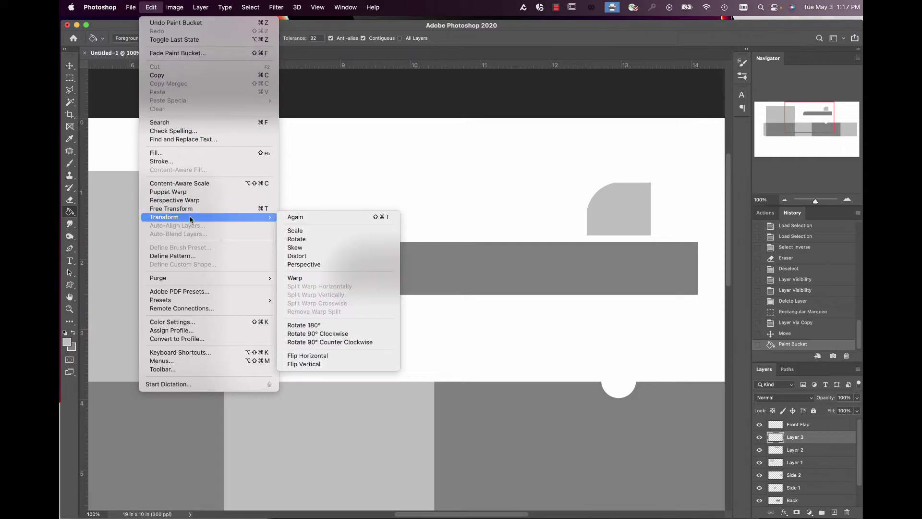
left_click(332, 356)
left_click(69, 68)
left_click_drag(620, 219, 665, 279)
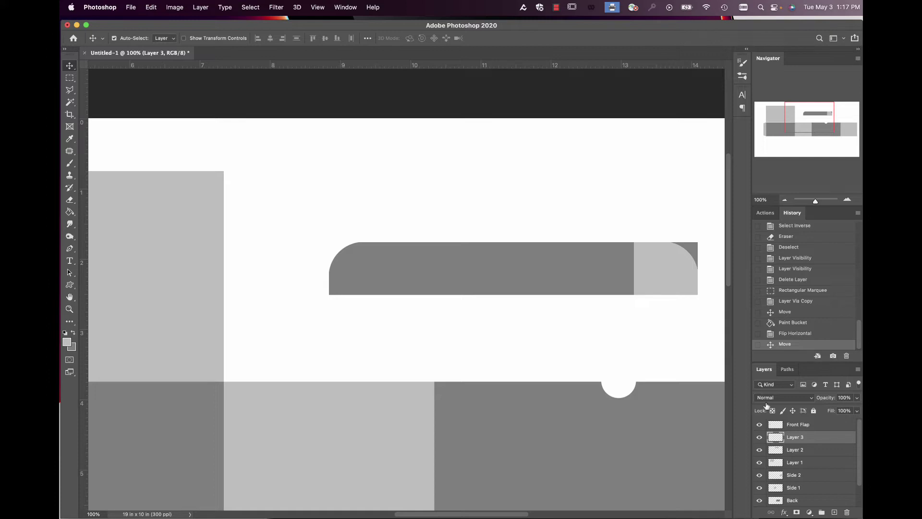
Delete the end of the dark strip on Layer 2 beneath the light grey piece, and merge Layer 2 with Layer 3.
left_click(794, 450)
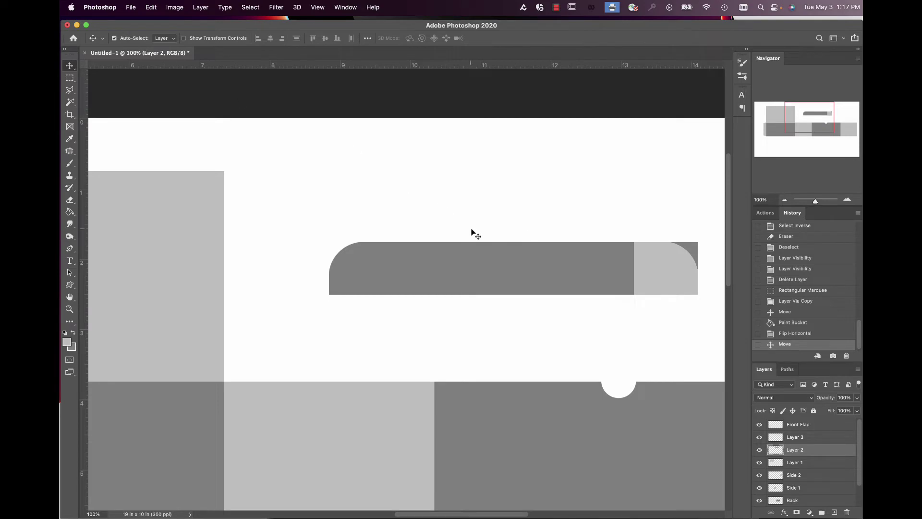
left_click(69, 77)
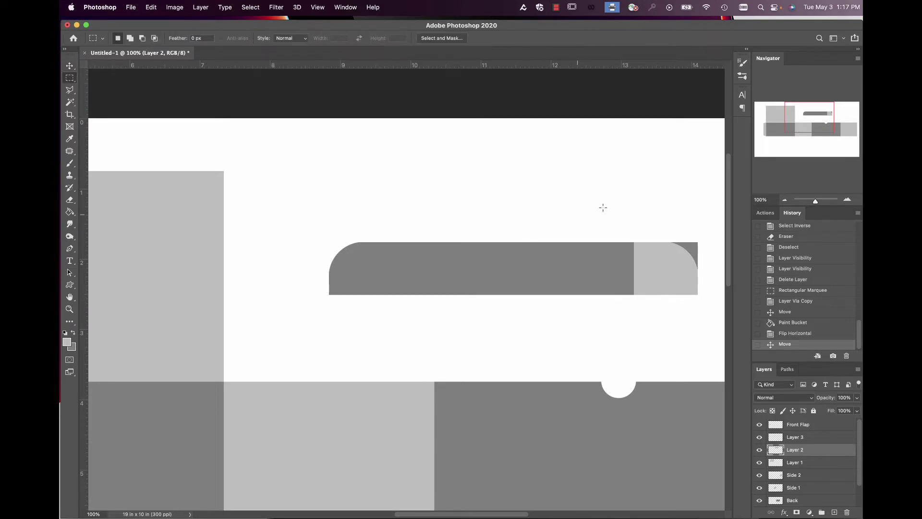
left_click_drag(653, 224, 711, 319)
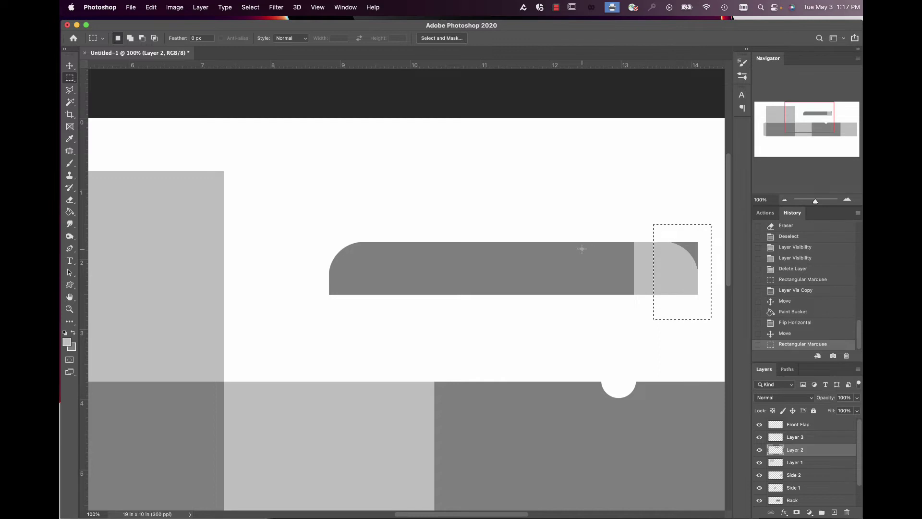
key("Delete")
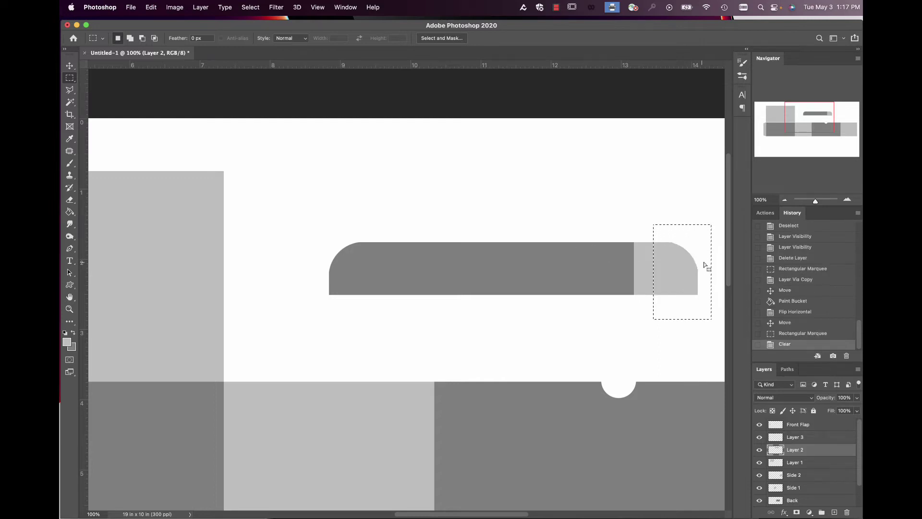
left_click(371, 193)
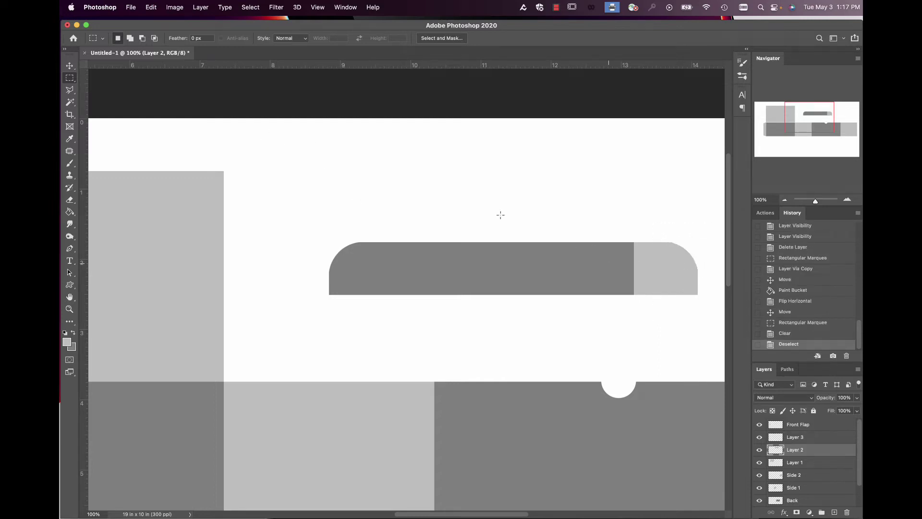
left_click(801, 437, "shift")
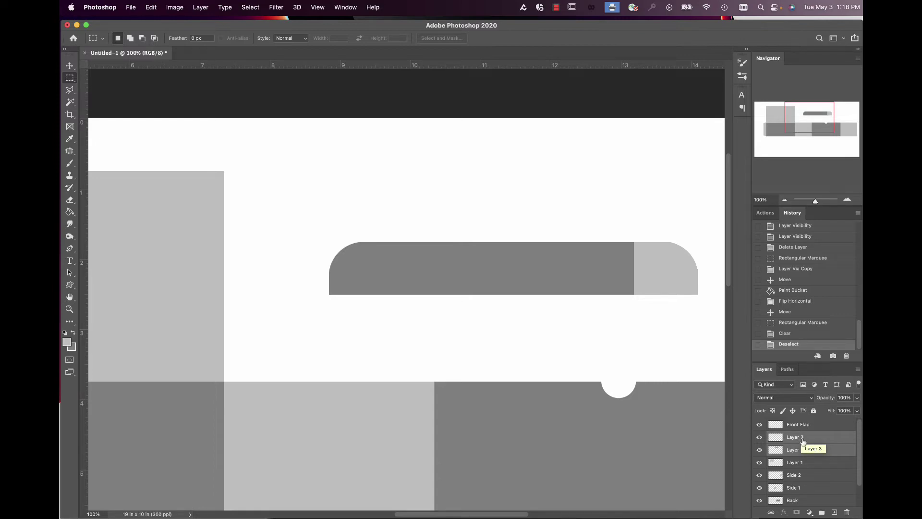
key("super+e")
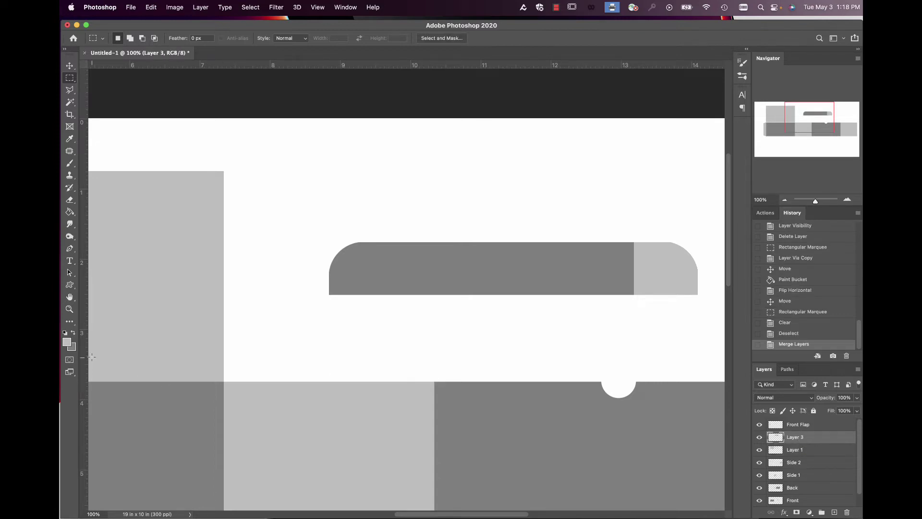
Fill the light grey right end of the rounded strip with the dark grey colour.
left_click(74, 334)
left_click(70, 211)
left_click(652, 269)
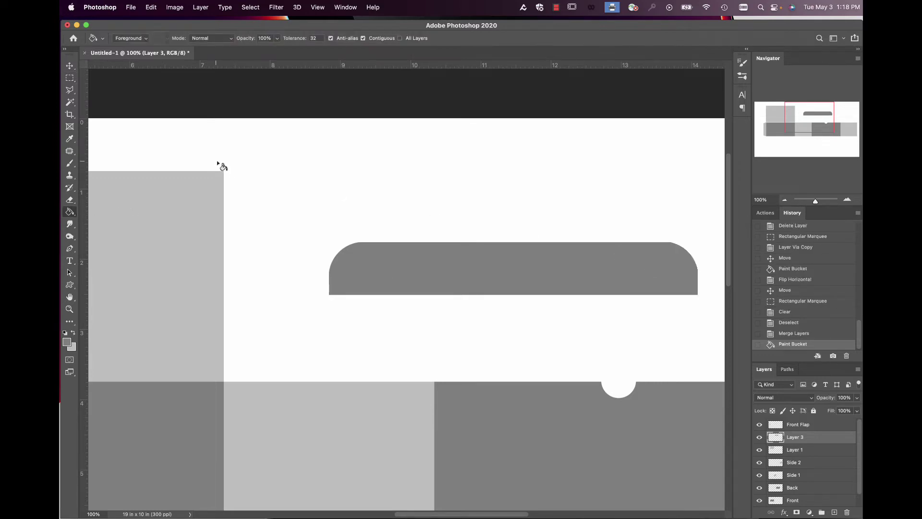
Move the rounded dark grey flap onto the upper edge of the large light grey panel.
left_click(70, 67)
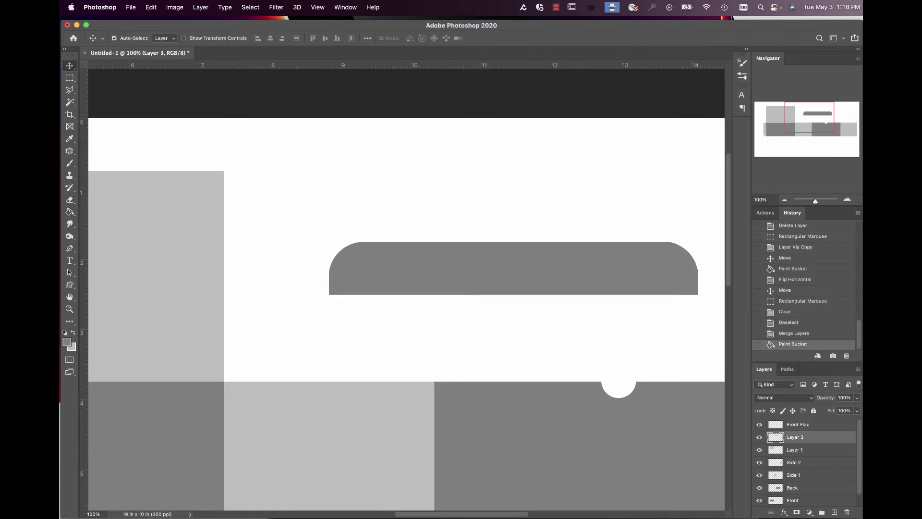
left_click(784, 199)
left_click(784, 199)
left_click_drag(516, 287, 279, 224)
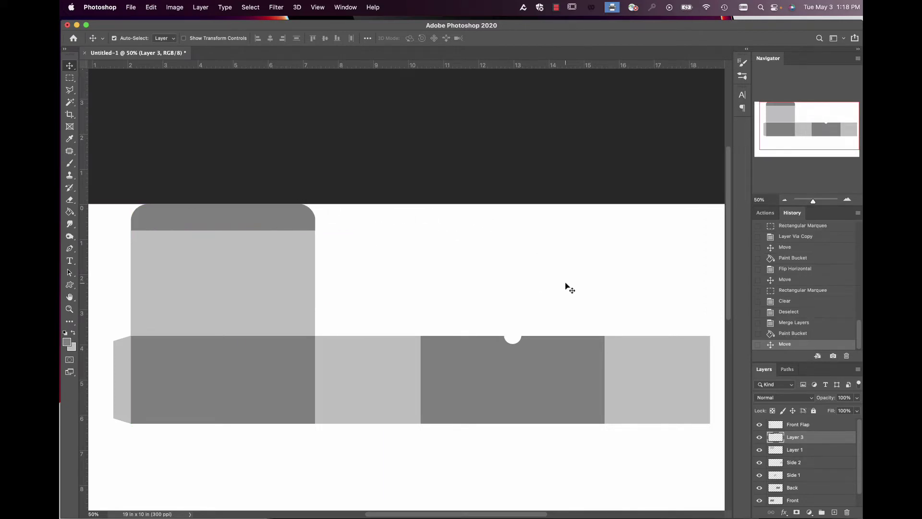
Select all layers from Front Flap down to Front and nudge the whole template down and left, away from the canvas's upper edge.
left_click(785, 200)
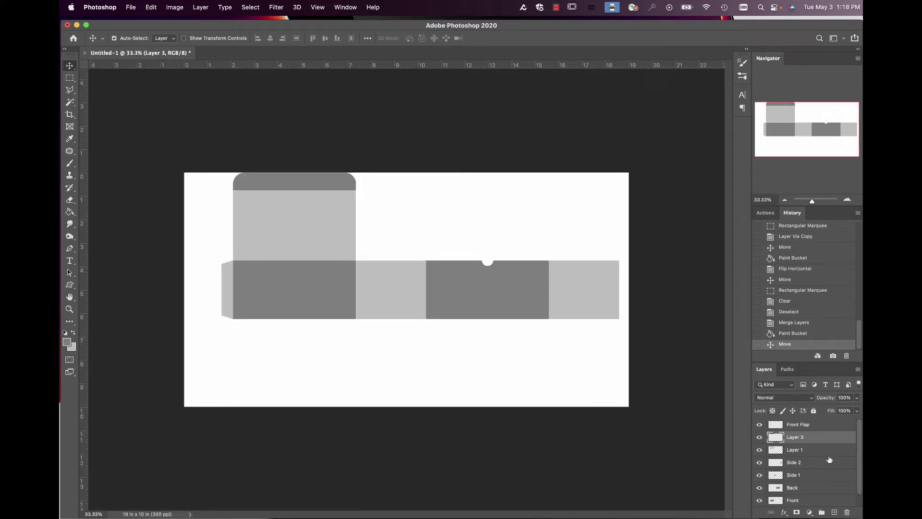
left_click(809, 428)
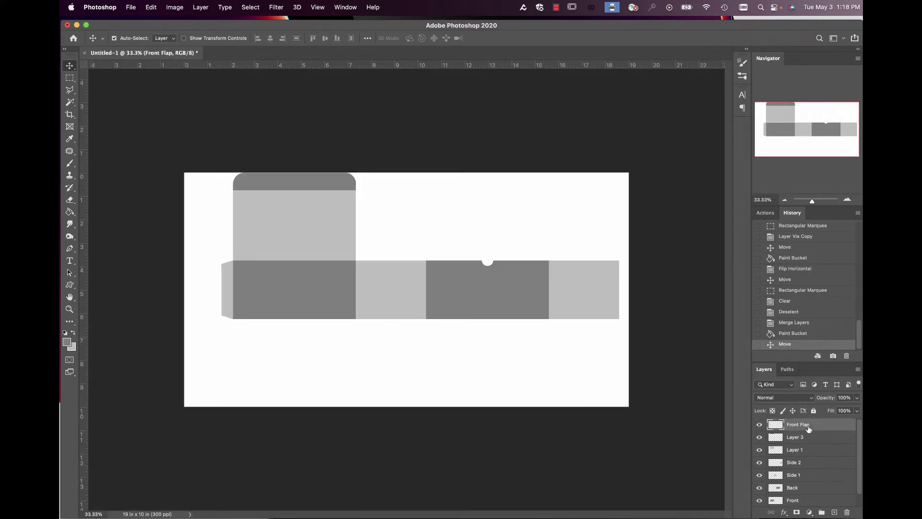
left_click_drag(859, 436, 859, 463)
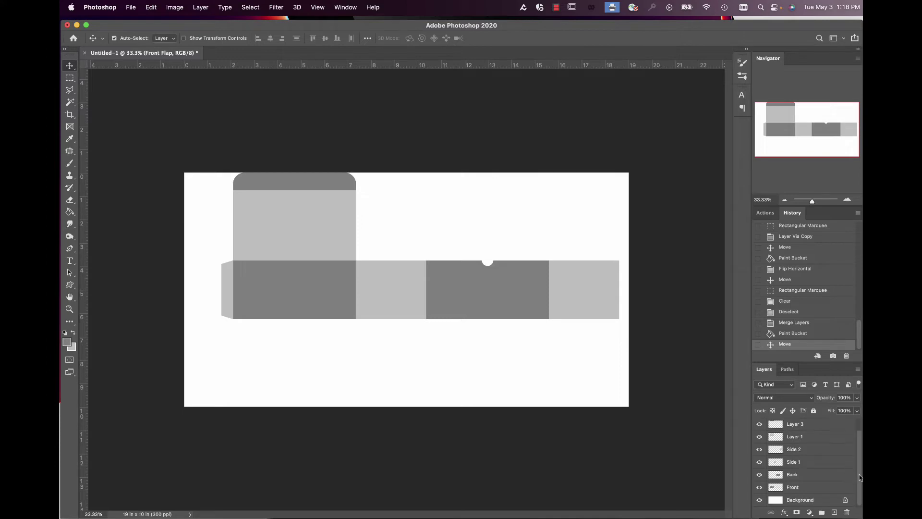
left_click(798, 493, "shift")
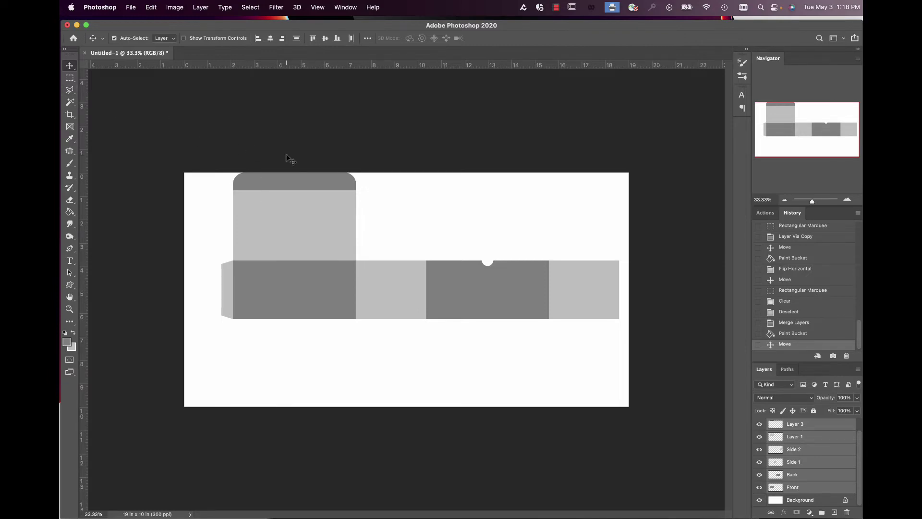
key("Down")
key("Down")
key("Down")
key("Down")
key("Down")
key("Down")
key("Down")
key("Down")
key("Down")
key("Down")
key("Down")
key("Down")
key("Down")
key("Down")
key("Down")
key("Down")
key("Down")
key("Down")
key("Down")
key("Down")
key("Down")
key("Down")
key("Down")
key("Down")
key("Down")
key("Down")
key("Down")
key("Down")
key("Down")
key("Down")
key("Down")
key("Down")
key("Down")
key("Down")
key("Down")
key("Down")
key("Down")
key("Down")
key("Down")
key("Down")
key("Down")
key("Down")
key("Down")
key("Down")
key("Down")
key("Down")
key("Down")
key("Down")
key("Down")
key("Down")
key("Down")
key("Down")
key("Down")
key("Down")
key("Down")
key("Left")
key("Left")
key("Left")
key("Left")
key("Left")
key("Left")
key("Left")
key("Left")
key("Left")
key("Left")
key("Left")
key("Left")
key("Left")
key("Left")
key("Left")
key("Left")
key("Left")
key("Left")
key("Left")
key("Left")
key("Left")
key("Left")
key("Left")
key("Left")
key("Left")
key("Left")
key("Left")
key("Left")
key("Left")
key("Left")
key("Left")
key("Left")
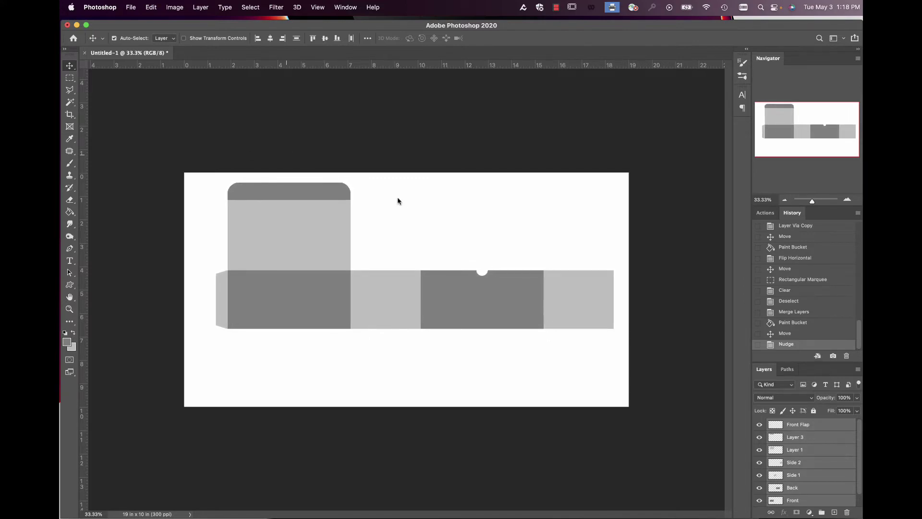
Rename the large light grey panel's layer to Top and the rounded flap's layer to Top Flap.
left_click(809, 441)
left_click(793, 450)
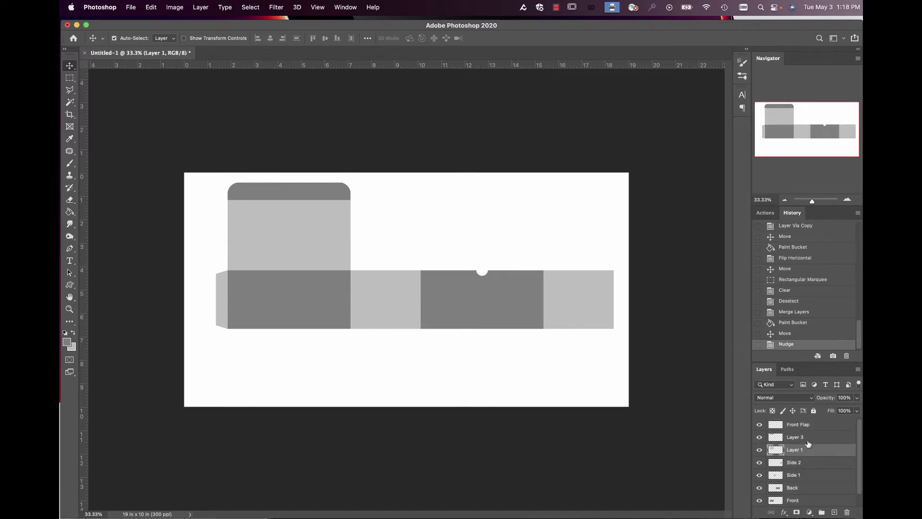
type("Top")
key("Return")
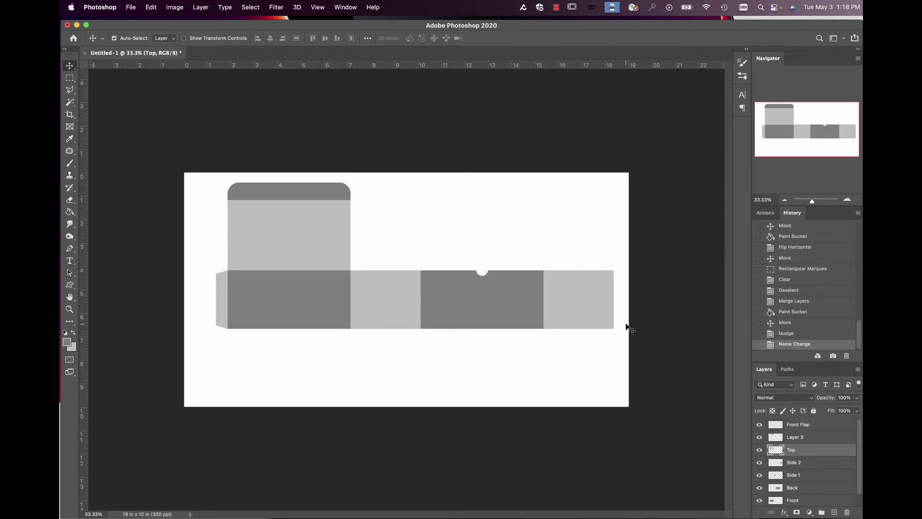
left_click(293, 192)
type("Top Flap")
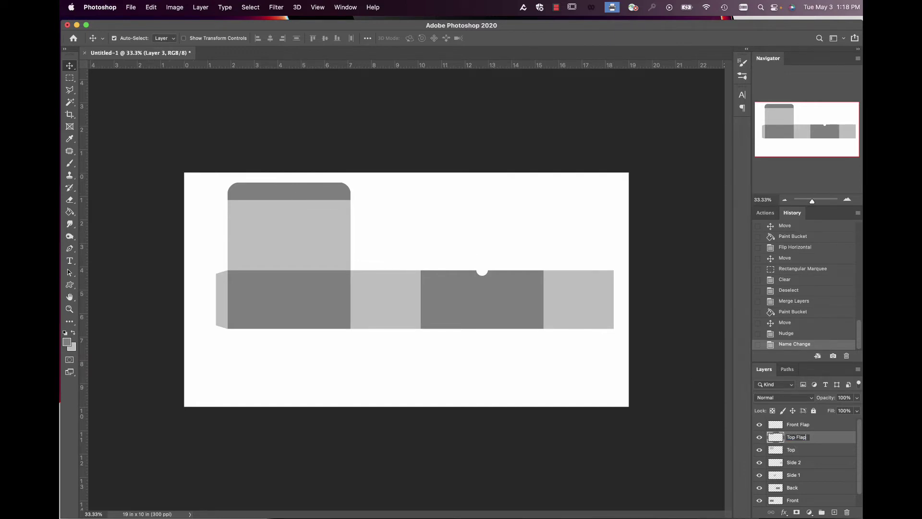
key("Return")
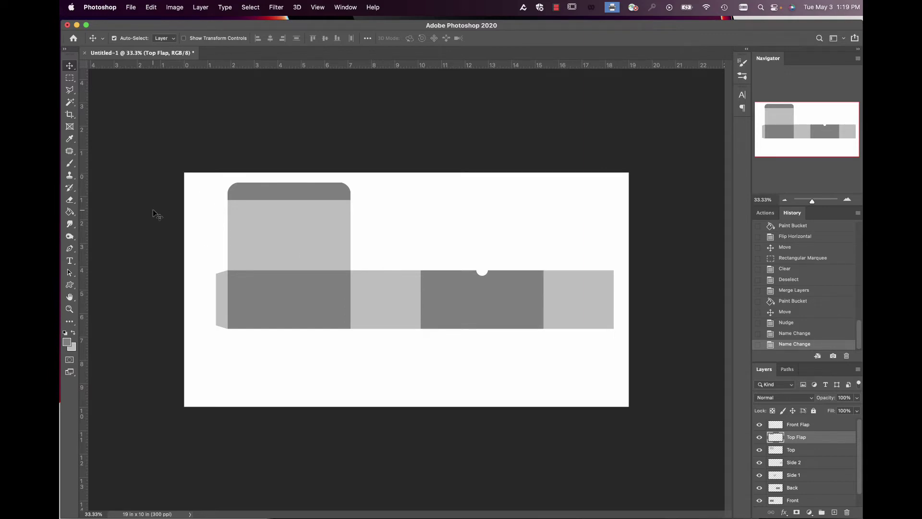
Create a new document 3 inches wide and 2.5 inches high at 300 pixels per inch.
left_click(130, 7)
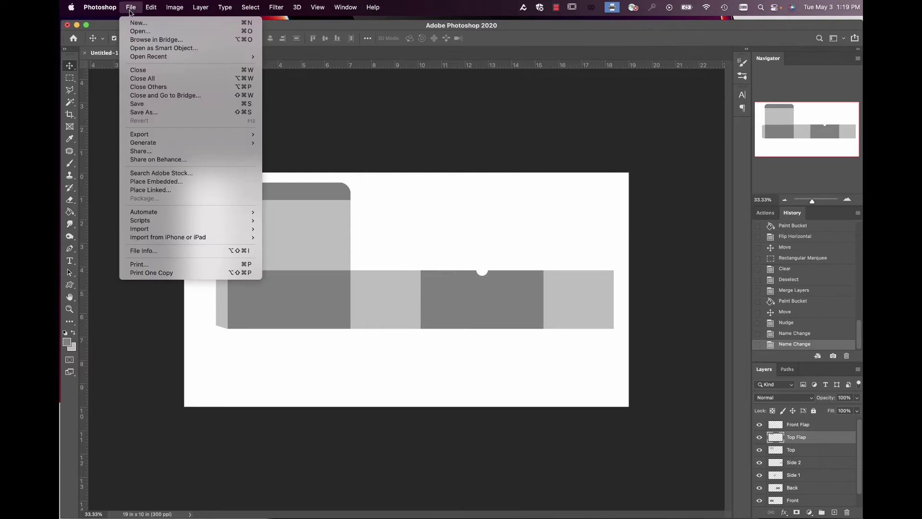
left_click(137, 24)
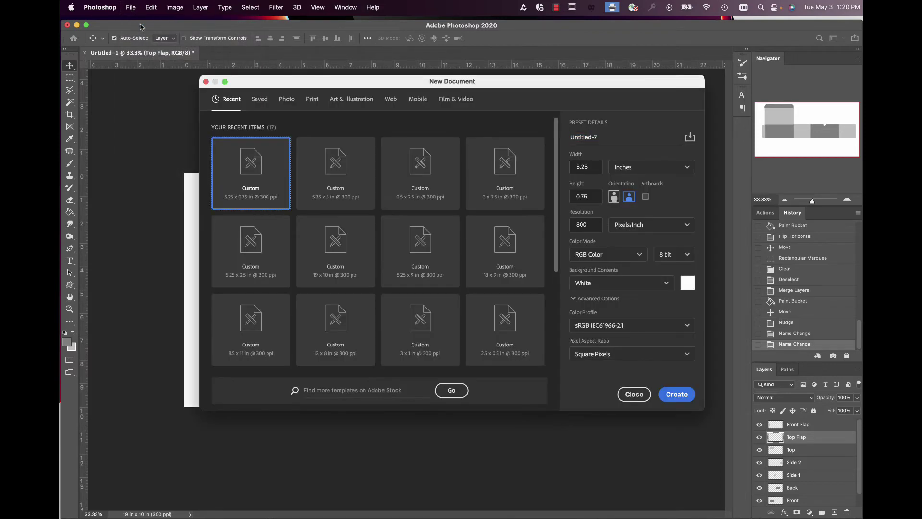
double_click(595, 167)
type("3")
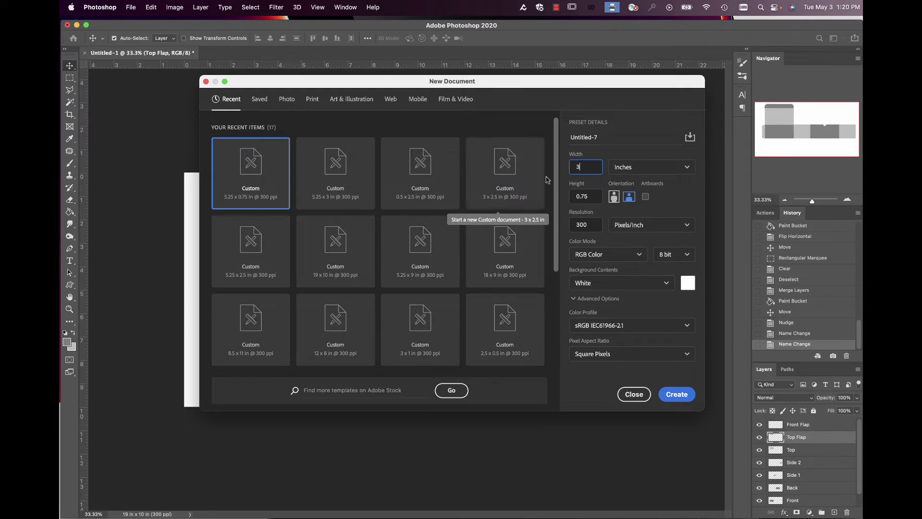
key("Tab")
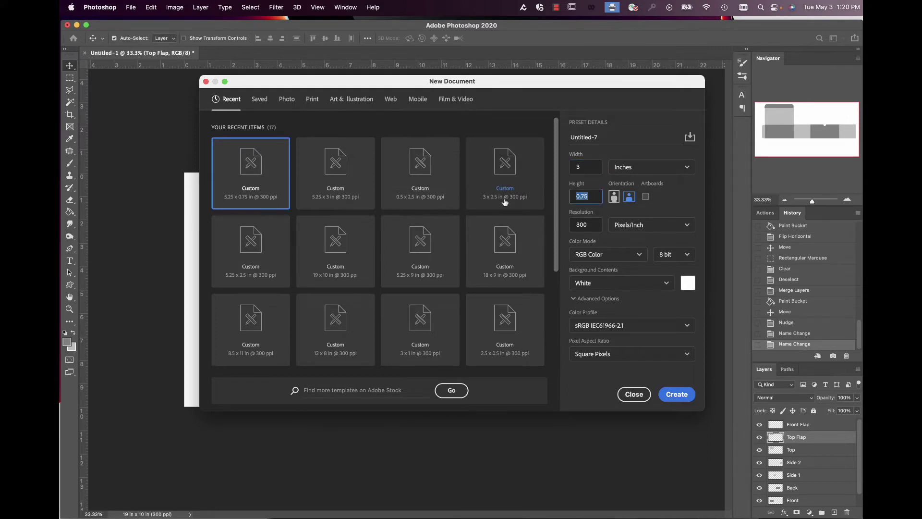
type("2")
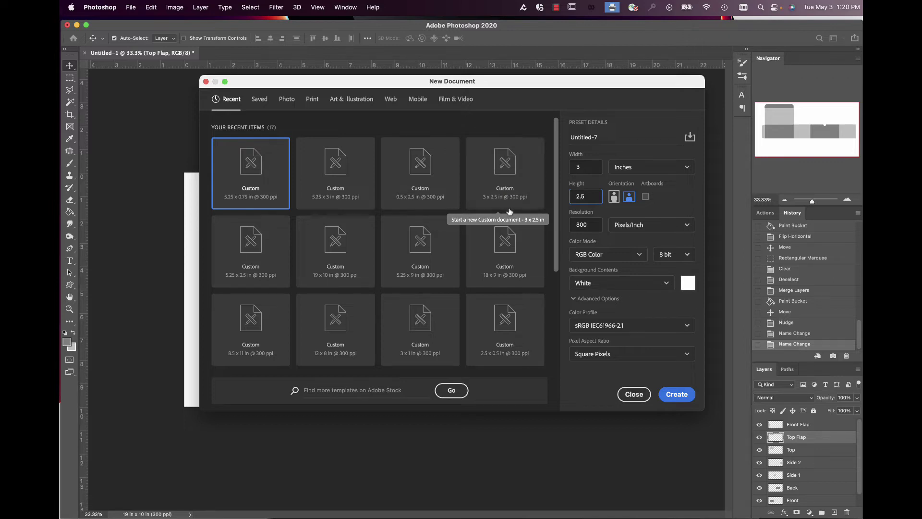
left_click(680, 396)
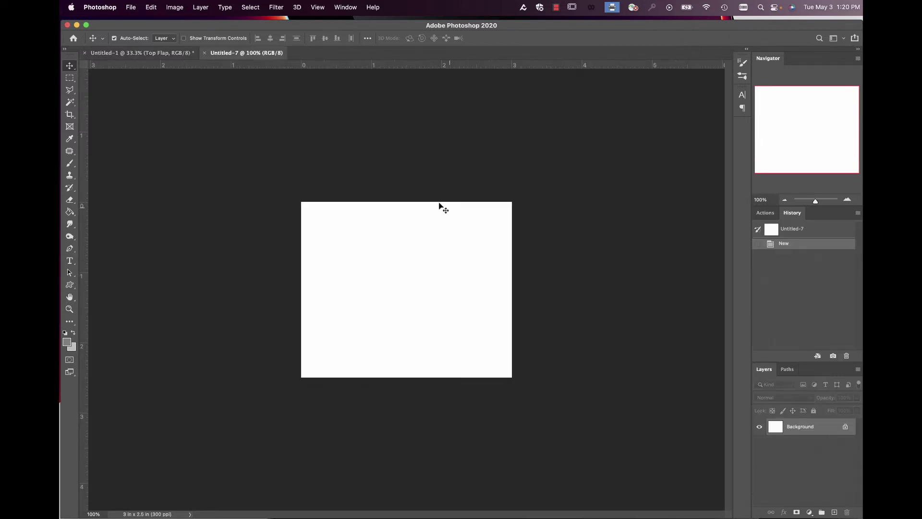
Float the new 3 × 2.5 inch document in its own window and fill it with dark grey.
left_click_drag(242, 55, 442, 106)
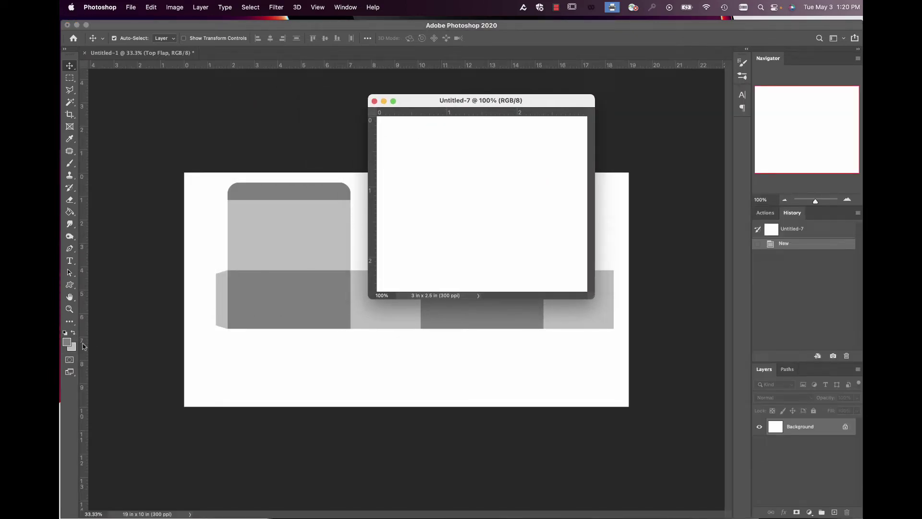
left_click(69, 211)
left_click(513, 197)
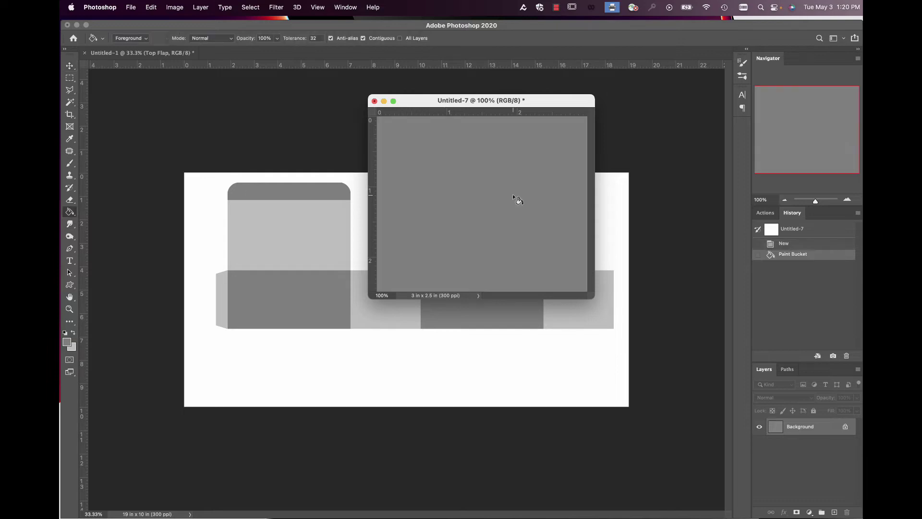
Copy the dark grey rectangle into the template document and place it in the blank area above the light grey side panel.
left_click(70, 66)
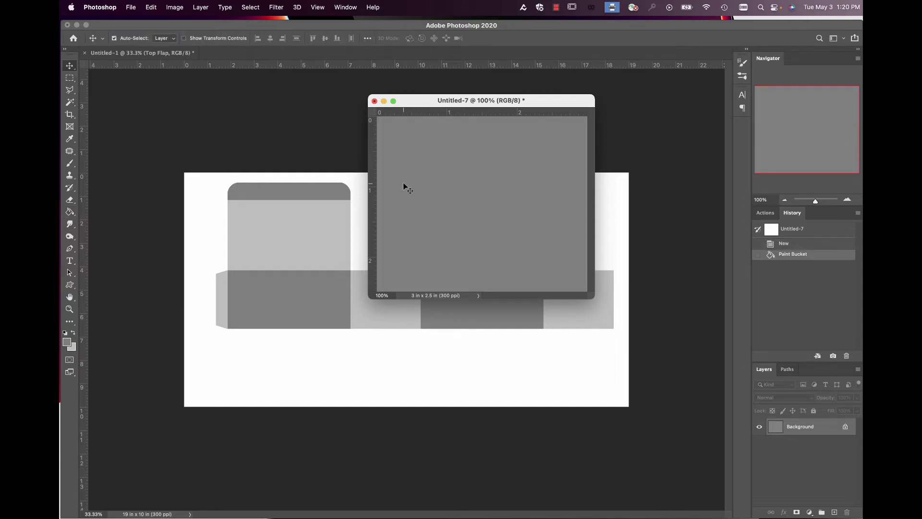
left_click_drag(341, 234, 379, 233)
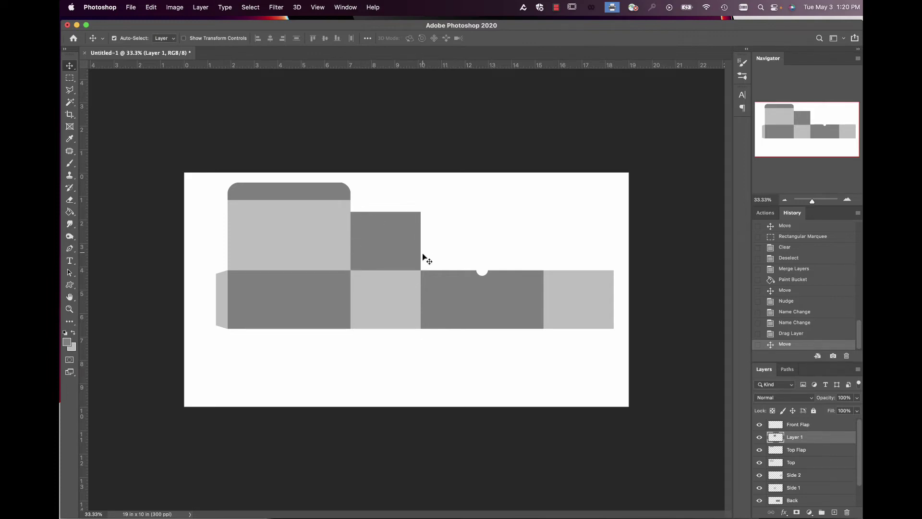
left_click_drag(397, 248, 415, 236)
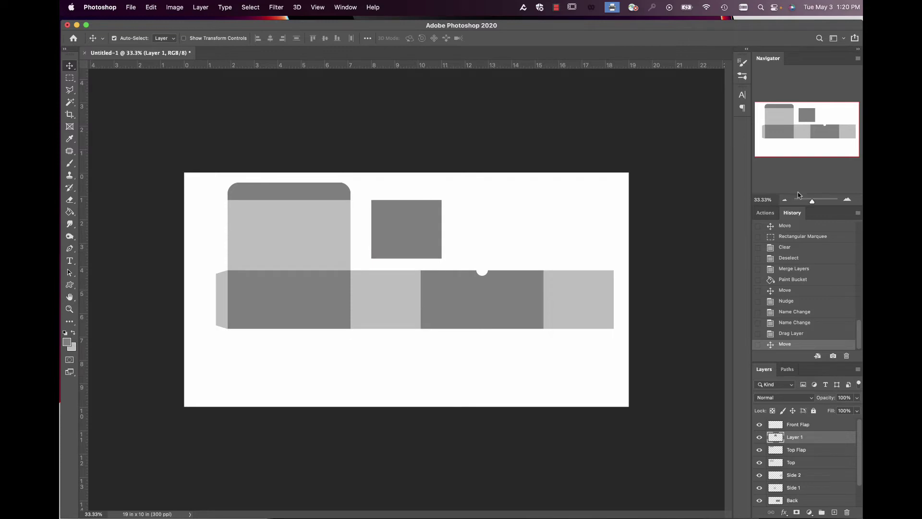
Cut a slanted wedge off the dark grey rectangle's left side with the Polygonal Lasso, tapering it towards the upper edge.
left_click(848, 199)
left_click_drag(819, 139, 807, 123)
left_click_drag(471, 169, 466, 176)
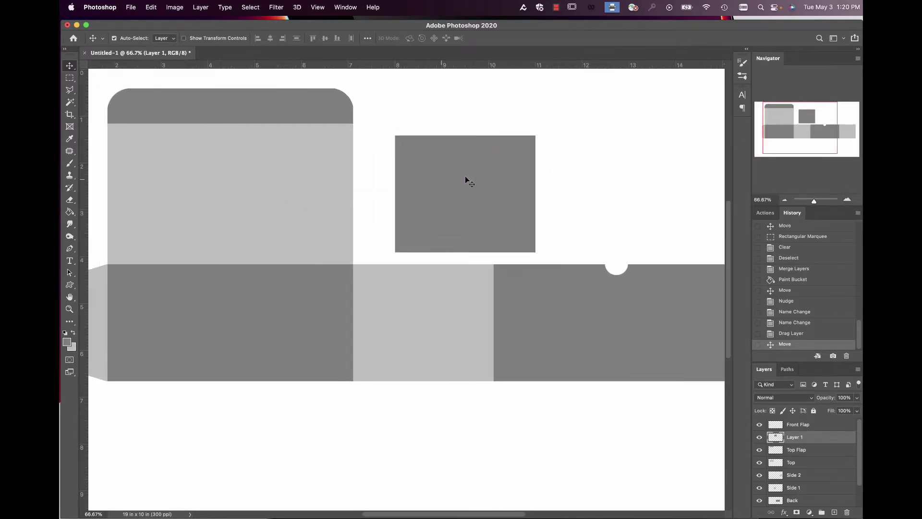
left_click(70, 89)
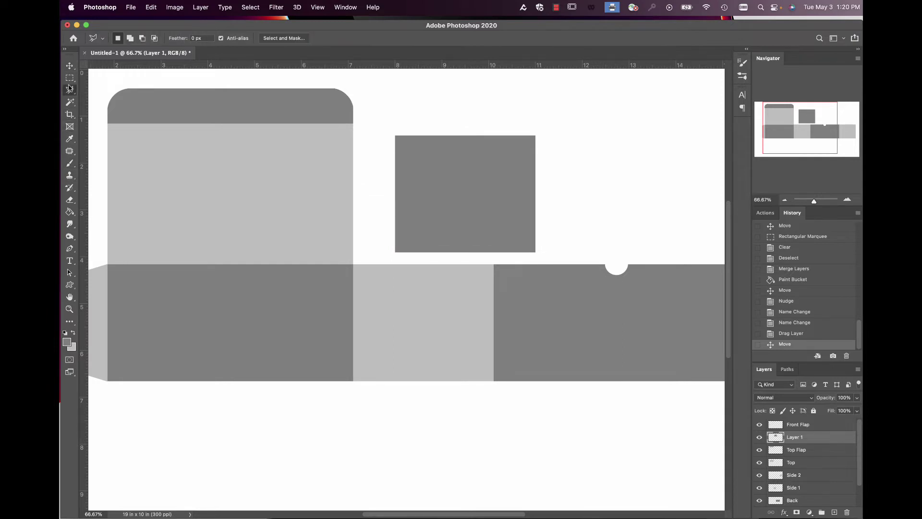
left_click(395, 252)
left_click(412, 129)
left_click(373, 129)
double_click(385, 250)
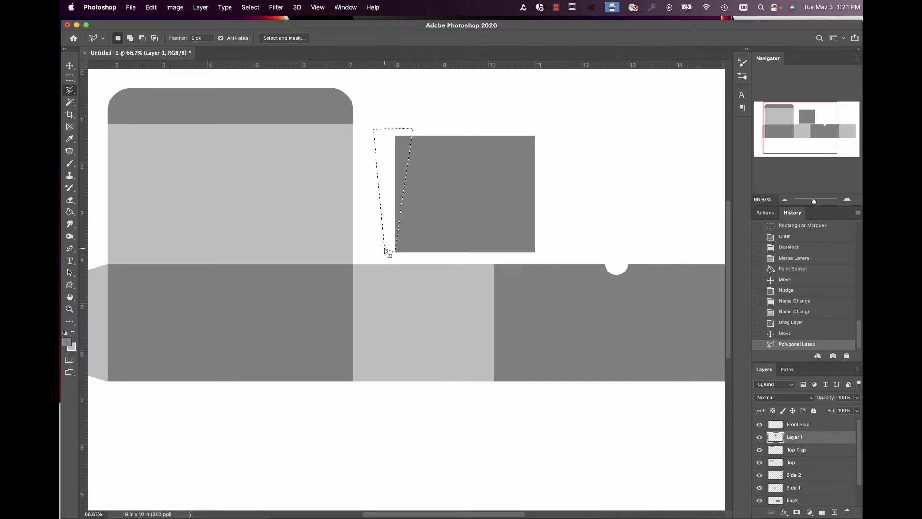
key("Delete")
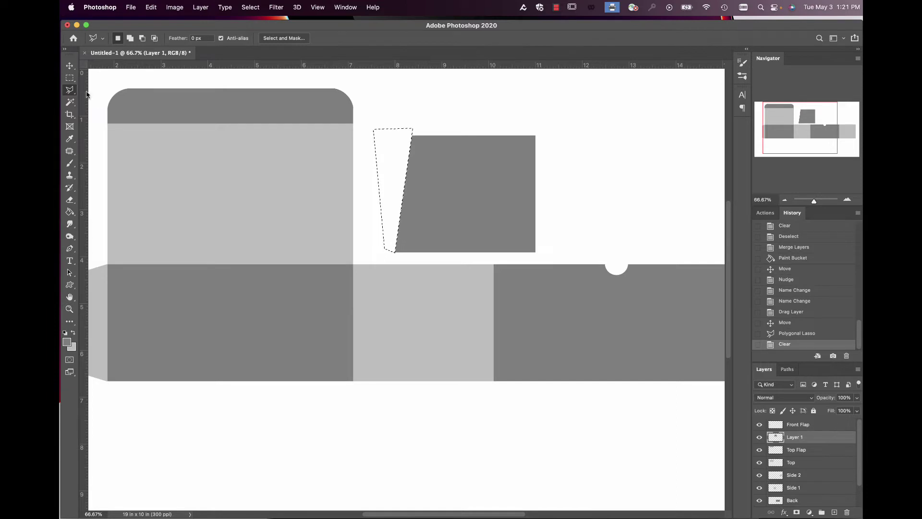
Copy the rectangle's slanted left end to a new layer and move the copy to the blank area right of the rectangle.
left_click(70, 78)
left_click(382, 118)
left_click_drag(375, 116, 429, 259)
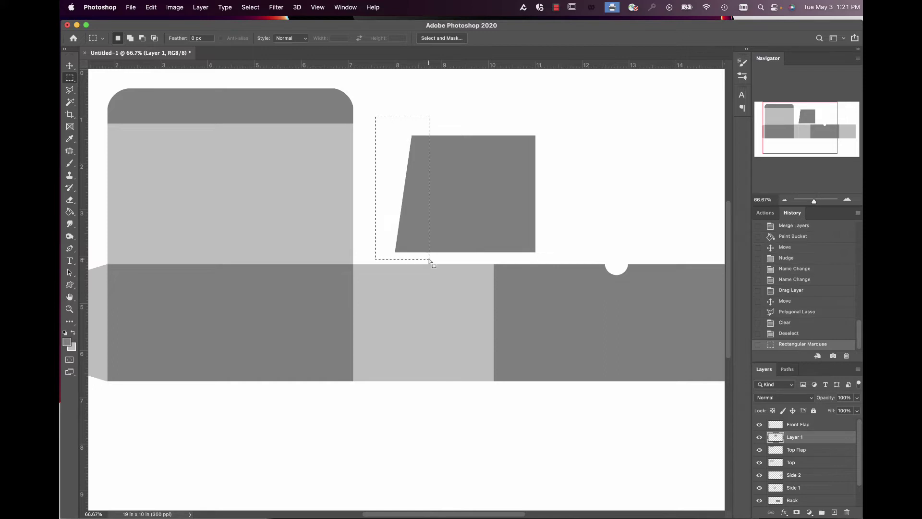
key("super+j")
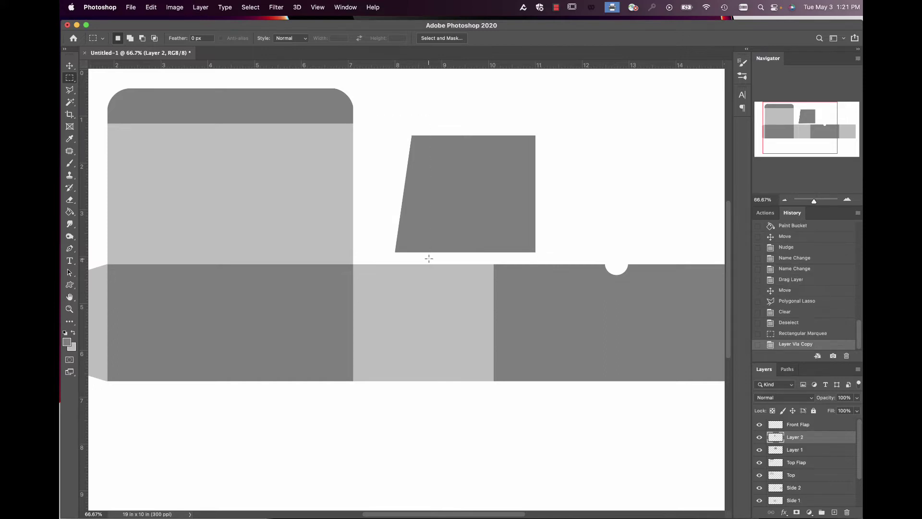
left_click(70, 66)
left_click_drag(409, 207, 580, 178)
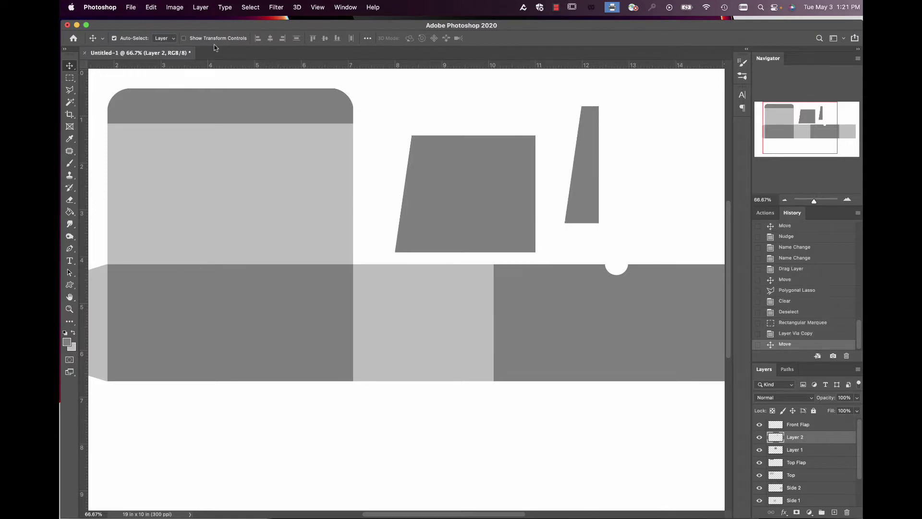
Flip the copied slanted piece horizontally and fill it with light grey.
left_click(152, 8)
mouse_move(187, 219)
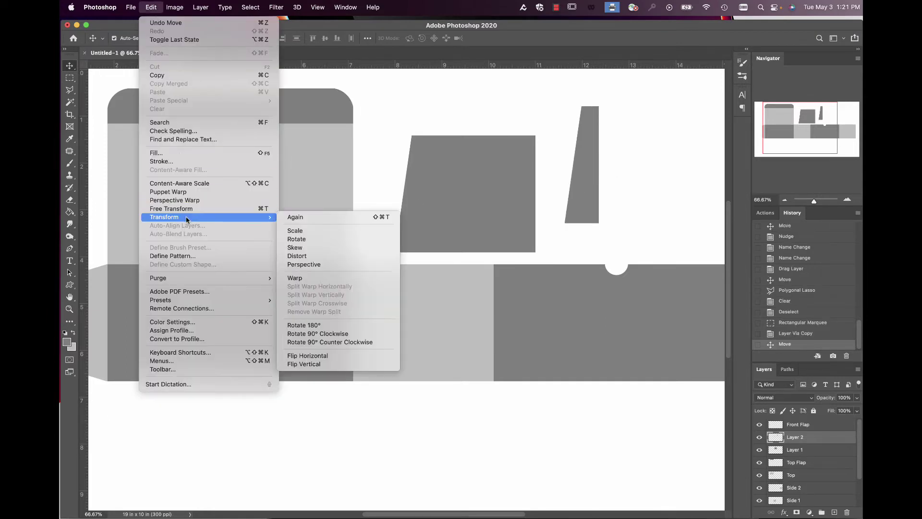
left_click(337, 359)
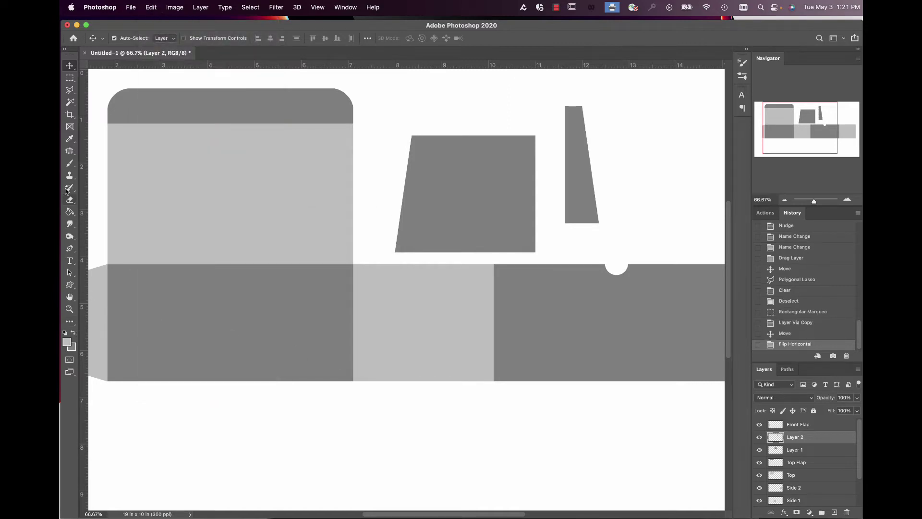
left_click(69, 211)
left_click(576, 204)
Align the light grey piece with the dark rectangle's right end and delete that end of the rectangle on Layer 1.
left_click(70, 66)
left_click_drag(585, 186, 519, 210)
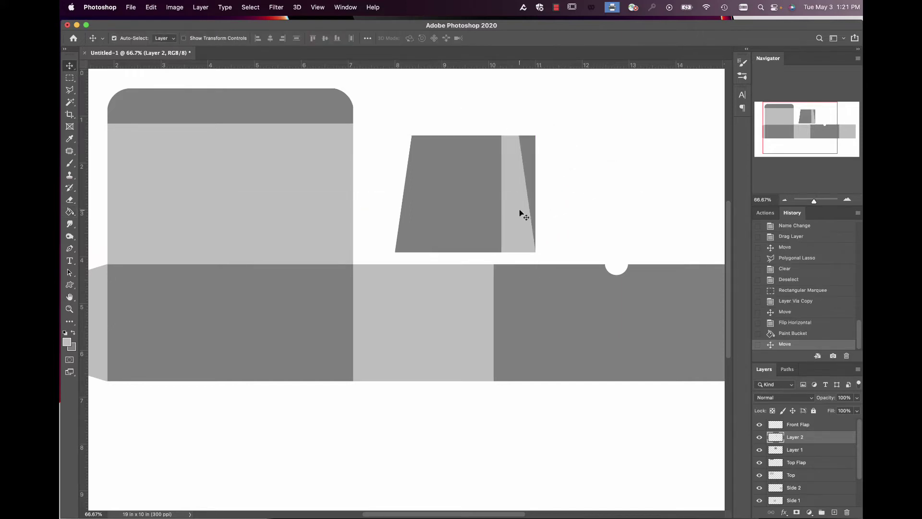
left_click(71, 77)
left_click_drag(560, 120, 513, 257)
left_click(801, 451)
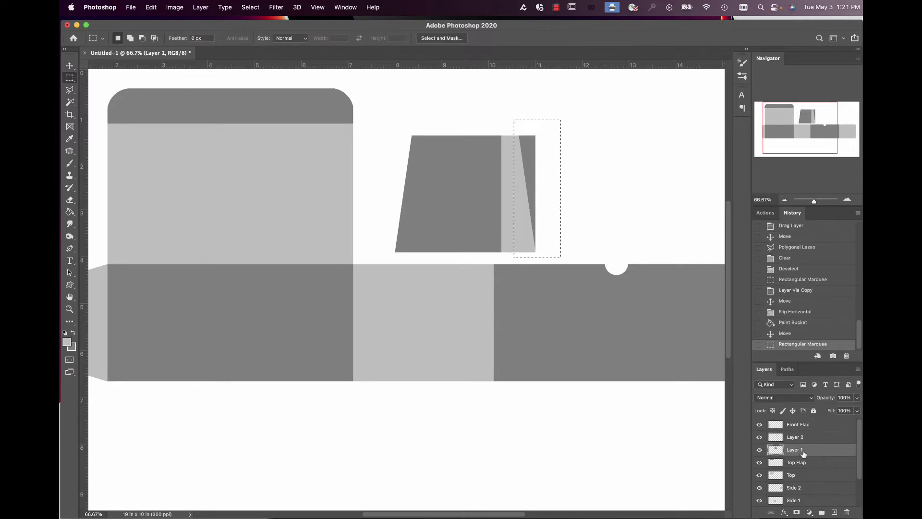
key("Delete")
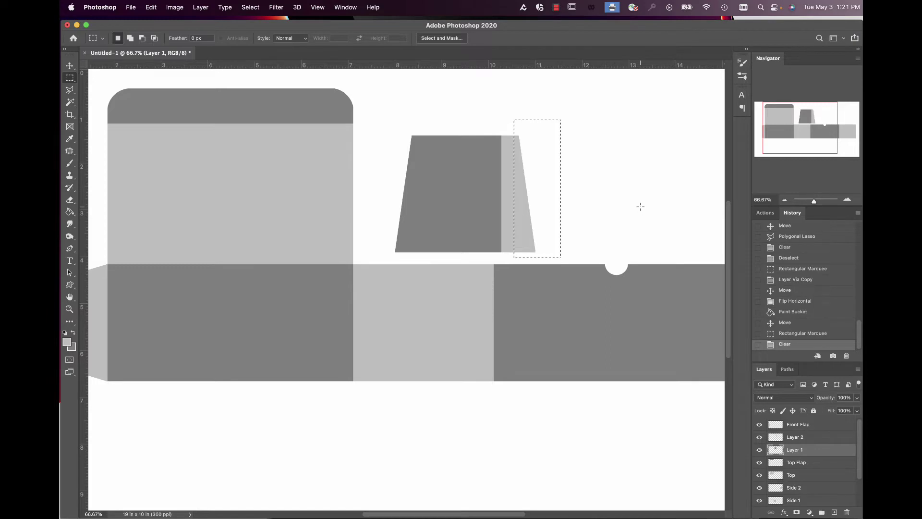
Merge Layer 1 and Layer 2, and fill the trapezoid's light grey end with dark grey.
left_click(392, 101)
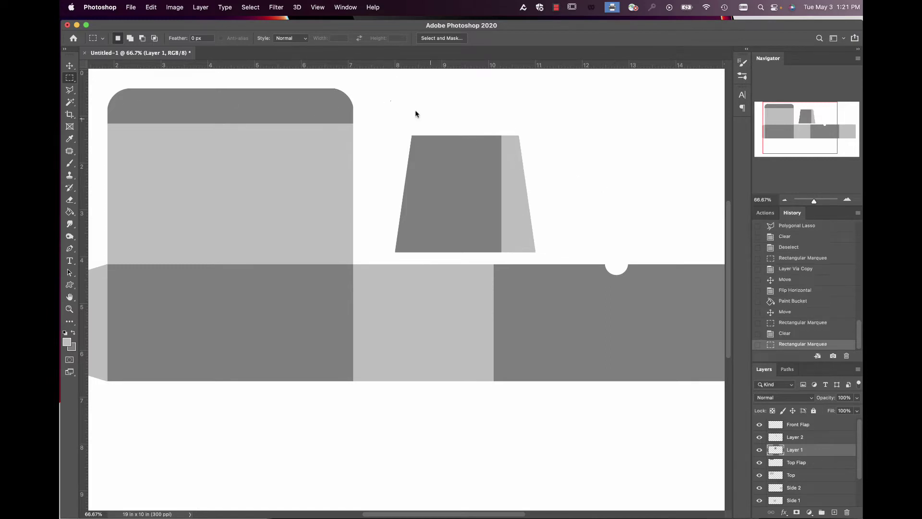
left_click(807, 439, "shift")
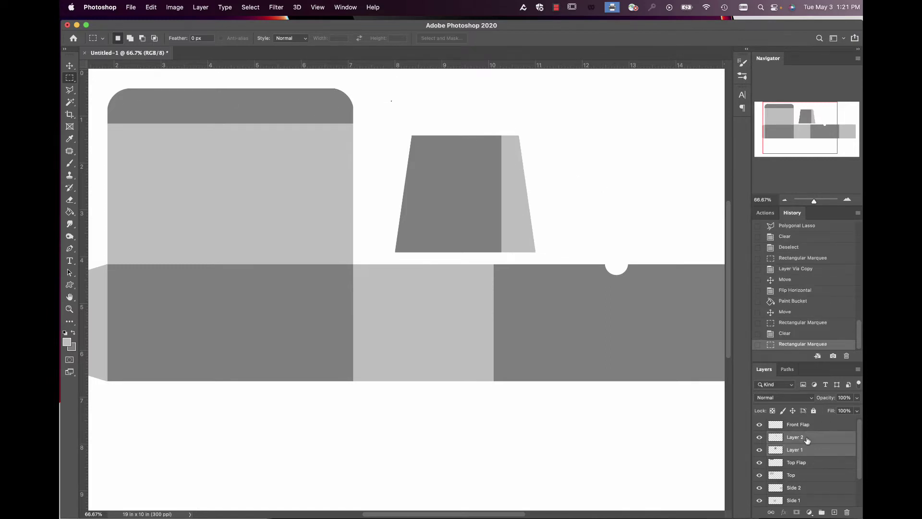
key("super+e")
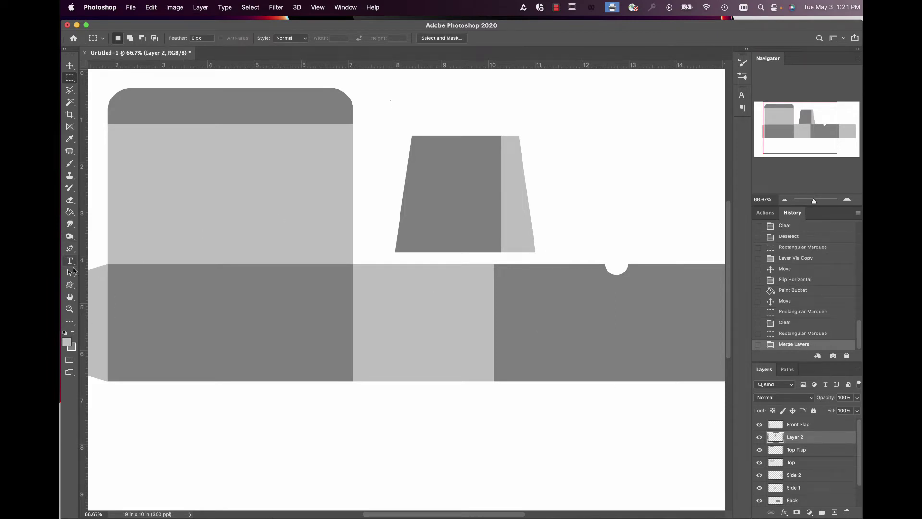
left_click(70, 211)
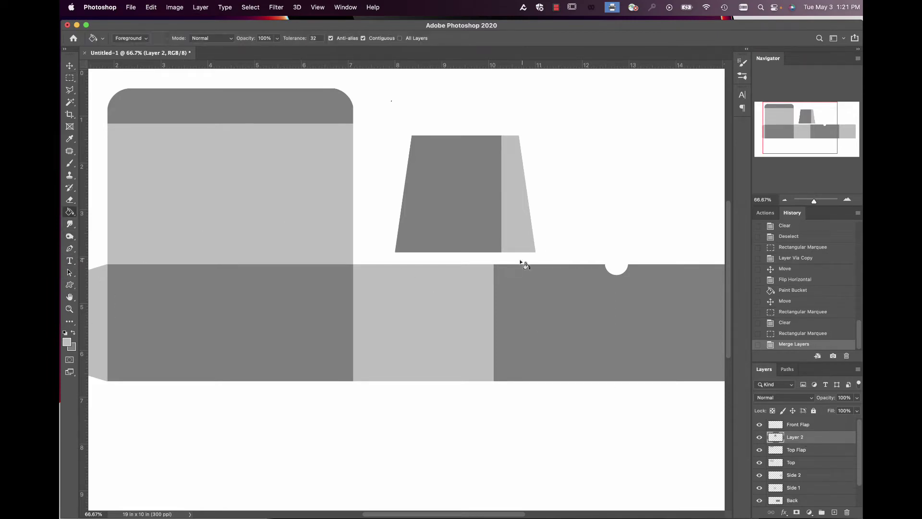
left_click(73, 334)
left_click(513, 227)
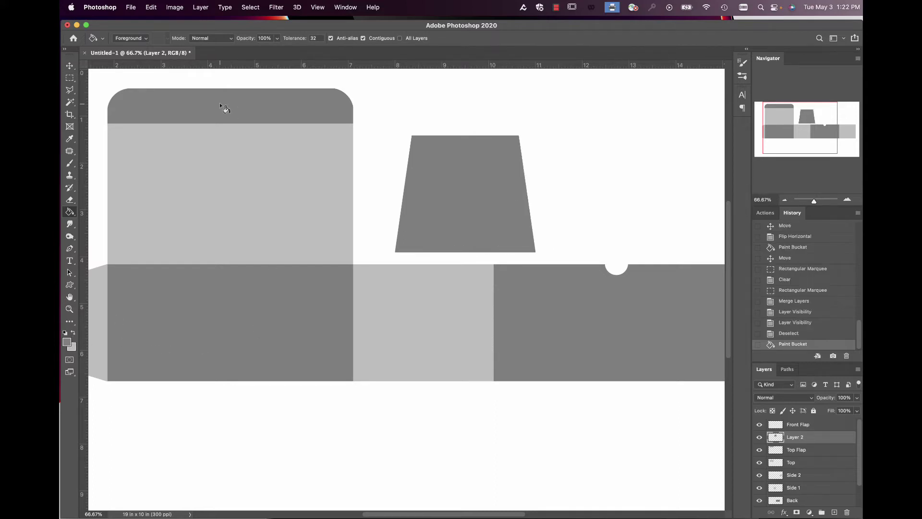
Attach the trapezoid flap to the upper edge of the middle light grey side panel and place a duplicate above the other side panel.
left_click(72, 67)
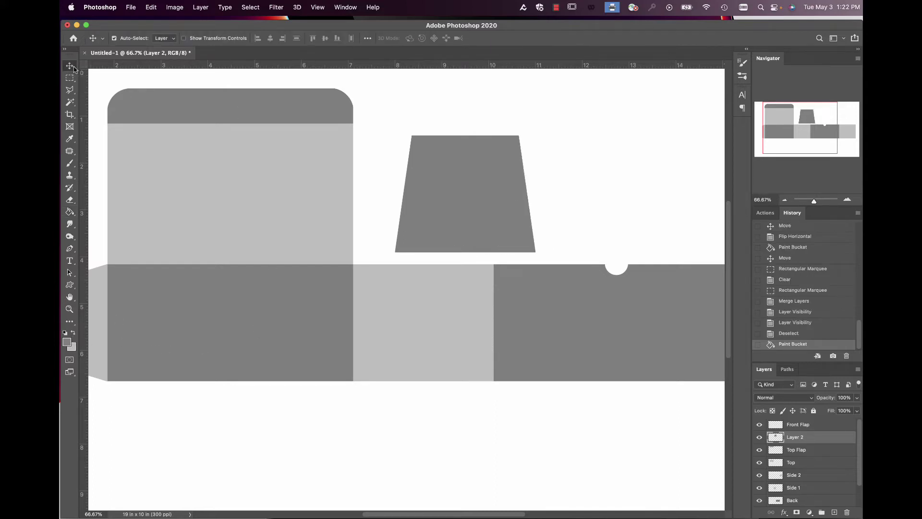
left_click(784, 199)
left_click_drag(466, 230, 439, 240)
left_click_drag(780, 130, 791, 130)
key("super+j")
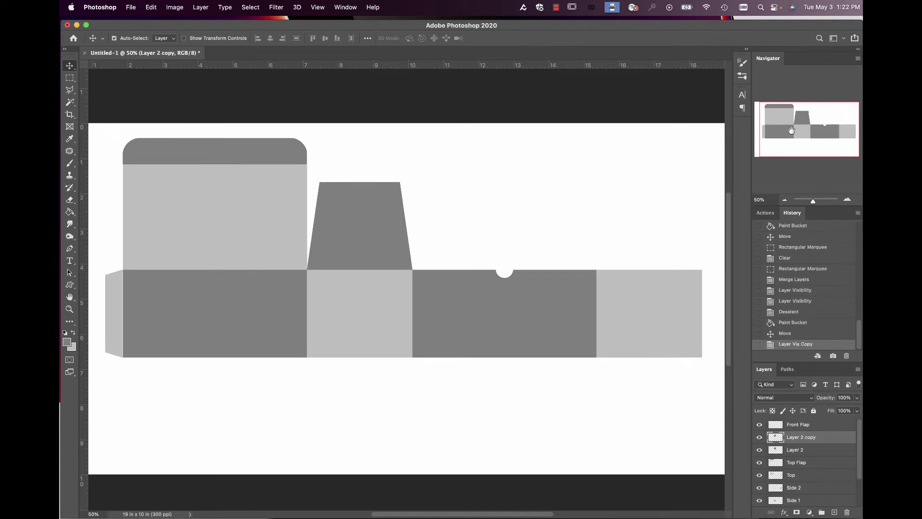
left_click_drag(367, 214, 658, 220)
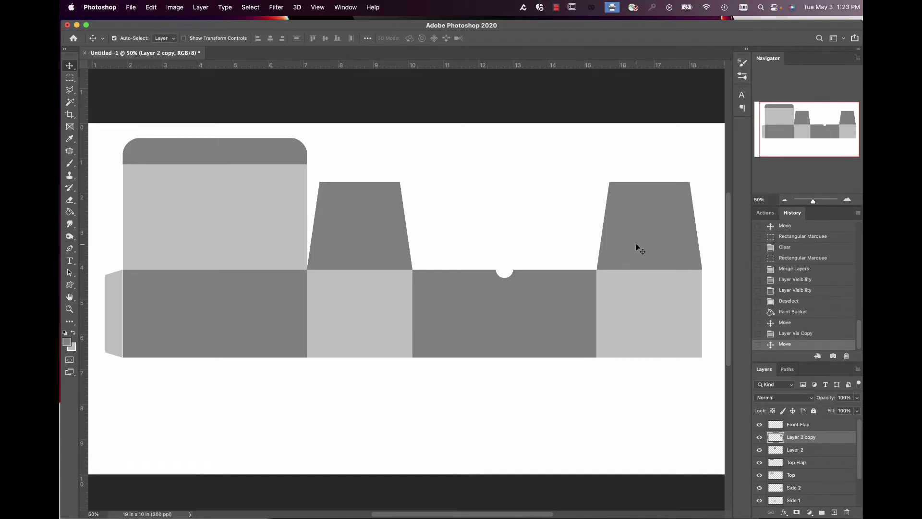
Duplicate the tapered flap, flip it vertically, and attach copies to the lower edges of both light grey side panels.
key("super")
key("super+j")
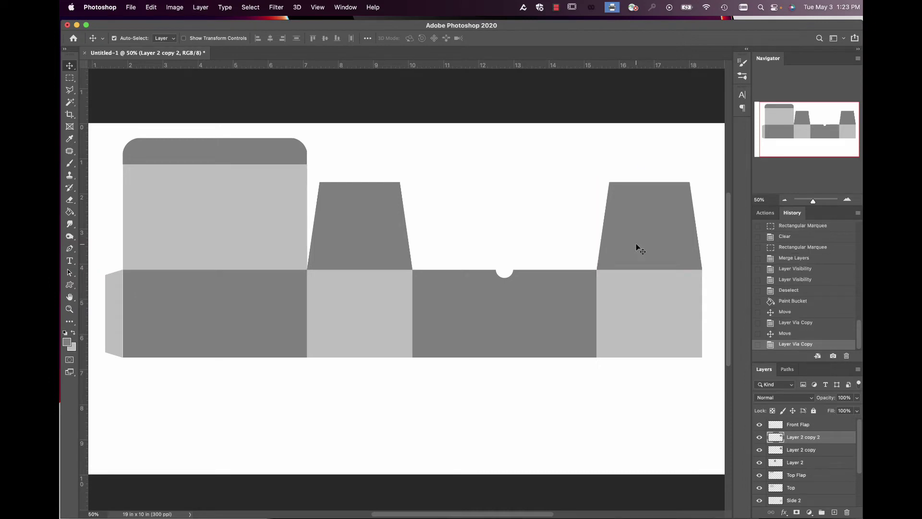
left_click_drag(637, 246, 499, 431)
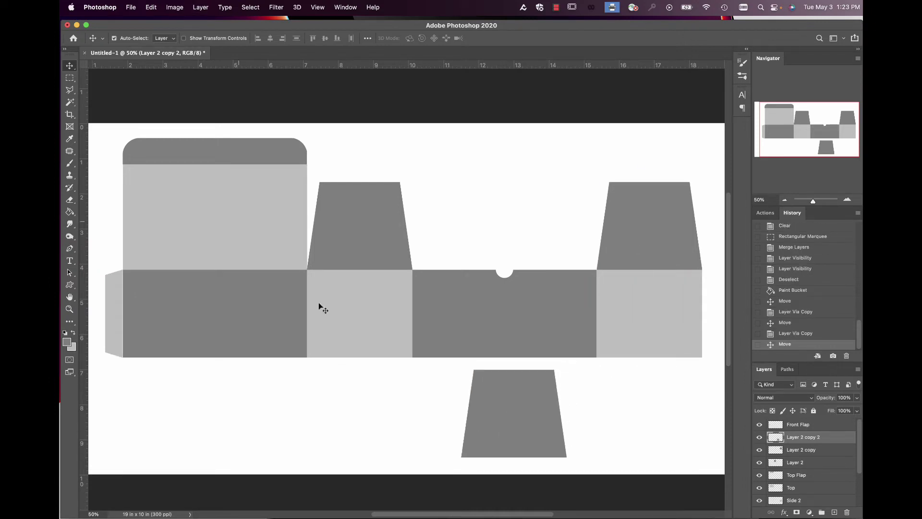
left_click(156, 7)
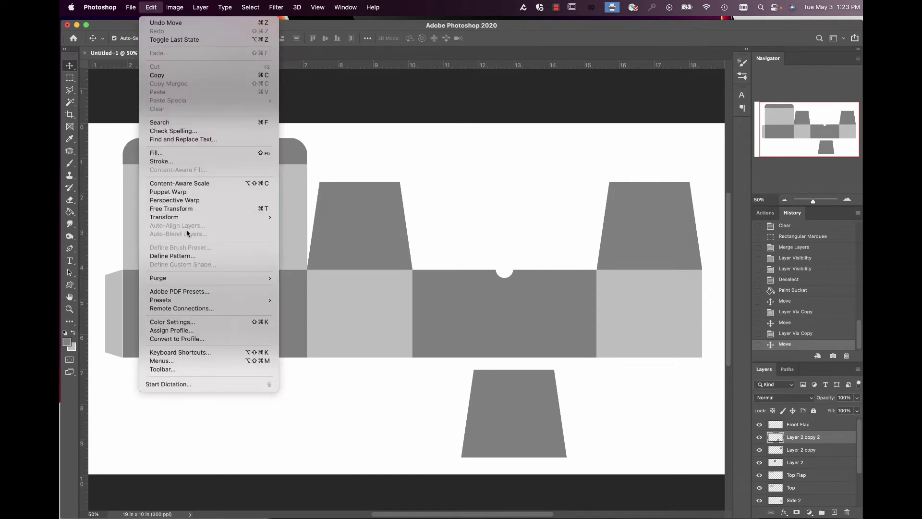
mouse_move(187, 219)
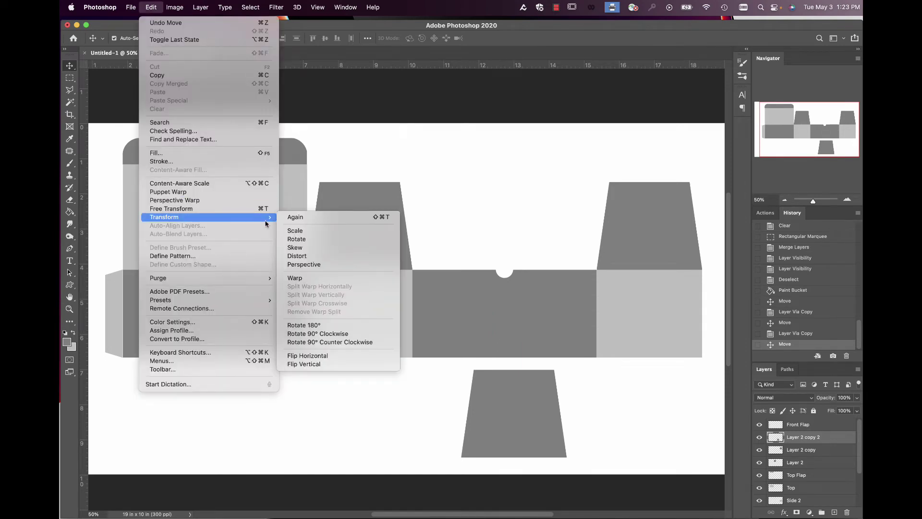
left_click(303, 364)
left_click_drag(500, 403, 636, 391)
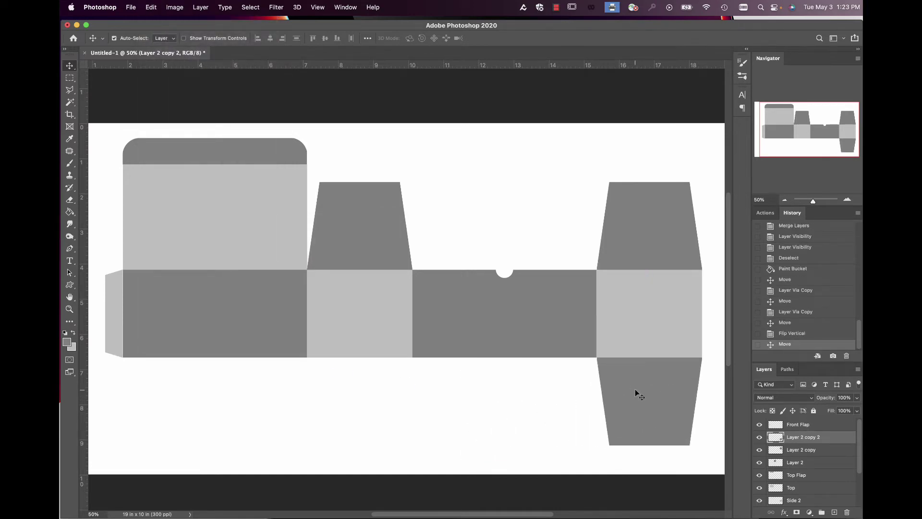
key("super+j")
left_click_drag(634, 389, 343, 391)
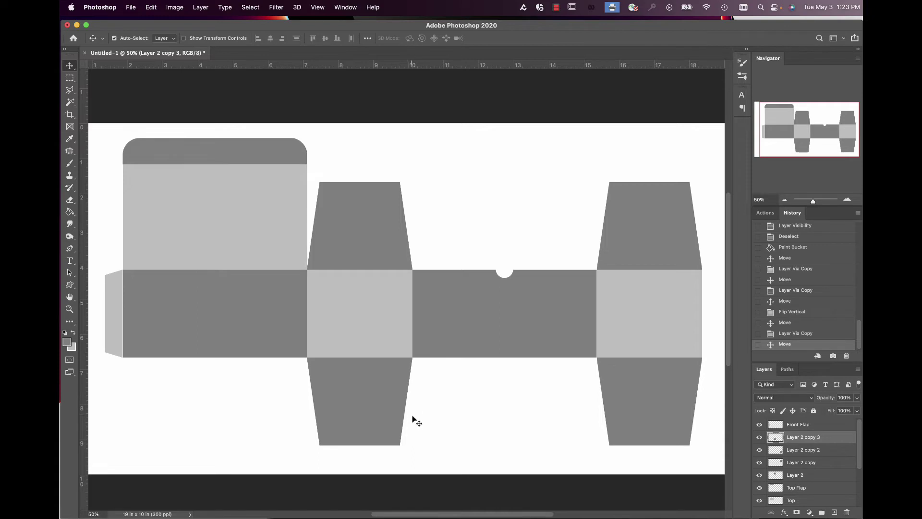
Create a new 5.25 × 2.5 inch document at 300 pixels/inch and fill it with light grey.
left_click(130, 9)
left_click(137, 22)
double_click(583, 166)
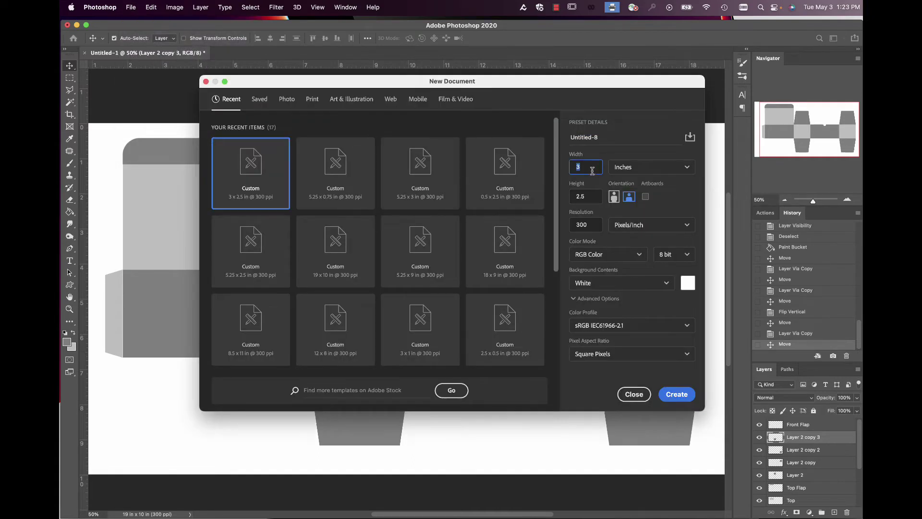
type("5")
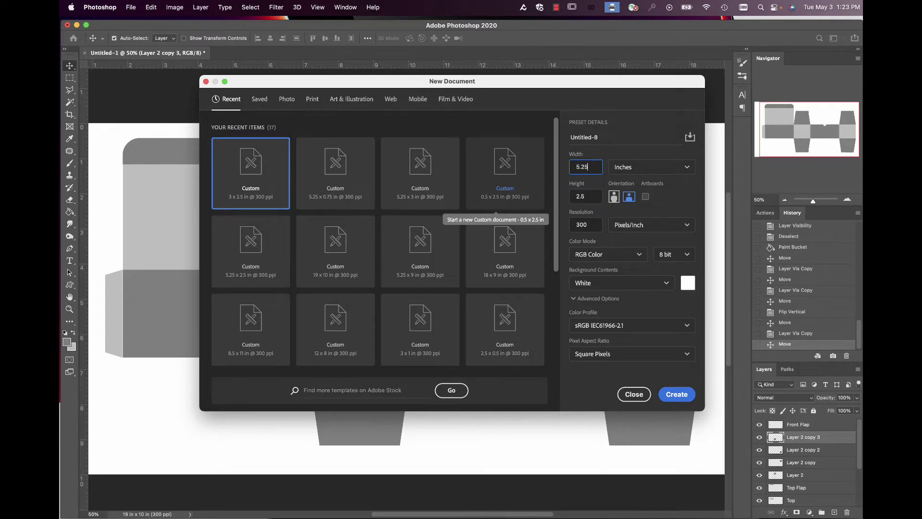
type(".25")
left_click(677, 394)
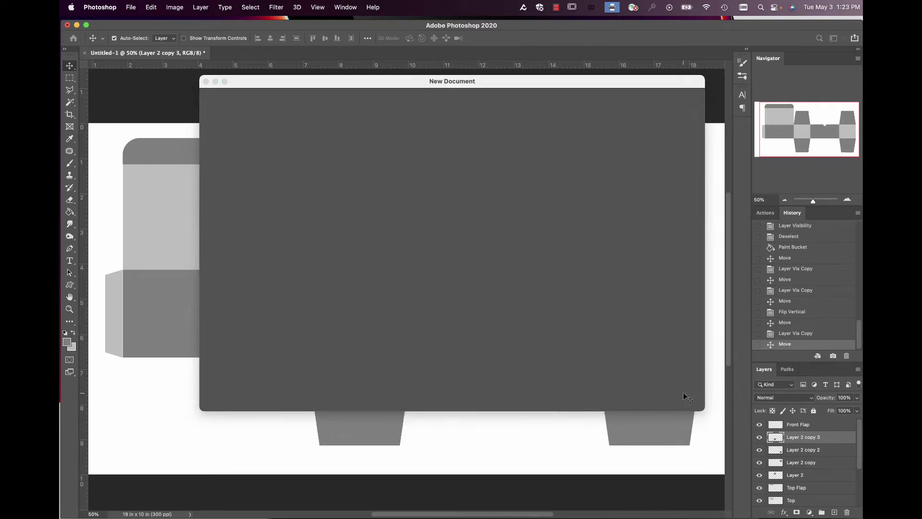
left_click_drag(267, 54, 257, 113)
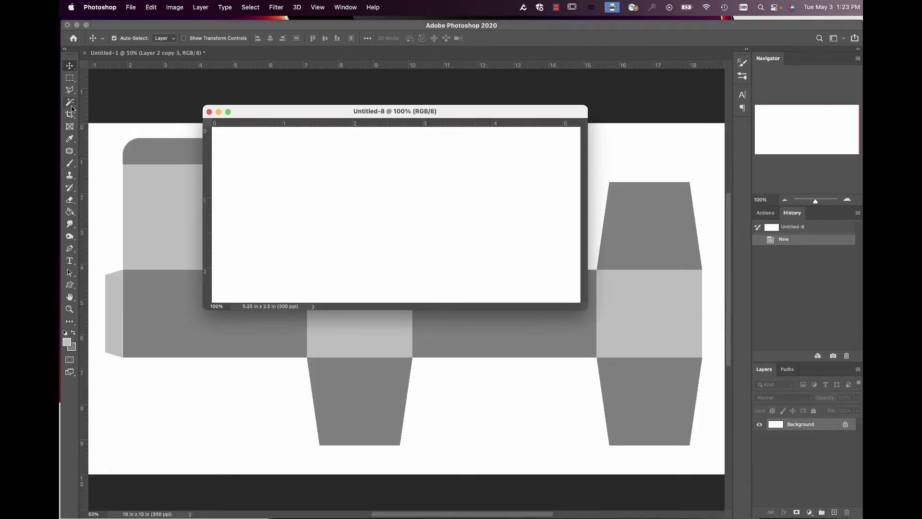
left_click(69, 211)
left_click(314, 218)
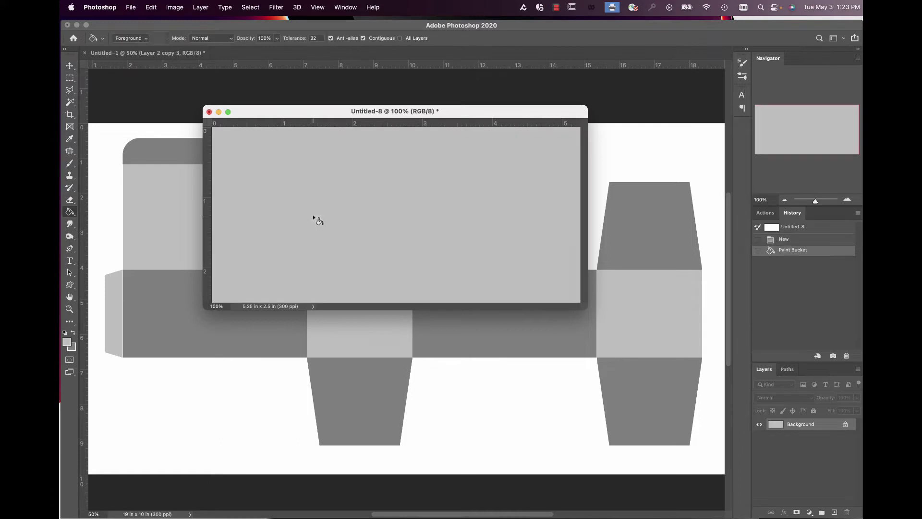
Place the light grey panel in the box template below the un-notched dark panel, and a duplicate below the notched panel.
left_click(70, 65)
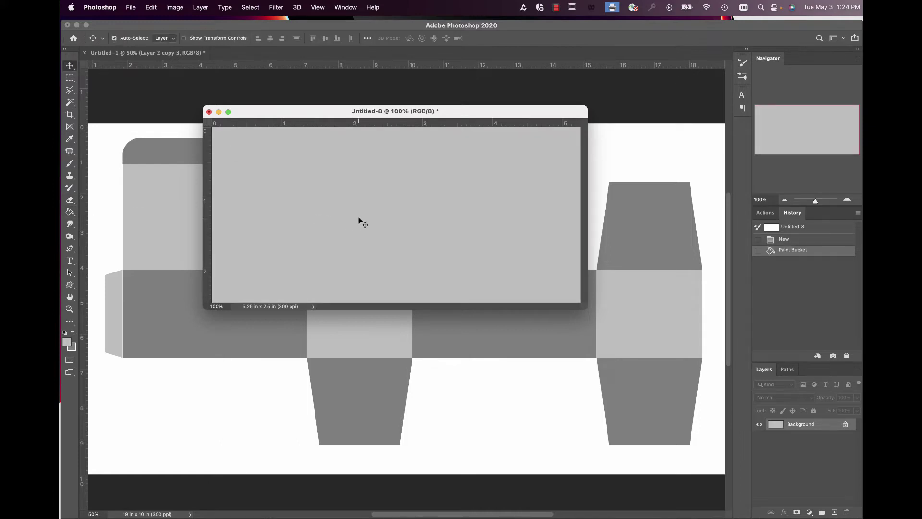
left_click_drag(177, 445, 533, 404)
key("super+j")
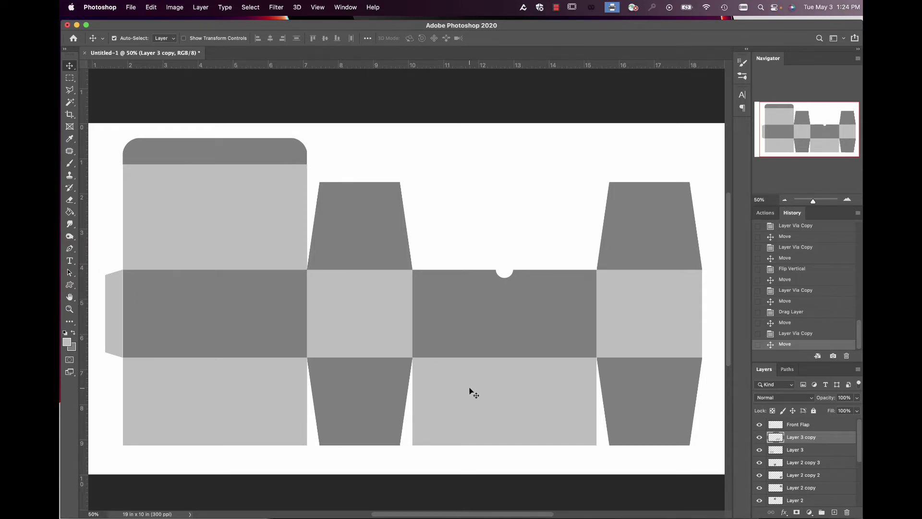
Try placing a Duplicate Layer copy of the lower light grey panel above the notched panel, and revert to the earlier history state.
left_click(204, 8)
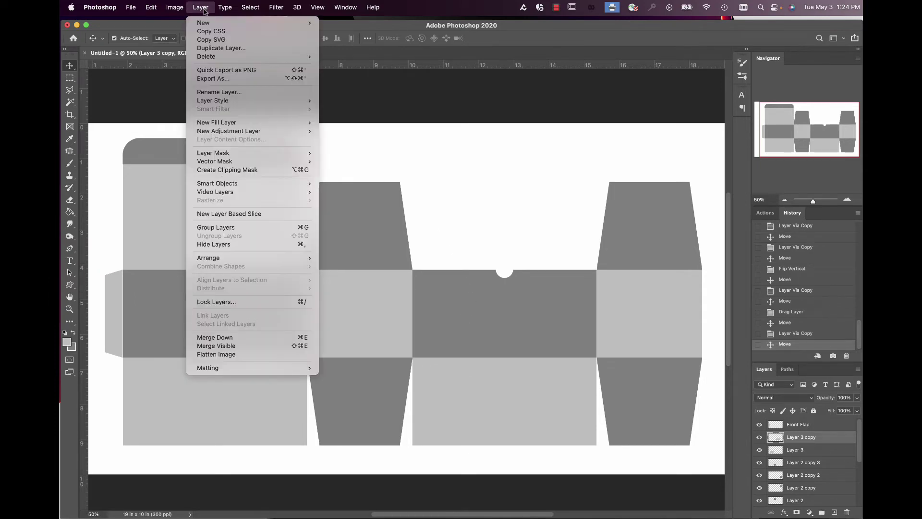
left_click(217, 49)
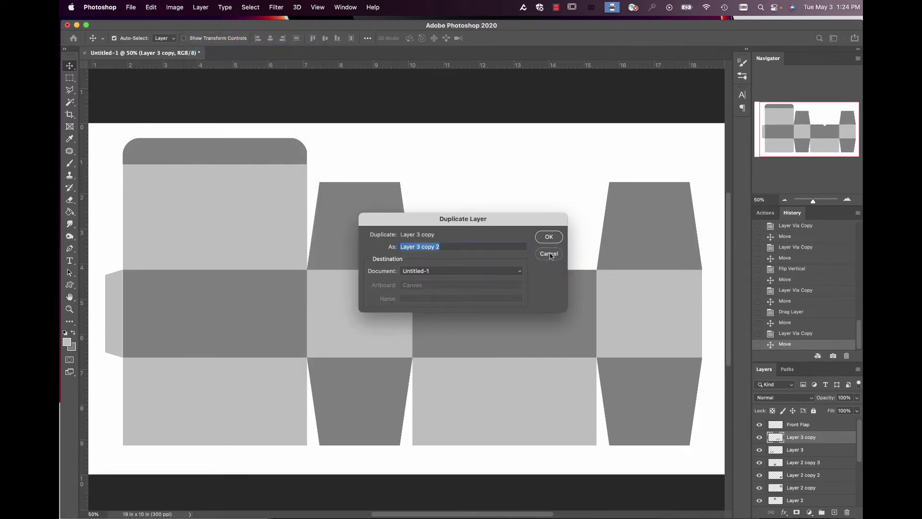
left_click(549, 236)
left_click_drag(529, 391, 531, 197)
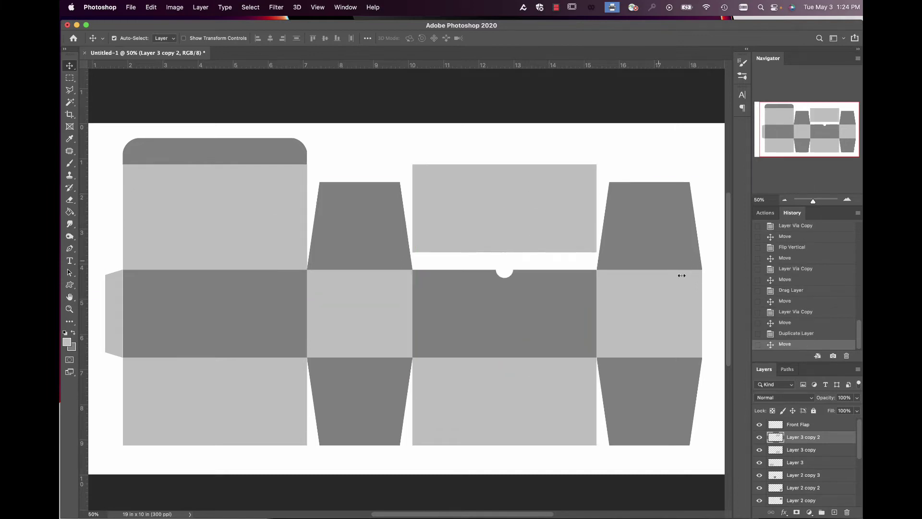
left_click(790, 323)
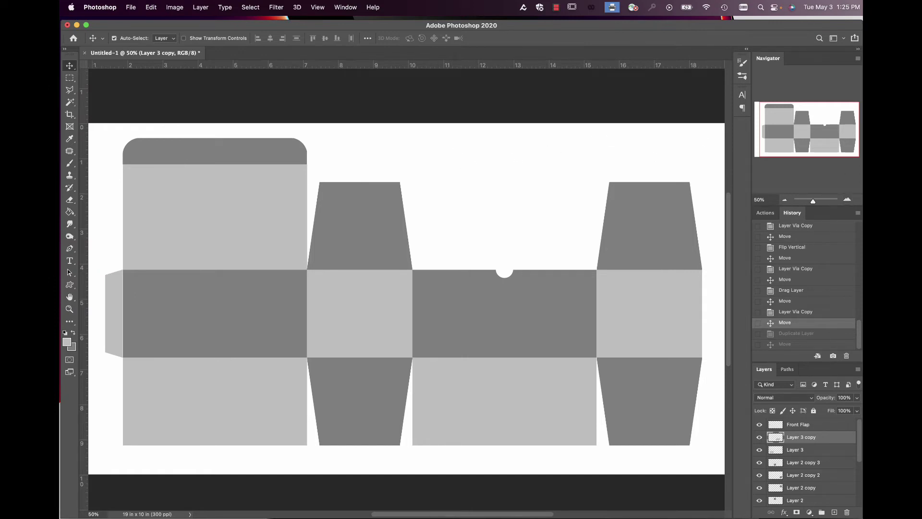
Add a new layer named Layer 4 and select a thin horizontal strip about 0.15 inch long in the blank area above the first tapered flap.
left_click(846, 199)
left_click(847, 199)
left_click(846, 199)
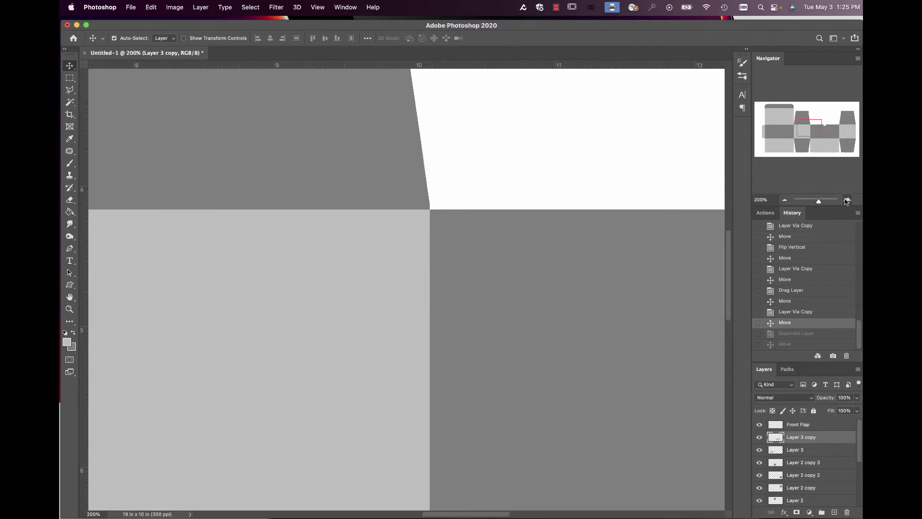
left_click(847, 199)
left_click(846, 200)
mouse_move(797, 126)
left_mouse_down()
mouse_move(812, 133)
mouse_move(814, 107)
mouse_move(803, 113)
left_mouse_up()
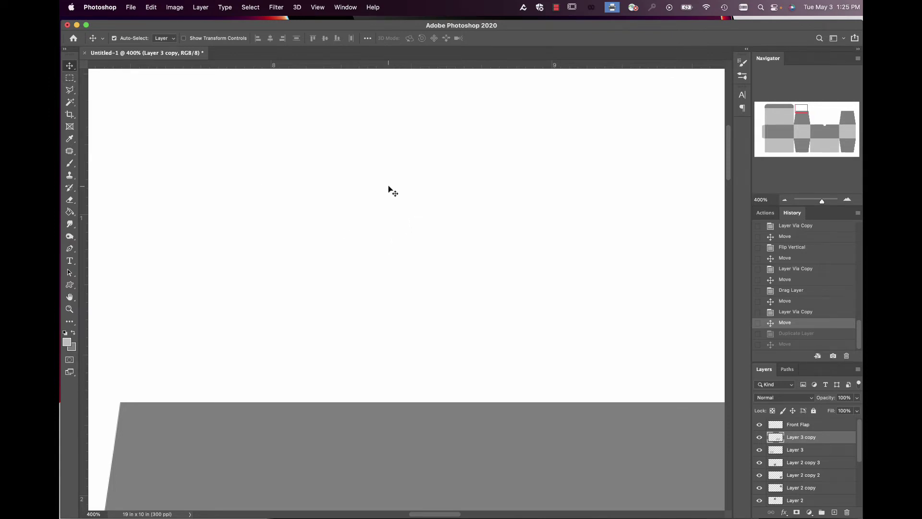
key("super+shift+n")
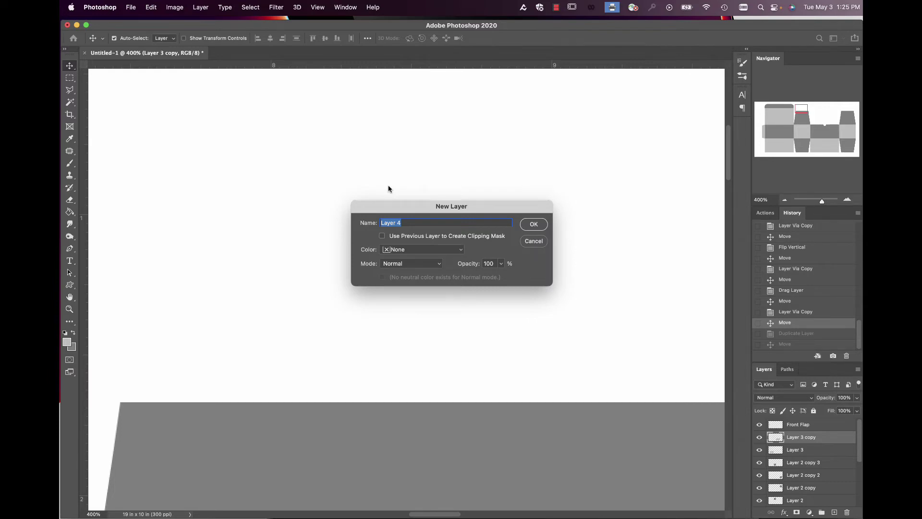
left_click(545, 225)
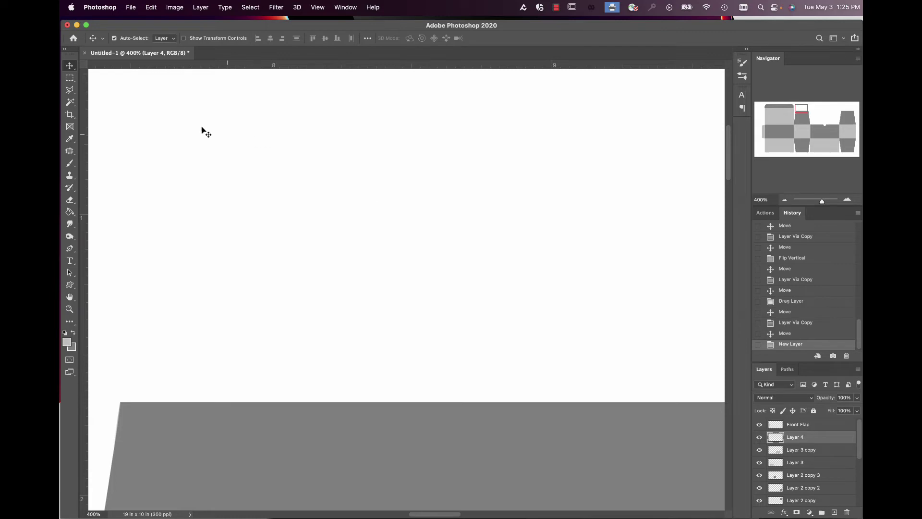
left_click(70, 79)
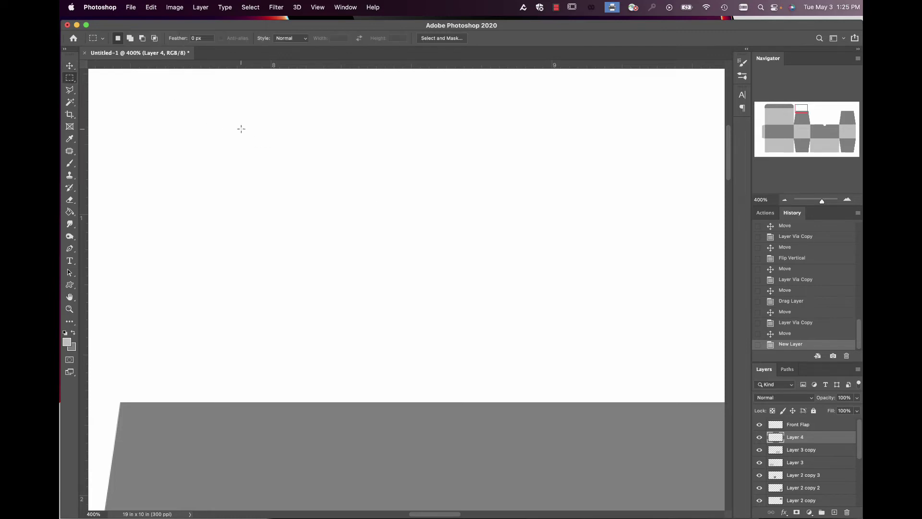
left_click_drag(239, 127, 280, 126)
Reset the colours to default black and white, and fill the thin strip selection on Layer 4 with black.
left_click(847, 199)
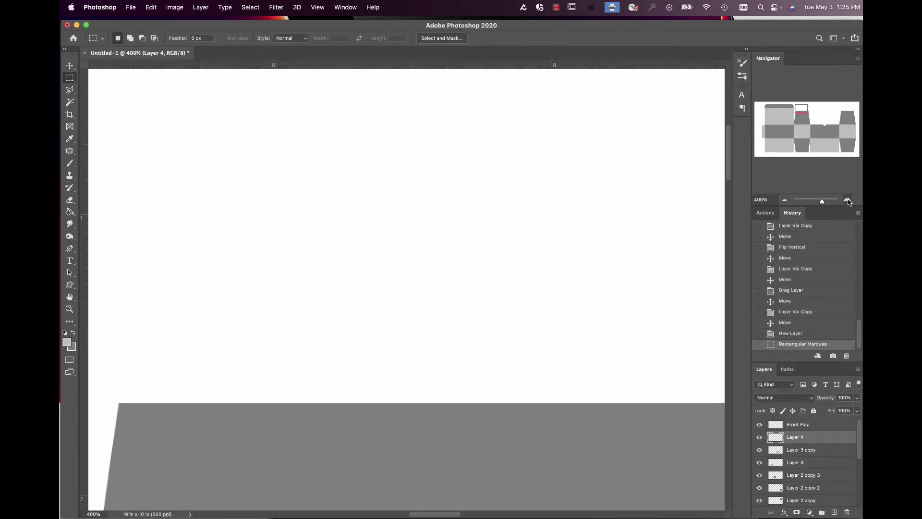
left_click(847, 199)
left_click(848, 200)
left_click_drag(798, 114, 800, 105)
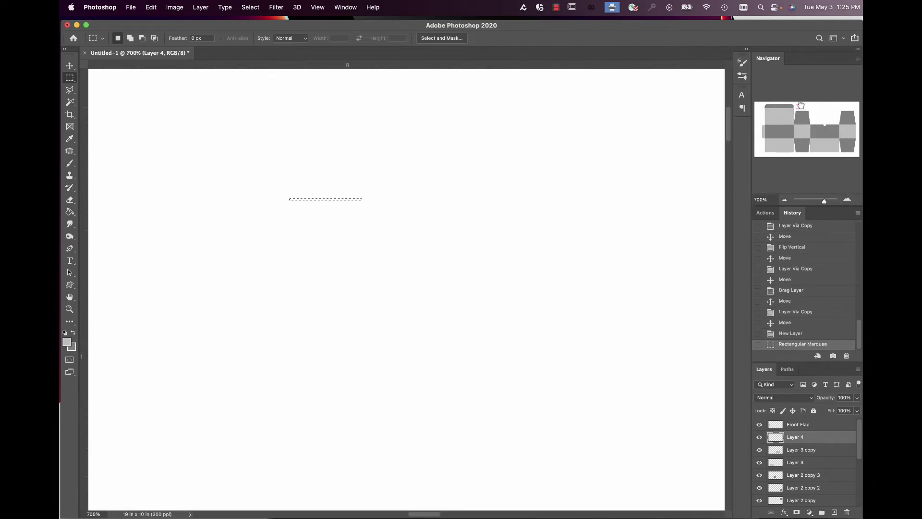
left_click(66, 333)
left_click(70, 211)
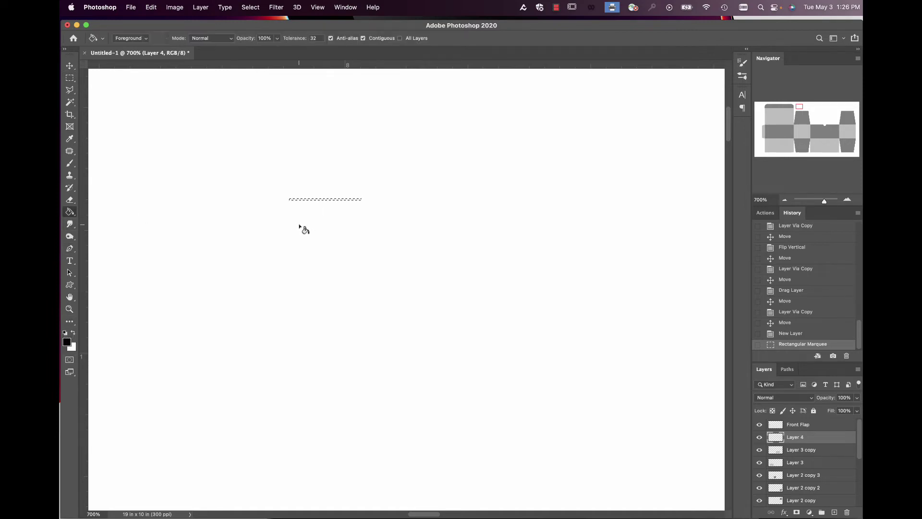
left_click(310, 200)
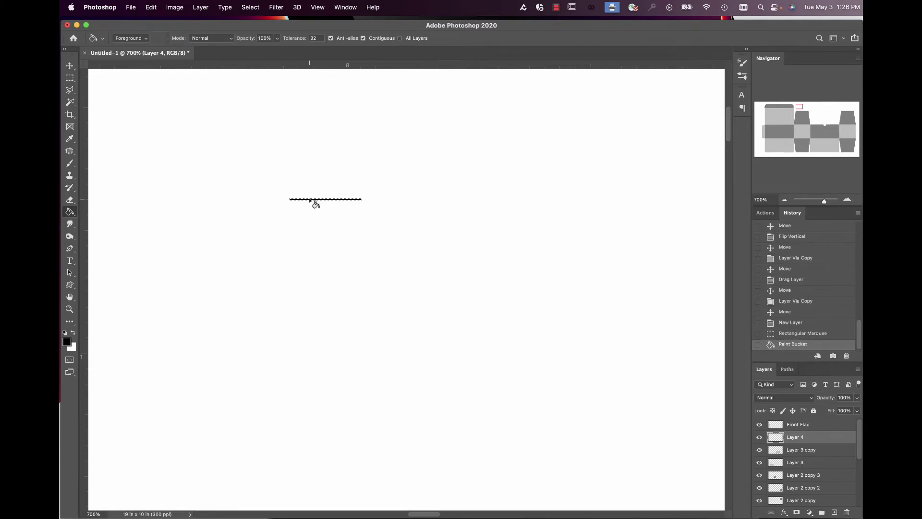
left_click(70, 79)
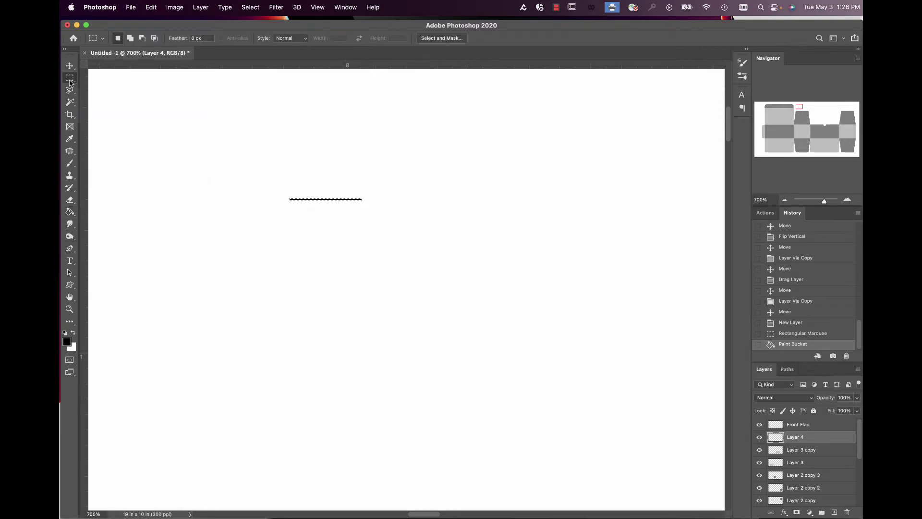
Clear the selection around the black strip and rename the first upper tapered flap's layer Top Flap 1.
left_click(233, 220)
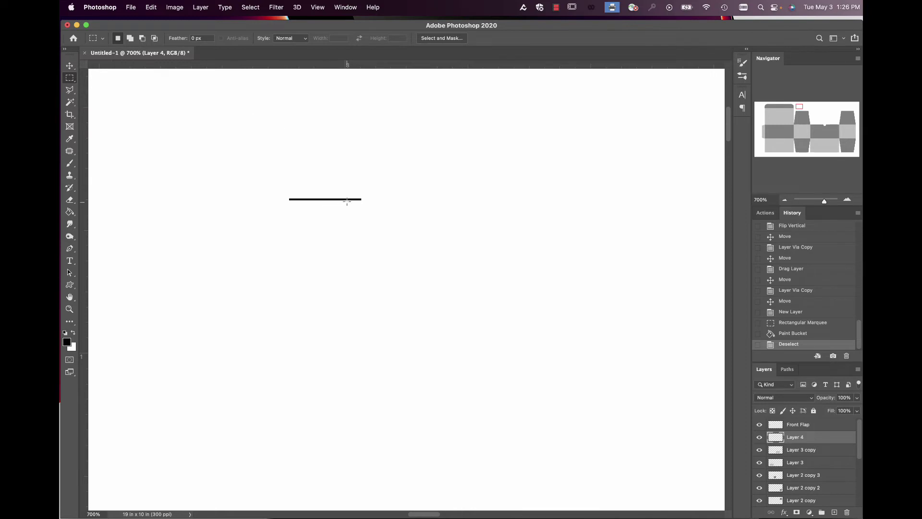
left_click(803, 454)
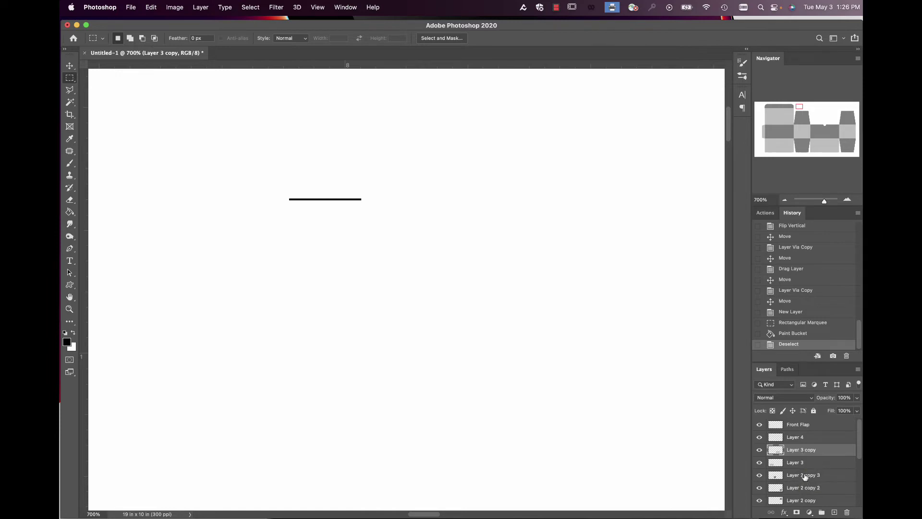
left_click_drag(857, 445, 857, 458)
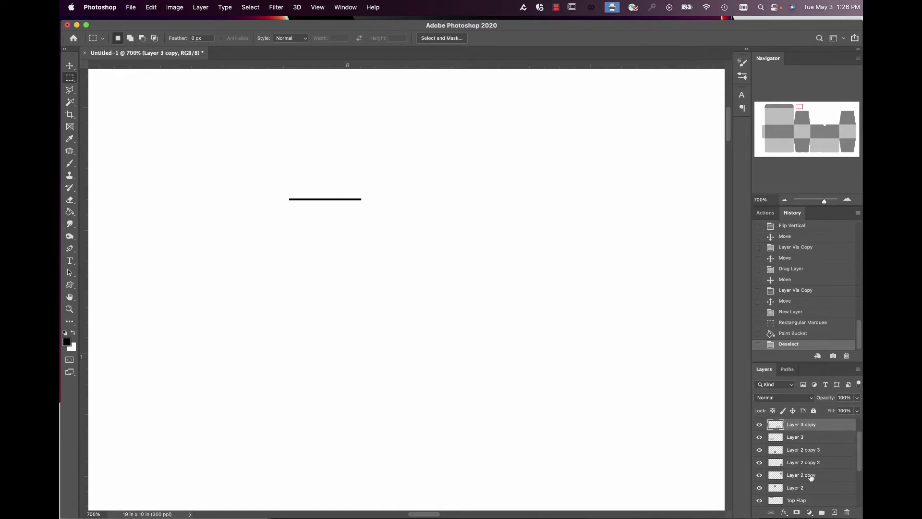
left_click(785, 200)
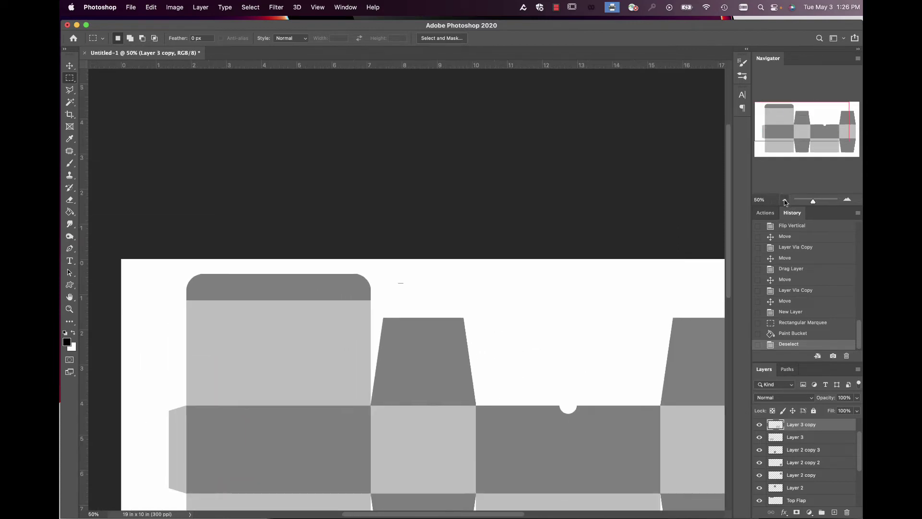
left_click(785, 200)
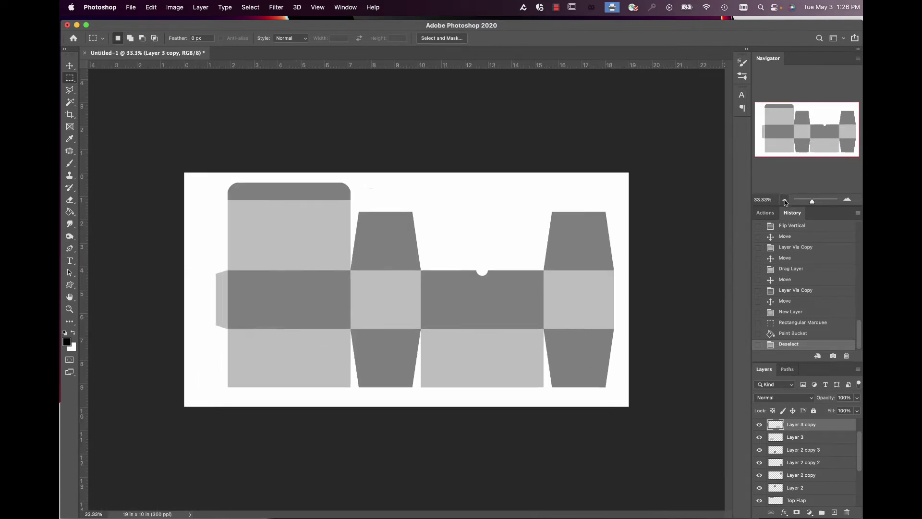
left_click(69, 65)
left_click(385, 242)
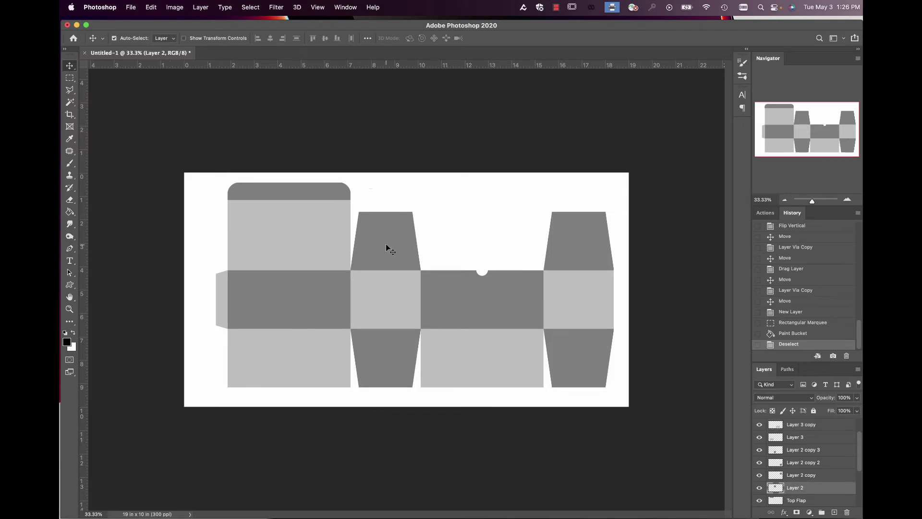
double_click(797, 488)
type("Top Flap 1")
key("Return")
Rename the layer of the second upper tapered flap, at the far end of the template, as Top Side 2.
left_click(585, 246)
double_click(804, 476)
type("T")
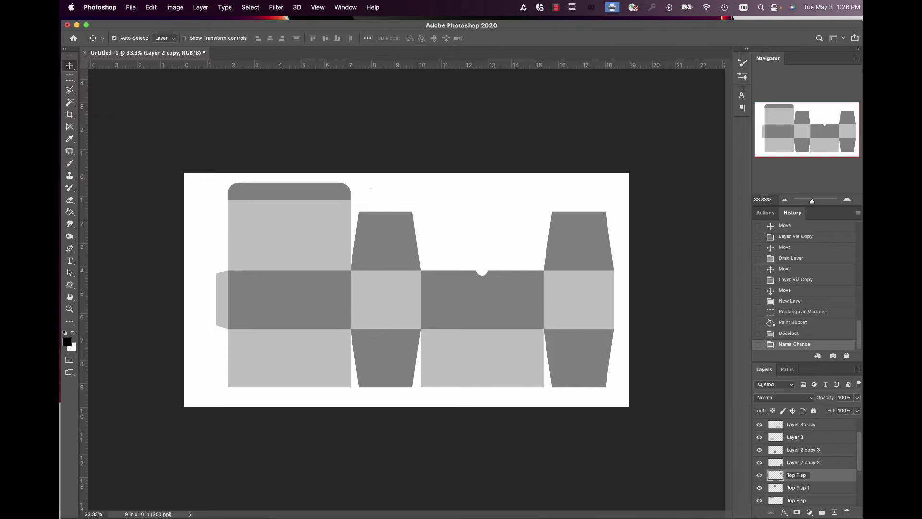
key("BackSpace")
key("BackSpace")
key("BackSpace")
type("de 2")
key("Return")
Rename the Top Flap 1 layer as Top Side 1.
double_click(801, 487)
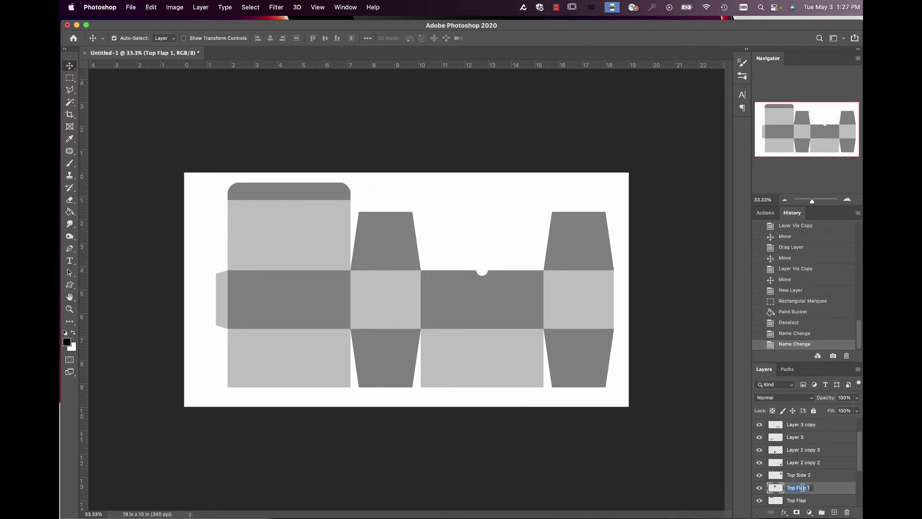
mouse_move(843, 510)
left_click(806, 487)
key("BackSpace")
key("BackSpace")
key("BackSpace")
key("BackSpace")
type("Side")
key("Return")
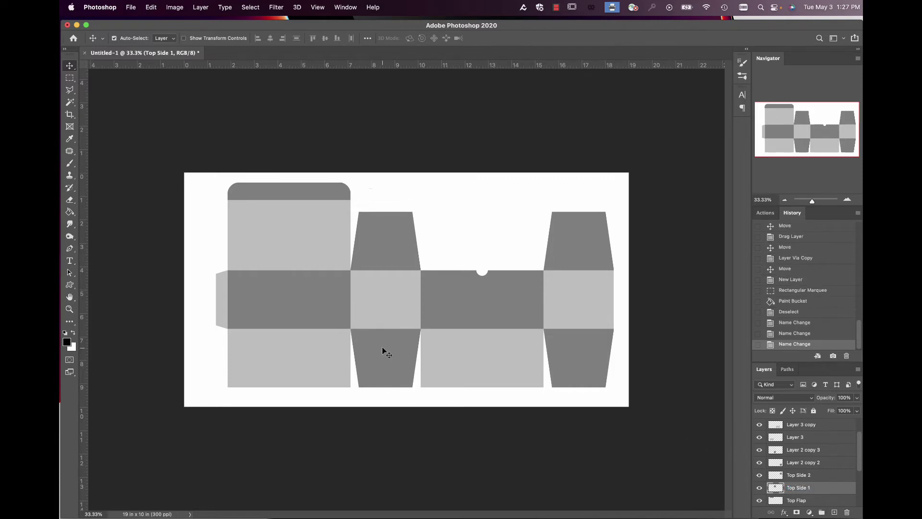
Rename the layers of the two lower light grey panels Bottom 1, below the un-notched panel, and Bottom 2, below the notched panel.
left_click(400, 361)
left_click(293, 354)
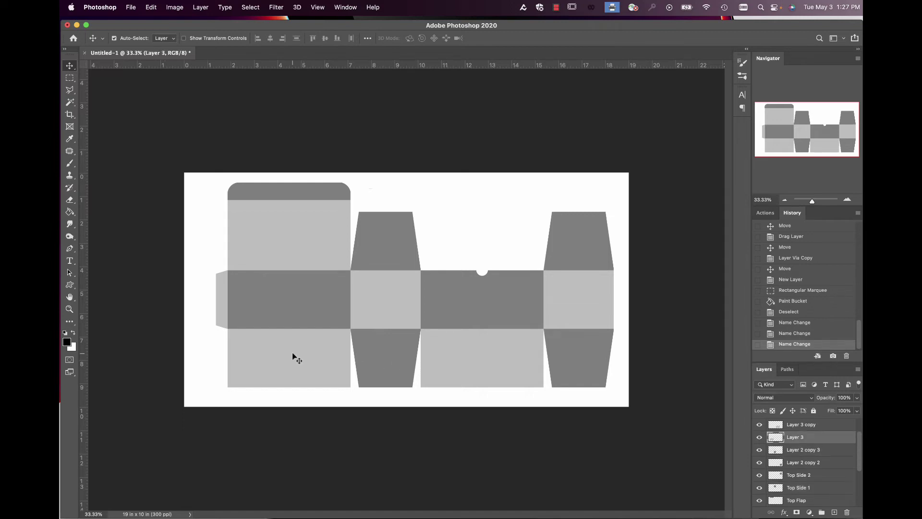
double_click(795, 437)
type("Bottom 1")
key("Return")
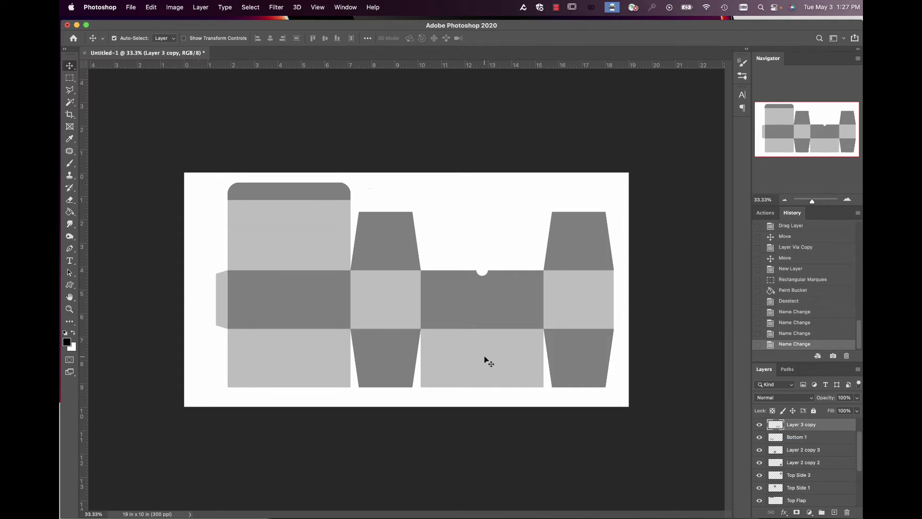
double_click(798, 424)
type("Bottom 2")
key("Return")
Rename the layers of the two lower tapered flaps Sottom Side 1 and Bottom Side 2.
left_click(380, 357)
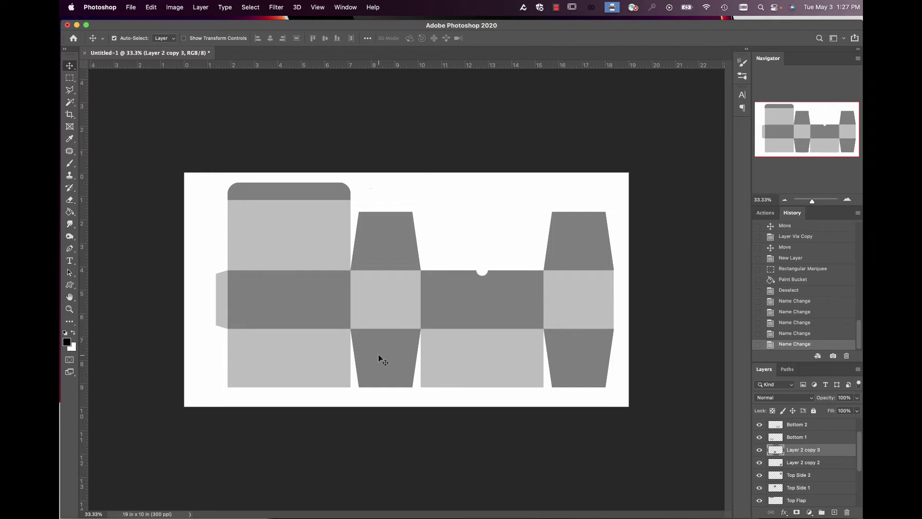
double_click(804, 450)
type("Sottom Side 1")
key("Return")
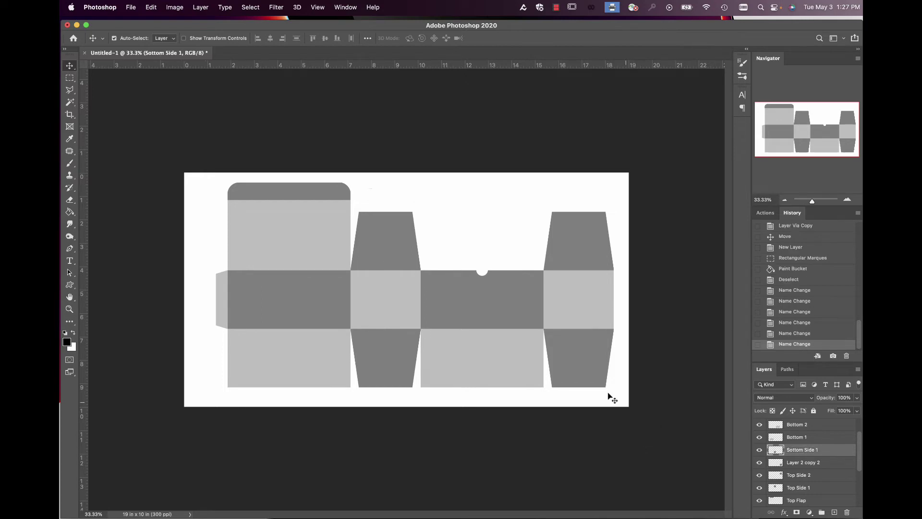
left_click(597, 368)
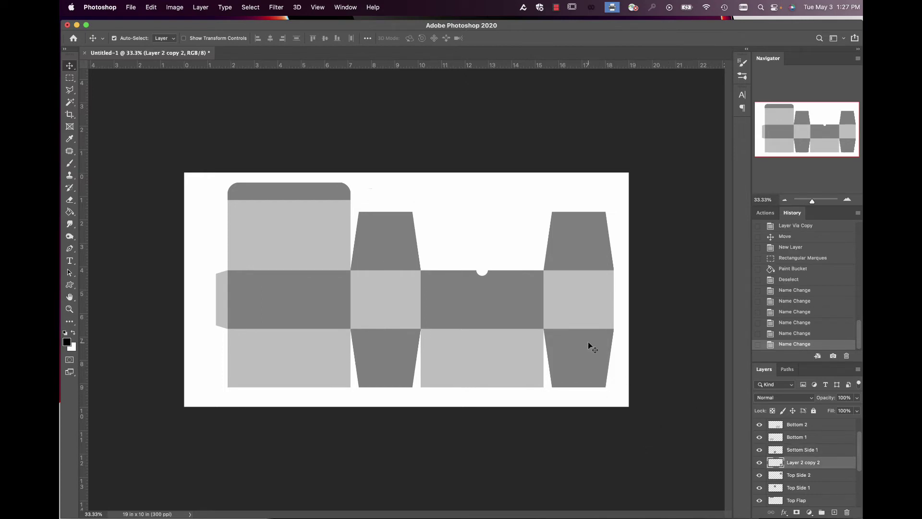
double_click(803, 462)
type("Bottom Side 2")
key("Return")
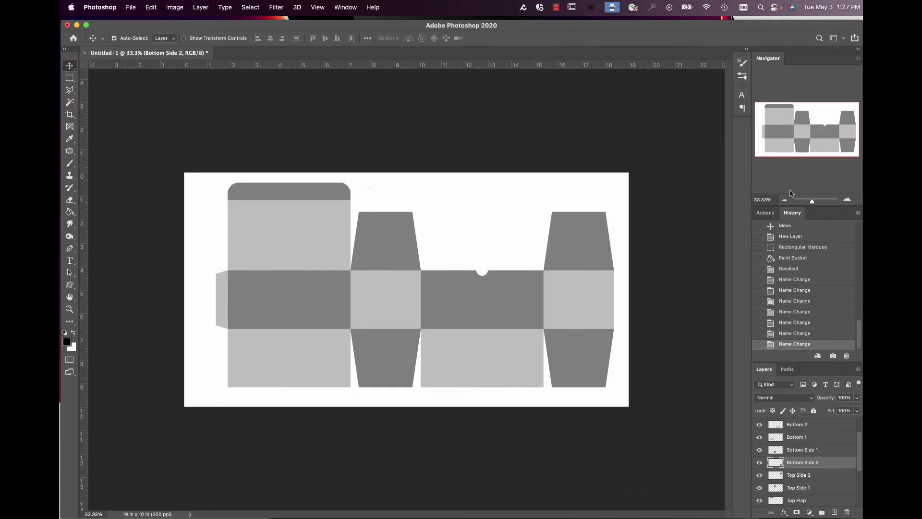
Move Layer 4 with the thin black line above the Front Flap layer in the layer order.
left_click(847, 201)
left_click(848, 201)
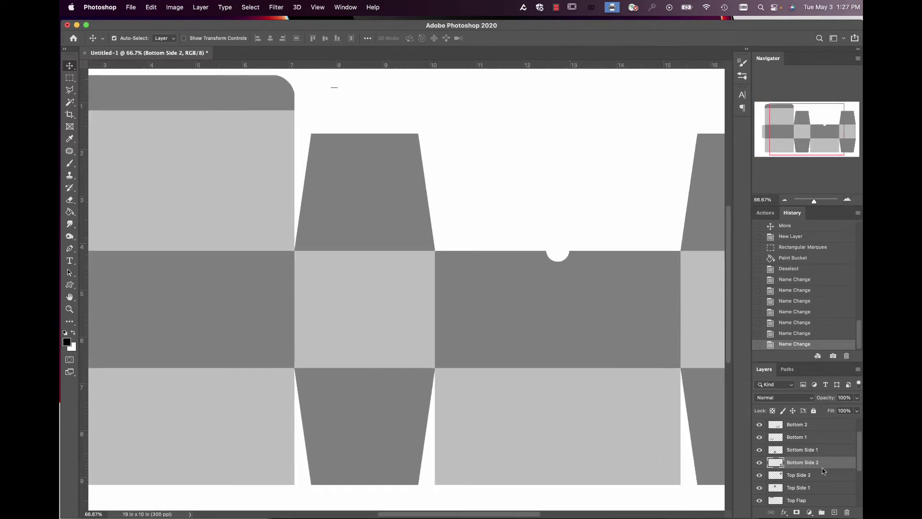
left_click_drag(810, 151, 805, 106)
left_click(847, 199)
left_click(847, 199)
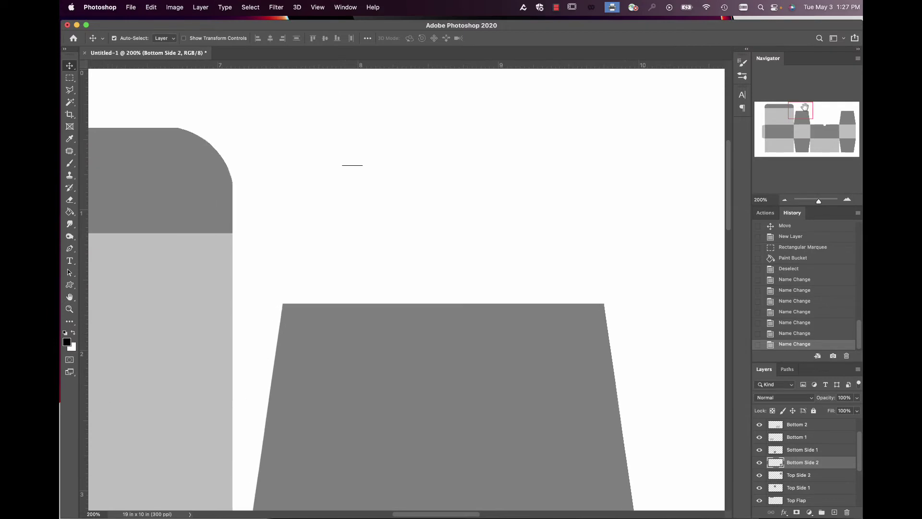
left_click(363, 169)
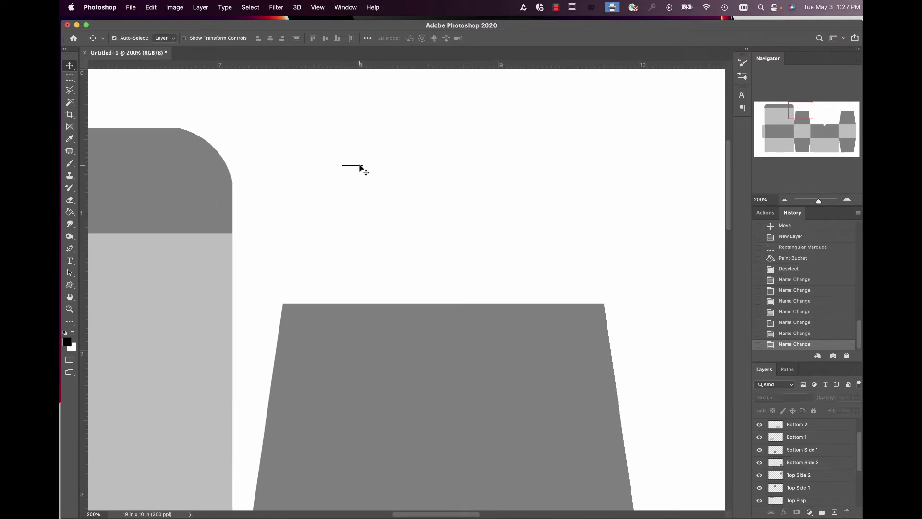
scroll(857, 436, "up", 2)
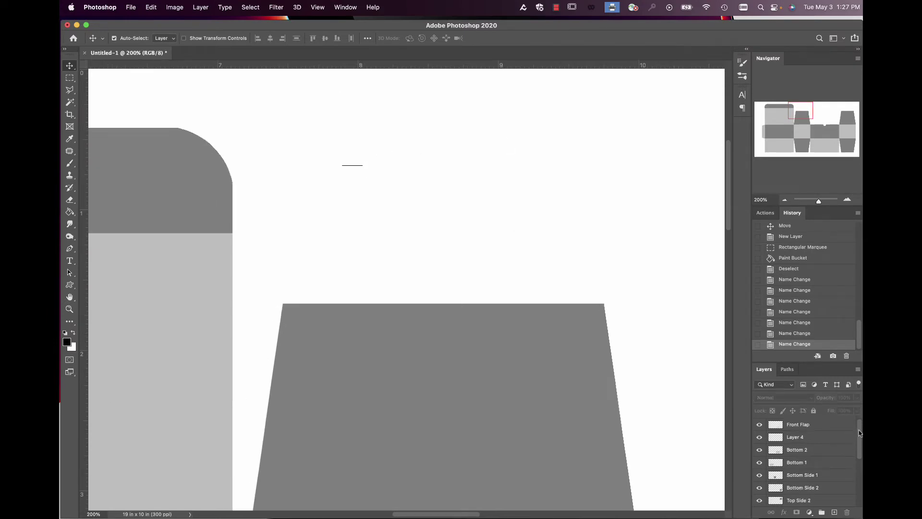
left_click(794, 440)
left_click_drag(795, 440, 794, 426)
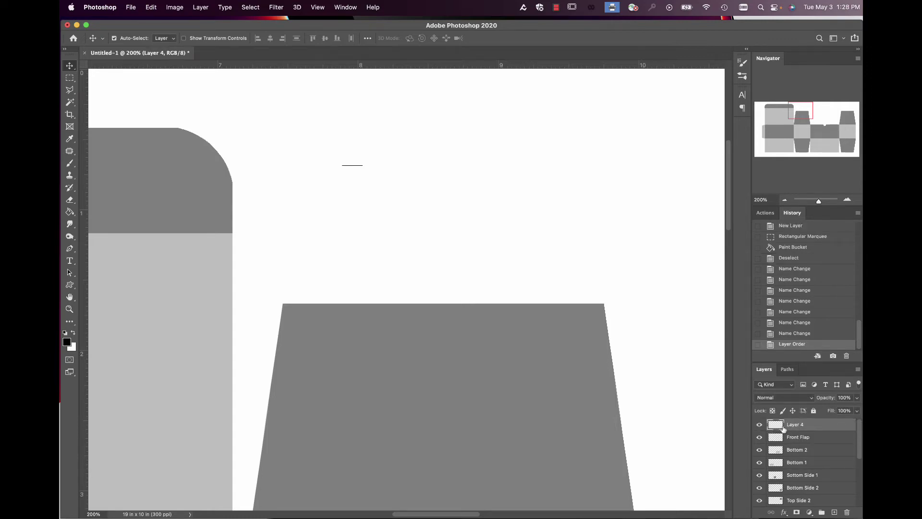
Hide and show Layer 4 to check that it holds the black line, and rename it Slit.
left_click(759, 425)
left_click(759, 425)
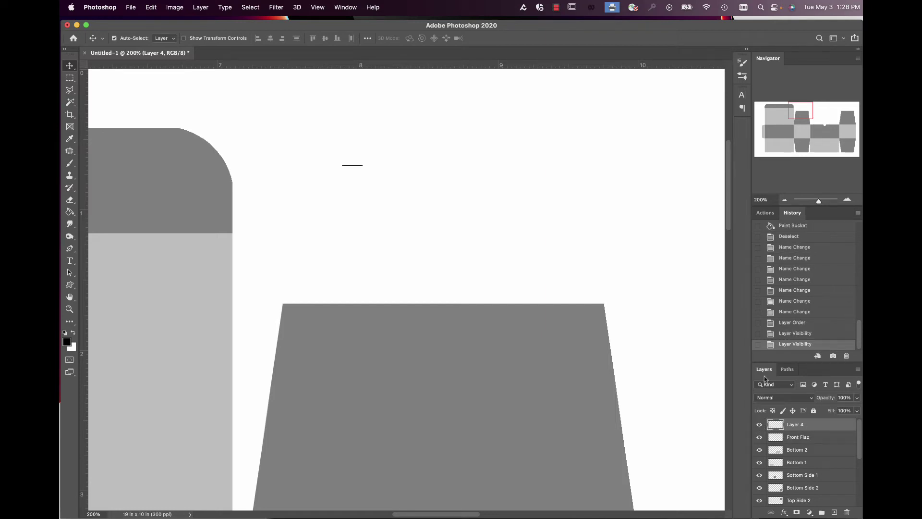
double_click(788, 424)
type("Slit")
key("Return")
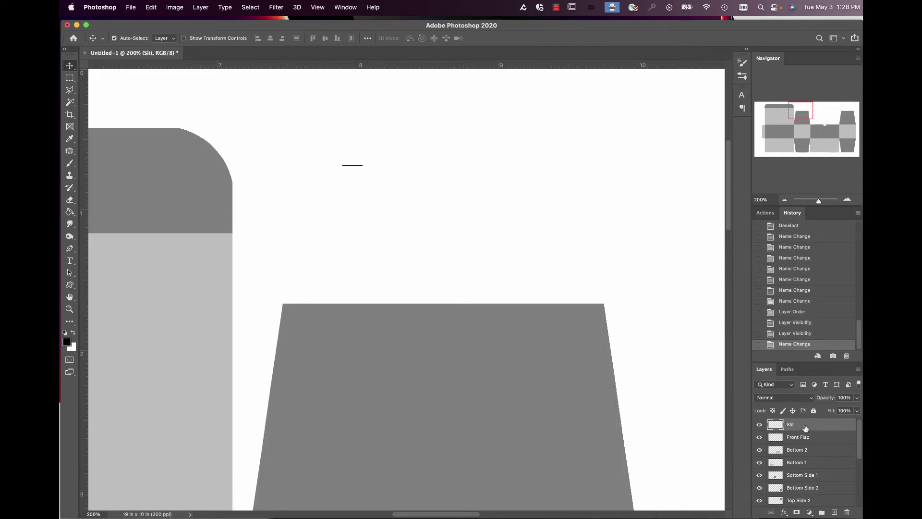
Duplicate the Slit layer and nudge the copy about 0.6 inch to the right of the original line.
key("super+j")
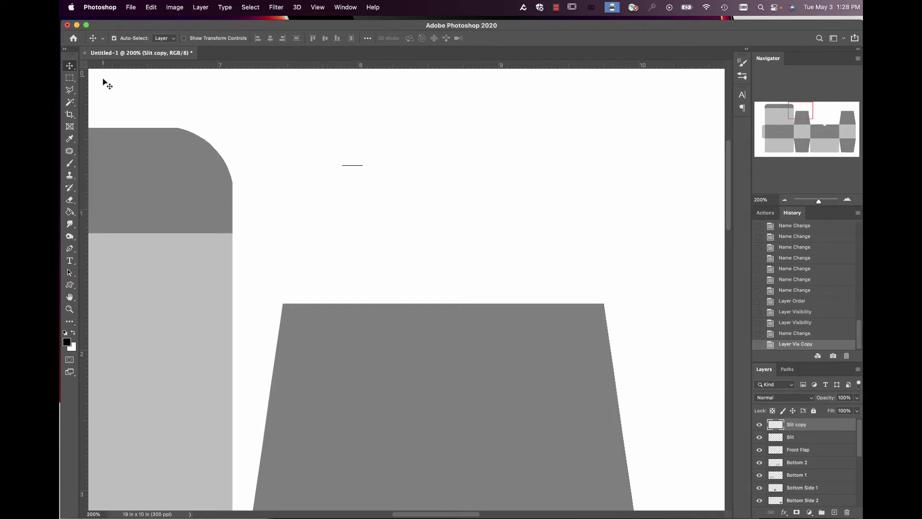
key("Down")
key("Right")
key("Right")
key("Right")
key("Right")
key("Right")
key("Right")
key("Right")
key("Right")
key("Right")
key("Right")
key("Right")
key("Right")
key("Right")
key("Right")
key("Right")
key("Right")
key("Right")
key("Right")
key("Right")
key("Right")
key("Right")
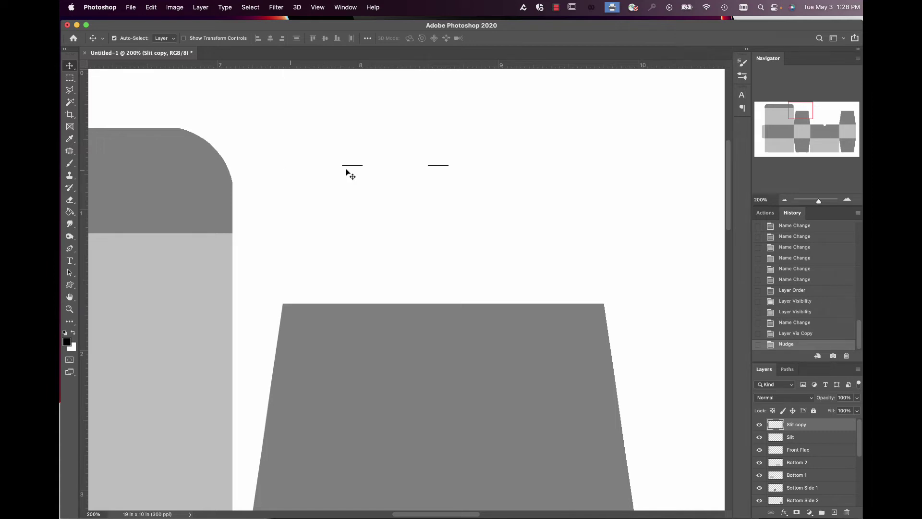
Nudge the slit copy slightly further right and select the Slit and Slit copy layers together.
left_click(785, 201)
left_click(785, 201)
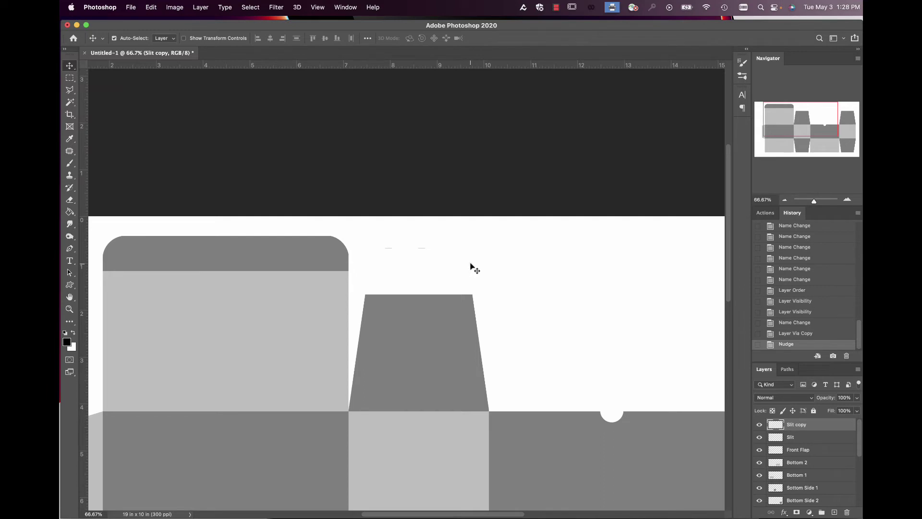
key("Right")
key("Right")
key("Right")
key("Right")
key("super")
left_click(796, 439, "super")
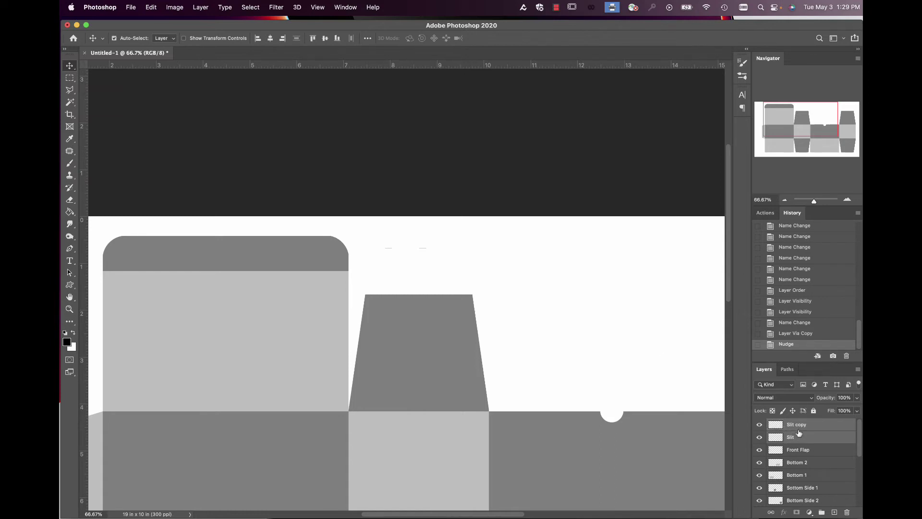
Merge the Slit and Slit copy layers and toggle the merged layer's visibility to check it.
key("super+e")
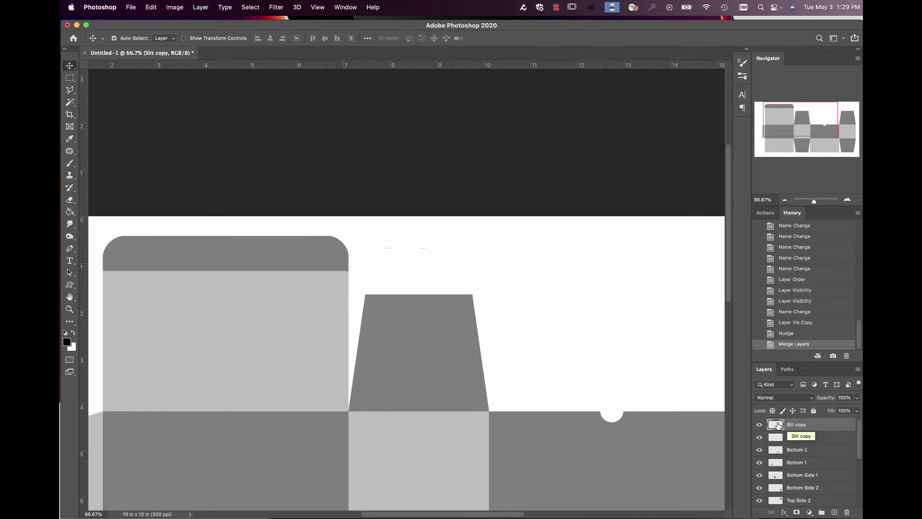
left_click(759, 424)
left_click(760, 424)
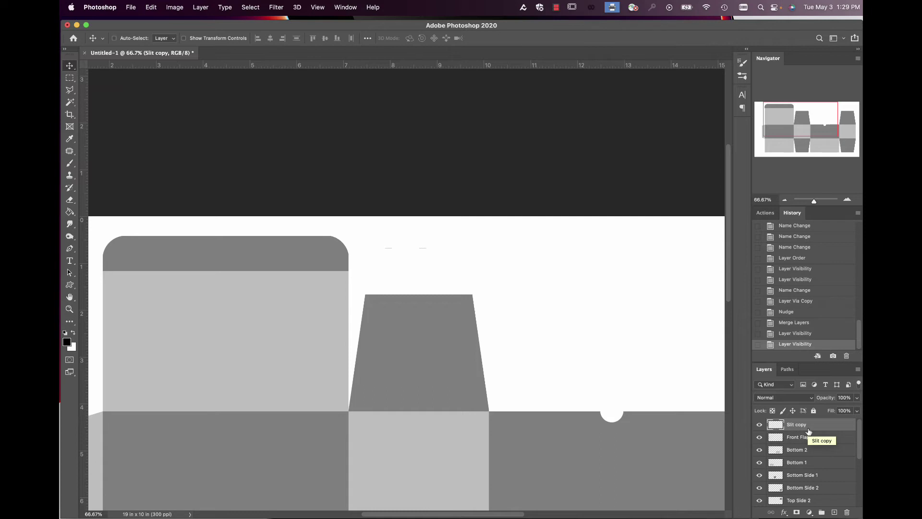
Duplicate the merged Slit copy layer and nudge the duplicate right to extend the row of slits.
key("super+j")
key("Right")
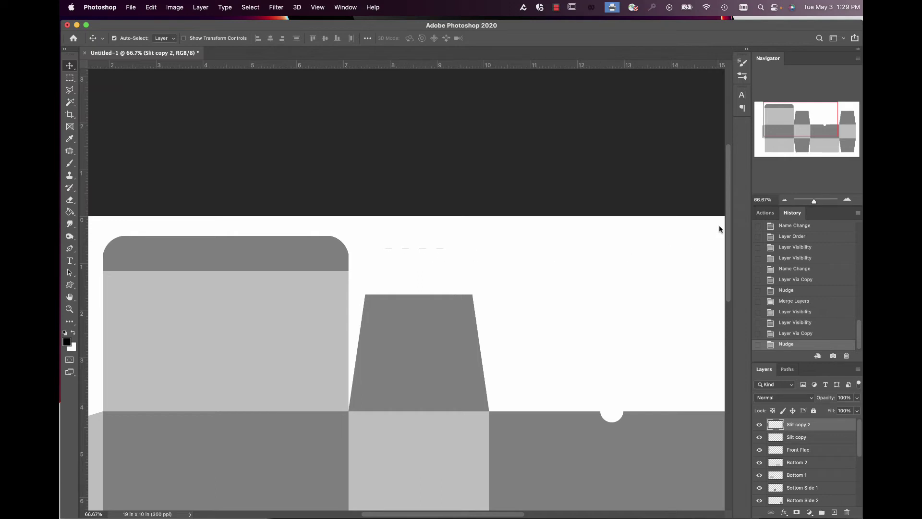
Examine the spacing and alignment of the slit dashes up close, above the first side flap.
left_click(848, 200)
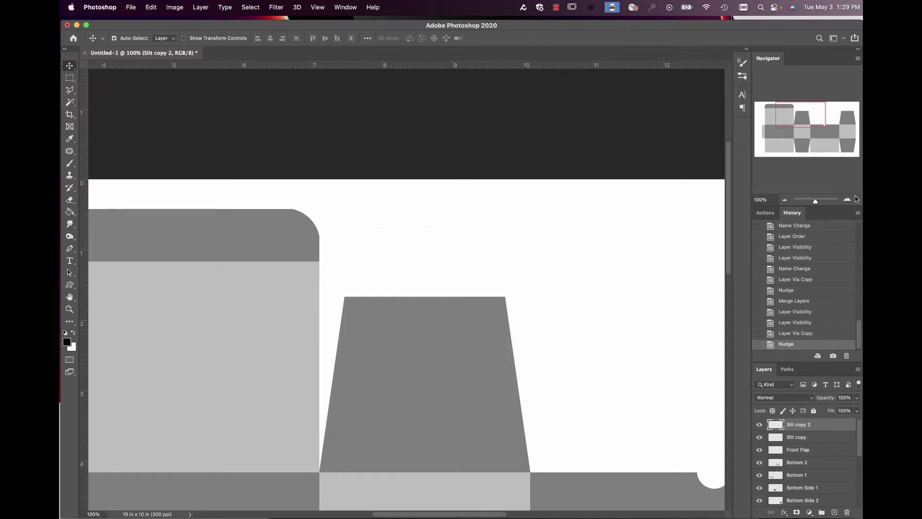
left_click(847, 200)
left_click(848, 200)
left_click(847, 200)
left_click(848, 200)
left_click_drag(801, 112, 805, 107)
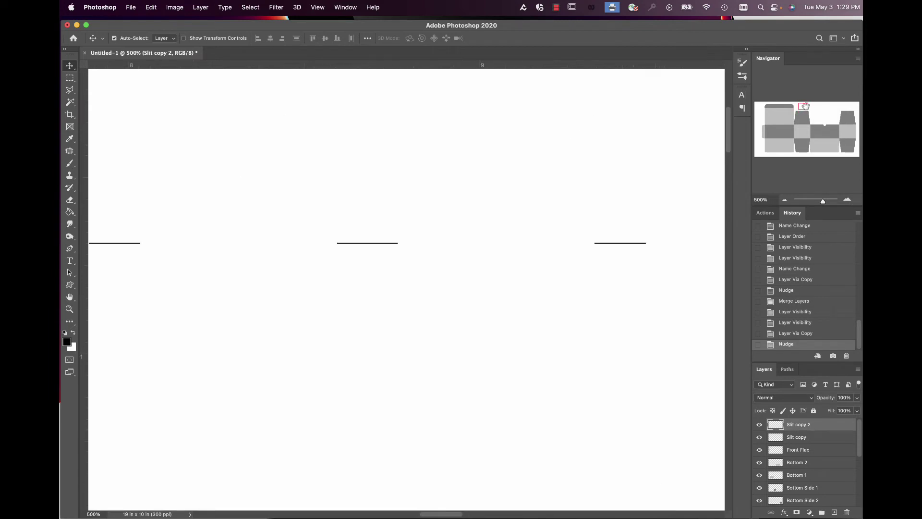
left_click(847, 200)
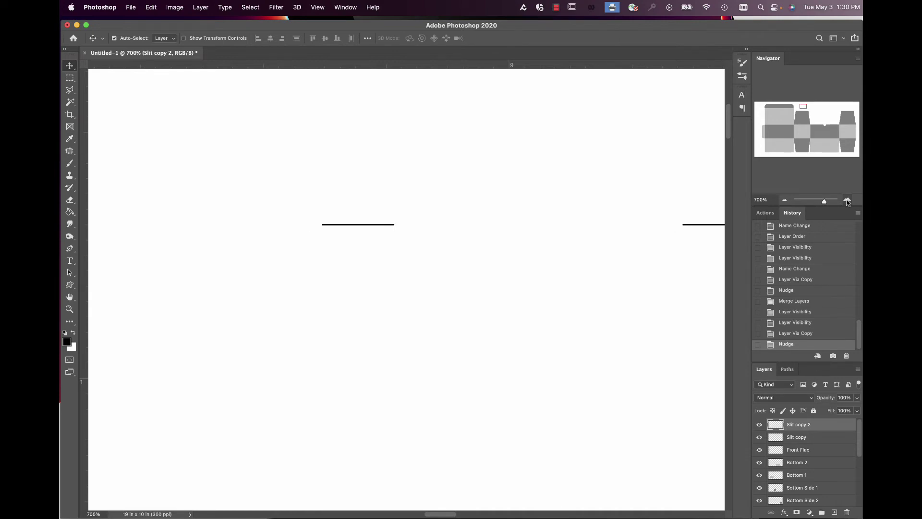
left_click(786, 200)
left_click(785, 201)
left_click(785, 201)
left_click(786, 200)
left_click(785, 200)
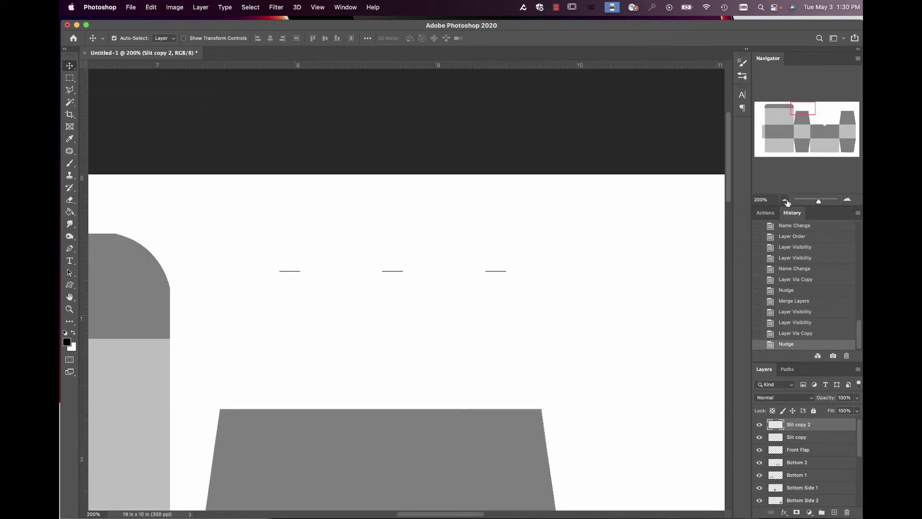
Merge the Slit copy 2 and Slit copy layers into one layer.
key("super")
left_click(803, 439, "super")
key("super+e")
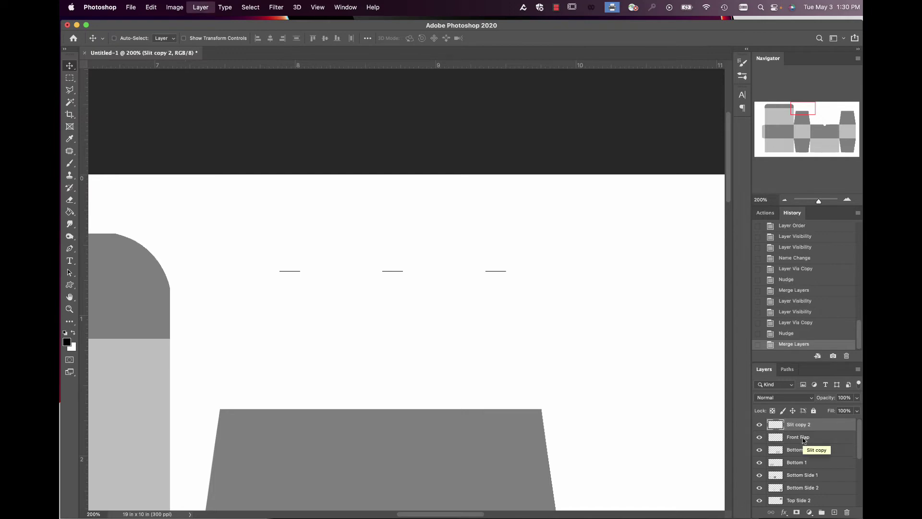
left_click(784, 199)
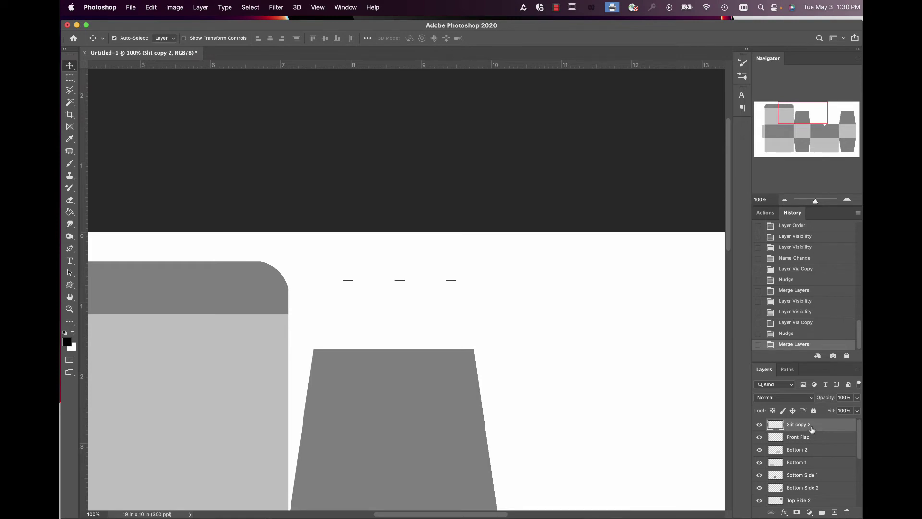
left_click(201, 8)
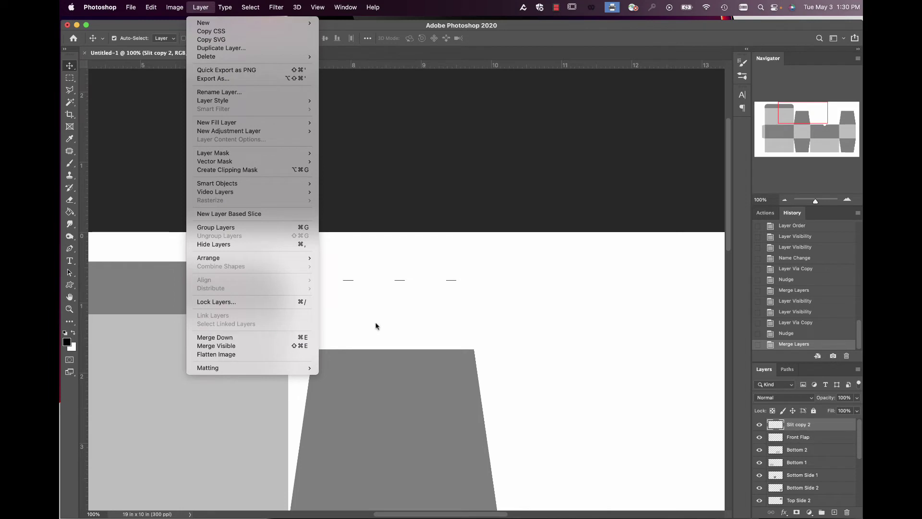
left_click(686, 369)
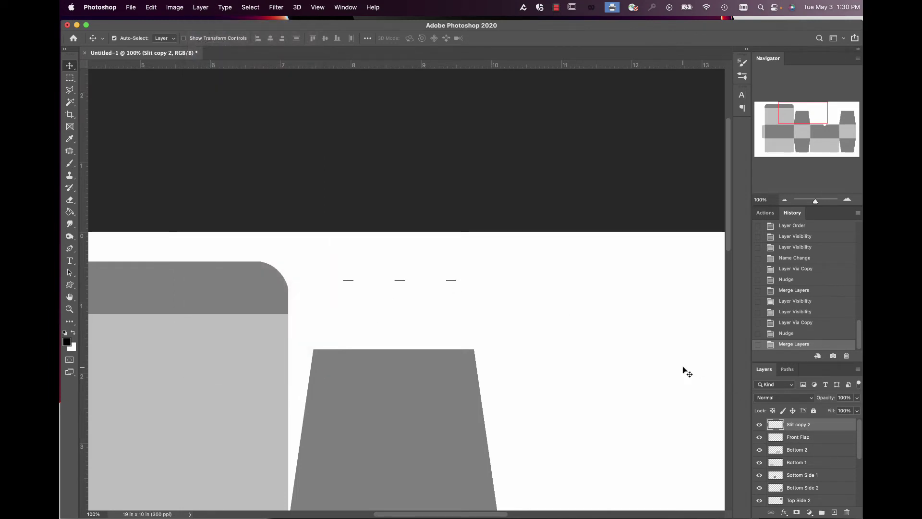
Turn off Auto-Select and move the merged slits onto the fold between the first side panel and its upper flap.
left_click(798, 118)
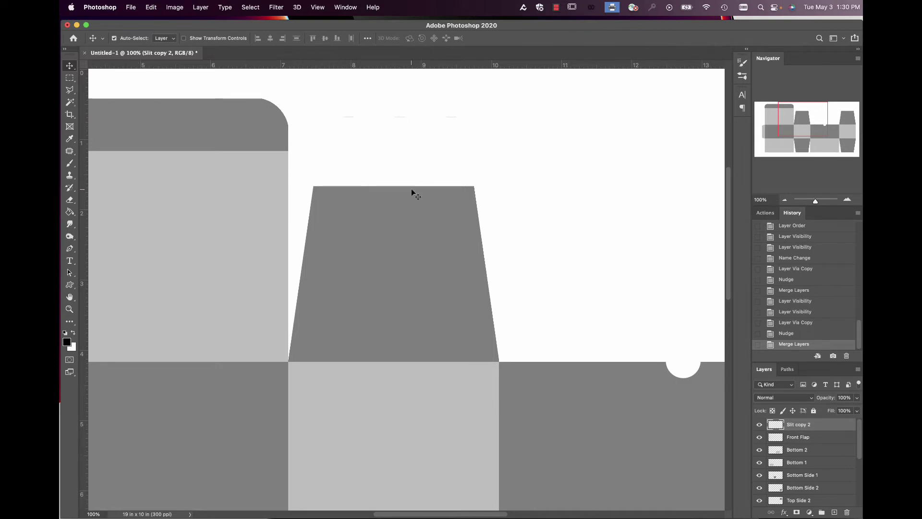
left_click(114, 39)
left_click_drag(402, 117, 399, 363)
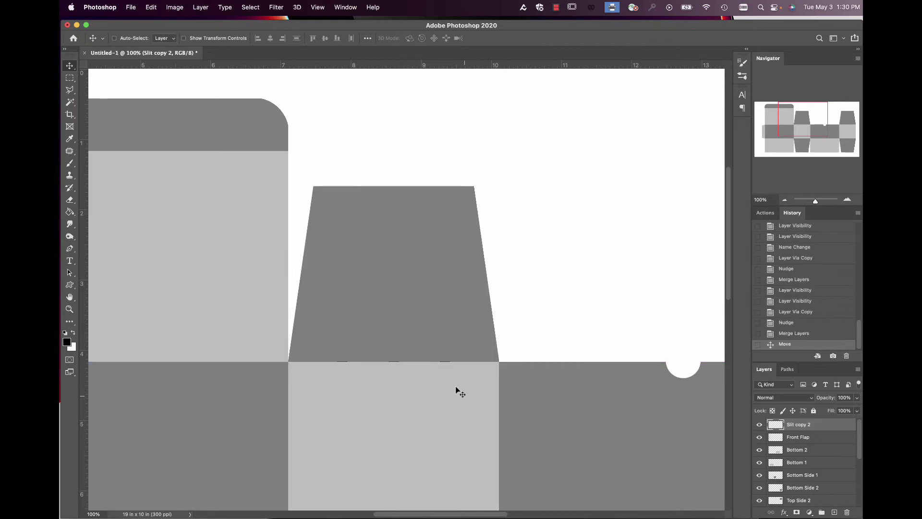
Inspect up close how the slits line up with the upper fold of the first side panel.
left_click(846, 199)
left_click(847, 199)
left_click(847, 199)
left_click(846, 198)
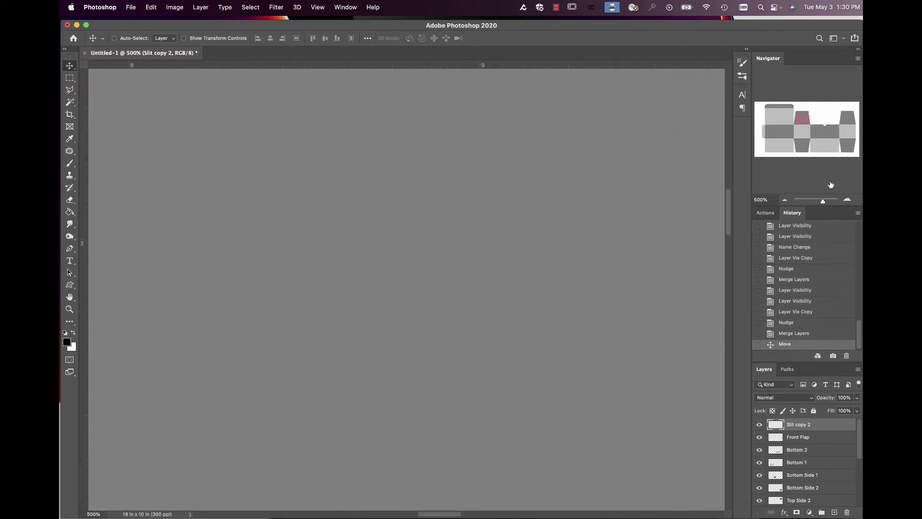
left_click_drag(803, 118, 802, 125)
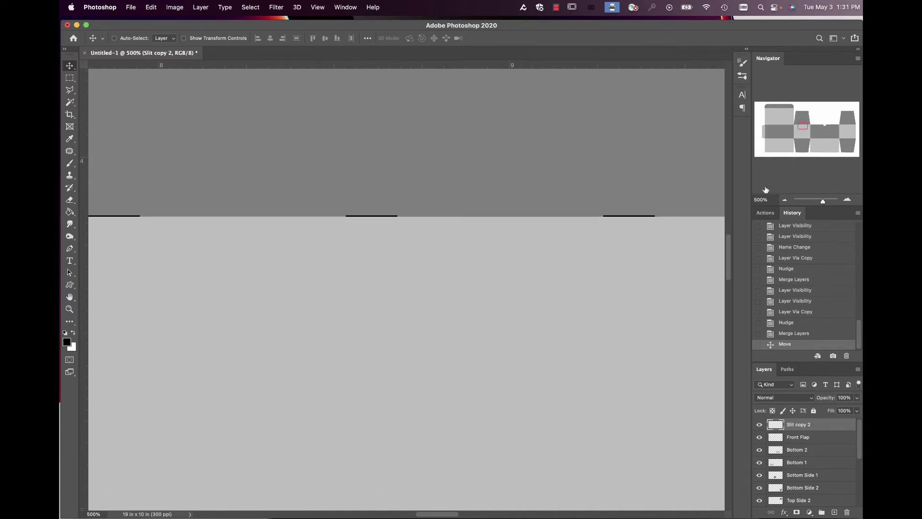
left_click(784, 200)
left_click(785, 199)
left_click(785, 200)
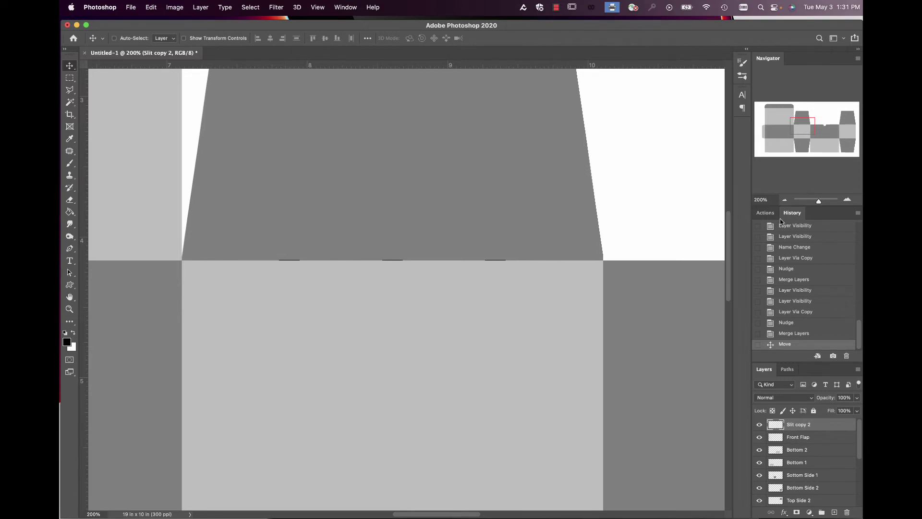
left_click(786, 199)
left_click(785, 199)
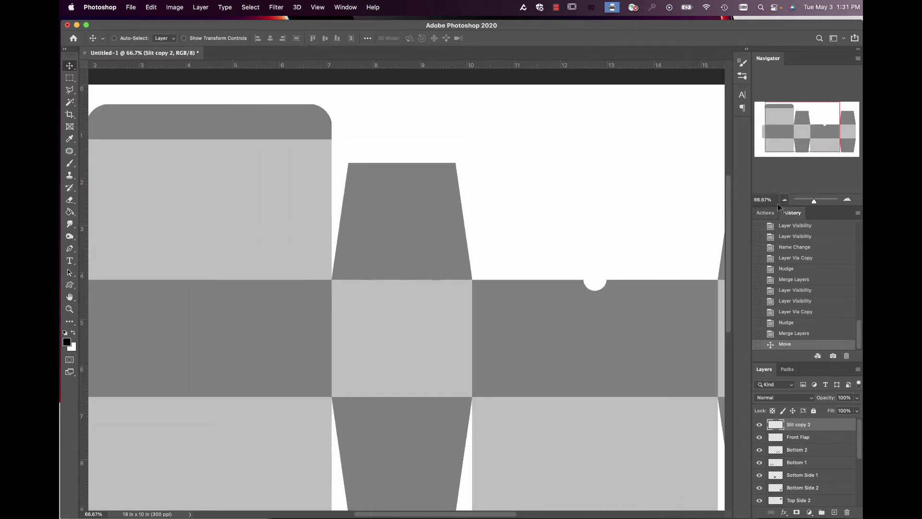
left_click(785, 201)
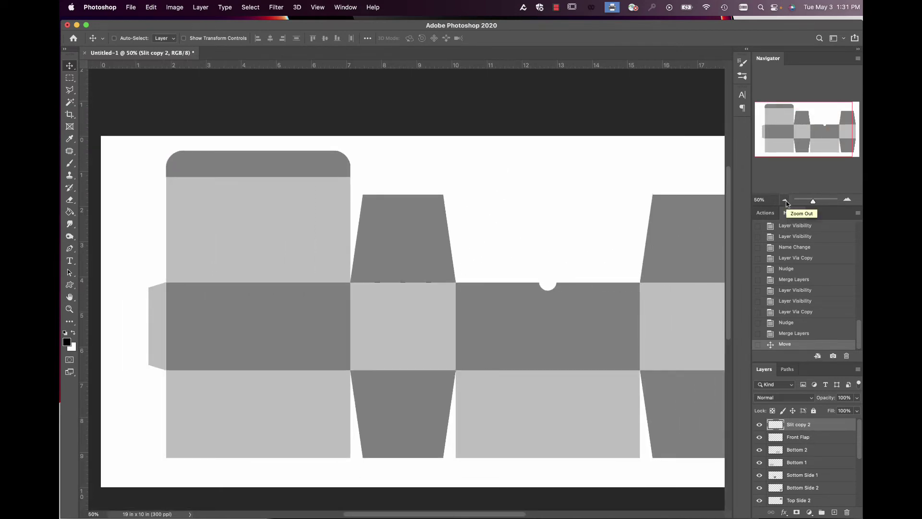
Duplicate the slit row and move the copy onto the upper fold of the second side panel.
key("super+j")
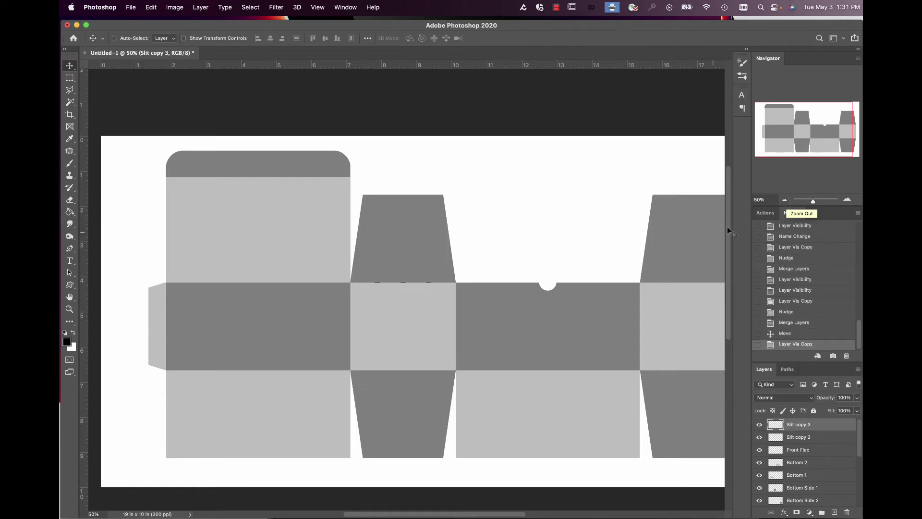
left_click_drag(430, 284, 712, 286)
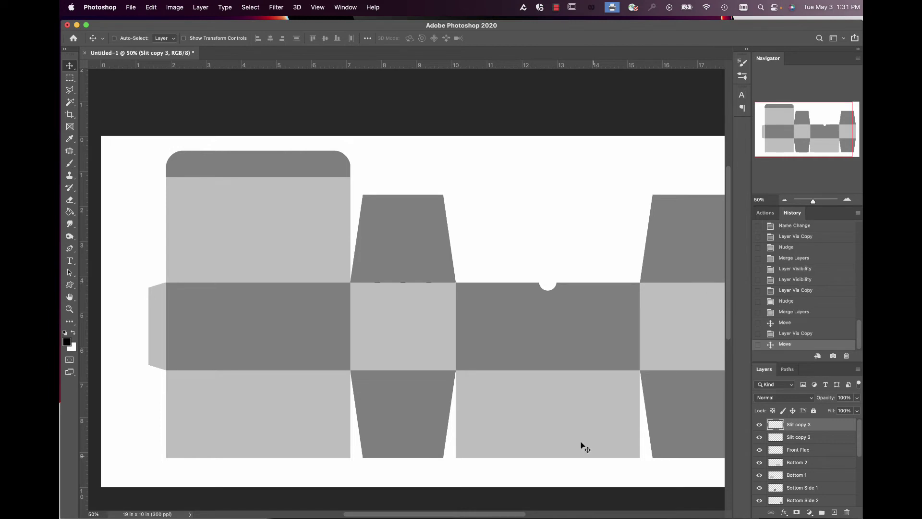
Compare the slit alignment along the upper folds of both side panels up close.
left_click_drag(479, 515, 533, 513)
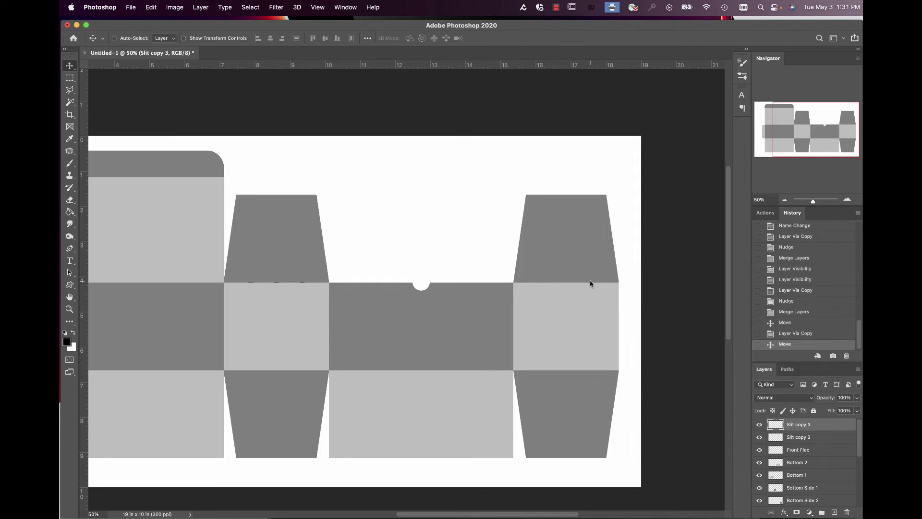
left_click(847, 199)
left_click(847, 199)
left_click(846, 199)
left_click_drag(811, 125, 804, 124)
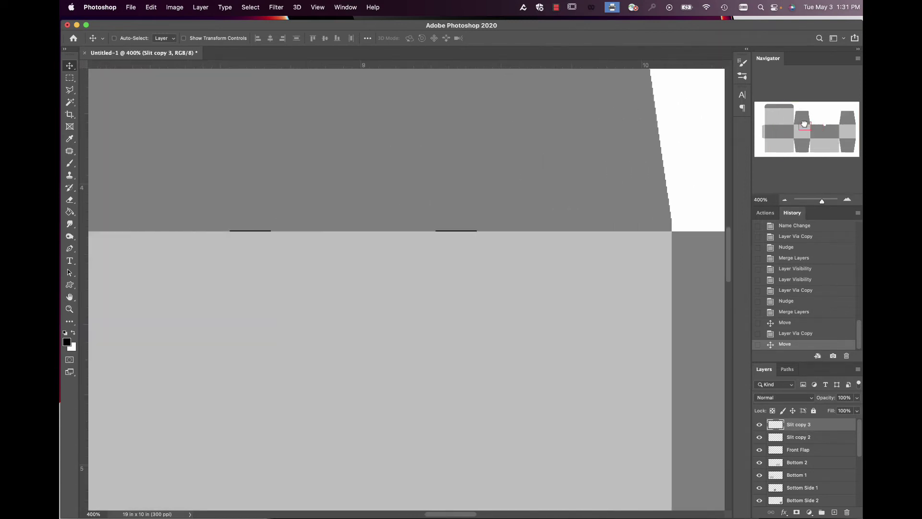
left_click(847, 199)
left_click(847, 199)
left_click_drag(808, 127, 847, 126)
key("Up")
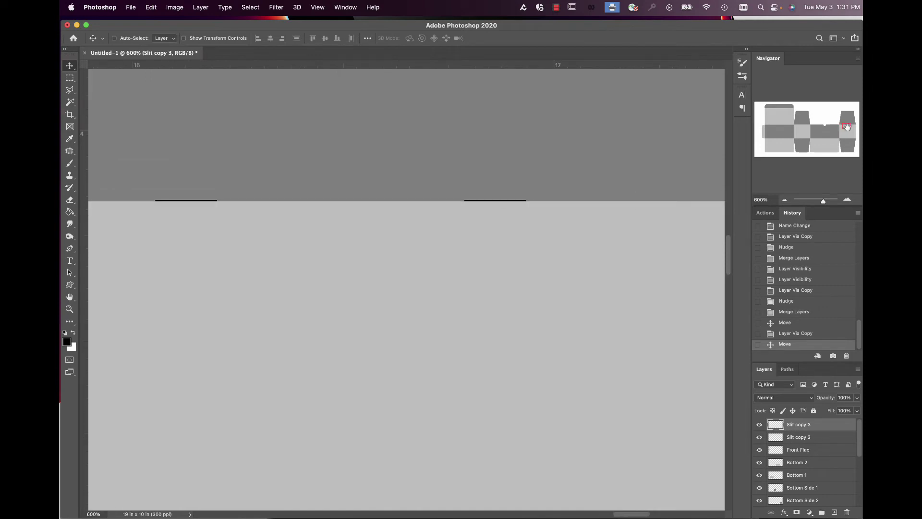
left_click(785, 199)
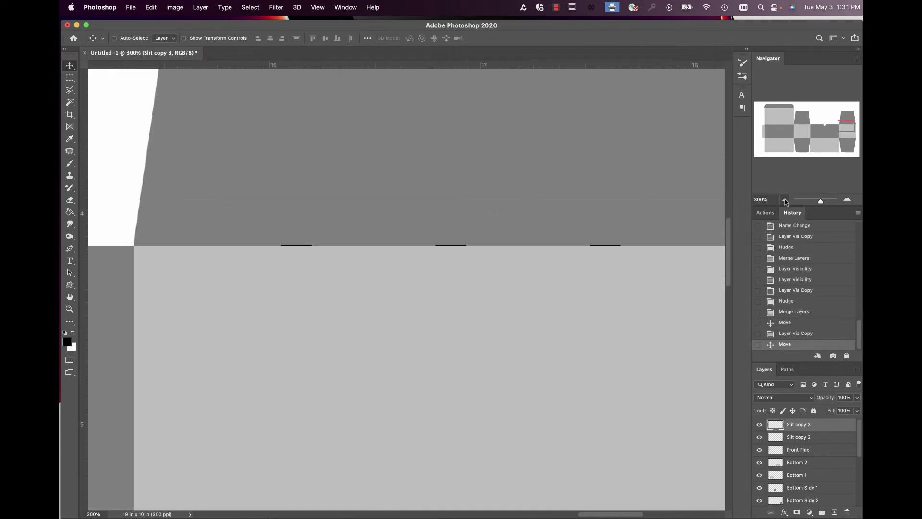
left_click(785, 200)
left_click(785, 200)
left_click(784, 200)
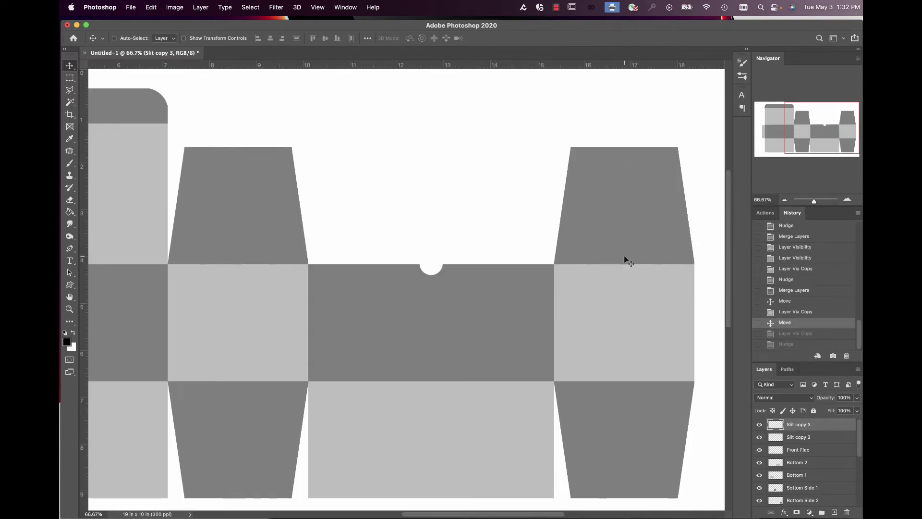
Duplicate the slit row twice and place the copies end to end along the fold between the lid and the large panel below it.
left_click(779, 153)
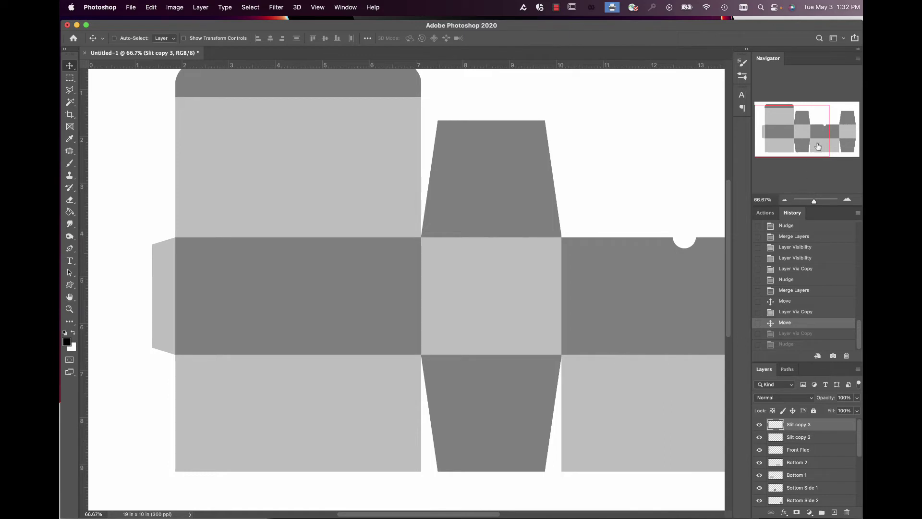
left_click(784, 200)
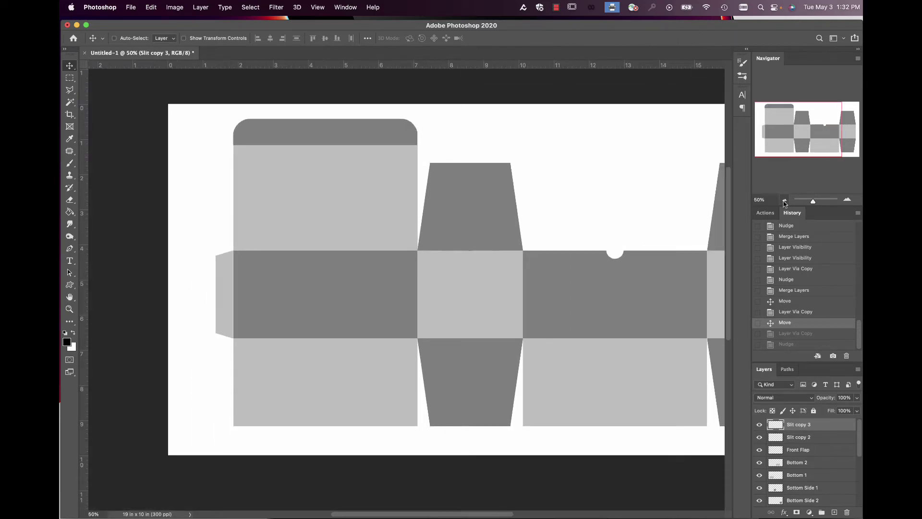
left_click_drag(801, 159, 815, 134)
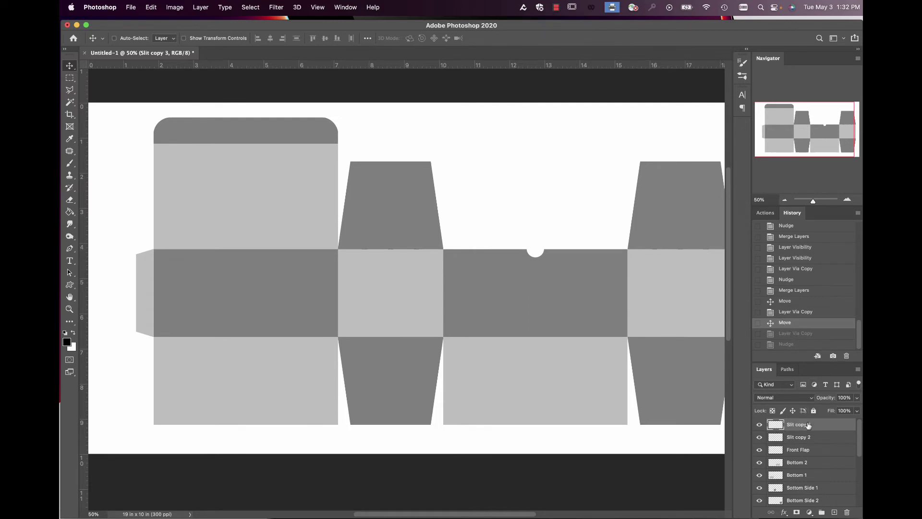
key("super+j")
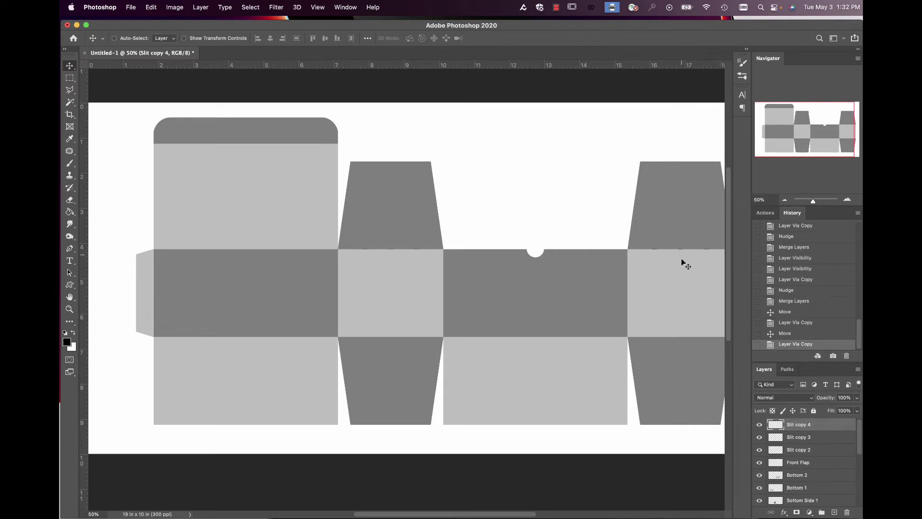
left_click_drag(680, 250, 287, 249)
key("super+j")
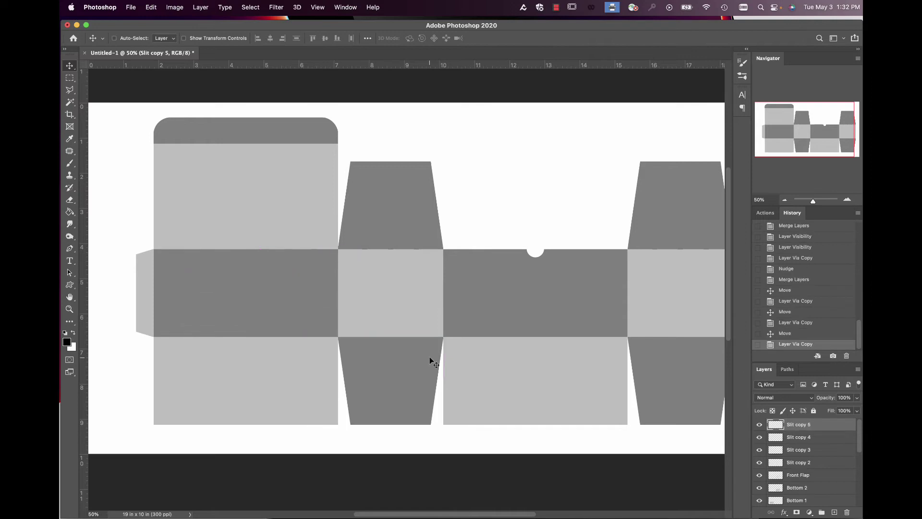
left_click_drag(286, 251, 627, 238)
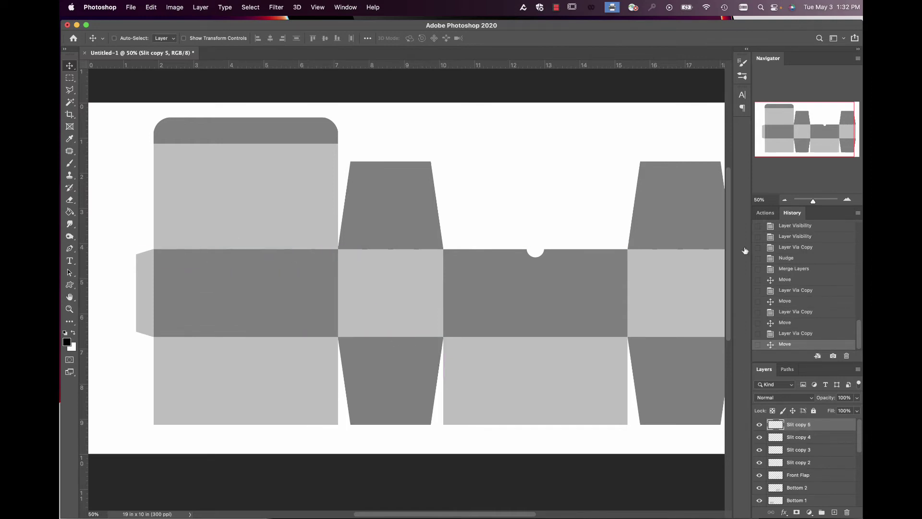
Nudge the Slit copy 4 layer up so its slits sit on the upper edge of the lid fold line.
left_click(847, 199)
left_click(847, 199)
left_click(847, 199)
left_click(847, 199)
left_click_drag(801, 135, 782, 128)
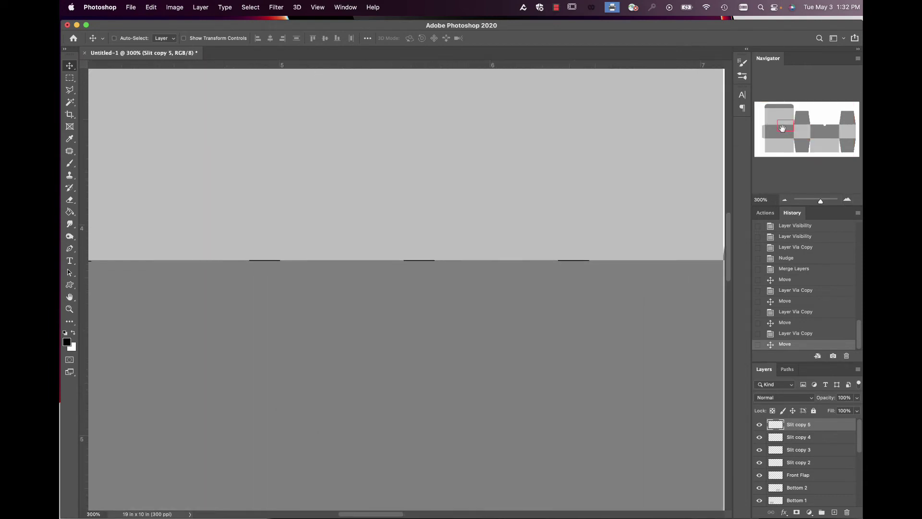
left_click(847, 199)
left_click(847, 200)
left_click(846, 199)
left_click(847, 200)
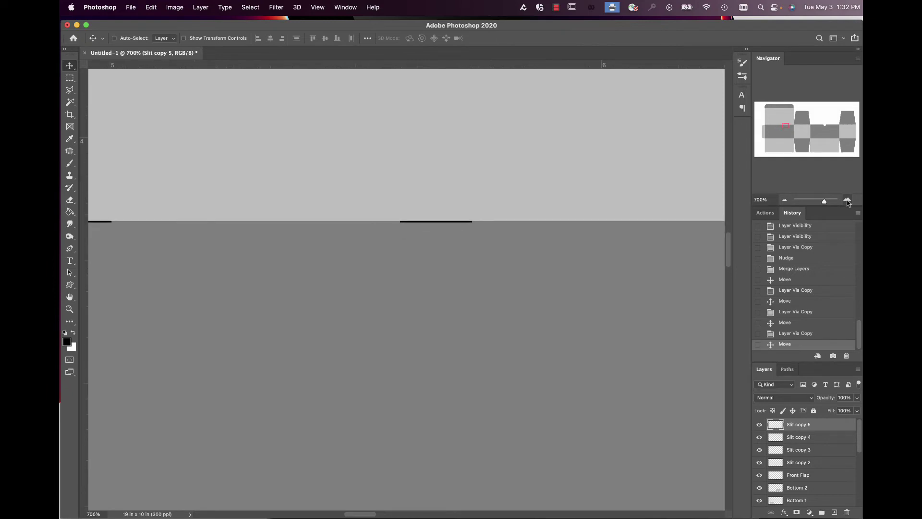
left_click(797, 437)
key("Up")
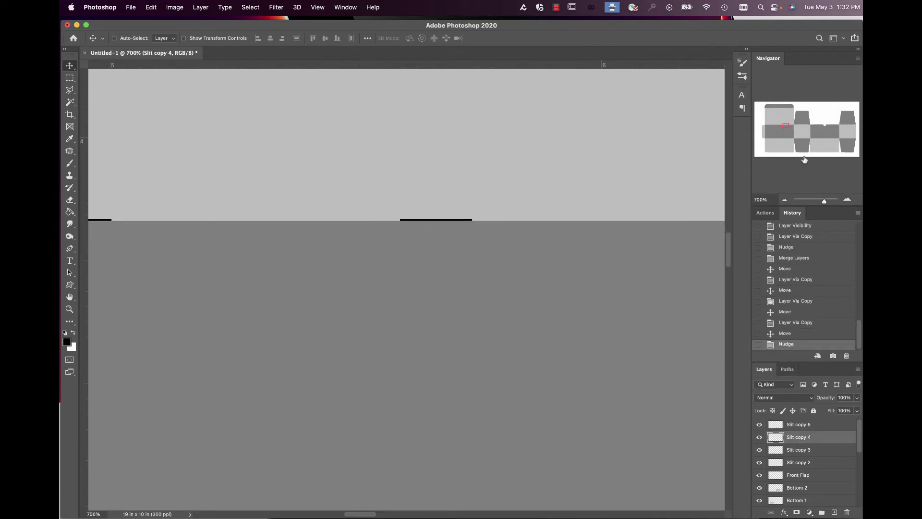
Nudge the Slit copy 5 layer up so its slits sit on the upper edge of the lid fold line.
left_click_drag(785, 125, 769, 126)
left_click(814, 427)
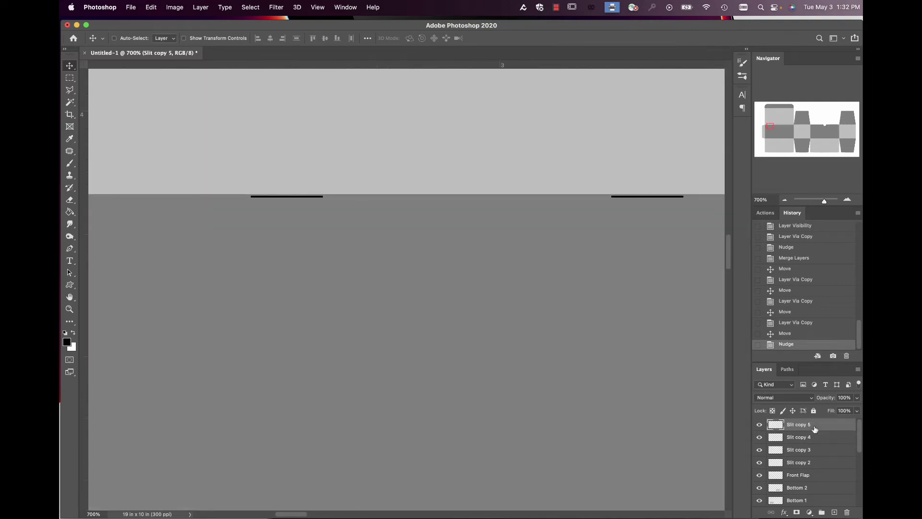
key("Up")
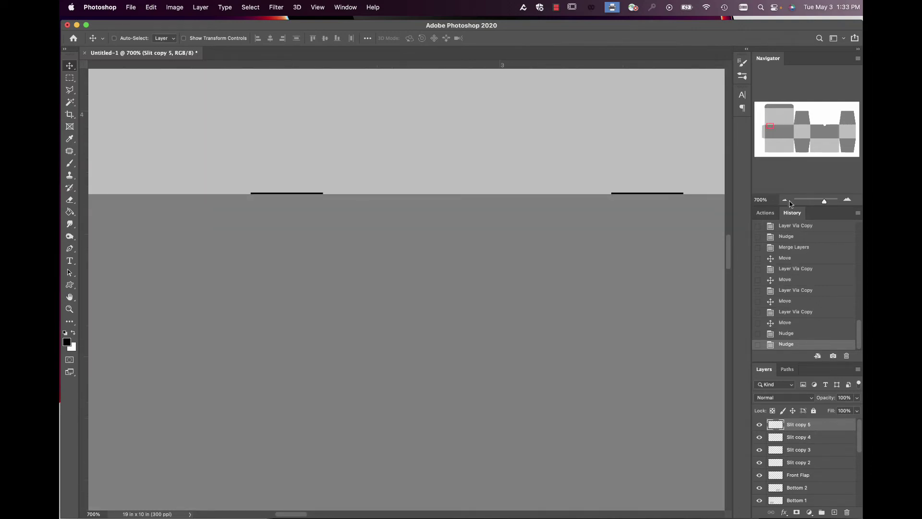
Merge the Slit copy 5 and Slit copy 4 layers into one slit row spanning the lid fold.
left_click(786, 199)
left_click(786, 199)
left_click(786, 199)
left_click(786, 199)
left_click(785, 200)
left_click(785, 199)
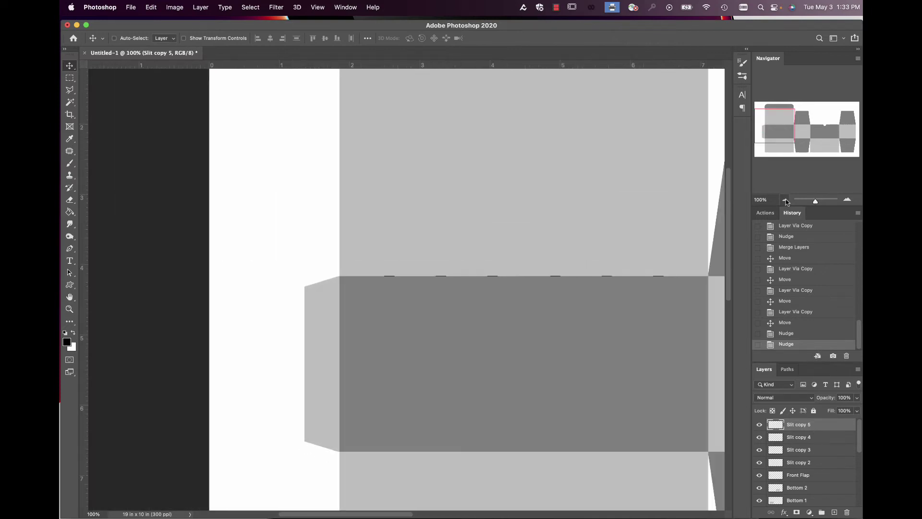
left_click(786, 200)
left_click(786, 199)
left_click(794, 129)
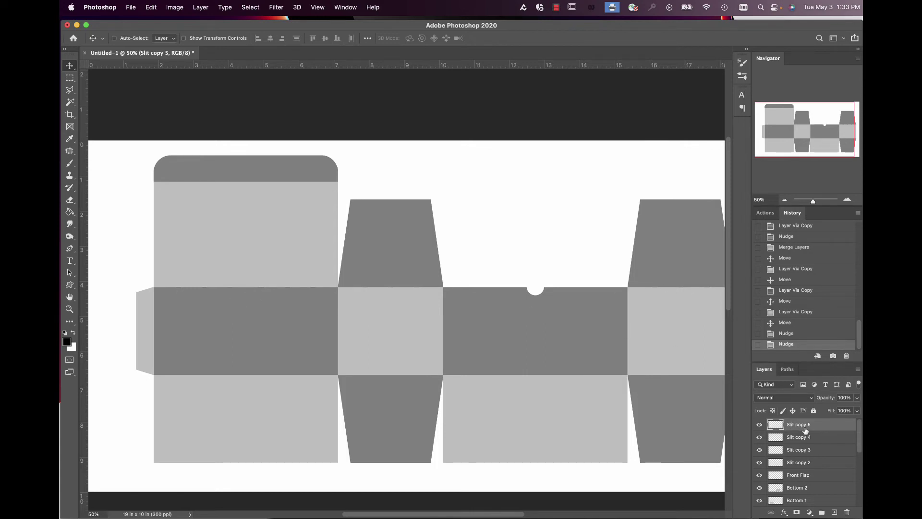
key("super")
key("super")
left_click(814, 438, "super")
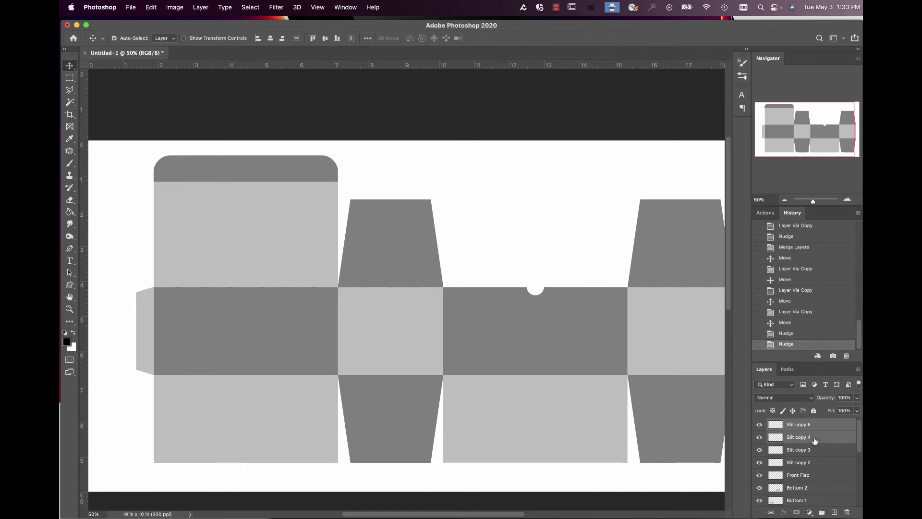
key("super+e")
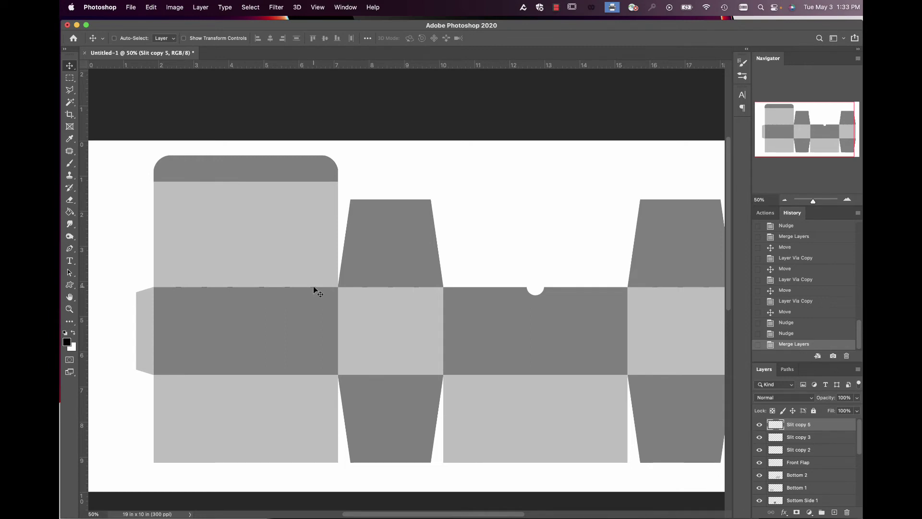
Duplicate the merged slit row and move the copy up onto the fold between the lid and its rounded flap.
key("super+j")
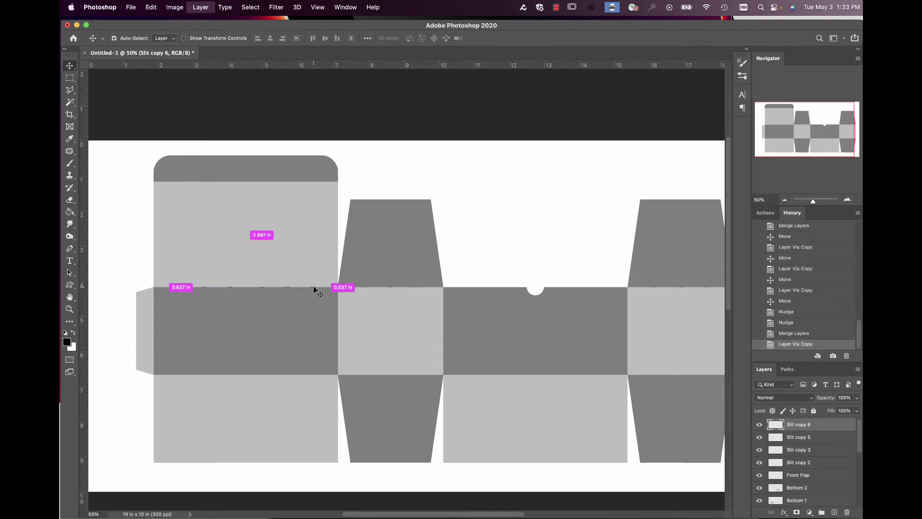
left_click_drag(313, 286, 309, 185)
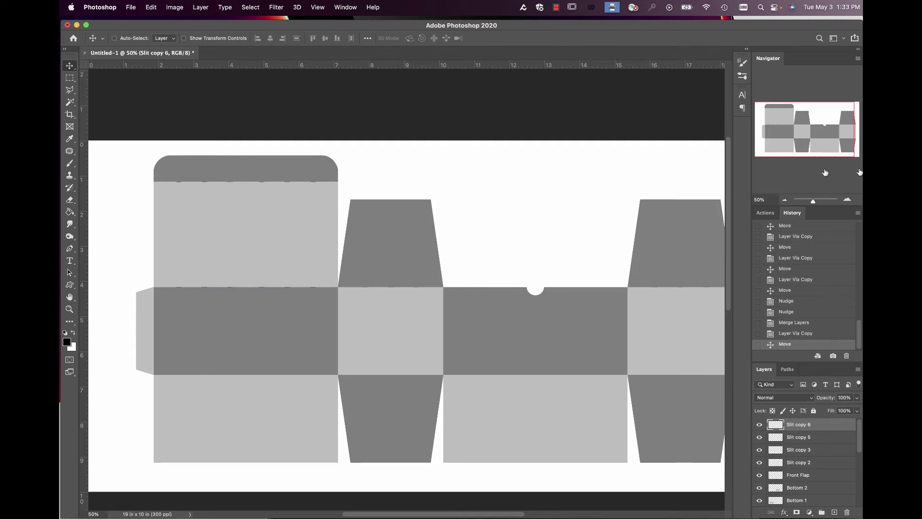
left_click(848, 199)
left_click(847, 199)
left_click(848, 199)
left_click(847, 199)
left_click(847, 200)
left_click(848, 200)
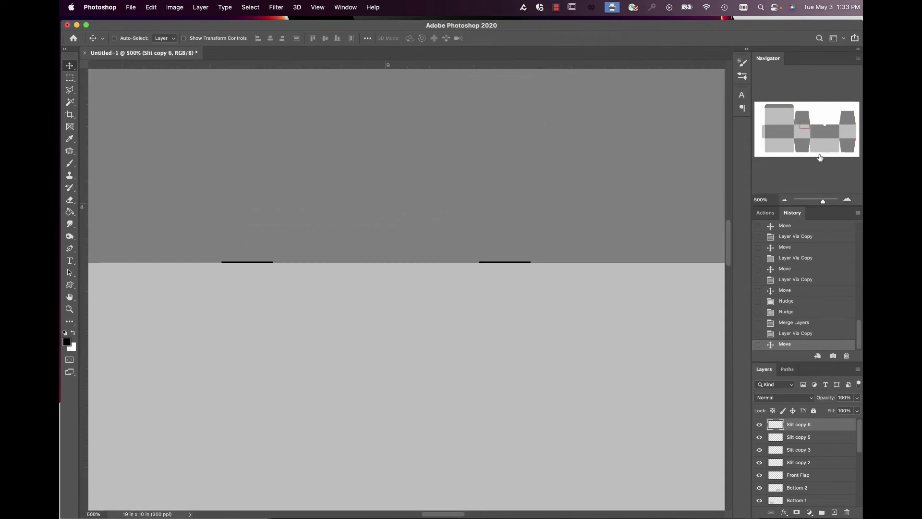
left_click(800, 119)
left_click_drag(799, 119, 787, 109)
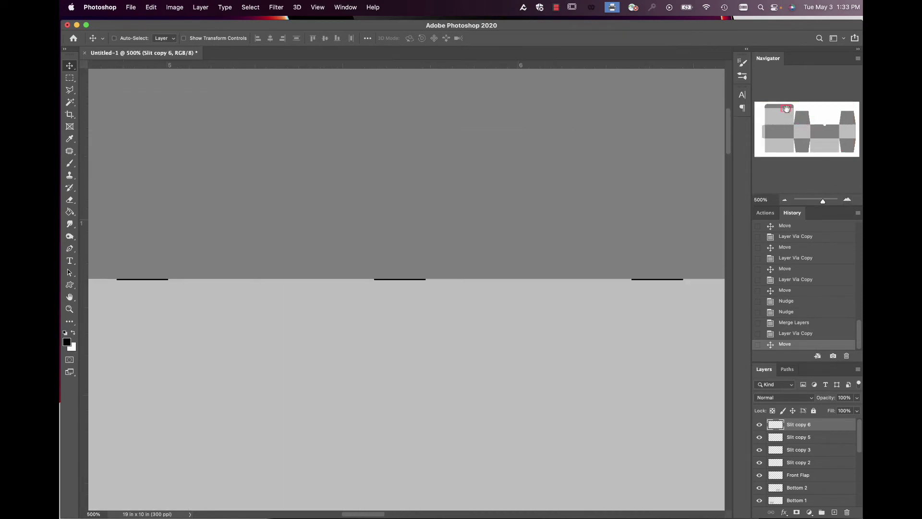
Duplicate the flap fold's slit row and move the copy down onto the lower fold of the large panel below the lid.
left_click(784, 199)
left_click(784, 200)
left_click(784, 199)
left_click(784, 200)
left_click(784, 199)
left_click(785, 199)
left_click(785, 200)
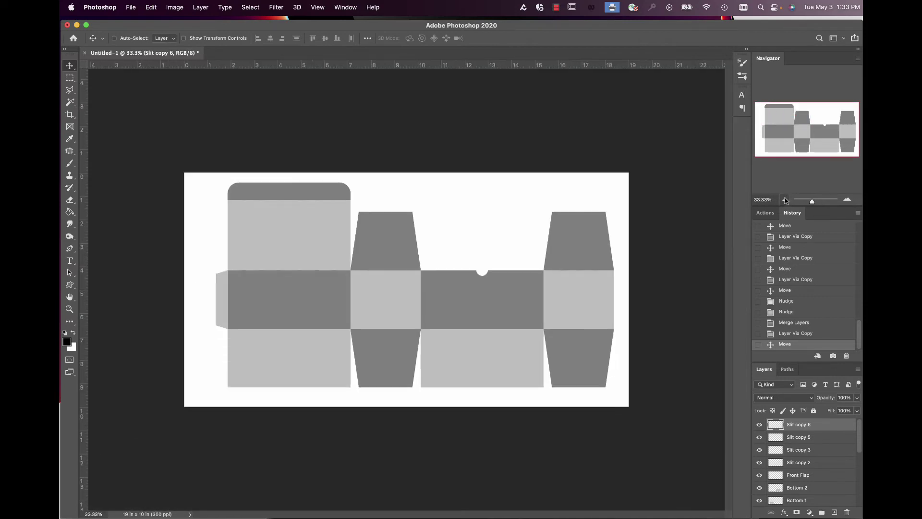
key("cmd+j")
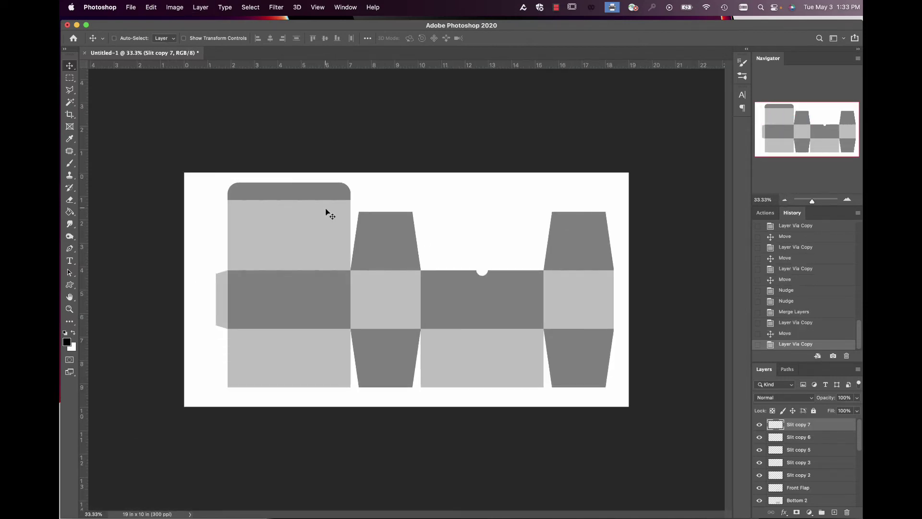
left_click_drag(316, 201, 317, 330)
Examine up close how the slits sit on the lower fold of the large panel below the lid.
left_click(848, 199)
left_click(847, 199)
left_click(848, 199)
left_click(848, 199)
left_click(848, 200)
left_click(848, 199)
left_click(847, 200)
left_click_drag(811, 131, 782, 136)
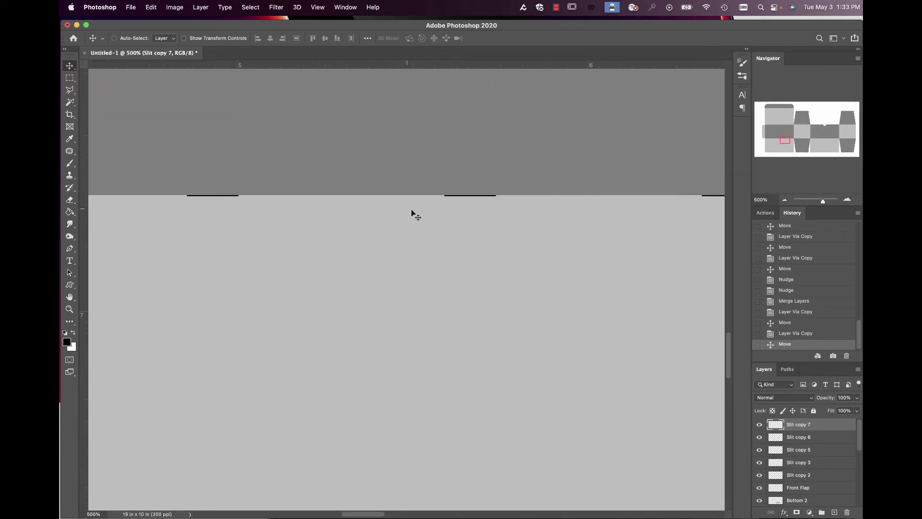
Duplicate the lower slit row and move the copy across onto the lower fold of the large panel with the semicircular notch.
left_click(784, 199)
left_click(784, 200)
left_click(784, 200)
left_click(784, 199)
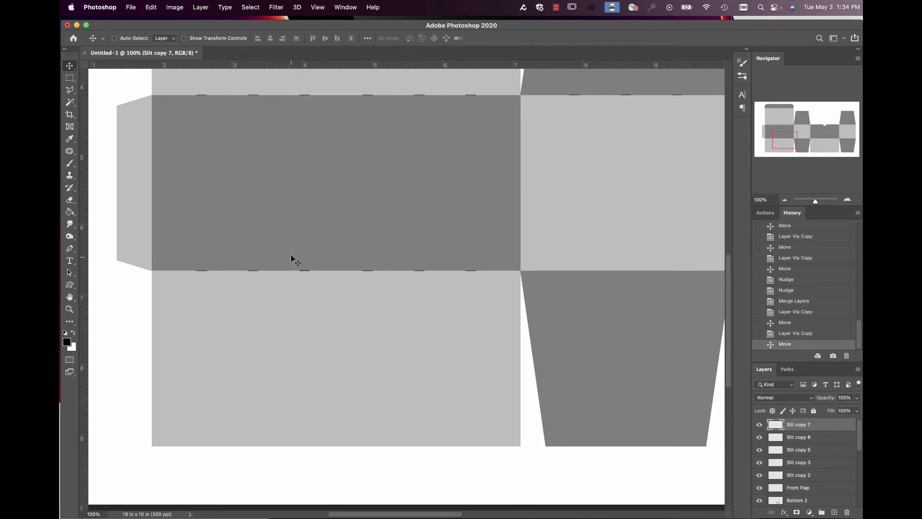
left_click(785, 200)
left_click(785, 199)
left_click(784, 199)
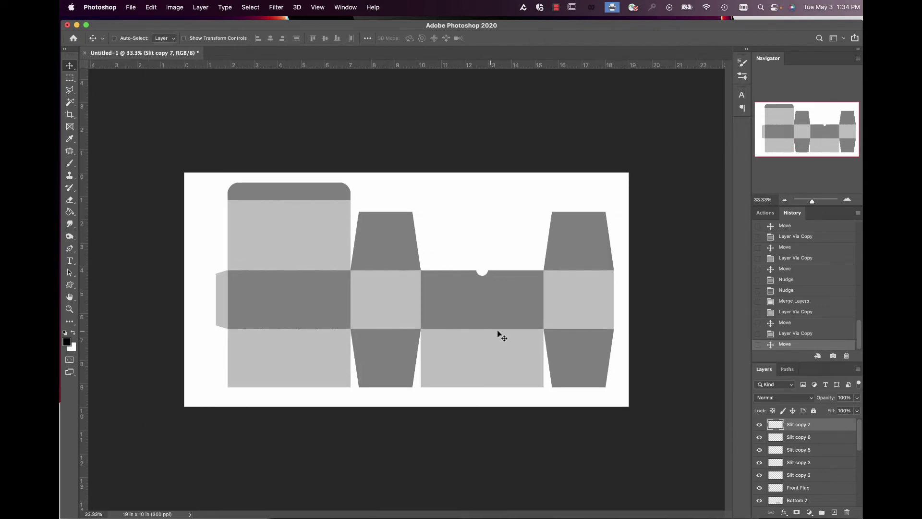
key("super+j")
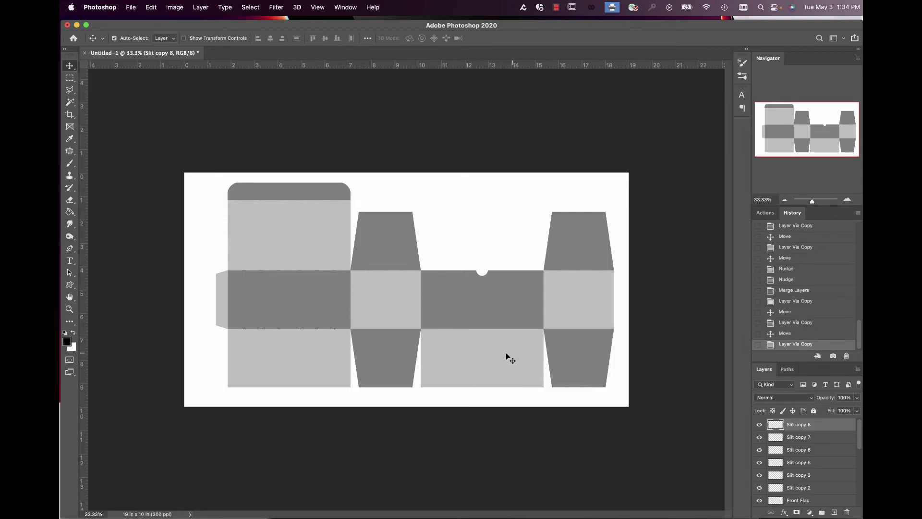
left_click_drag(335, 331, 526, 332)
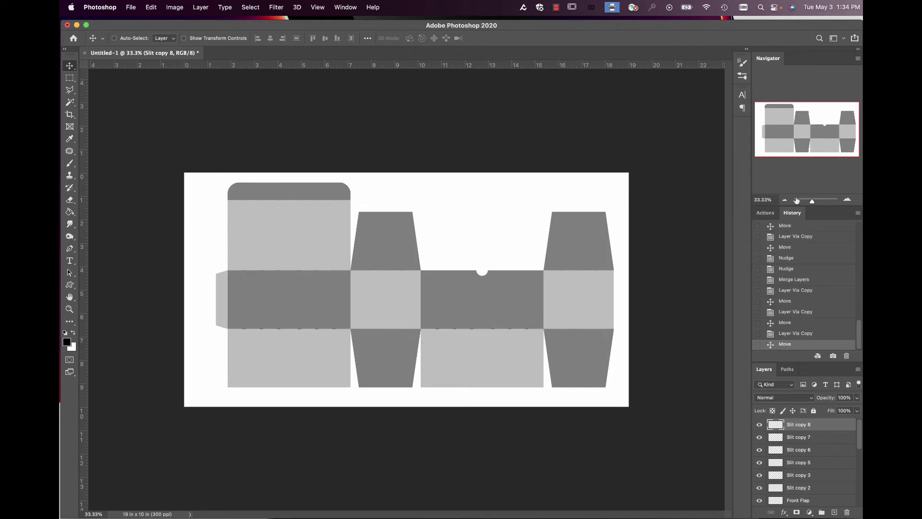
Examine up close how the slits sit on the lower fold of the notched panel.
left_click(847, 199)
left_click(847, 199)
left_click(847, 199)
left_click(847, 198)
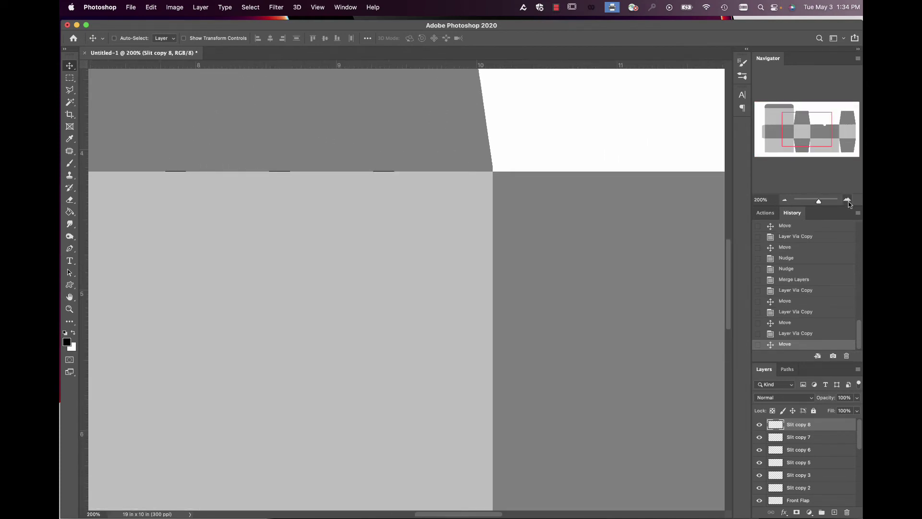
left_click(847, 199)
left_click(847, 199)
left_click_drag(816, 130, 823, 139)
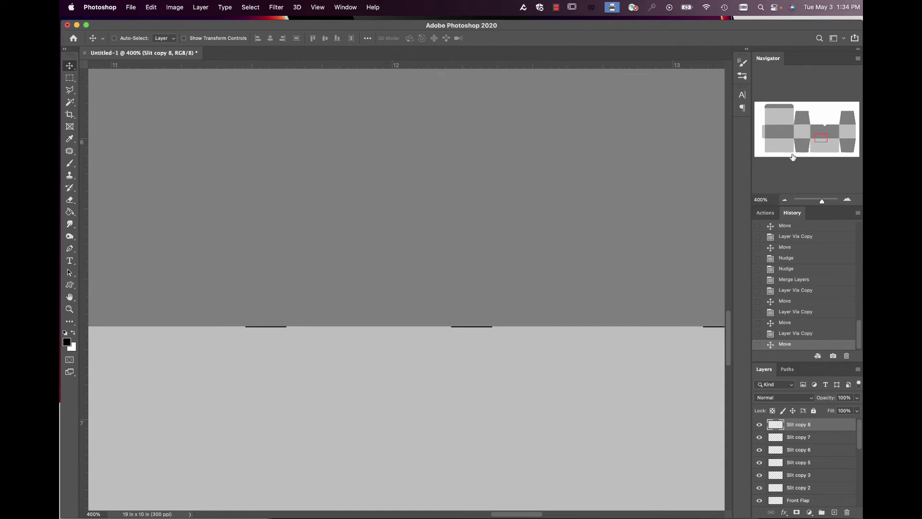
left_click(784, 200)
left_click(784, 200)
left_click(784, 199)
left_click(784, 200)
left_click(784, 200)
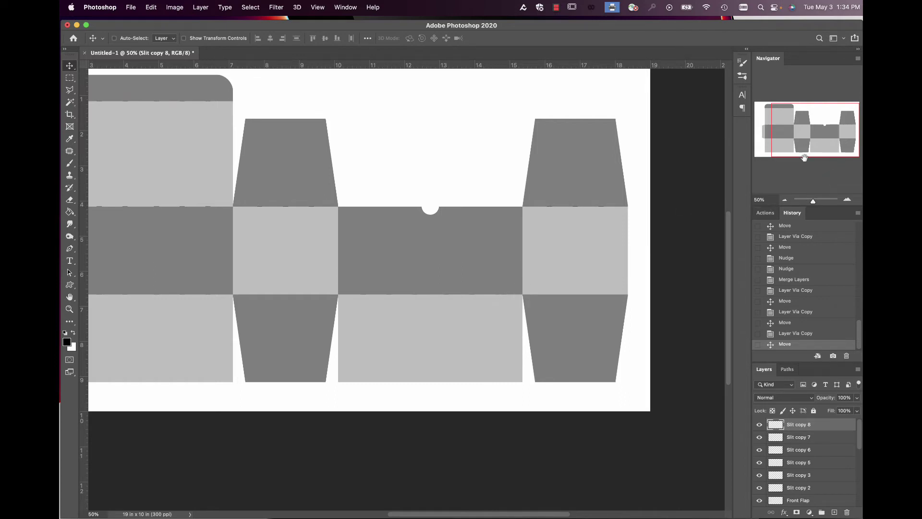
Select the slit row on the upper fold of the second side panel and toggle its layer off and on to verify it.
left_click(847, 200)
left_click(848, 200)
left_click(847, 200)
left_click_drag(817, 140, 843, 131)
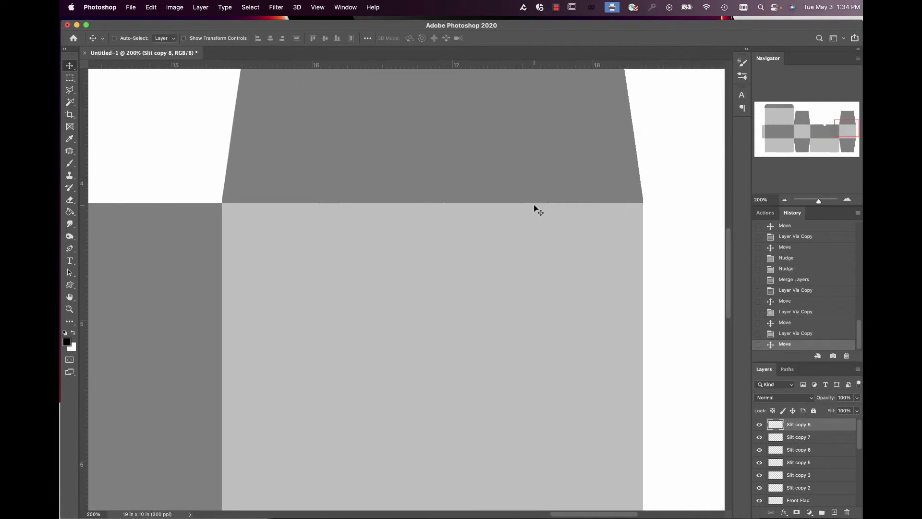
left_click(847, 200)
left_click(847, 200)
left_click(847, 199)
left_click(847, 200)
left_click_drag(845, 130, 845, 128)
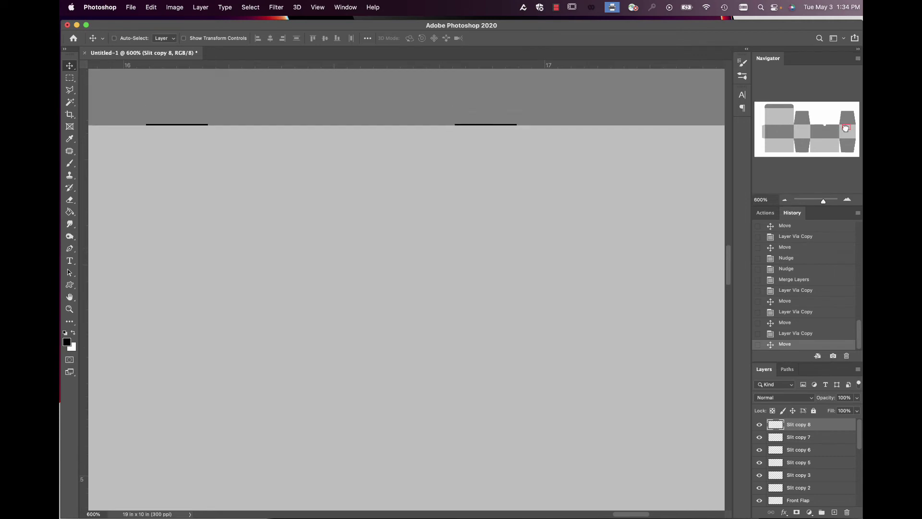
left_click(114, 38)
left_click(179, 125)
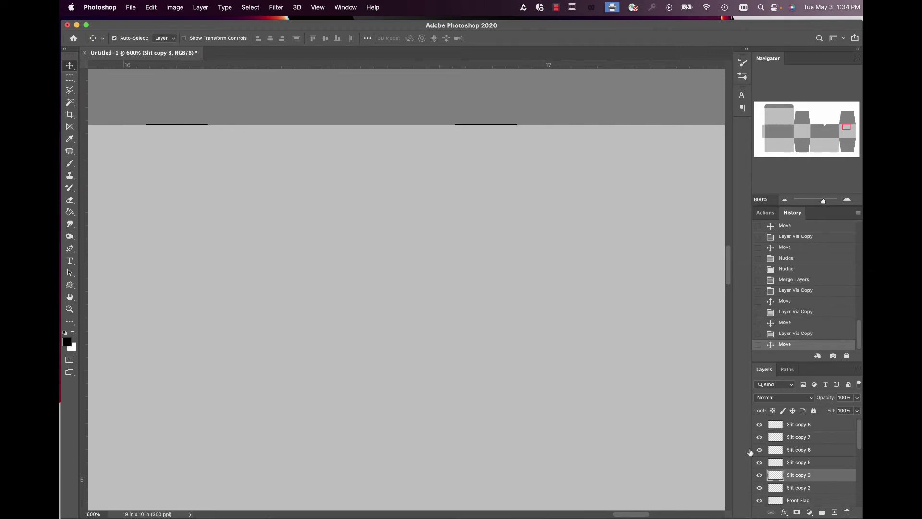
left_click(759, 476)
left_click(759, 476)
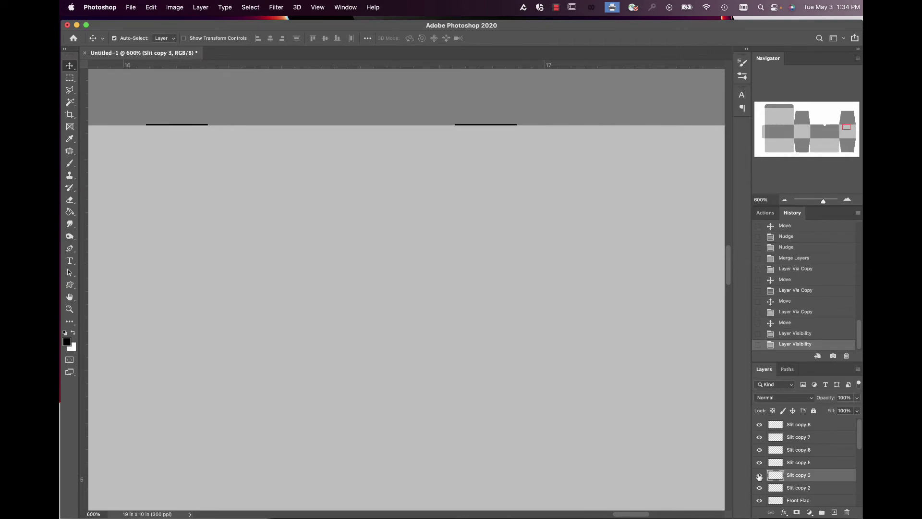
Duplicate the second side panel's upper slit row and move the copy straight down onto that panel's lower fold.
key("super+j")
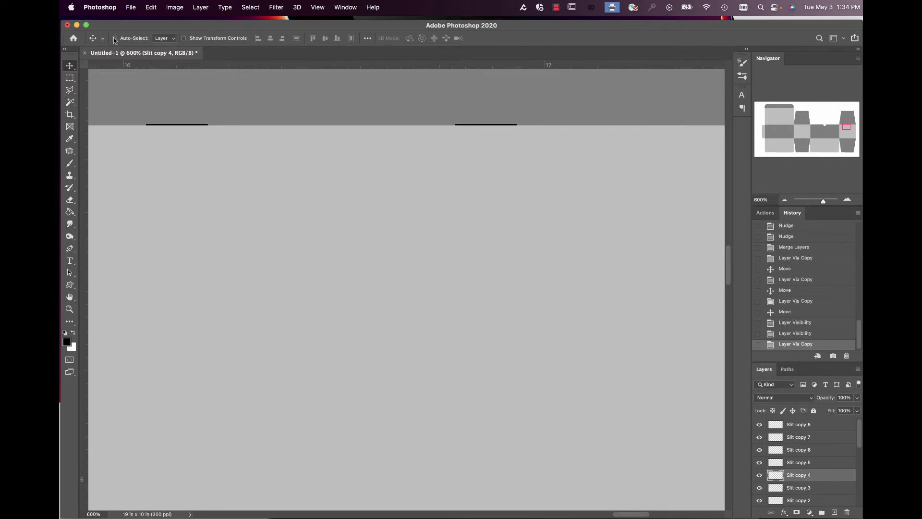
left_click(784, 200)
left_click(784, 200)
left_click(784, 200)
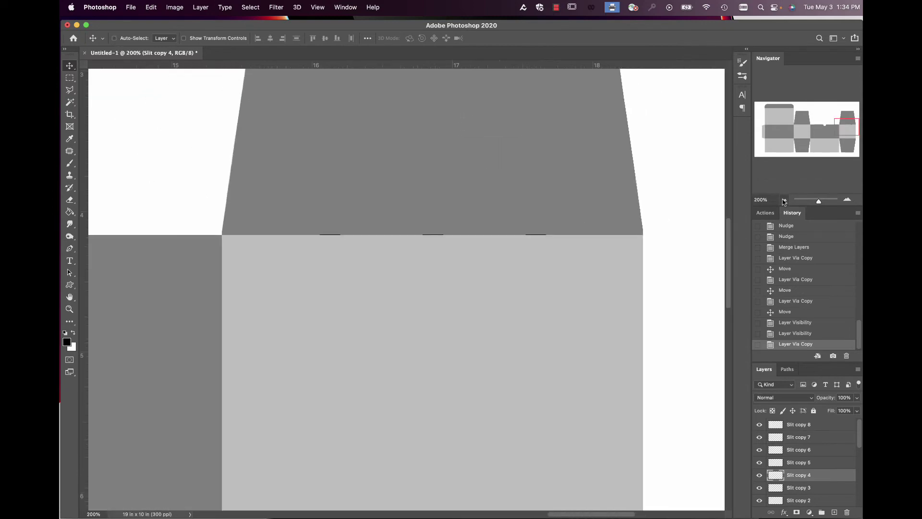
left_click(784, 200)
left_click(784, 200)
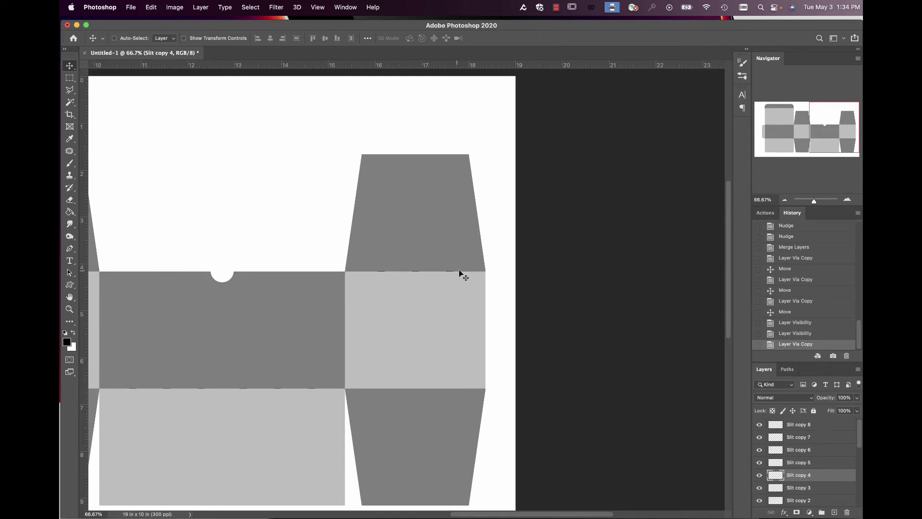
left_click_drag(455, 273, 455, 390)
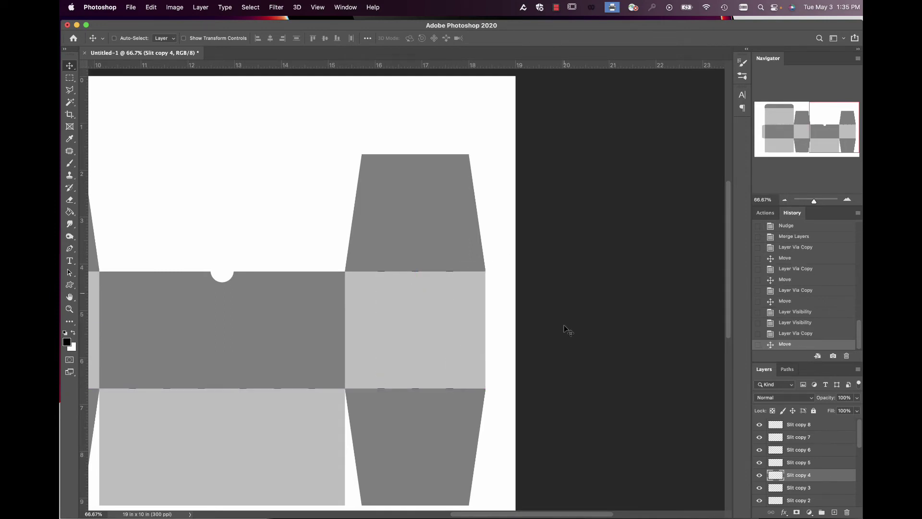
Duplicate the second side panel's lower slit row and move the copy across onto the lower fold of the first side panel.
left_click(784, 199)
left_click(784, 200)
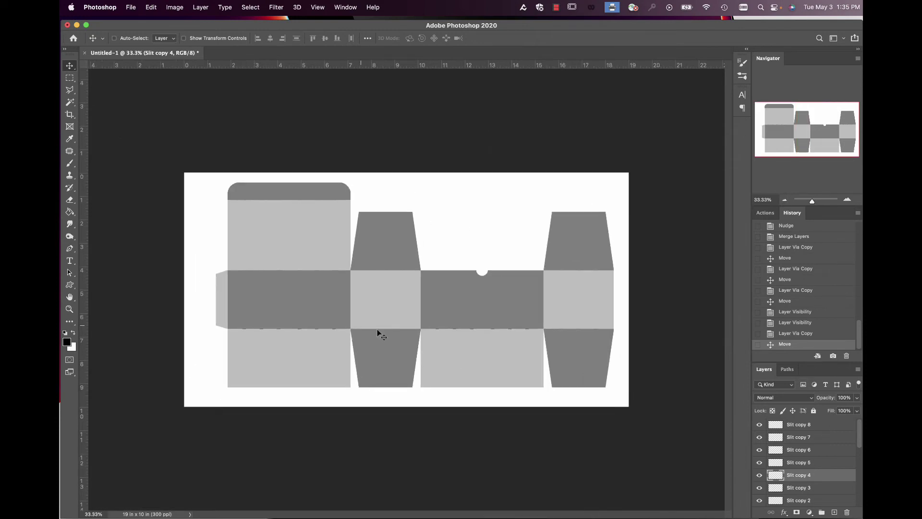
key("super+j")
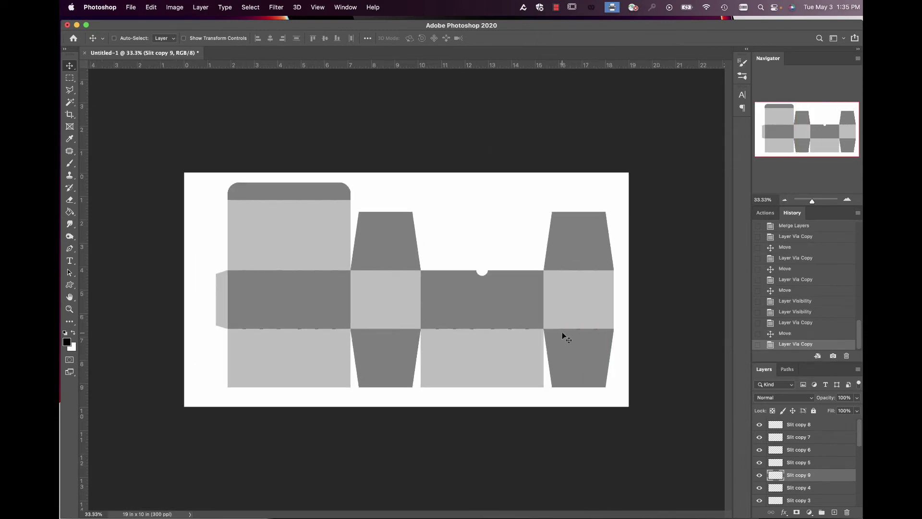
left_click_drag(561, 329, 368, 330)
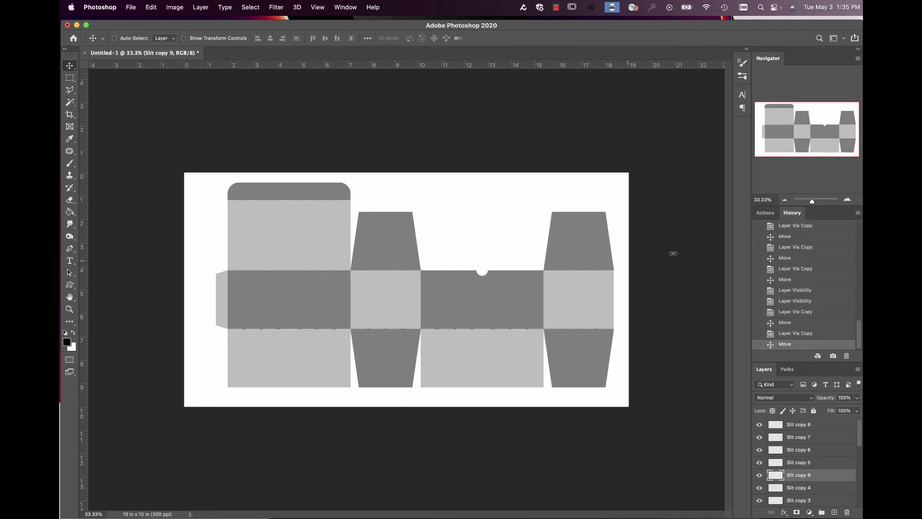
Examine up close how the slits sit on the lower fold of the first side panel.
left_click(847, 199)
left_click(847, 199)
left_click(847, 199)
left_click(847, 199)
left_click(847, 199)
left_click(847, 199)
left_click_drag(814, 130, 795, 138)
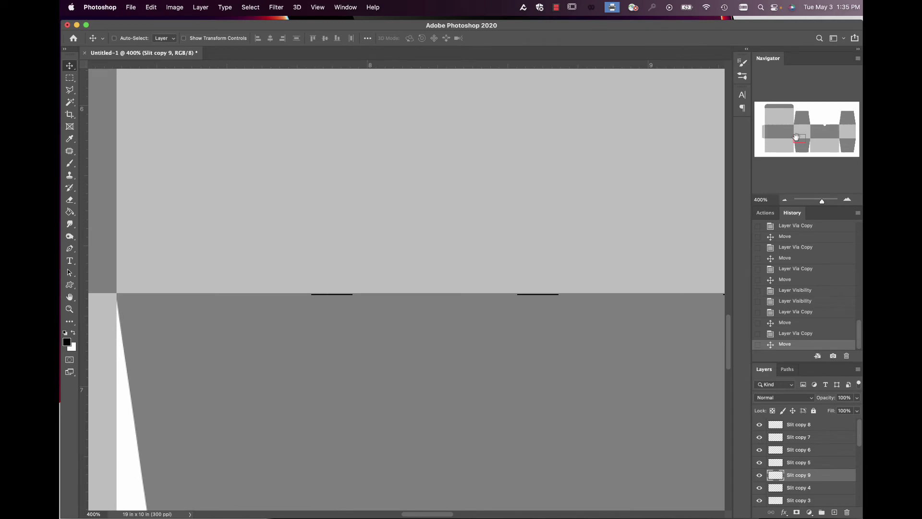
left_click(846, 199)
left_click(847, 199)
left_click(847, 199)
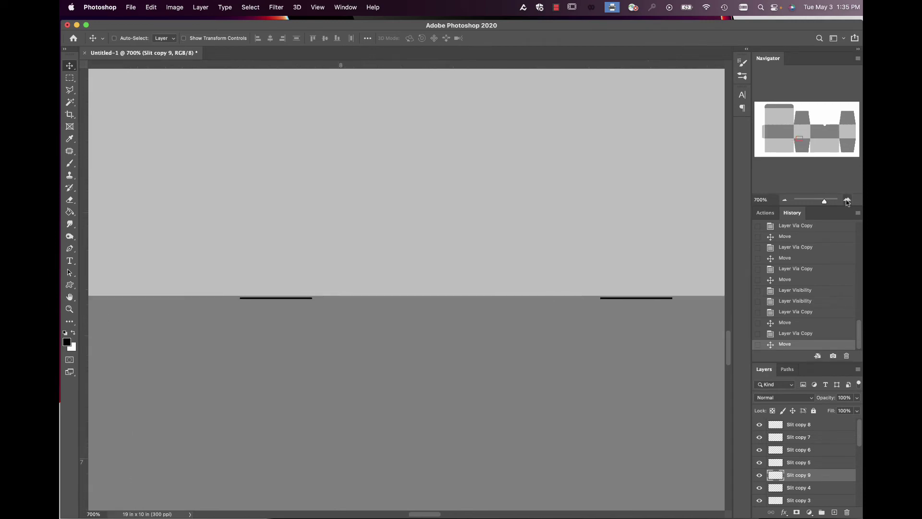
Select the slit row on the second side panel's lower fold and nudge it down slightly to sit just below the fold line.
left_click_drag(799, 139, 844, 138)
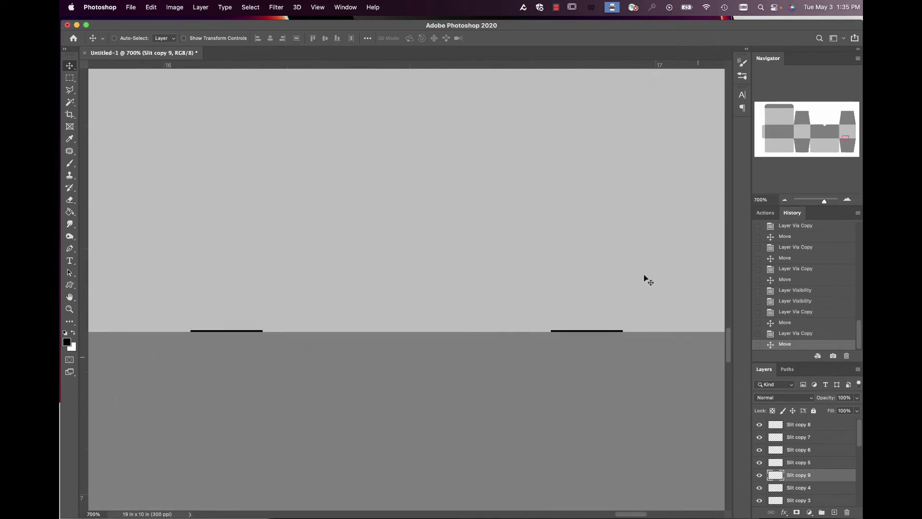
left_click(115, 38)
left_click(238, 331)
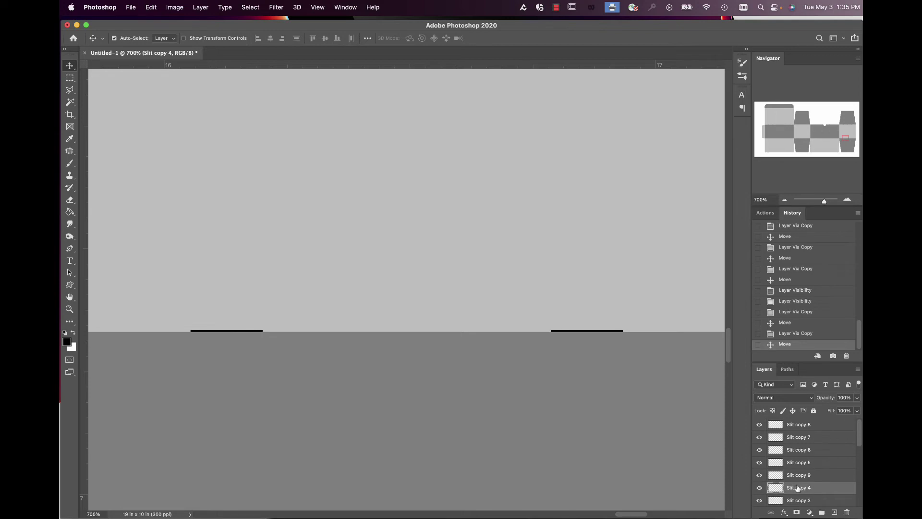
key("Down")
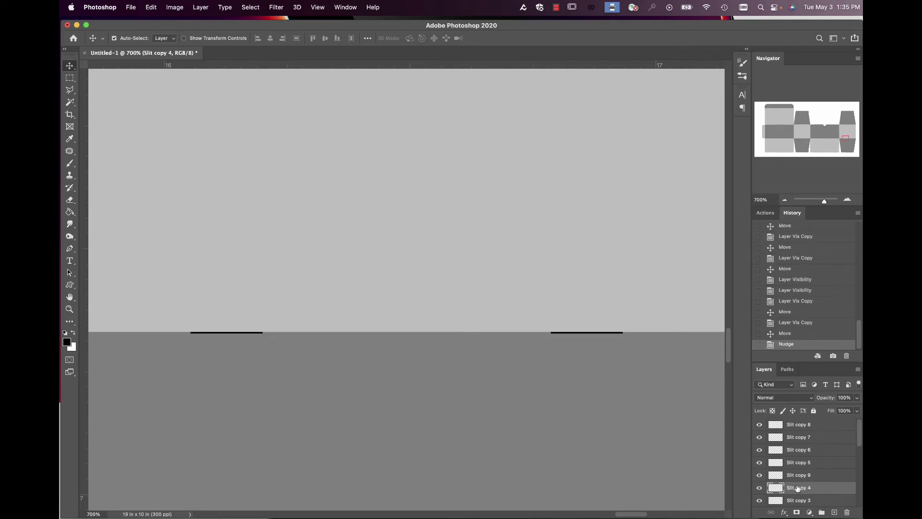
Duplicate the second side panel's lower slit row and rotate the copy 90° clockwise.
left_click(785, 200)
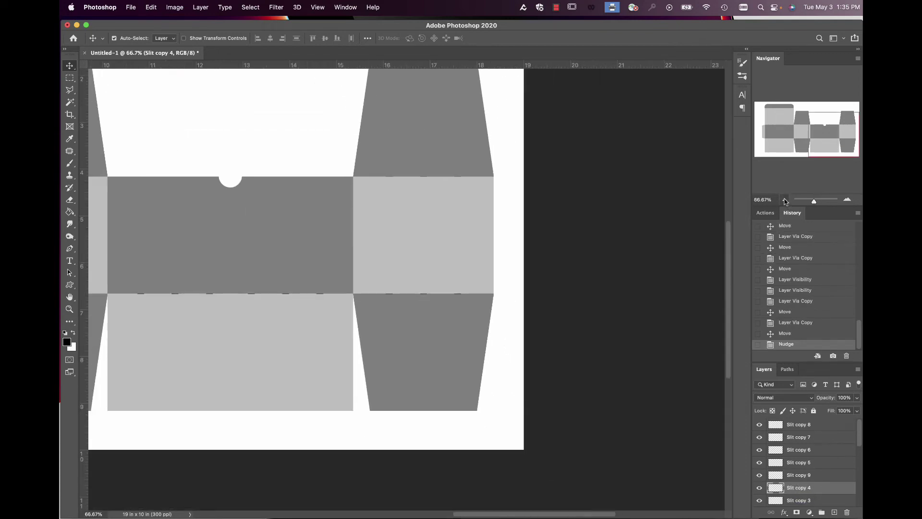
left_click(785, 200)
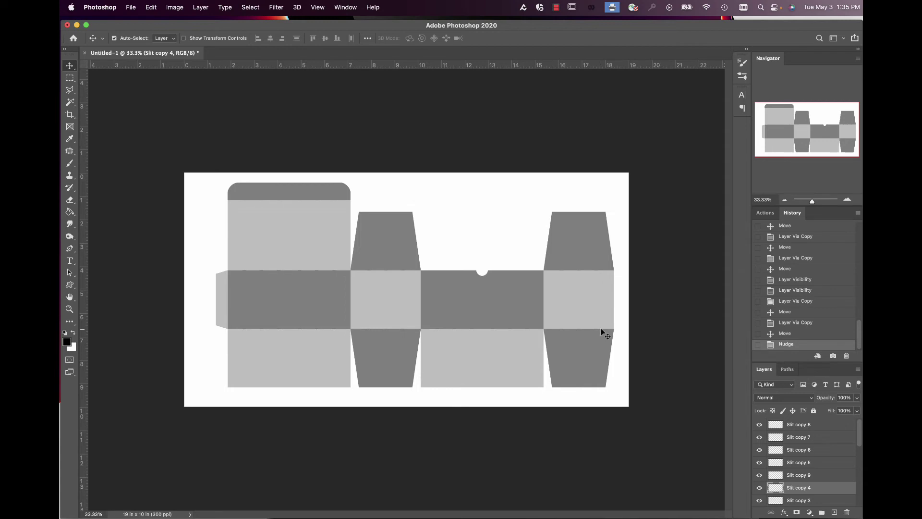
key("super+j")
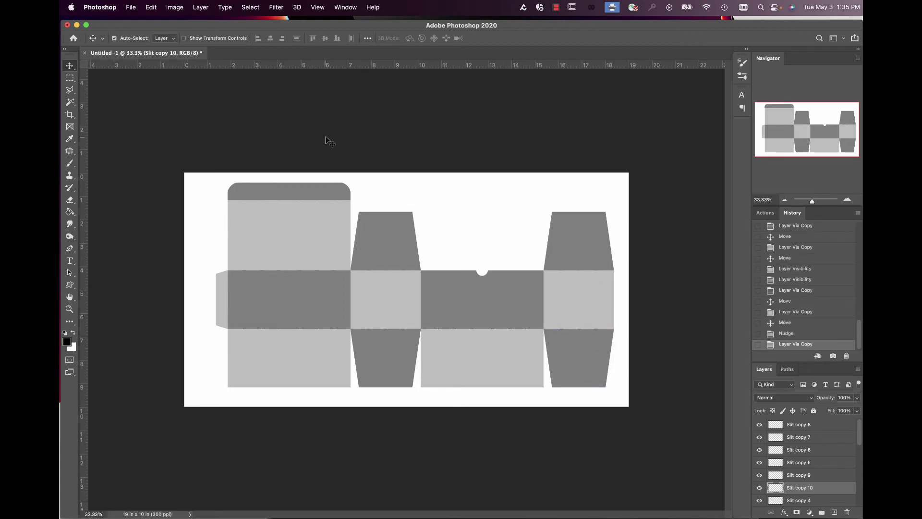
left_click(150, 7)
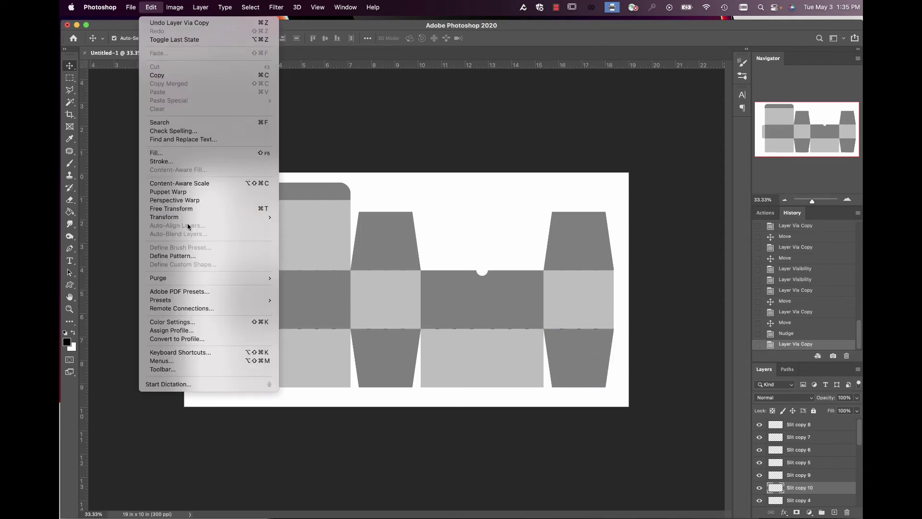
mouse_move(188, 219)
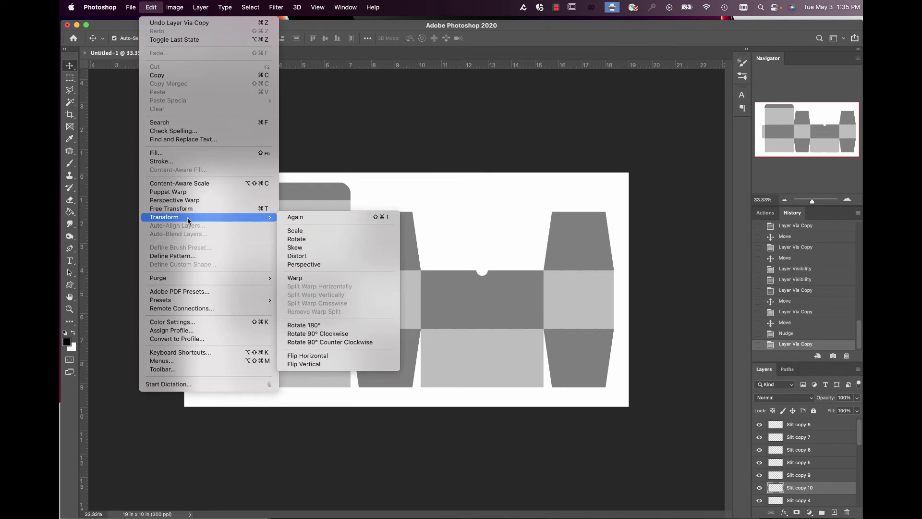
left_click(320, 335)
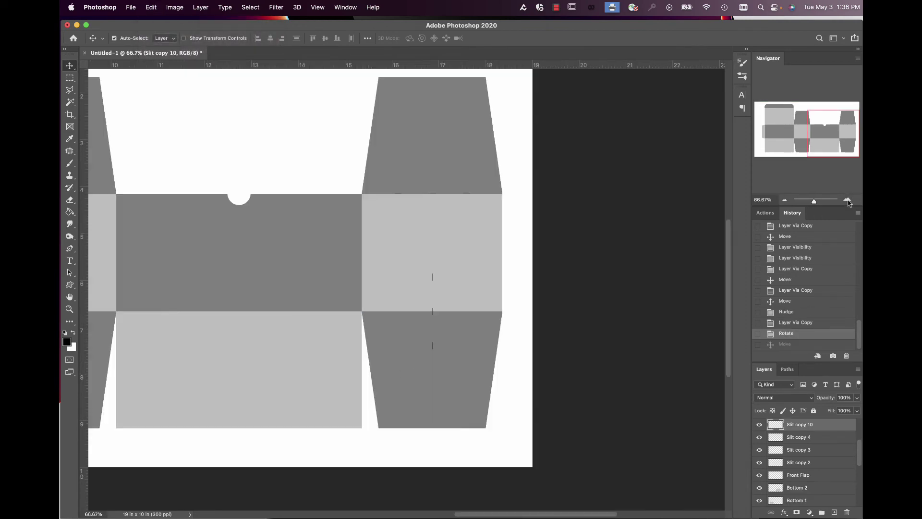
Move the rotated slit row onto the vertical fold between the notched panel and the second side panel, and check its alignment up close.
left_click(847, 200)
left_click(848, 200)
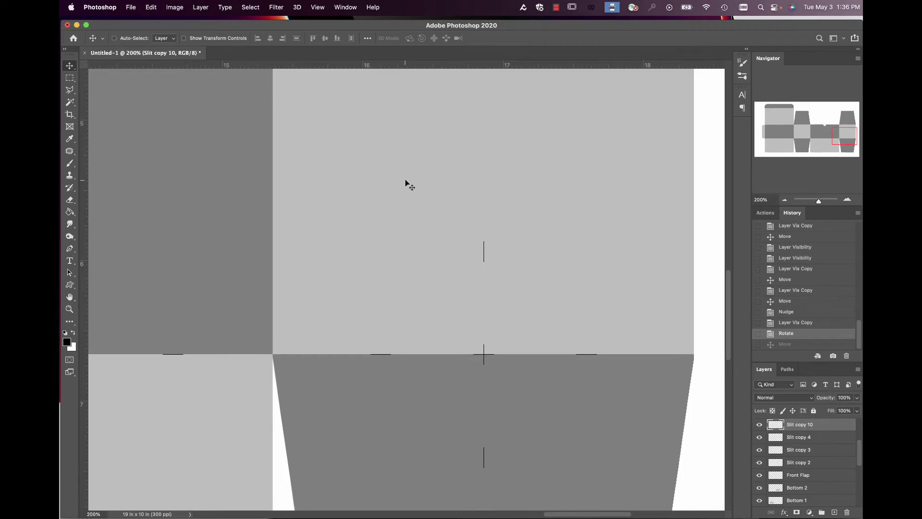
left_click_drag(484, 249, 271, 85)
left_click_drag(847, 124, 838, 123)
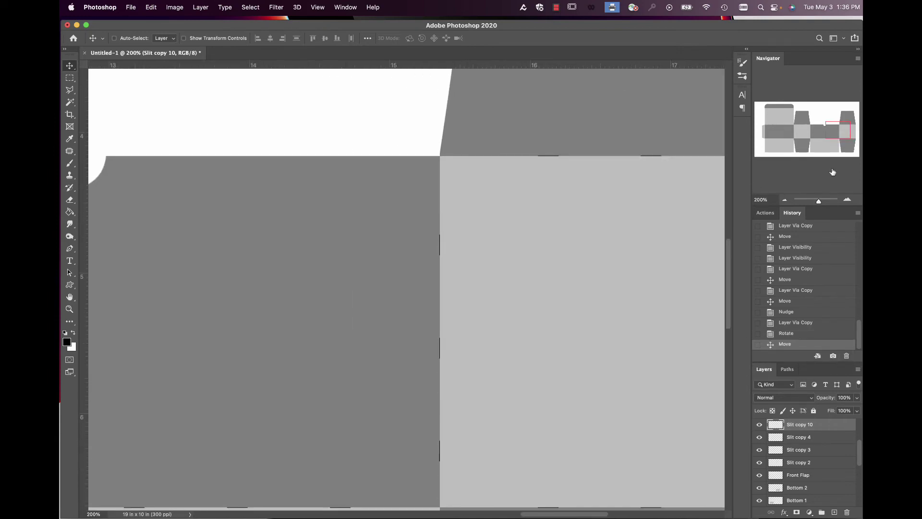
left_click(847, 199)
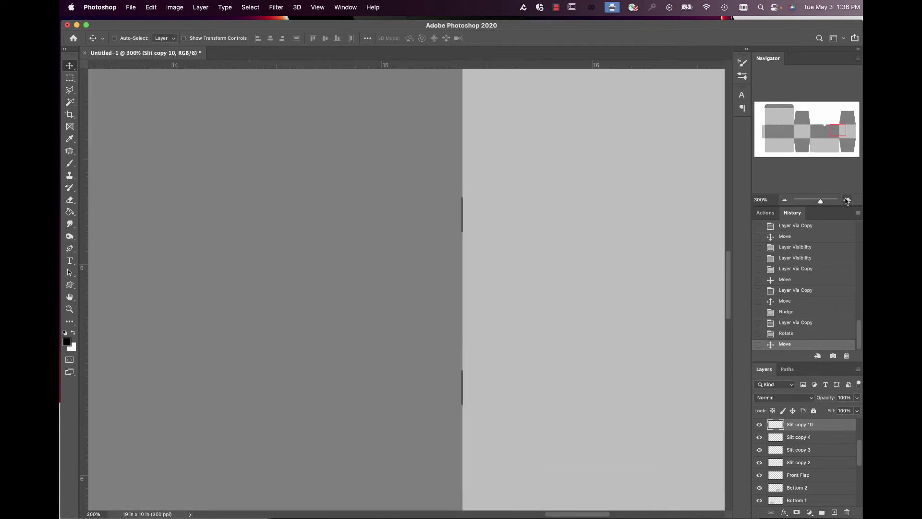
left_click(846, 200)
left_click(847, 200)
left_click(846, 200)
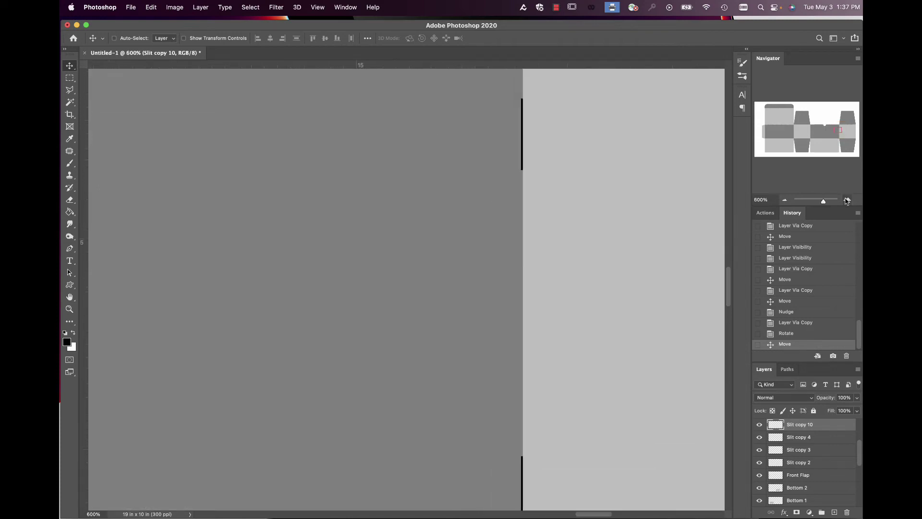
Duplicate the vertical slit row and move the copy straight across onto the fold between the first side panel and the notched panel.
left_click(785, 200)
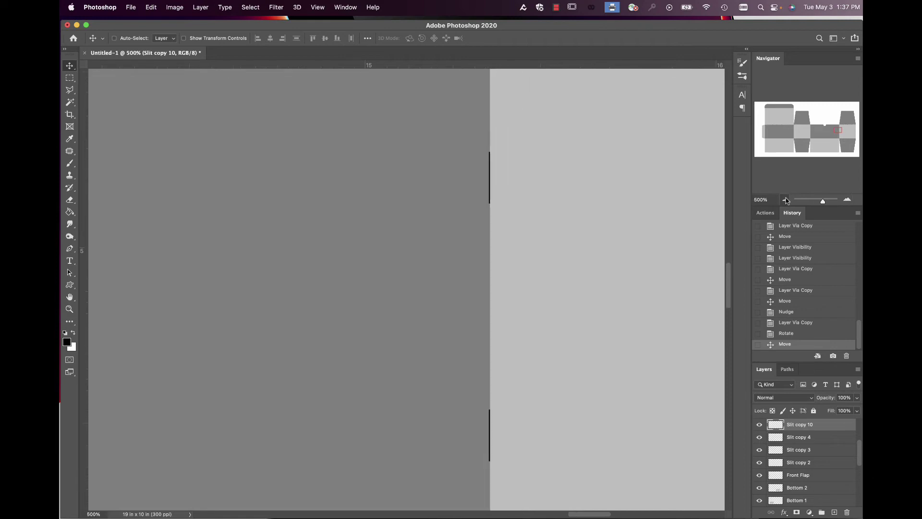
left_click(785, 200)
left_click(785, 200)
left_click(785, 200)
left_click(785, 200)
left_click(785, 199)
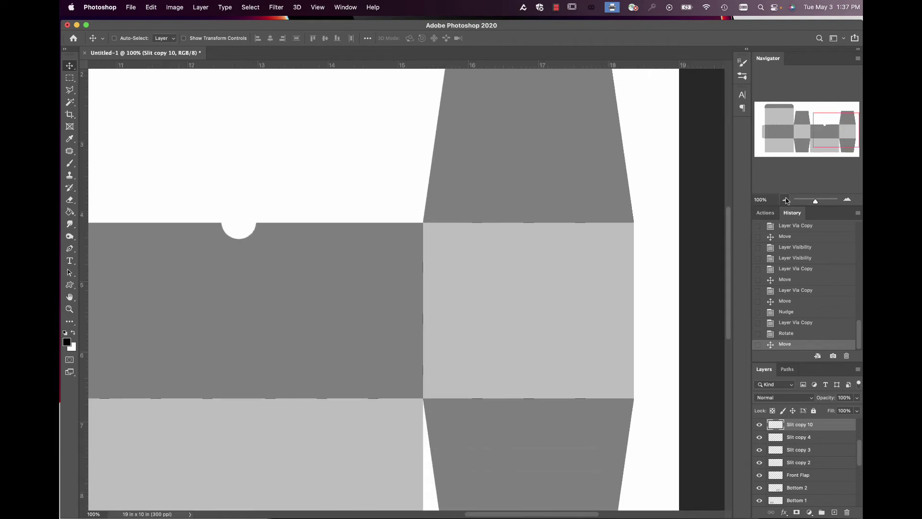
key("super+j")
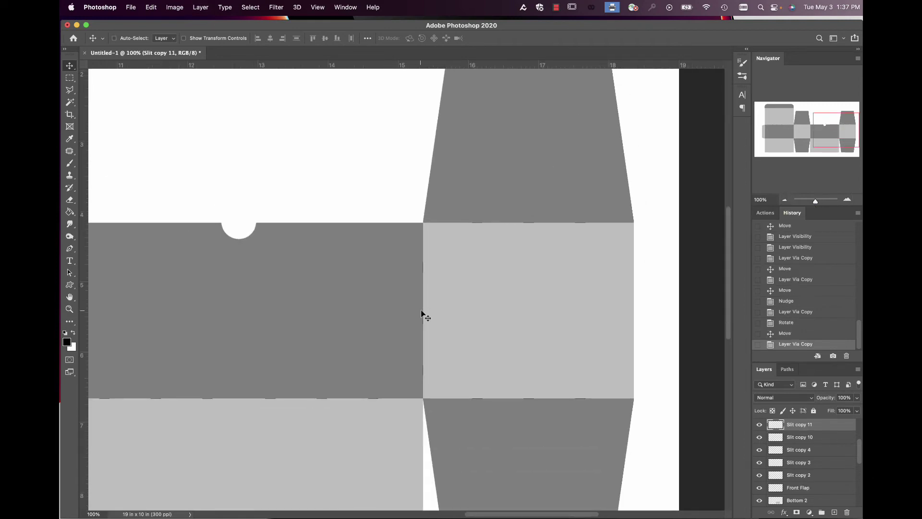
left_click_drag(417, 321, 154, 321)
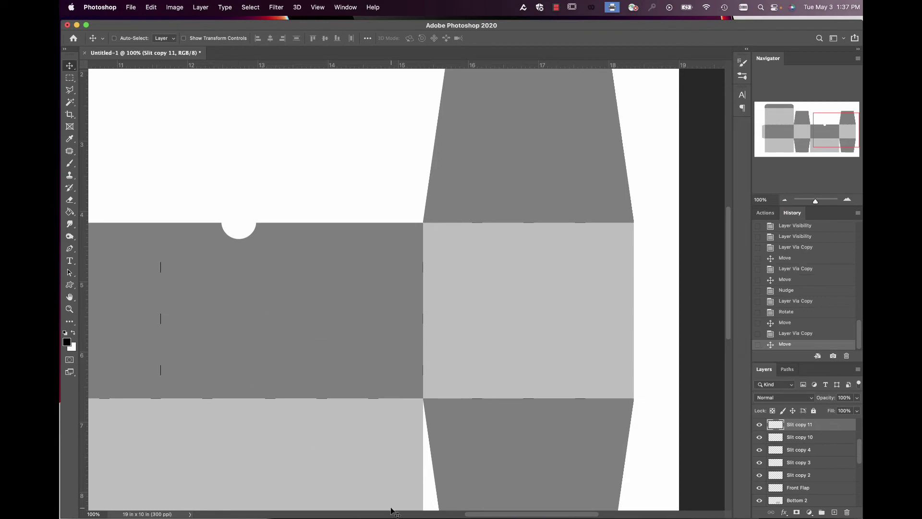
scroll(485, 480, "left", 10)
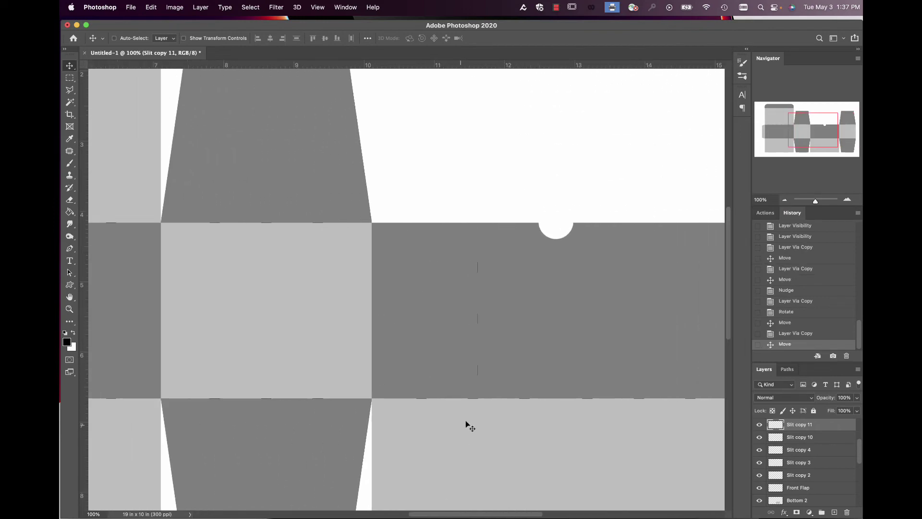
left_click_drag(477, 318, 372, 314)
left_click(844, 202)
left_click(844, 202)
left_click(844, 203)
left_click(845, 202)
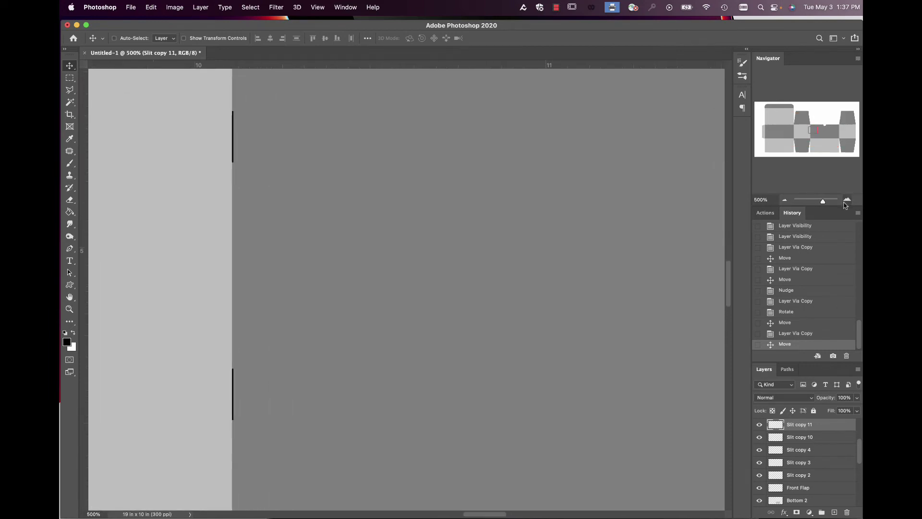
Duplicate that vertical slit row and move the copy onto the fold between the wide tabbed panel and the first side panel, checking its alignment.
left_click(784, 200)
left_click(784, 201)
left_click(785, 200)
left_click(784, 200)
left_click(785, 200)
left_click(785, 200)
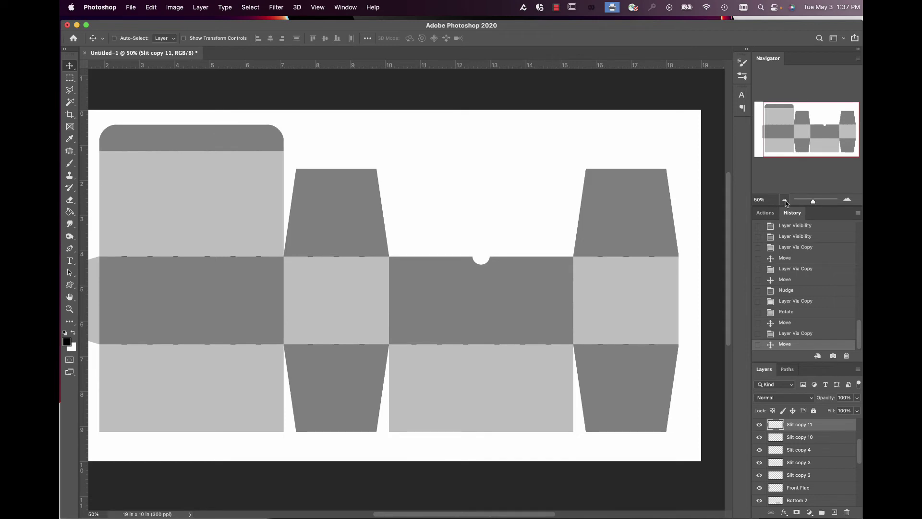
key("super+j")
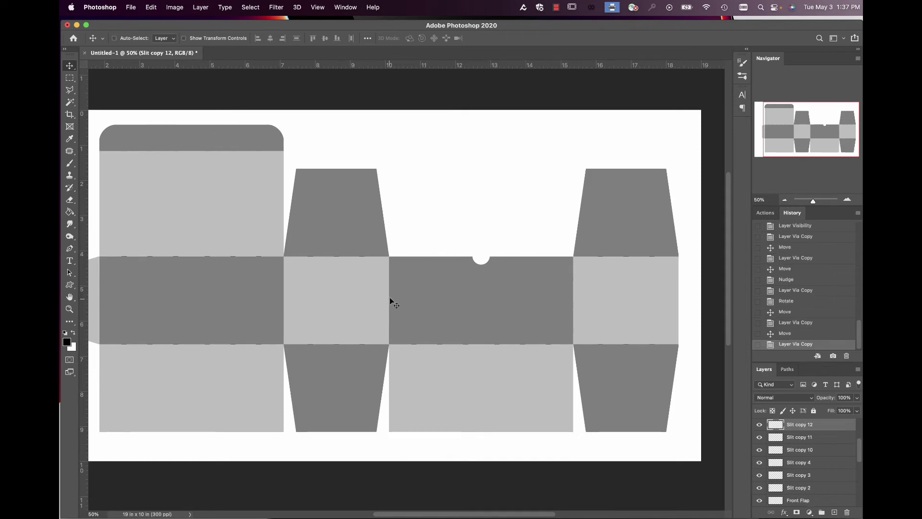
left_click_drag(389, 304, 284, 303)
left_click(847, 198)
left_click(847, 199)
left_click(847, 199)
left_click(847, 198)
left_click(847, 199)
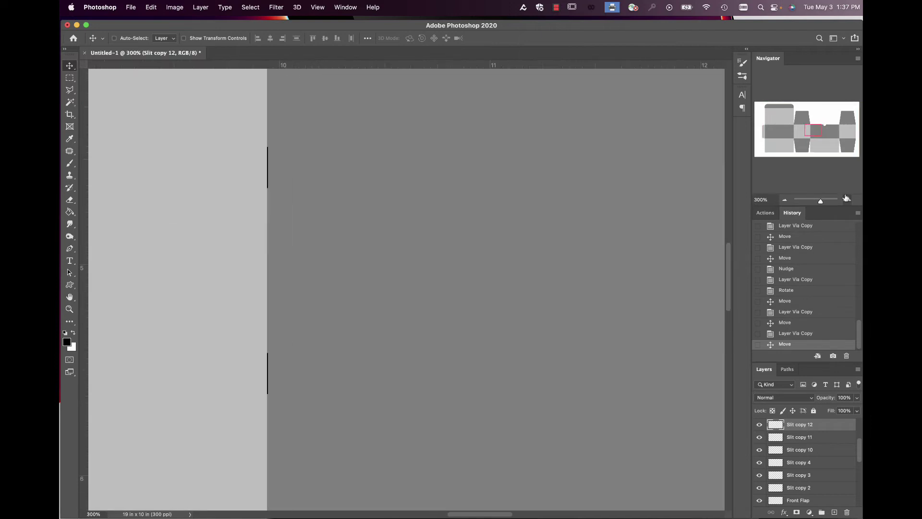
left_click_drag(815, 129, 794, 132)
left_click(847, 200)
left_click(847, 200)
left_click(847, 200)
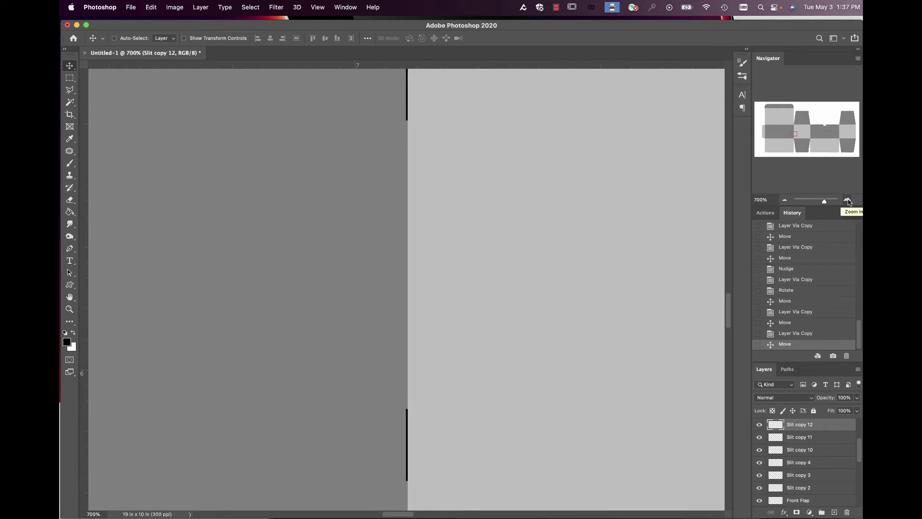
Duplicate the vertical slit row again and move the copy straight across onto the glue tab's fold, checking its alignment.
left_click(784, 200)
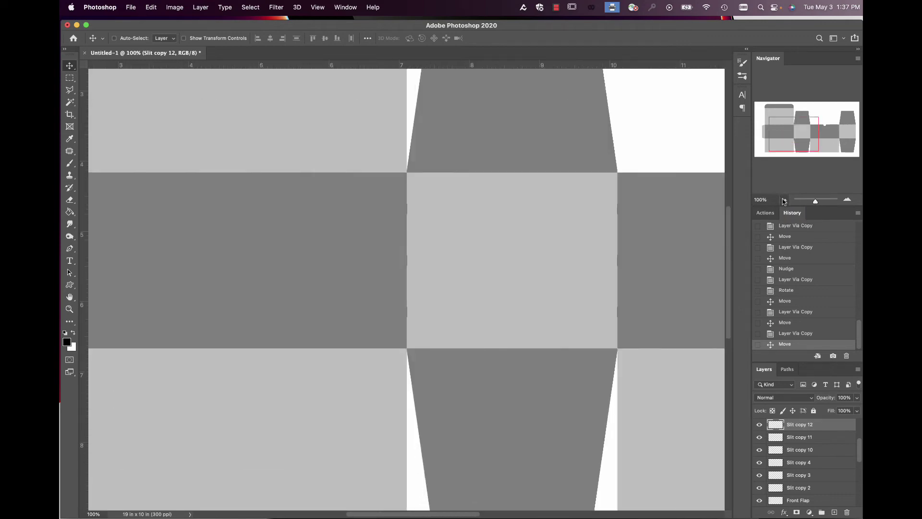
key("super+j")
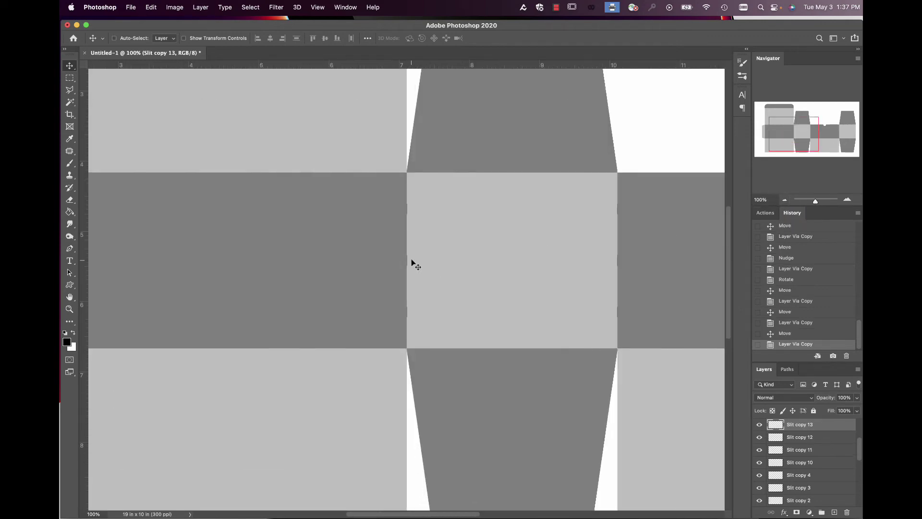
left_click_drag(407, 264, 167, 263)
left_click_drag(431, 513, 395, 513)
left_click_drag(385, 268, 257, 263)
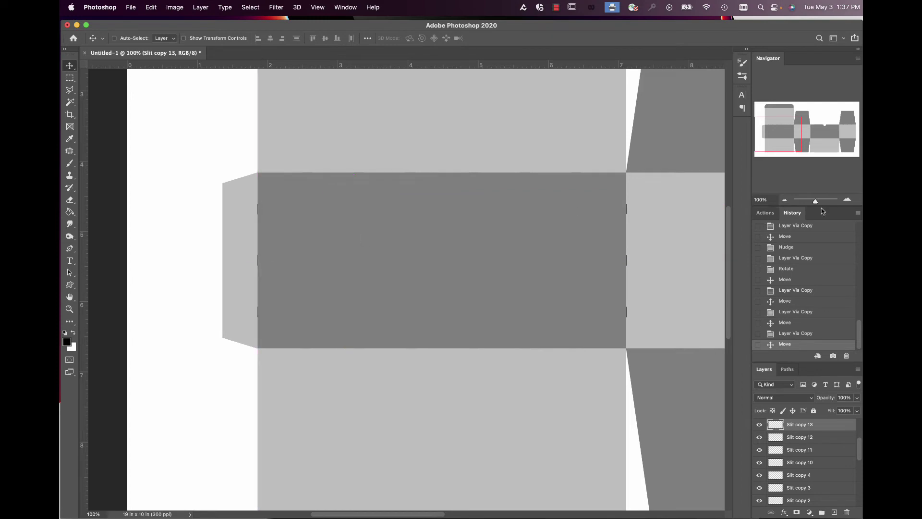
left_click(847, 200)
left_click(847, 200)
left_click(847, 200)
left_click_drag(778, 134, 756, 133)
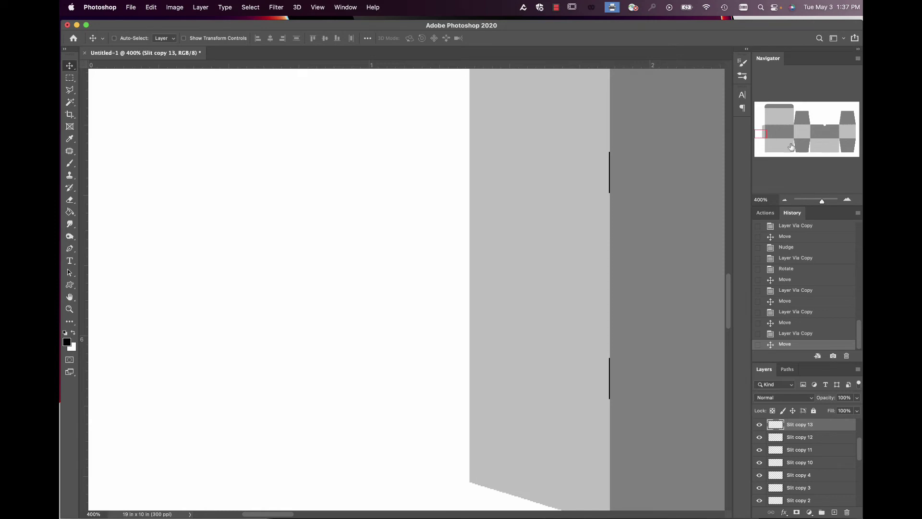
Merge the slit layers from Slit copy 13 down to Slit copy 2 into one layer.
left_click(783, 200)
left_click(783, 201)
left_click(784, 201)
left_click(783, 201)
left_click(784, 200)
left_click(783, 200)
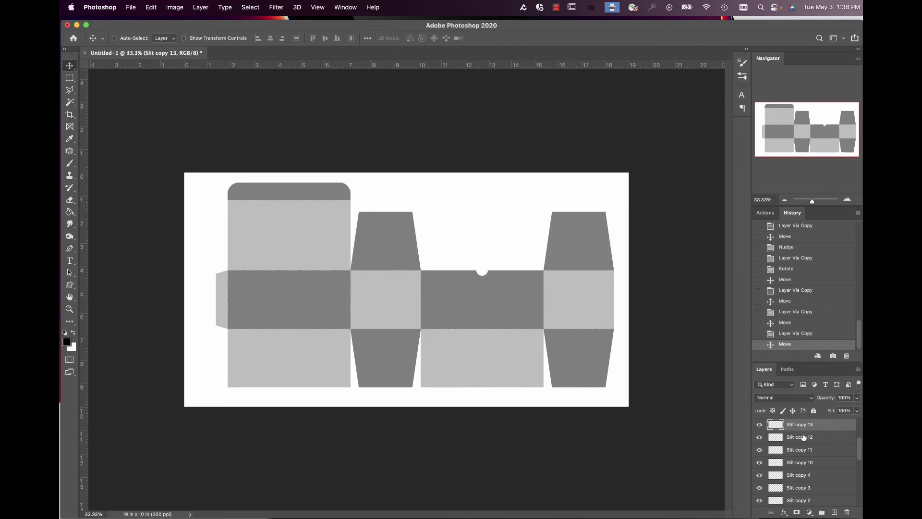
left_click_drag(859, 446, 859, 456)
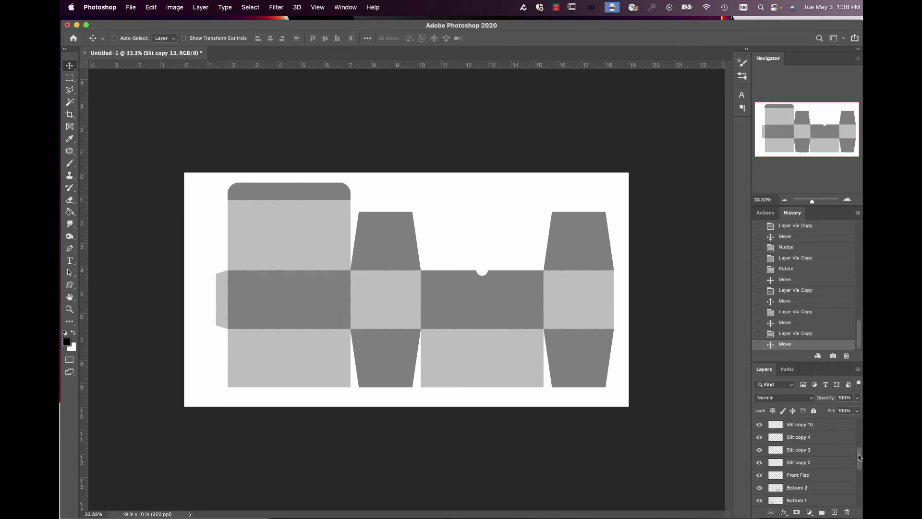
left_click(812, 464, "shift")
left_click_drag(859, 457, 860, 456)
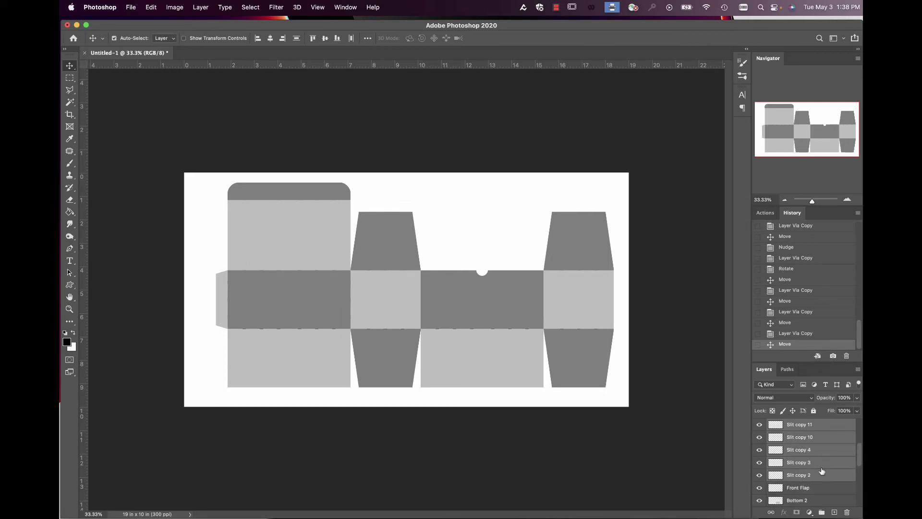
key("super+e")
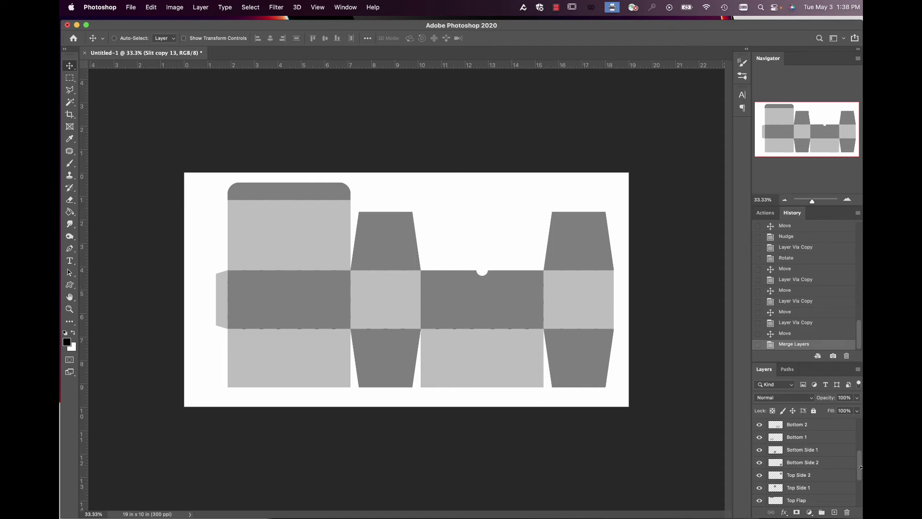
Merge the layers from Slit copy 8 down to Slit copy 13 into one layer and toggle its visibility off and on.
left_click_drag(860, 468, 859, 430)
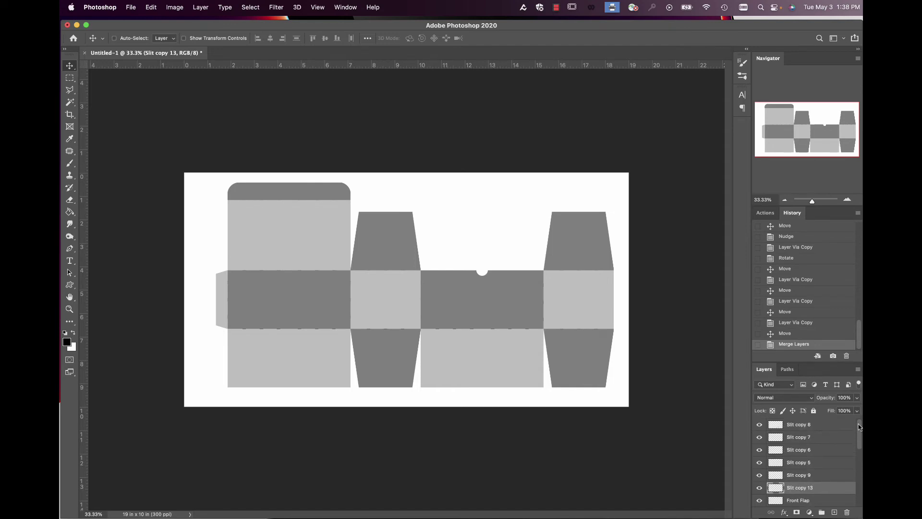
left_click(809, 426, "shift")
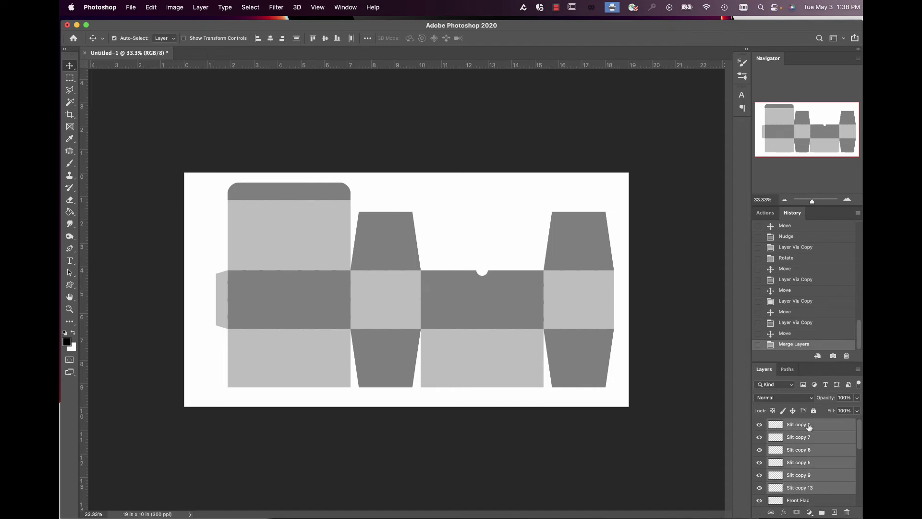
key("super+e")
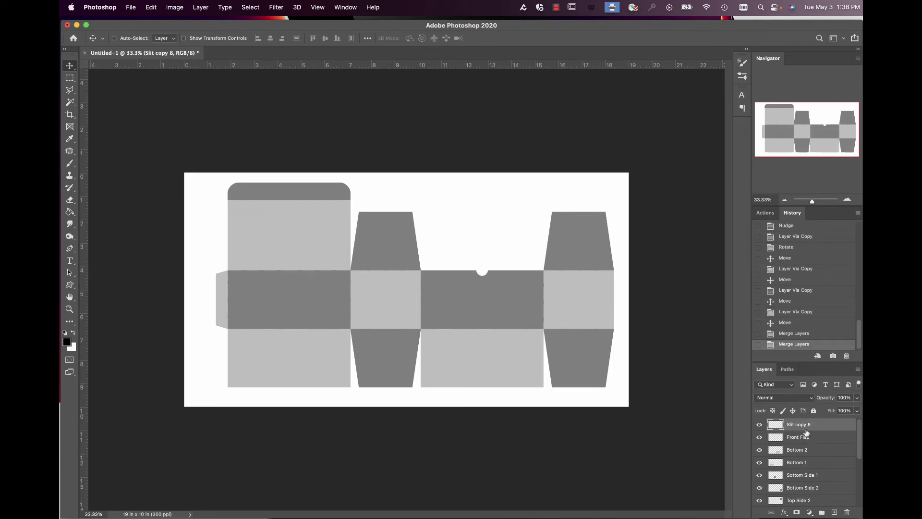
left_click(760, 424)
left_click(759, 424)
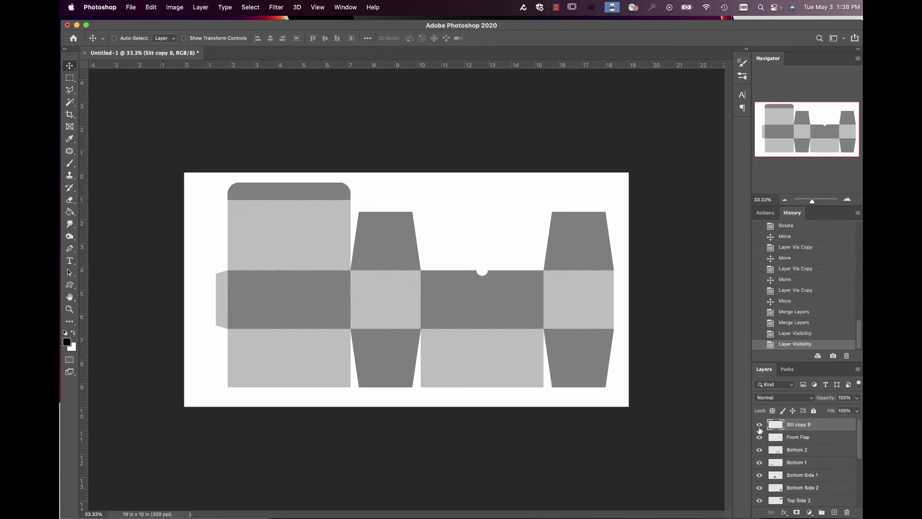
Merge all box panel layers from Front Flap down to Front into one layer, leaving the slit layer and Background separate.
left_click(801, 442)
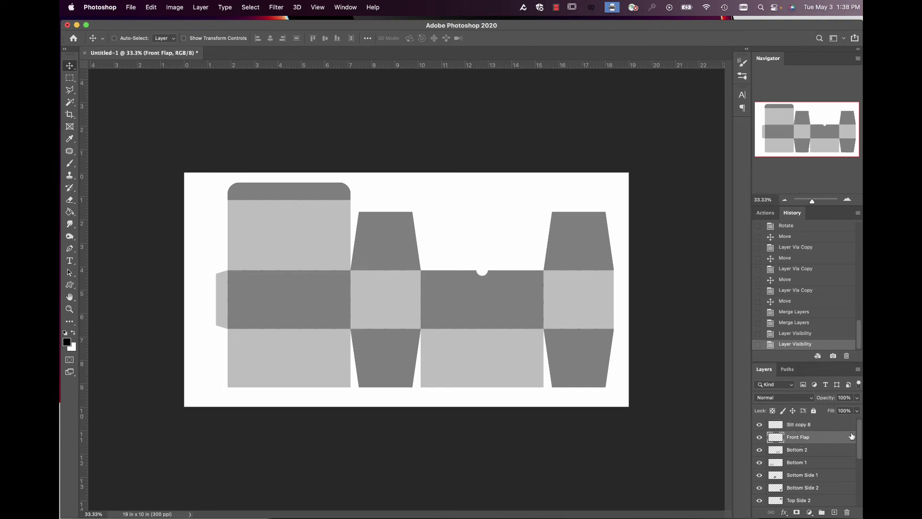
left_click_drag(857, 430, 852, 485)
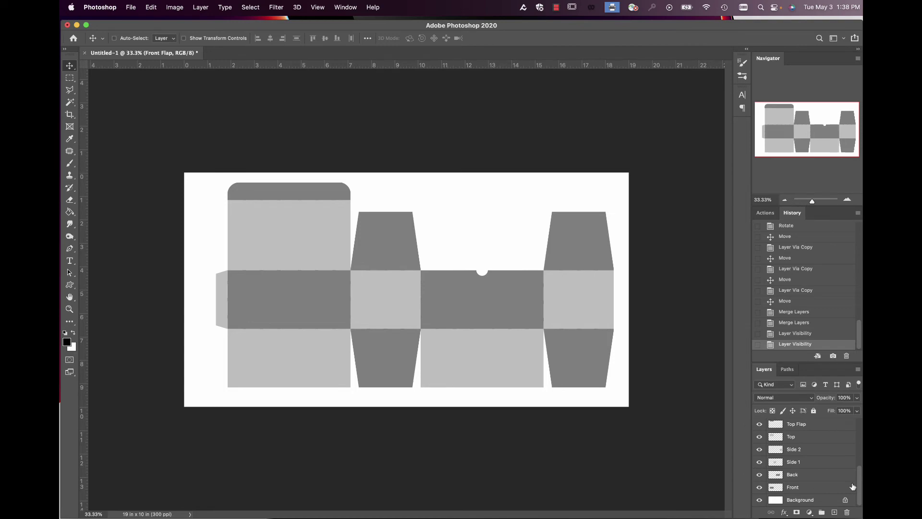
left_click(818, 487, "shift")
left_click_drag(856, 488, 854, 440)
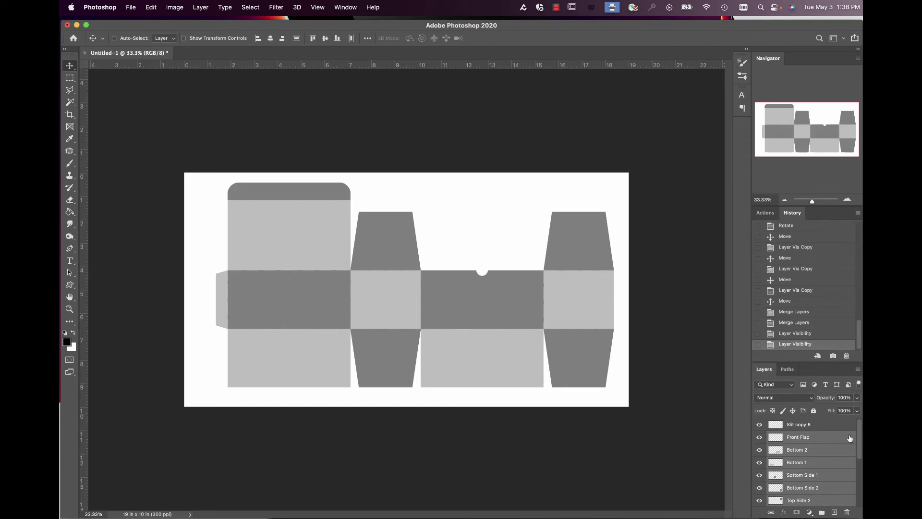
left_click_drag(859, 431, 860, 485)
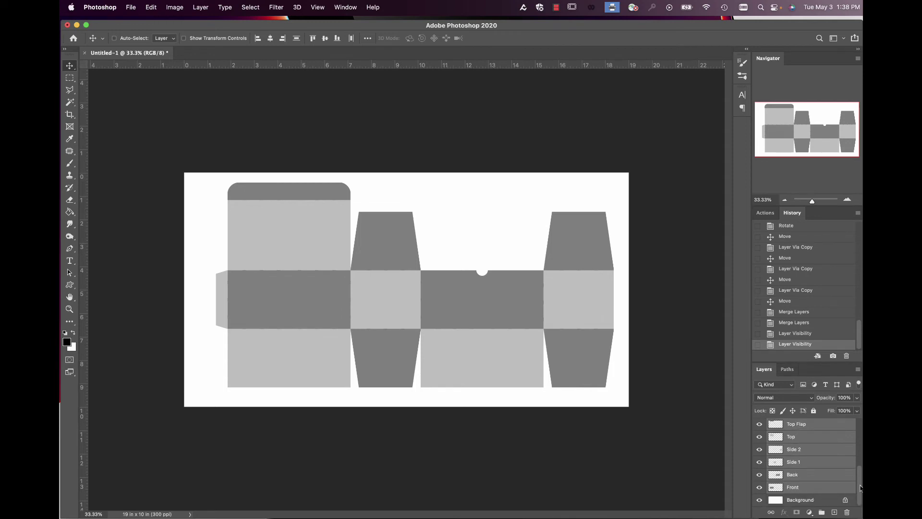
key("super+e")
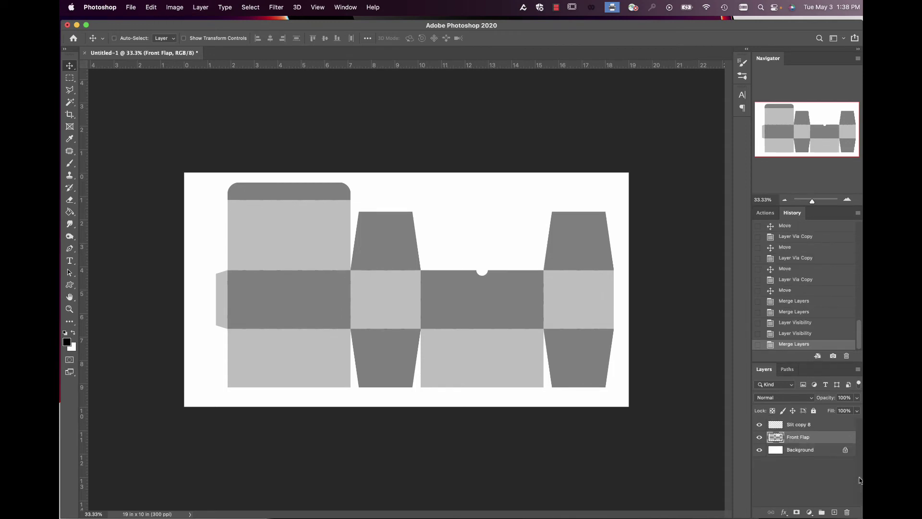
Hide the merged panel layer to inspect the slit marks on their own, and show it again.
left_click(759, 437)
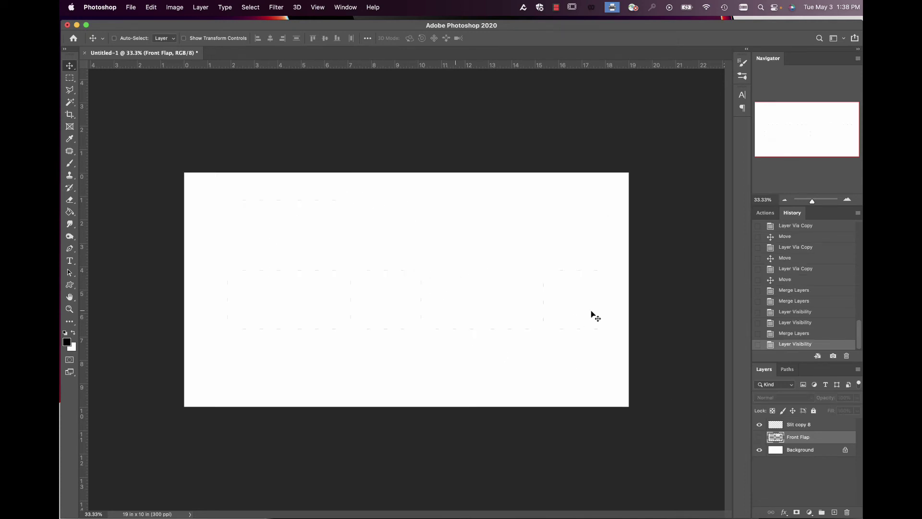
left_click(847, 199)
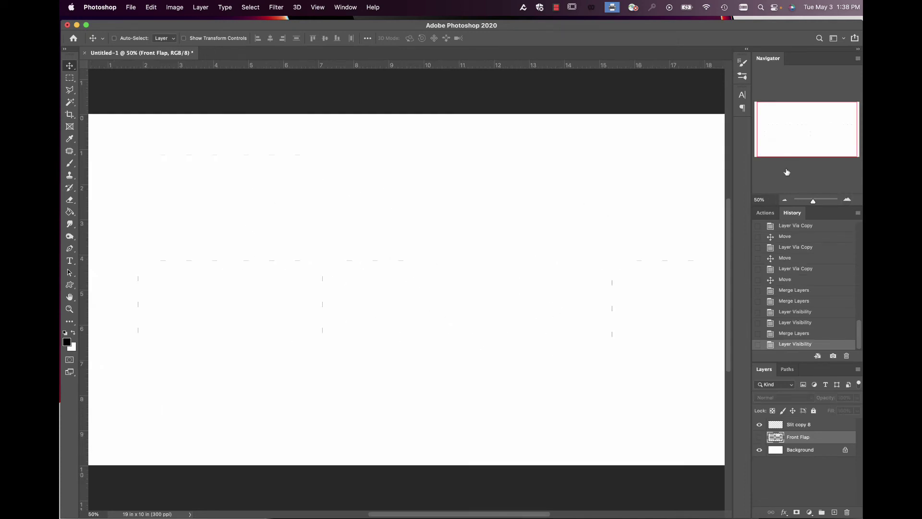
left_click_drag(805, 162, 809, 148)
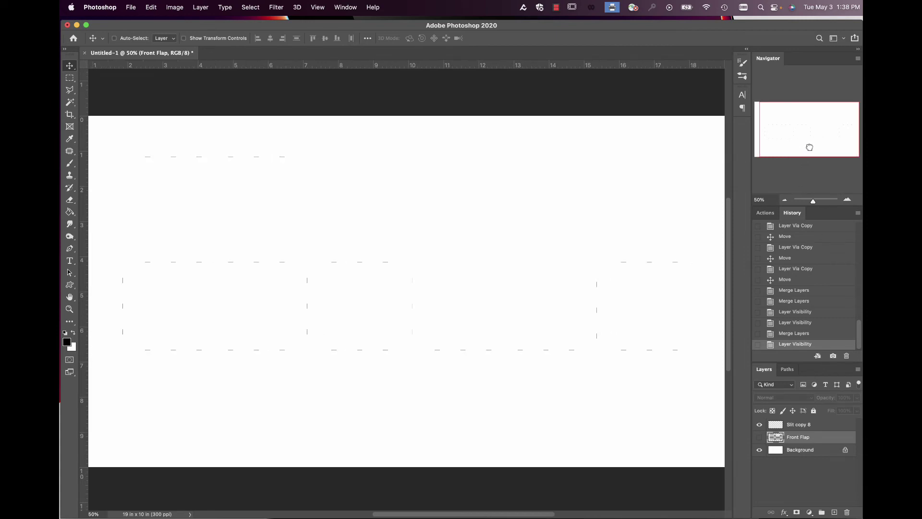
left_click(759, 437)
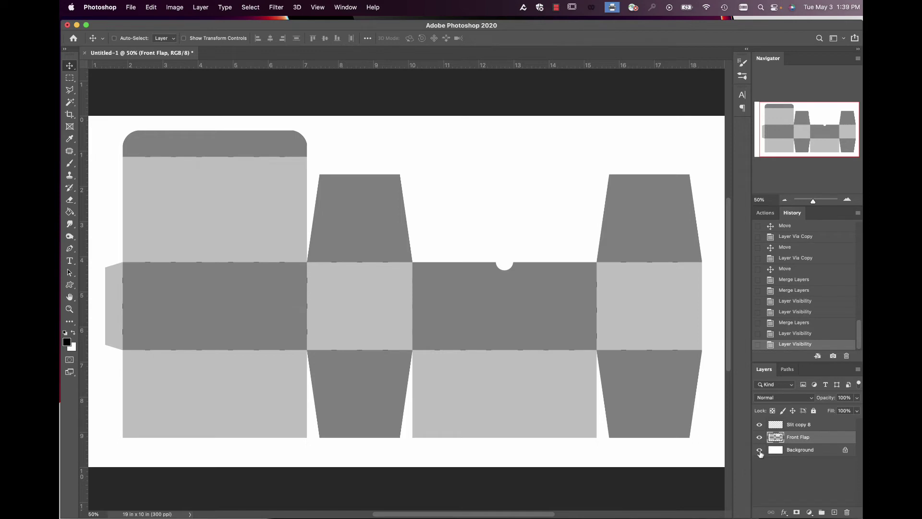
Hide the Background and turn the merged panels white using Levels with the black output level at 255.
left_click(759, 450)
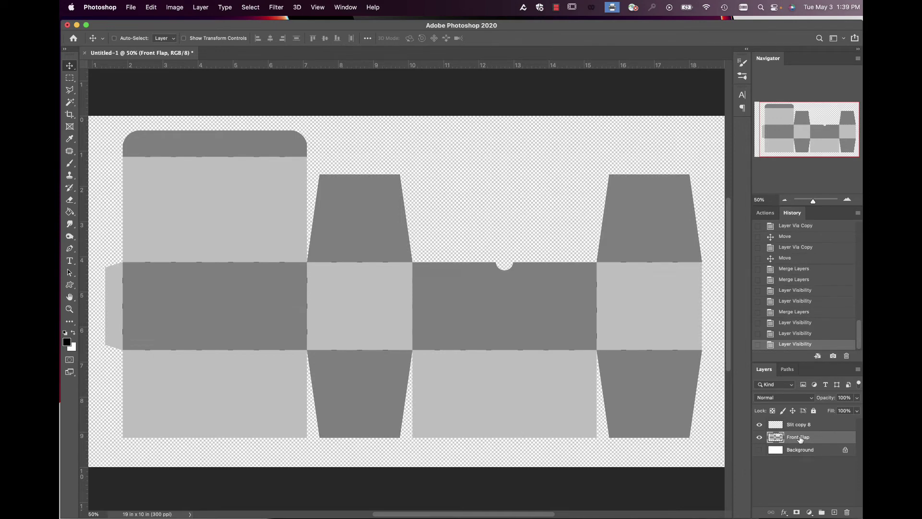
key("super+l")
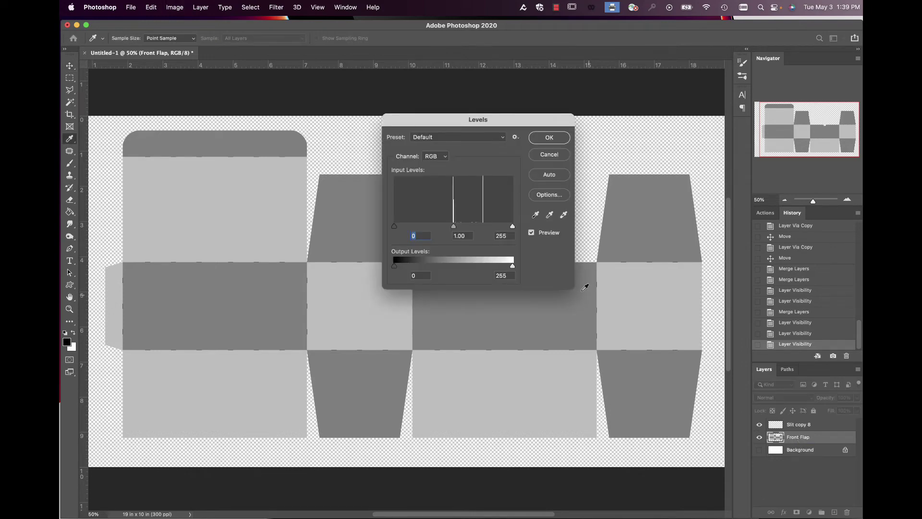
left_click_drag(395, 266, 532, 265)
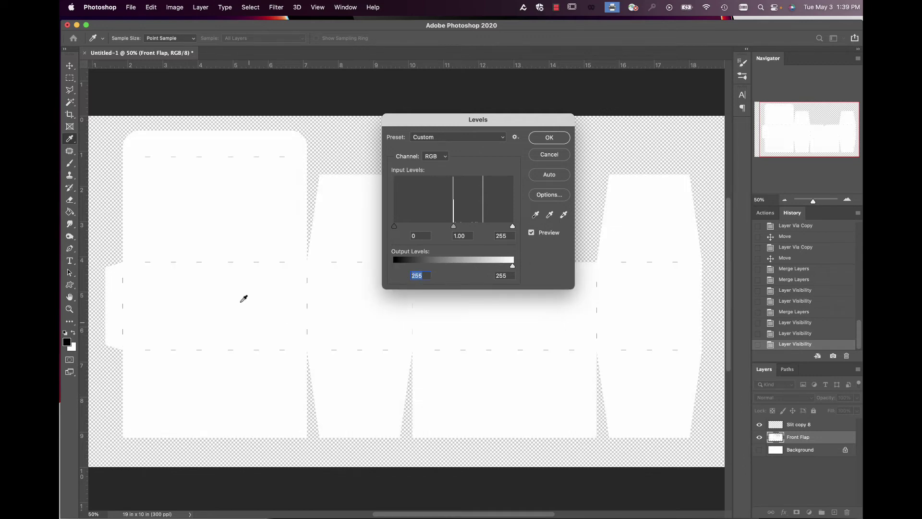
left_click(559, 140)
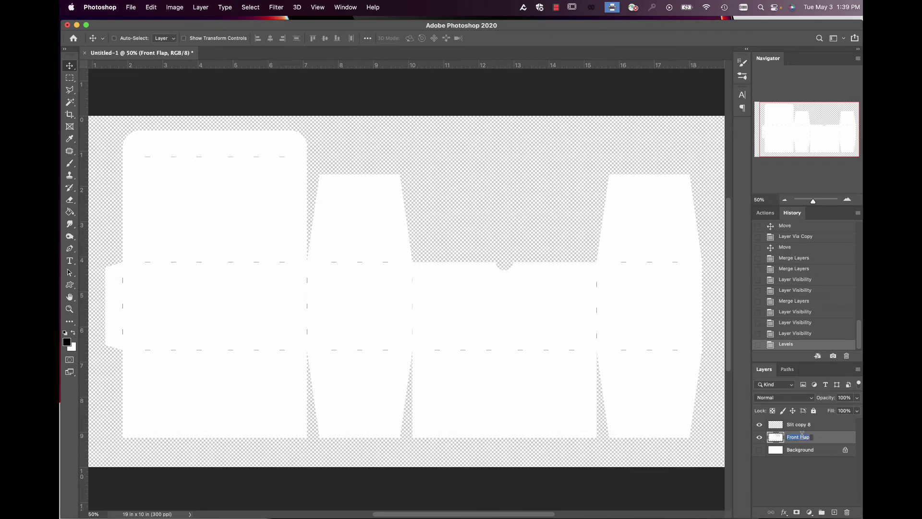
Rename the merged panel layer as Template and the slit layer as Fold Slits.
type("Template")
key("Return")
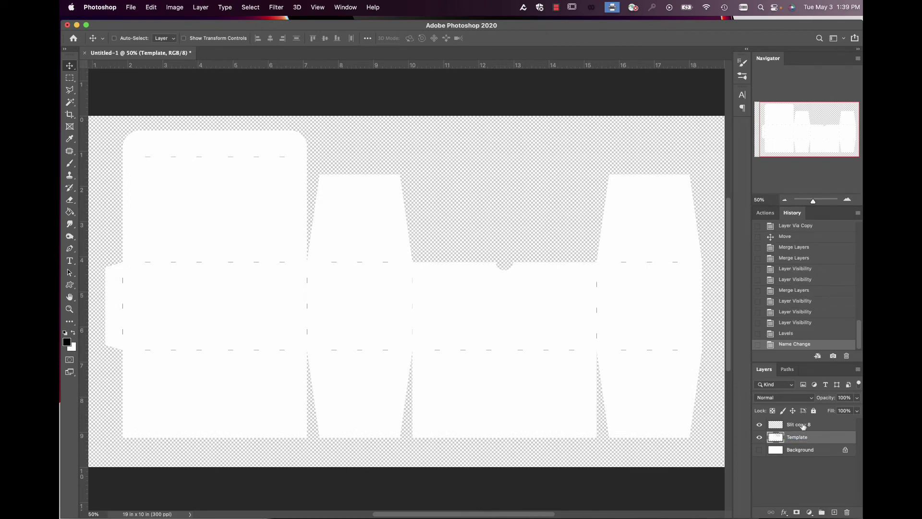
double_click(800, 425)
type("Fo")
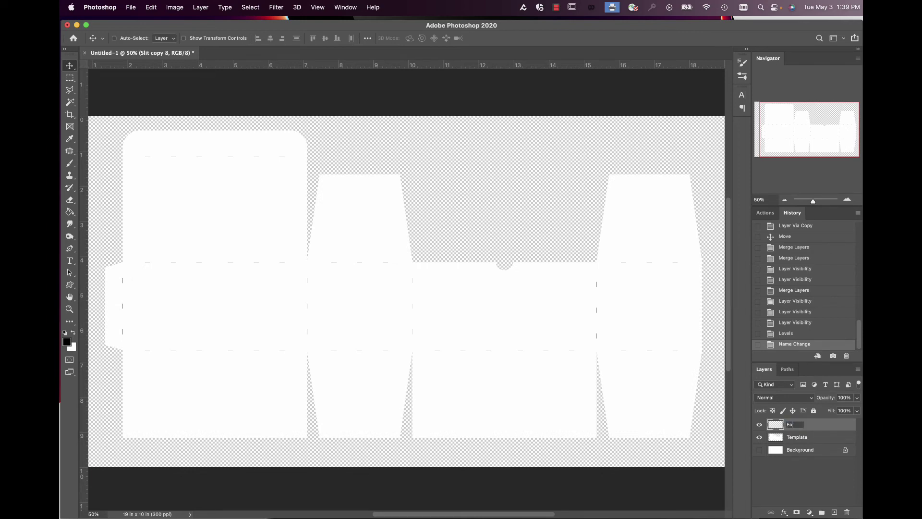
type("ld Slits")
key("Return")
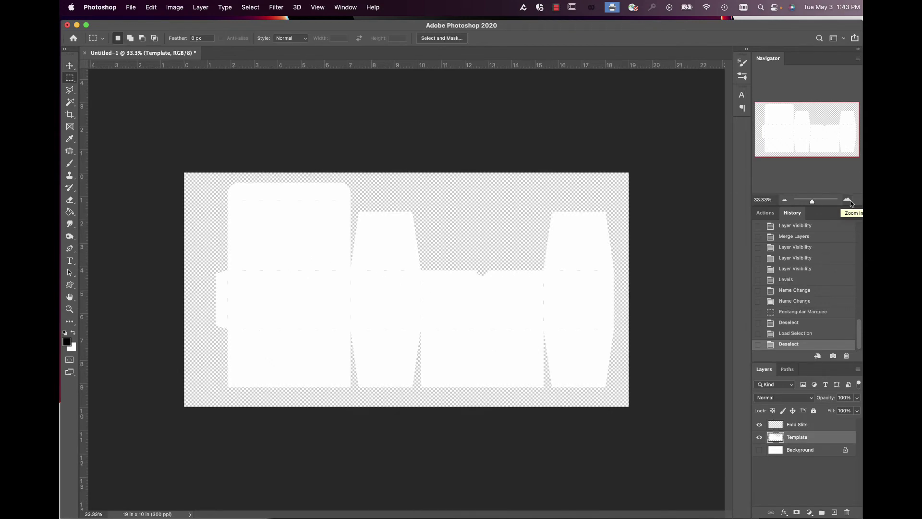
Load the Template layer's outline as a selection, show the Background, and make a work path with 2.0 pixels tolerance.
left_click(847, 200)
left_click_drag(813, 131, 815, 131)
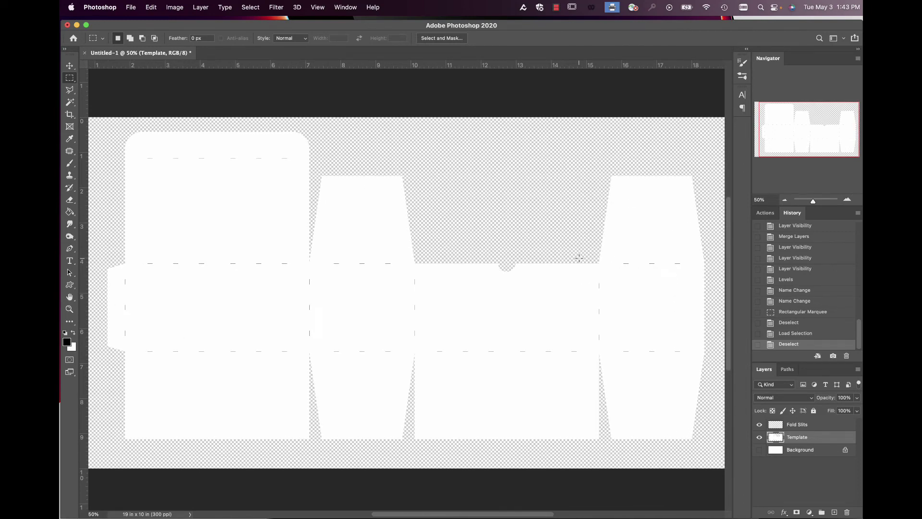
left_click(782, 441, "super")
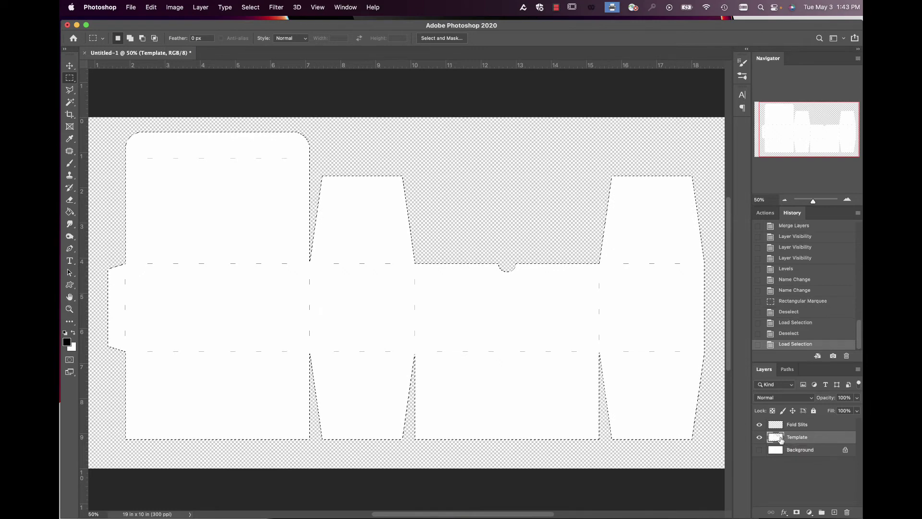
left_click(759, 449)
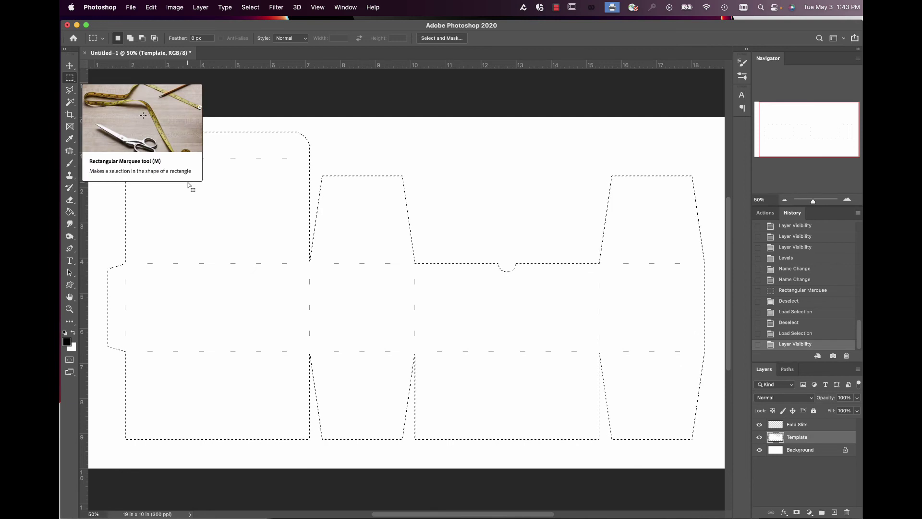
right_click(249, 206)
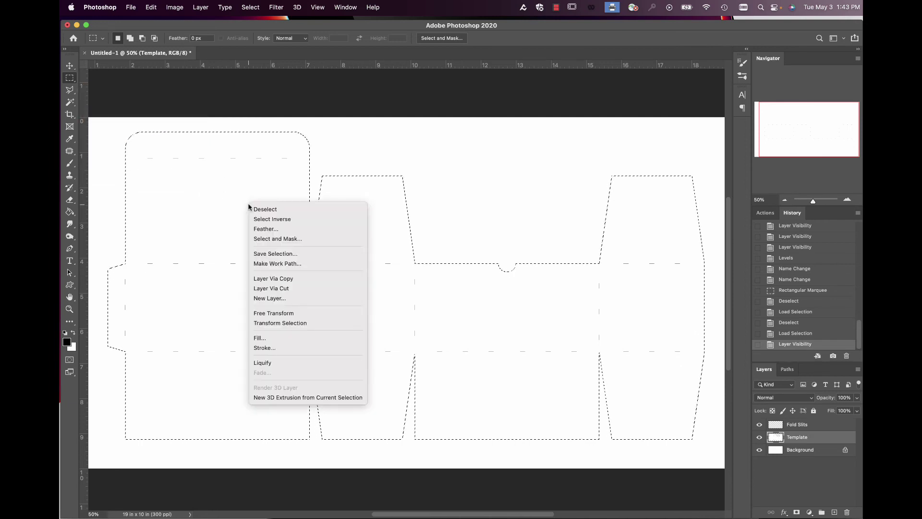
left_click(284, 265)
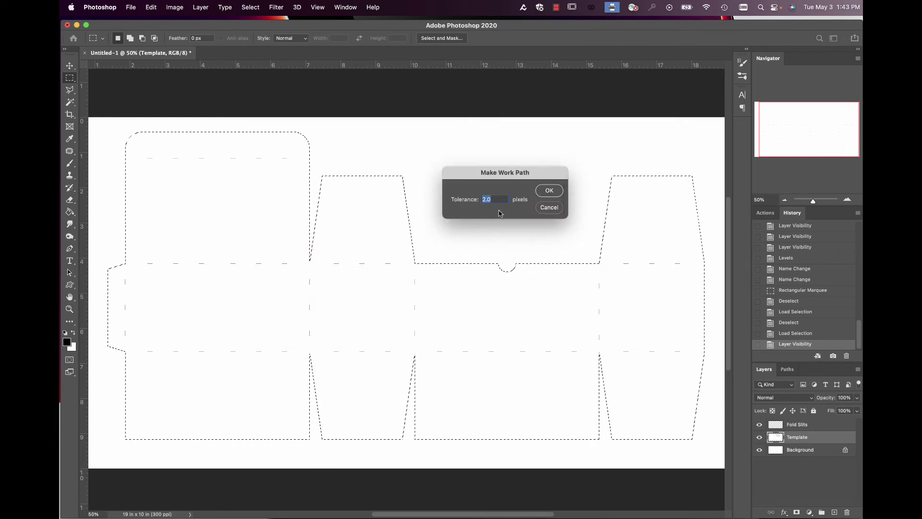
left_click(548, 190)
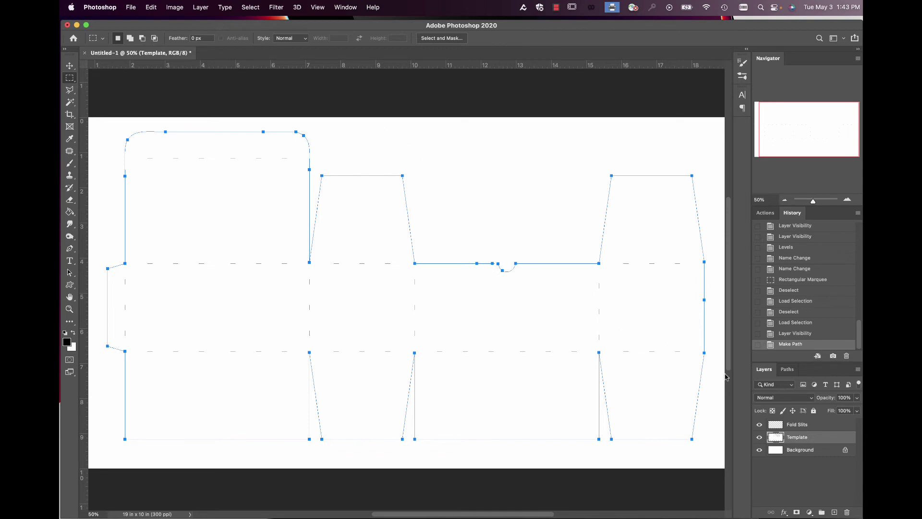
Save the template outline's work path under the name IPCUT-1:-1:-1:-1.
left_click(790, 372)
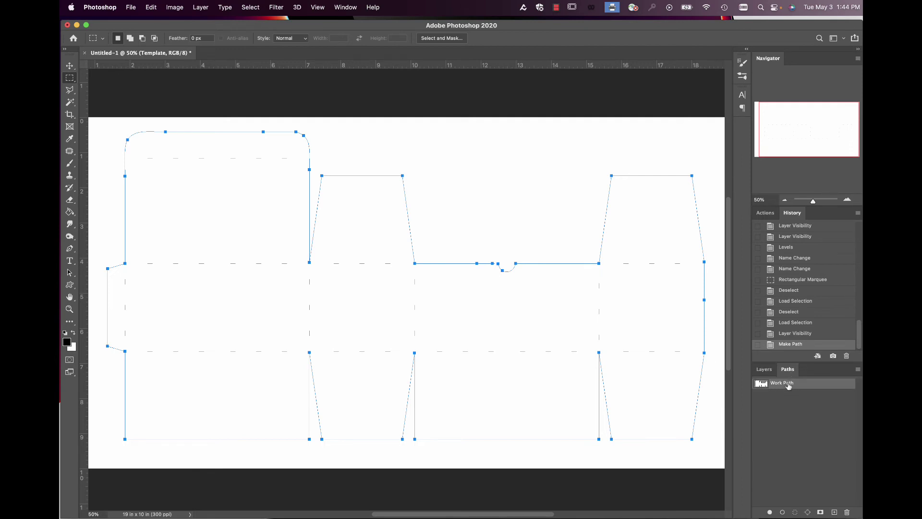
double_click(788, 384)
left_click_drag(765, 127, 531, 149)
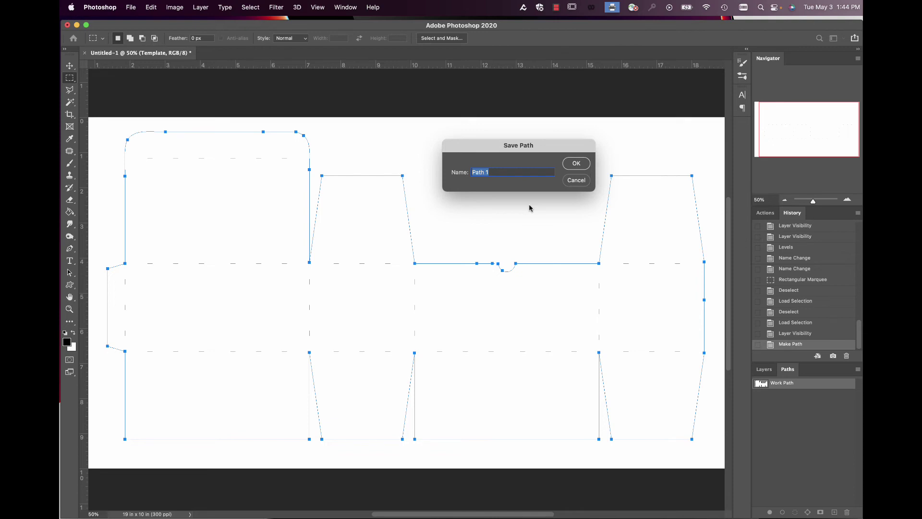
type("IPCUT-1:-1:-1:-1")
left_click(577, 163)
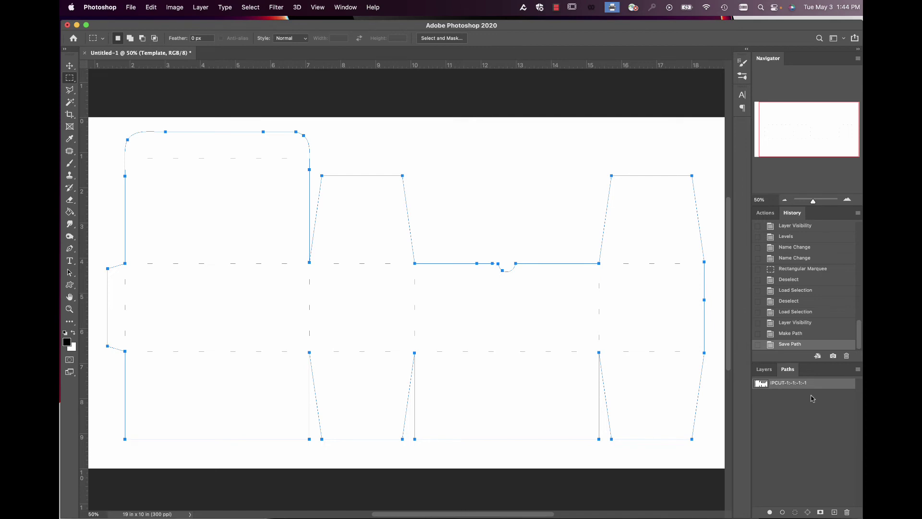
Load the Fold Slits layer as a selection and convert it to a work path with 2.0 pixels tolerance.
left_click(765, 371)
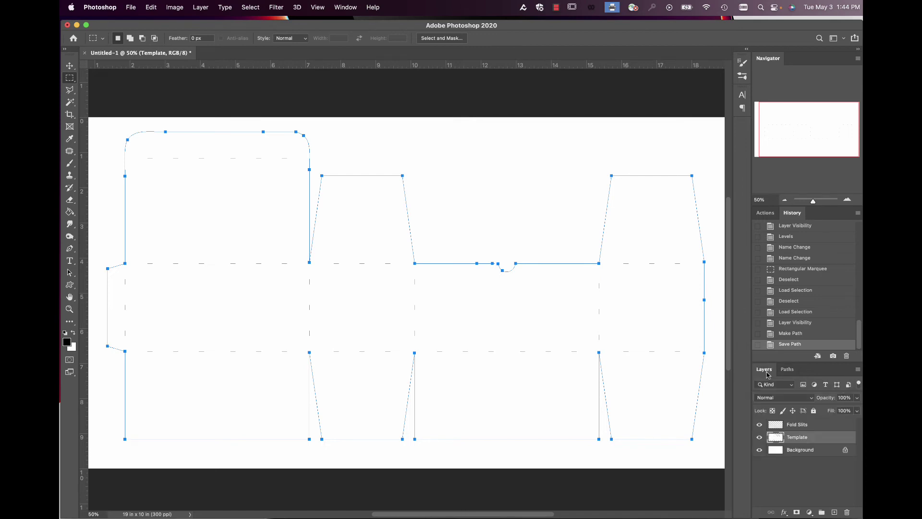
left_click(777, 428, "super")
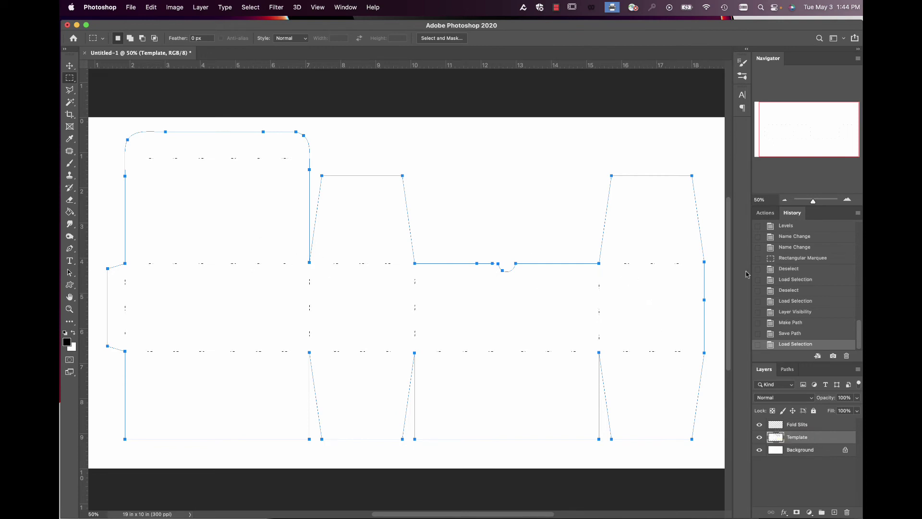
left_click(847, 201)
left_click(847, 201)
left_click(846, 200)
left_click(847, 201)
left_click(846, 201)
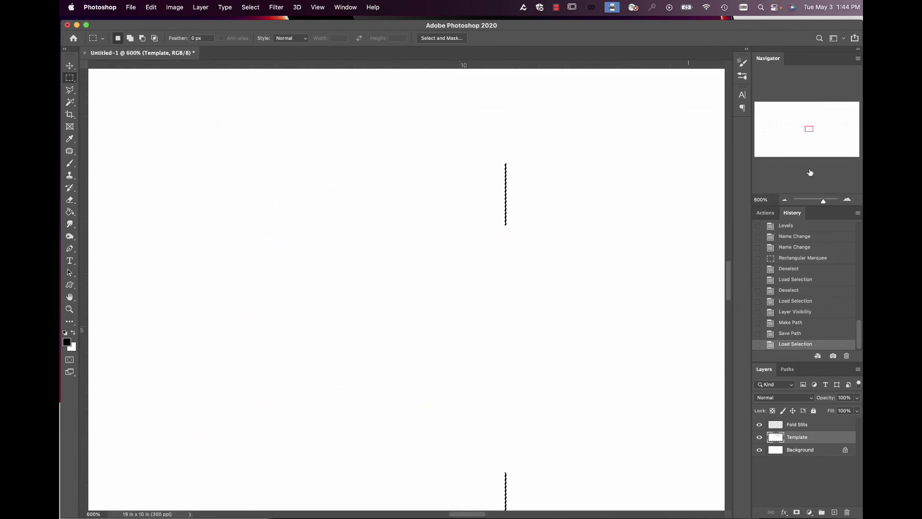
left_click(847, 199)
left_click(847, 198)
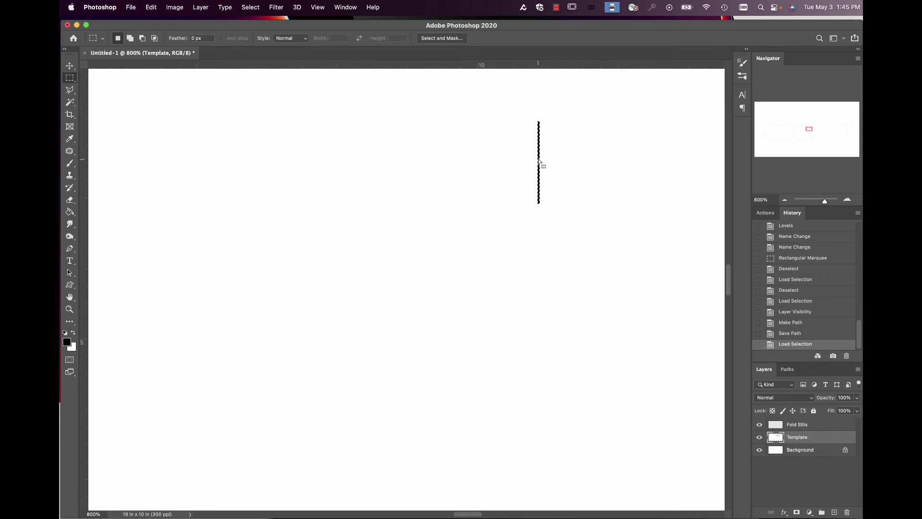
right_click(539, 161)
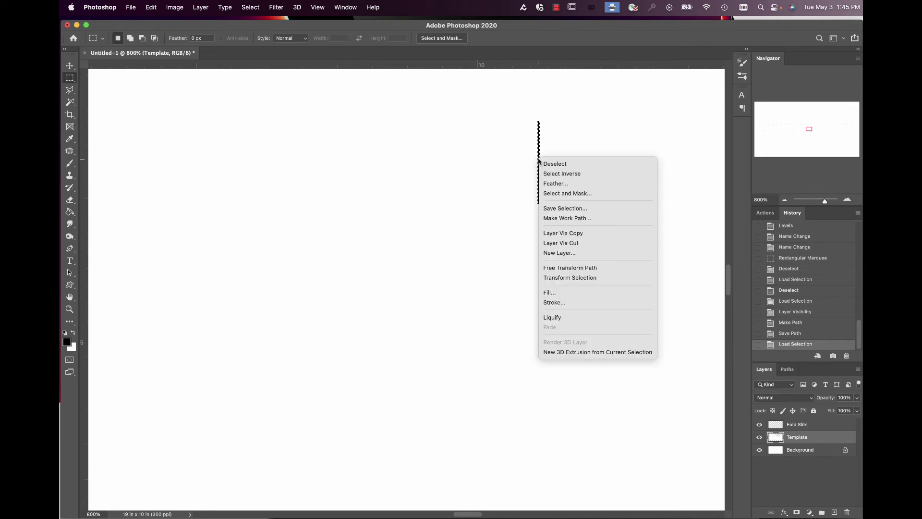
left_click(559, 218)
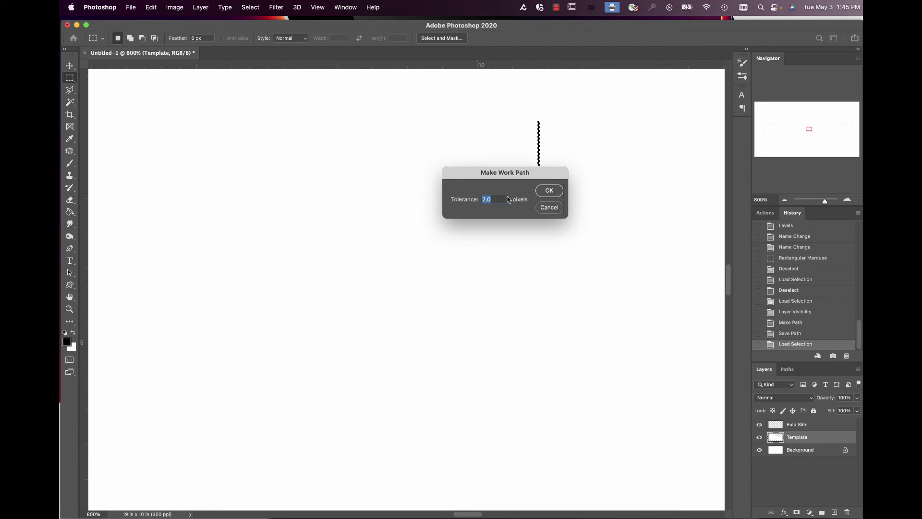
left_click(548, 190)
Save the fold slits' work path as IPCUT-2:-1:-1:-1 and return to the layer list.
left_click(784, 199)
left_click(784, 200)
left_click(784, 200)
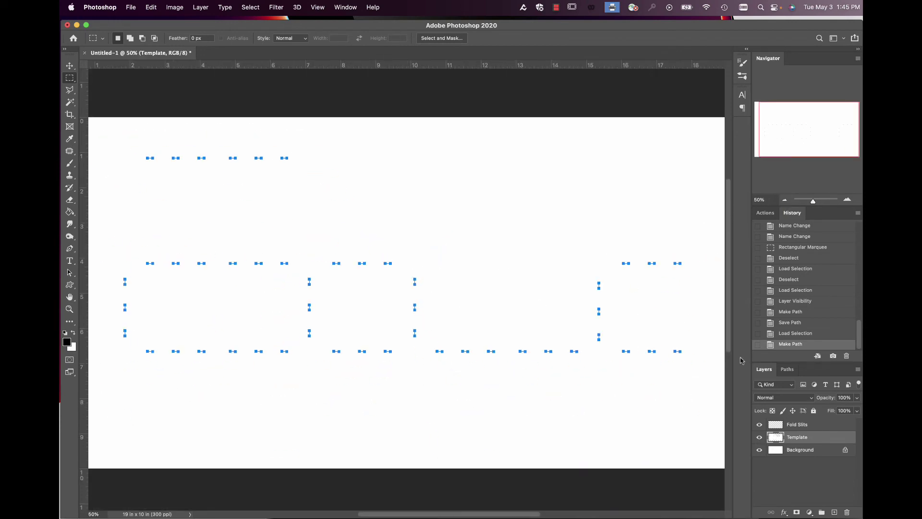
left_click(786, 370)
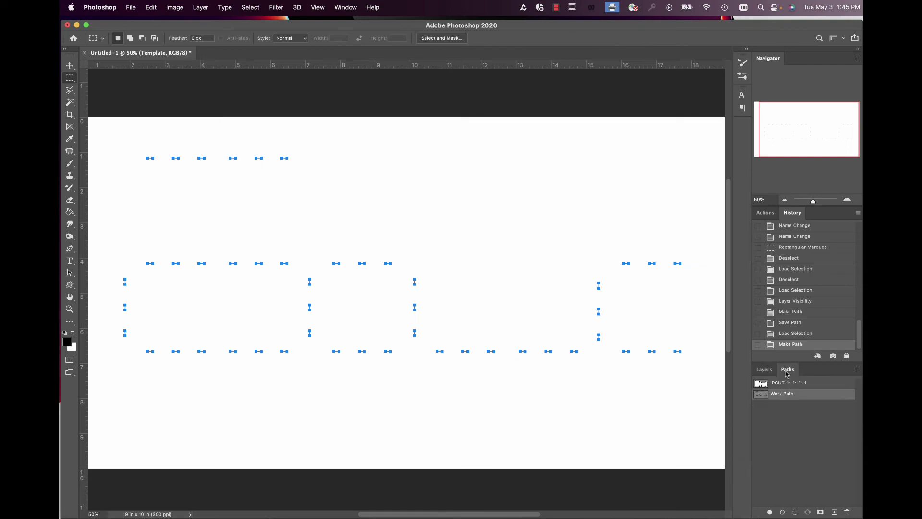
double_click(788, 395)
key("BackSpace")
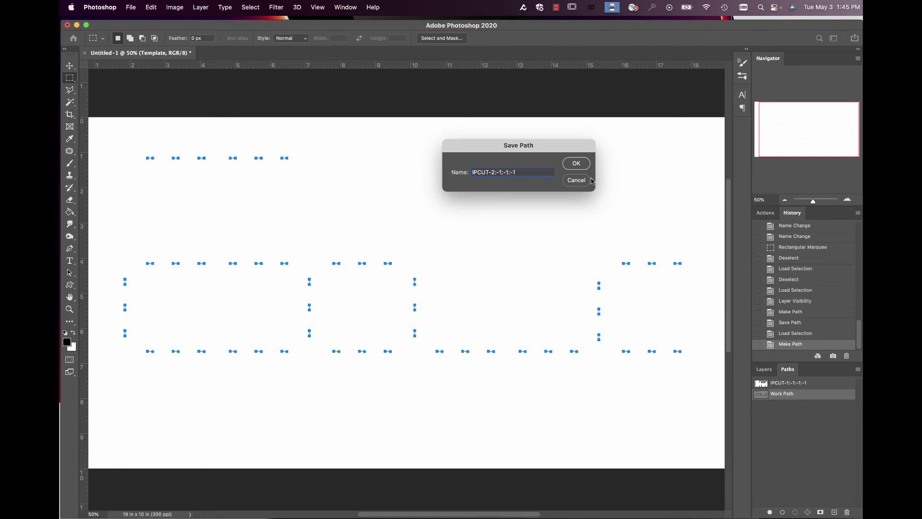
left_click(578, 164)
left_click(761, 369)
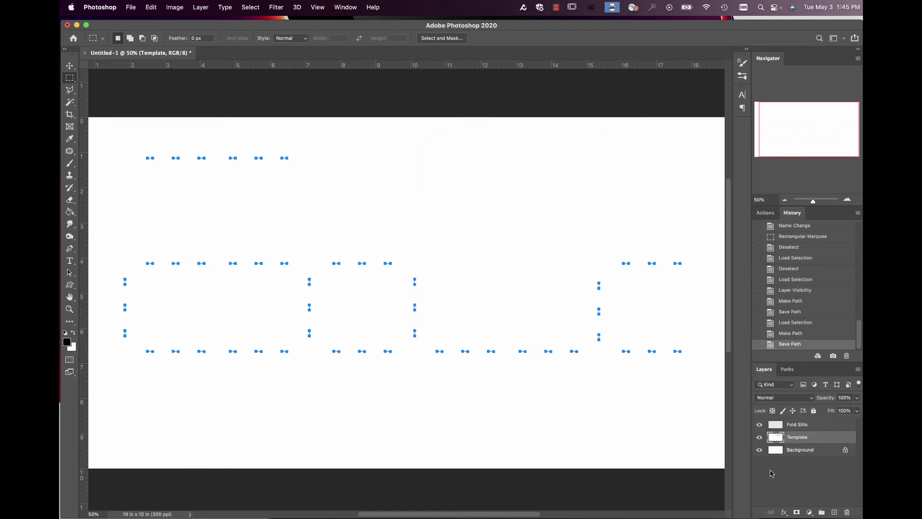
Hide the Template and Fold Slits layers, keeping the white Background visible behind the paths.
left_click(759, 450)
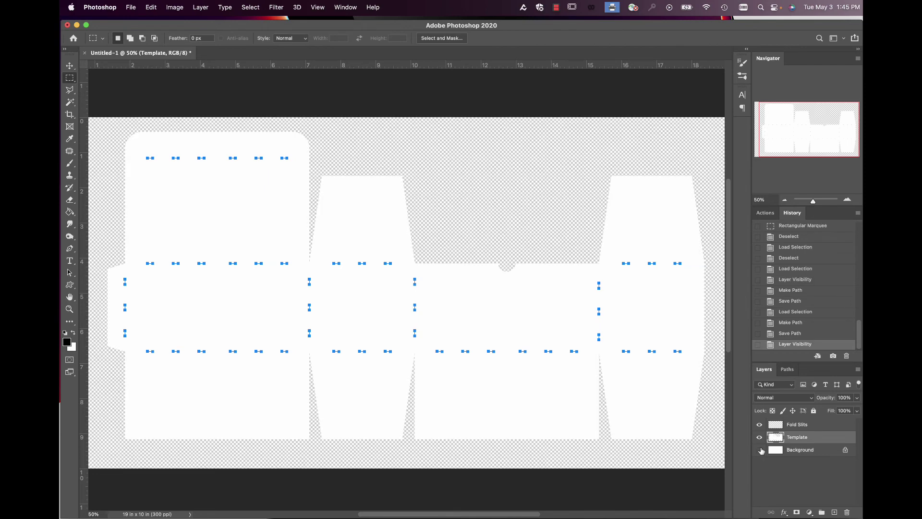
left_click(759, 437)
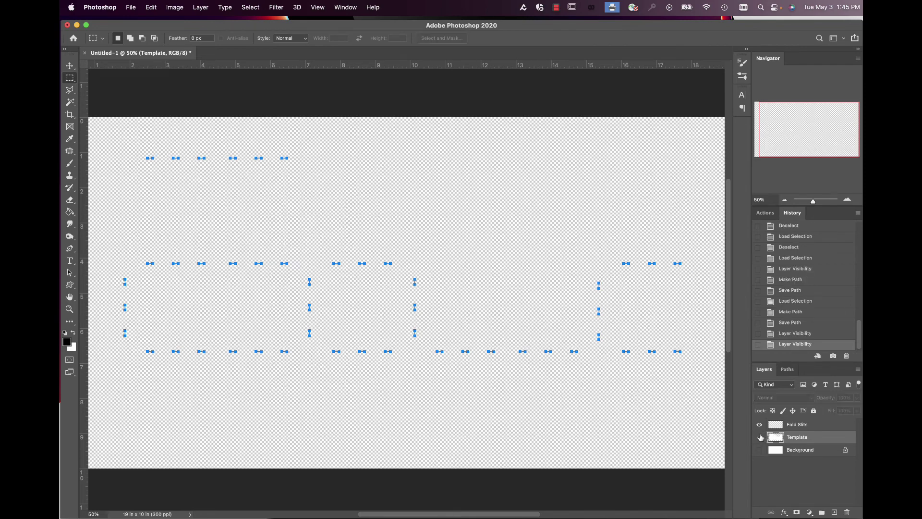
left_click(759, 450)
left_click(760, 424)
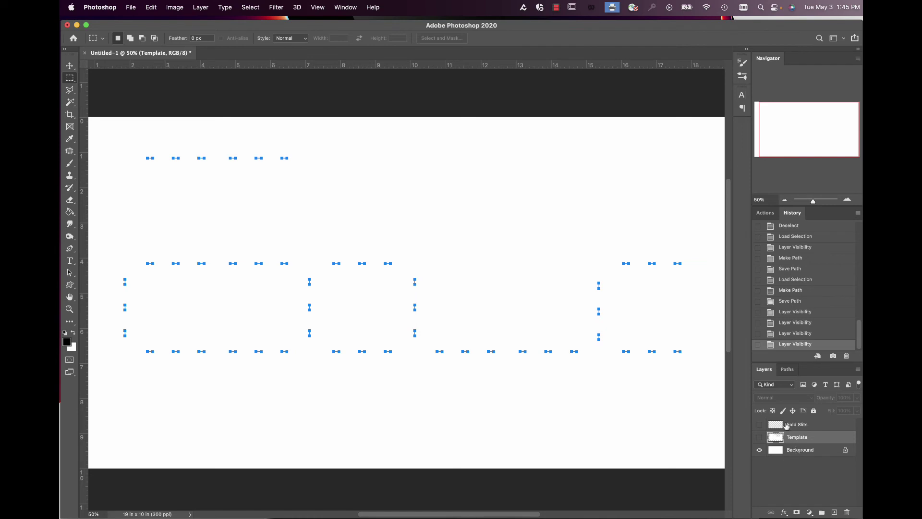
Examine the two saved cut paths by switching repeatedly between IPCUT-1:-1:-1:-1 and IPCUT-2:-1:-1:-1.
left_click(787, 370)
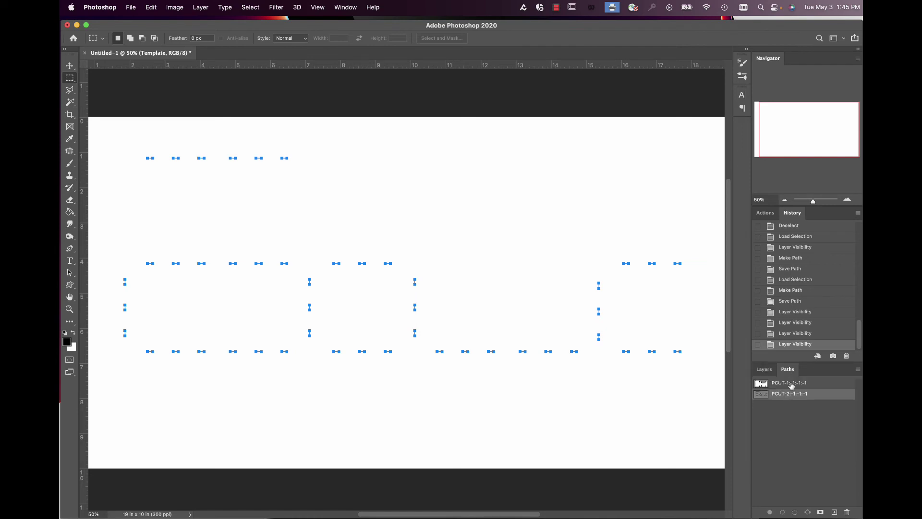
left_click(791, 384)
left_click(791, 392)
left_click(791, 384)
left_click(792, 393)
left_click(795, 382)
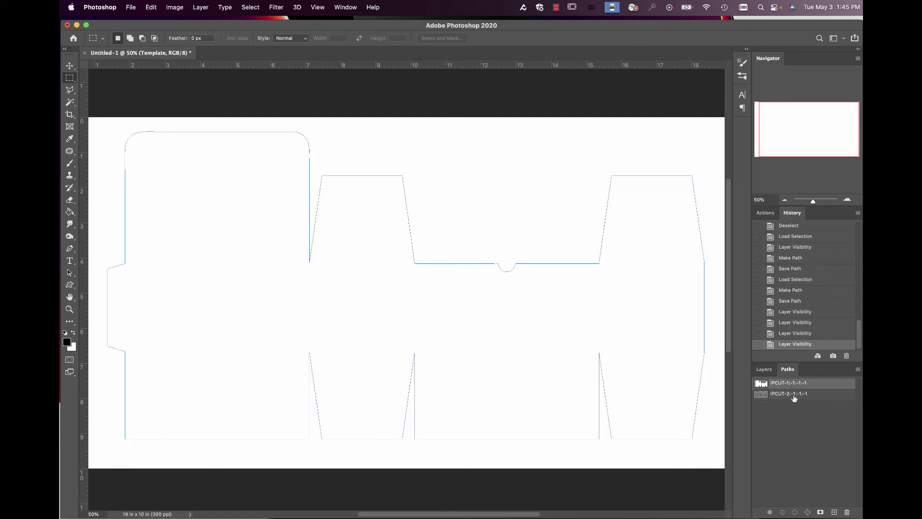
left_click(793, 395)
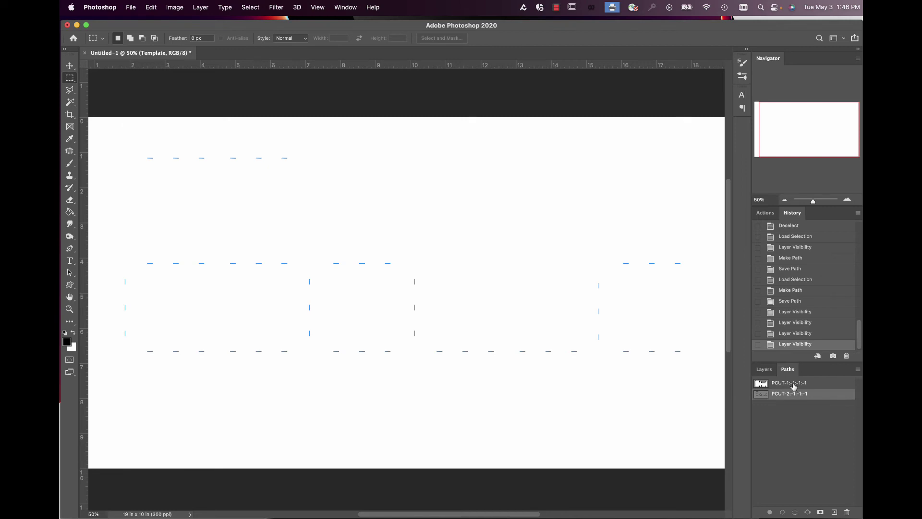
left_click(793, 384)
left_click(794, 395)
left_click(793, 384)
left_click(794, 394)
left_click(794, 384)
left_click(794, 393)
left_click(794, 384)
left_click(794, 394)
left_click(794, 384)
Show the Template and Fold Slits layers again and delete the Fold Slits layer.
left_click(763, 368)
left_click(759, 437)
left_click(759, 425)
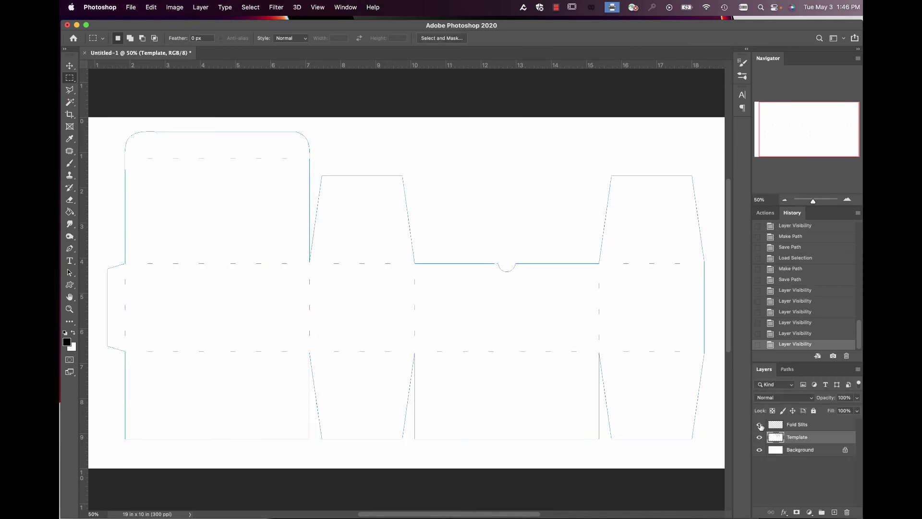
left_click(806, 425)
left_click_drag(794, 425, 845, 513)
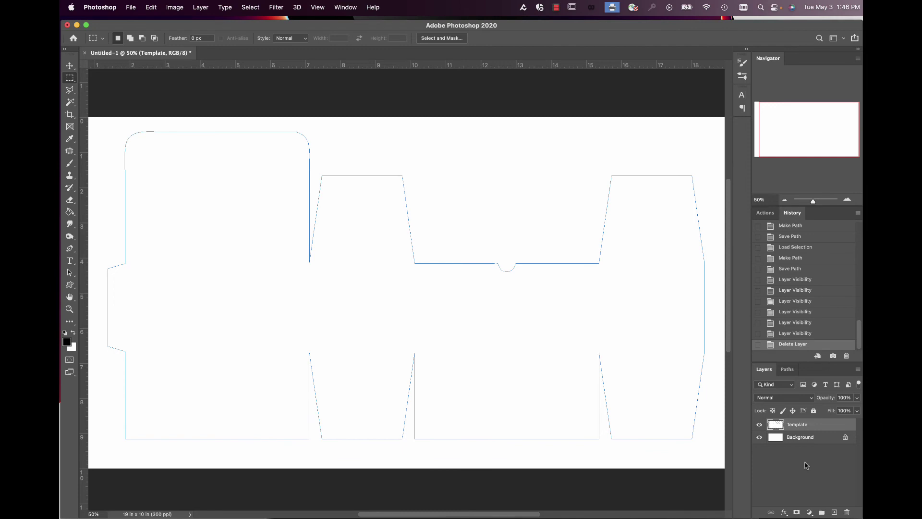
Hide the Background layer and set the foreground colour to light grey (#e0dfdf).
left_click(759, 424)
left_click(759, 424)
left_click(759, 437)
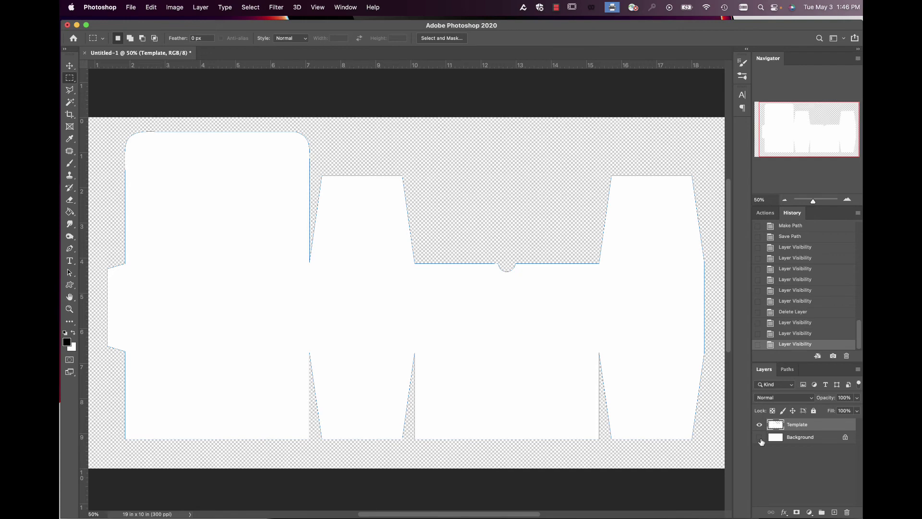
left_click(67, 342)
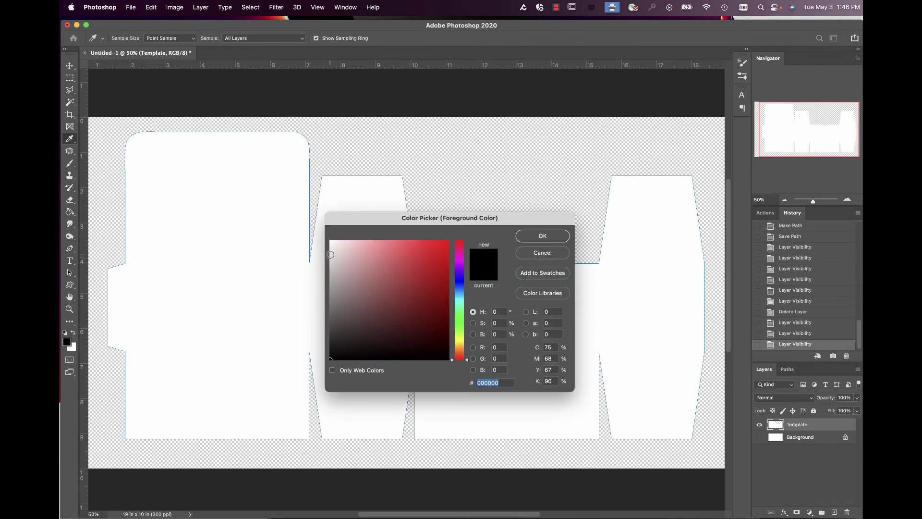
left_click(330, 254)
left_click(533, 236)
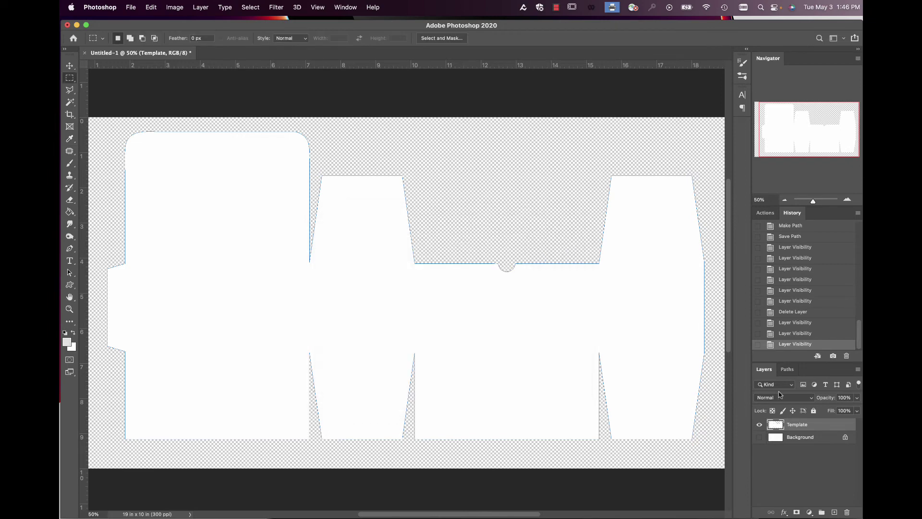
Fill the Template layer's outline selection with the light grey foreground colour, deselect it and show the Background layer.
left_click(775, 425, "super")
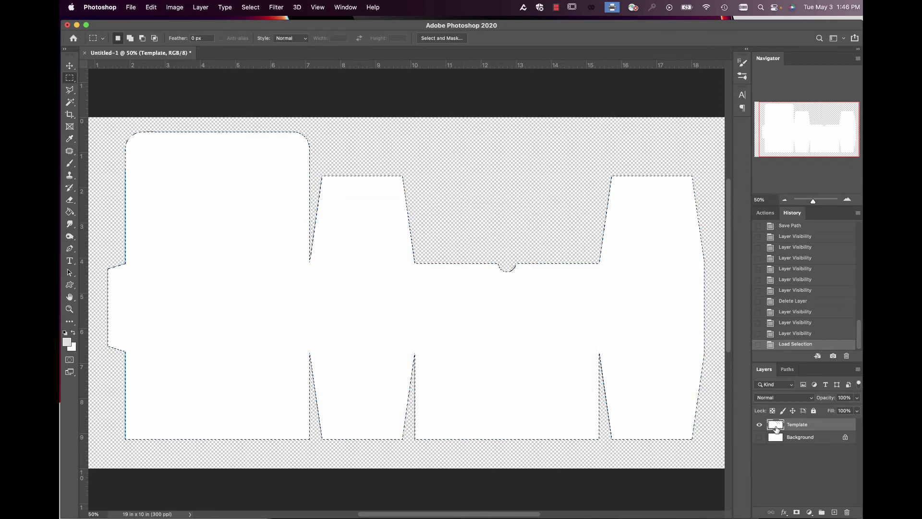
left_click(69, 212)
left_click(218, 278)
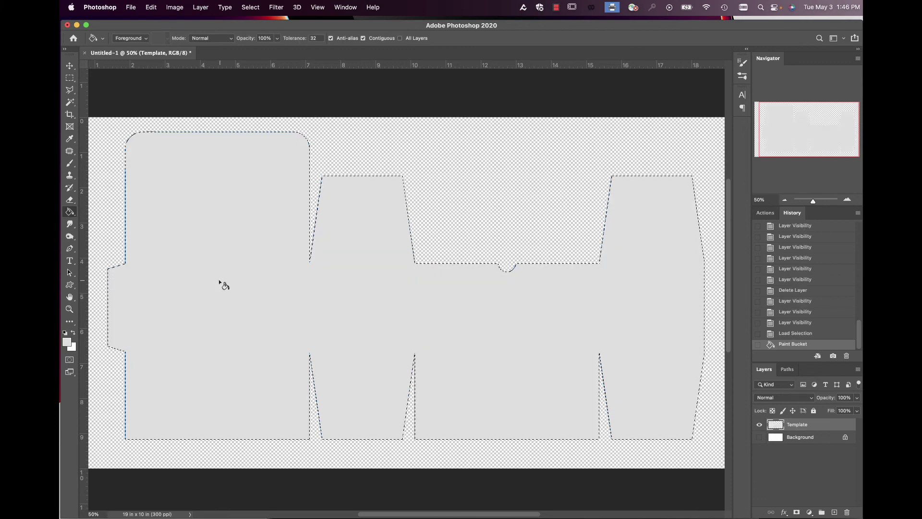
key("super+d")
key("m")
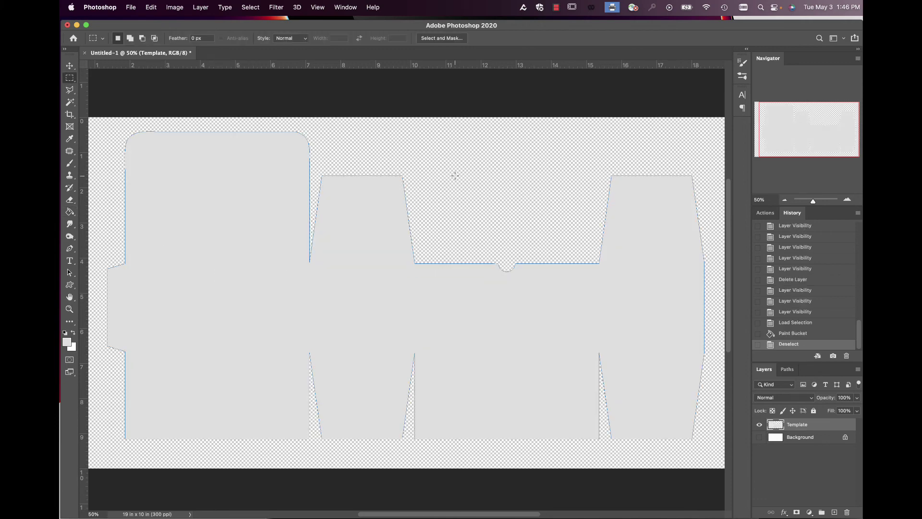
left_click(759, 437)
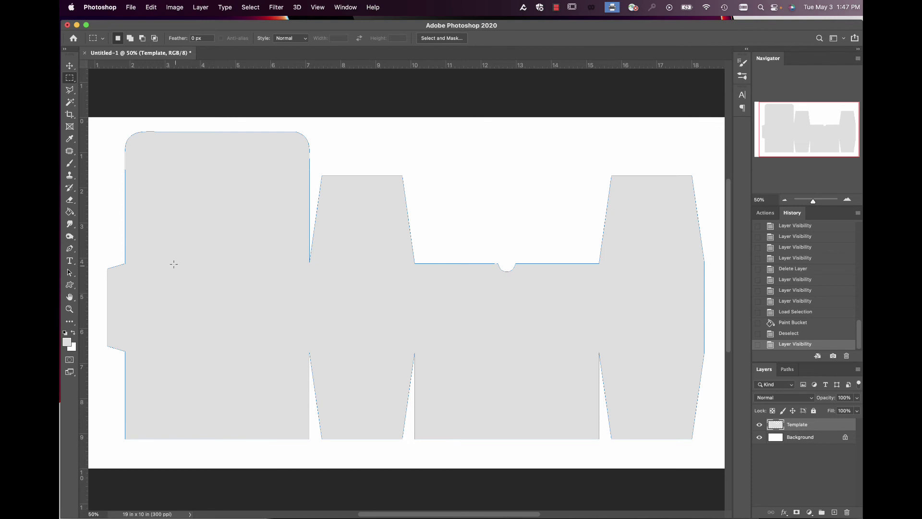
Set the Type tool's text colour to bright red.
key("v")
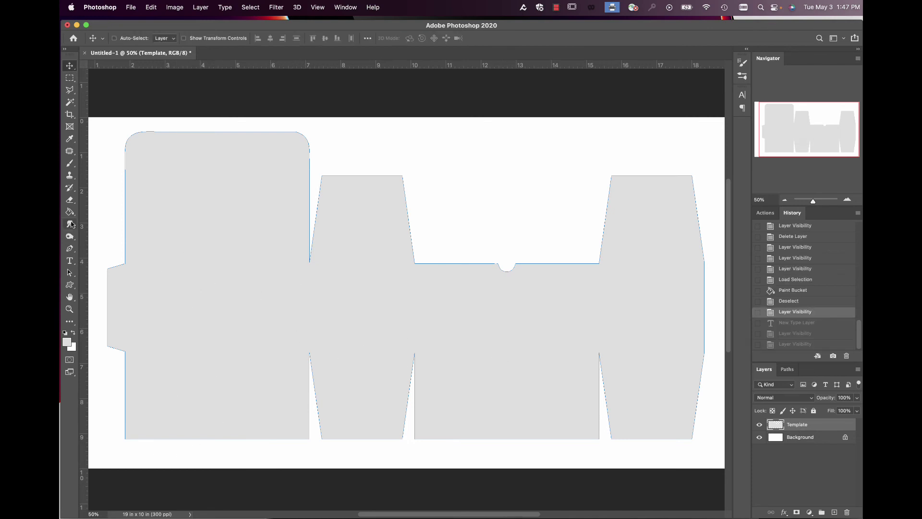
left_click(70, 267)
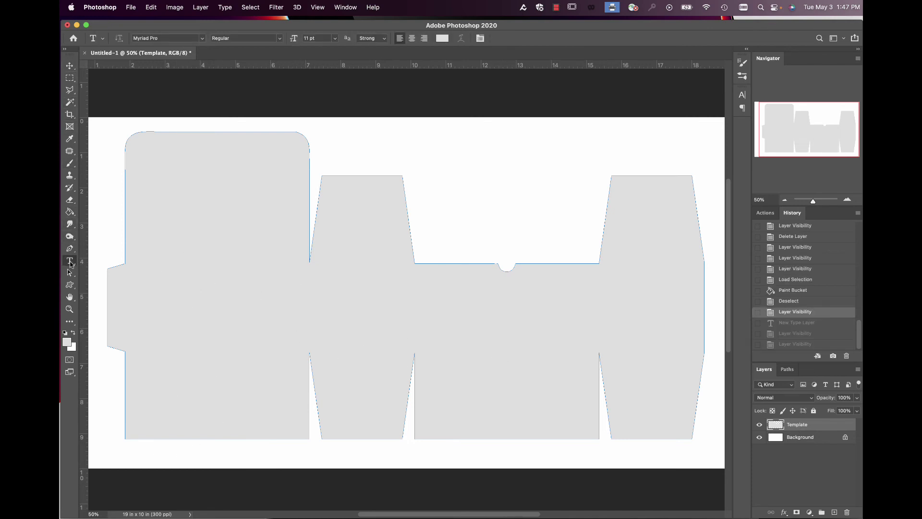
left_click(441, 41)
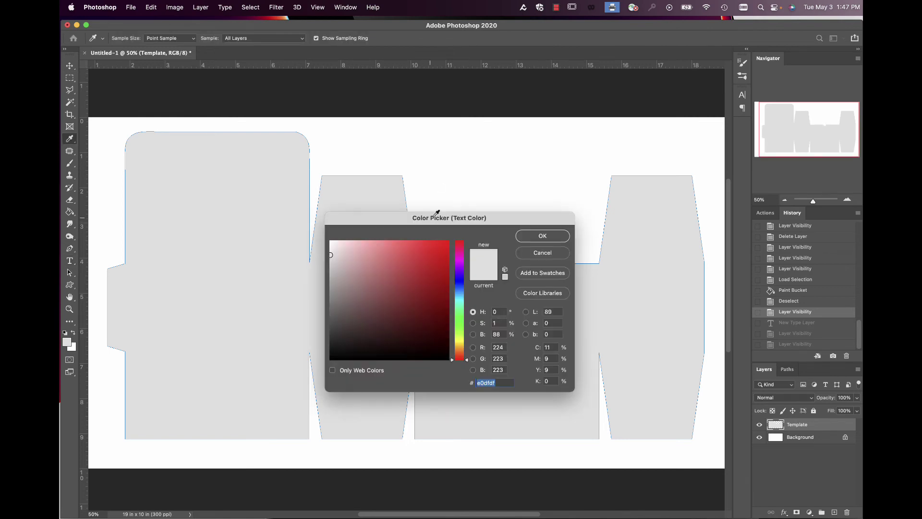
left_click(448, 242)
left_click(542, 236)
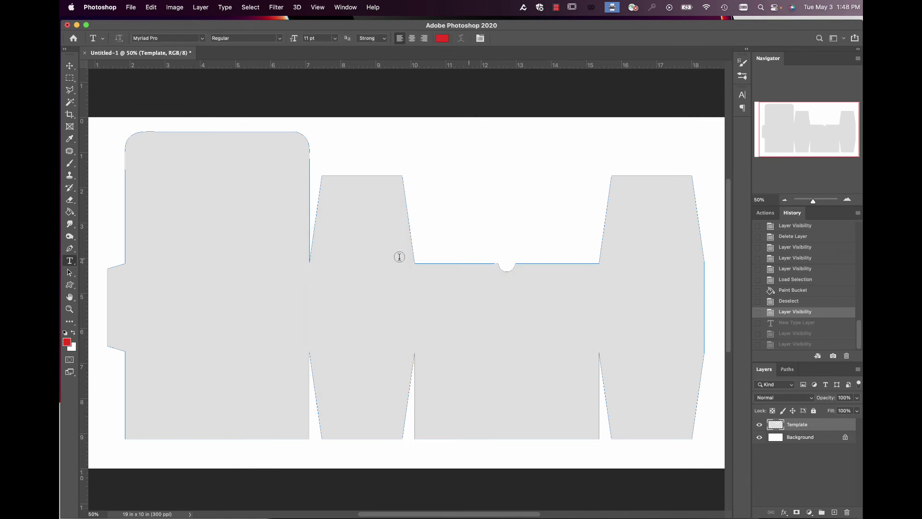
Try adding the text "IMAGEPRINT RED" inside the template's outline path and set its size to 72 pt.
left_click(184, 312)
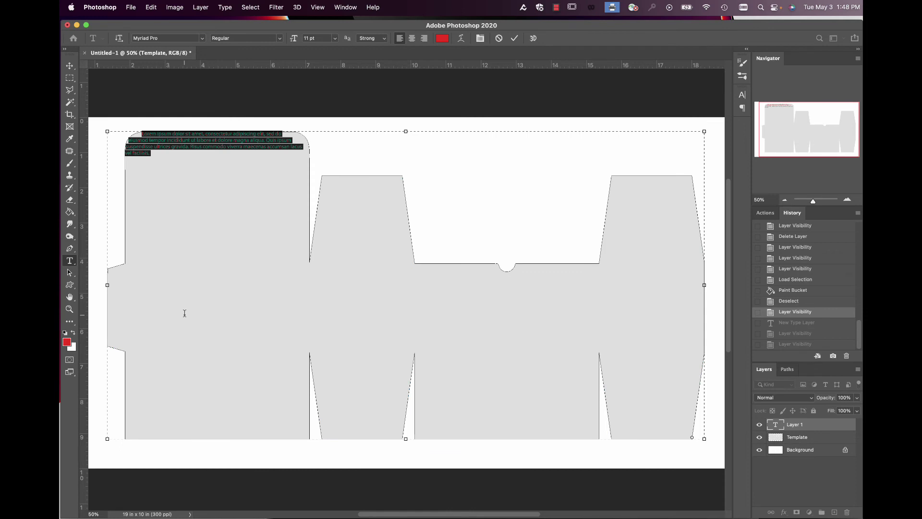
key("BackSpace")
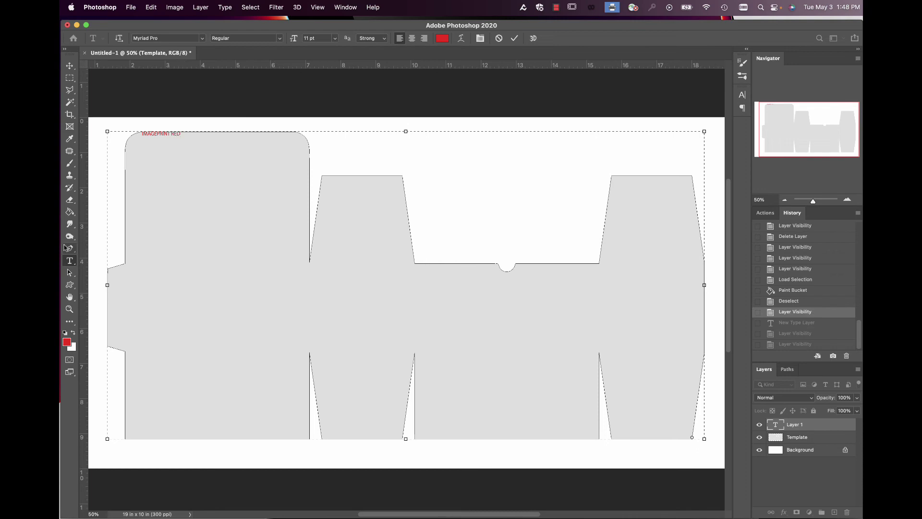
left_click_drag(181, 133, 129, 133)
left_click(323, 38)
left_click(334, 38)
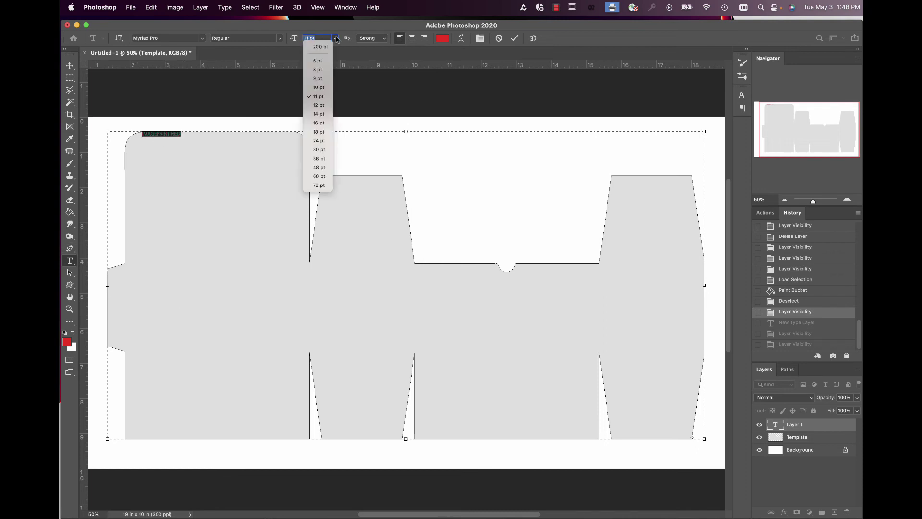
left_click(328, 184)
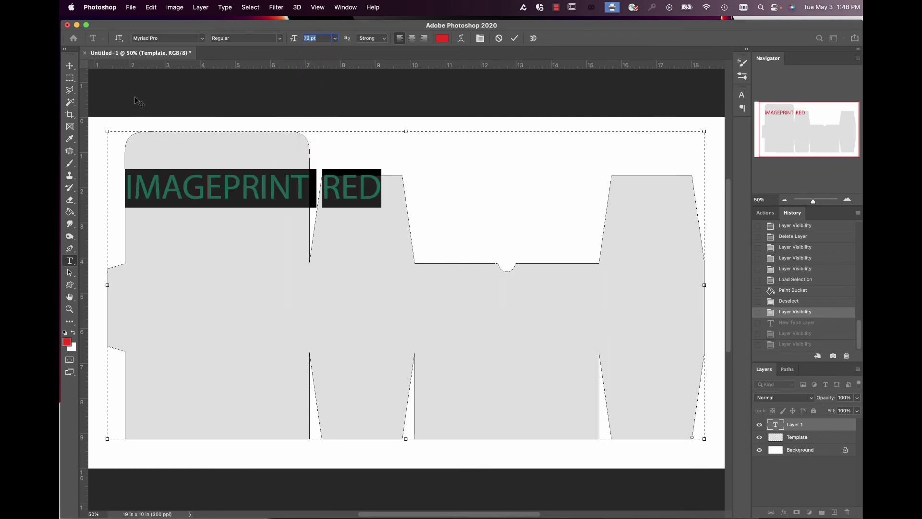
Move the IMAGEPRINT RED text down onto the template's middle row of panels and reopen it for editing.
left_click(70, 65)
left_click_drag(249, 194, 256, 313)
left_click(69, 261)
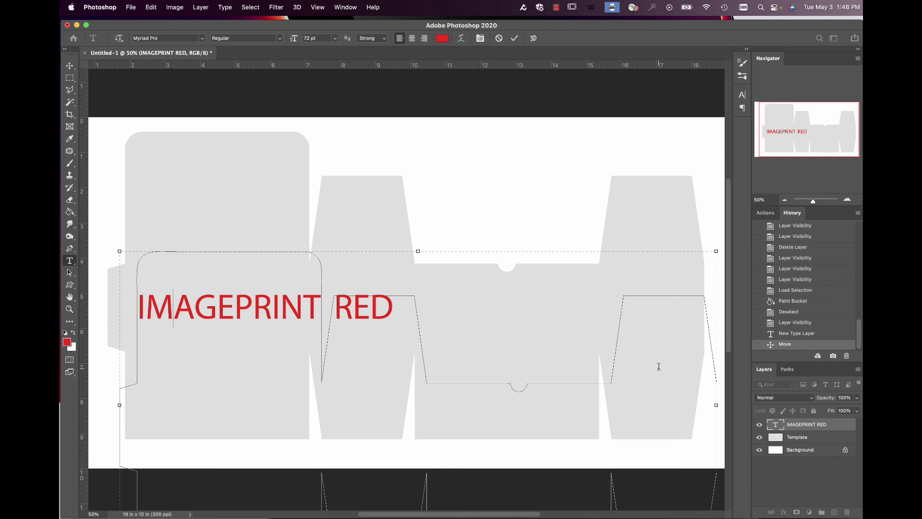
Check the text's type path in the path list, and revert the history to before the text layer was created.
left_click(785, 370)
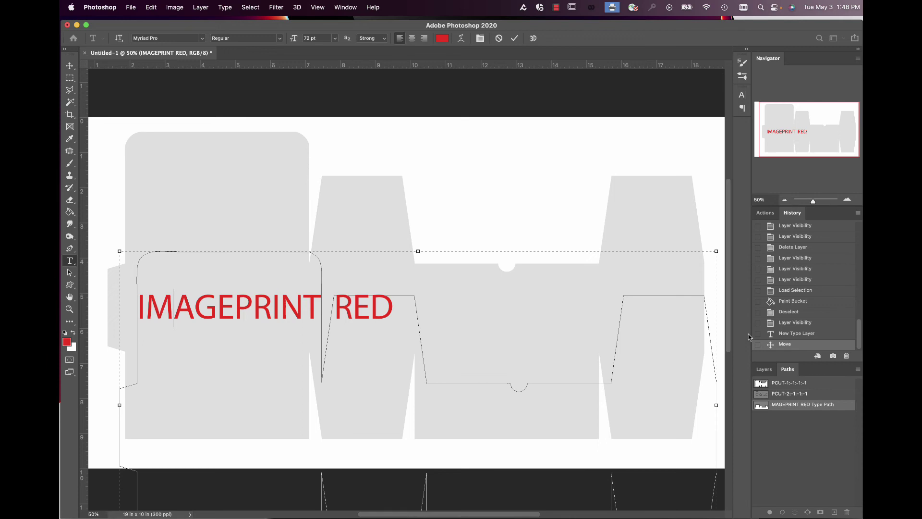
left_click(797, 342)
left_click(798, 325)
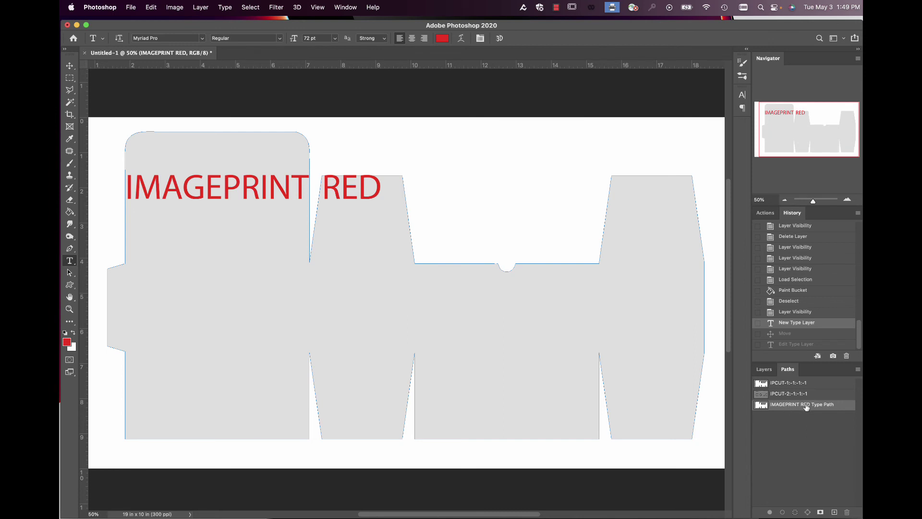
left_click(786, 311)
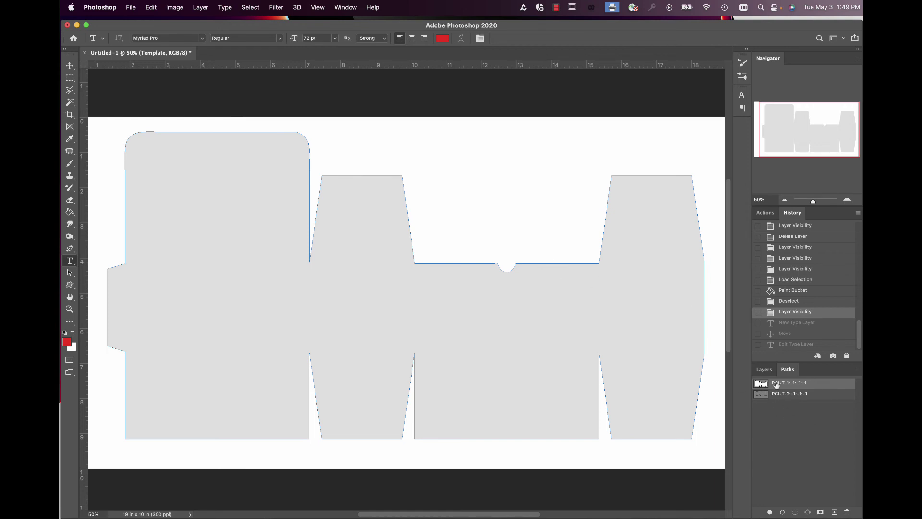
Deselect the IPCUT-1:-1:-1:-1 path and add the red text "IMAGEPRINT RED" starting on the template's large upper panel.
left_click(791, 426)
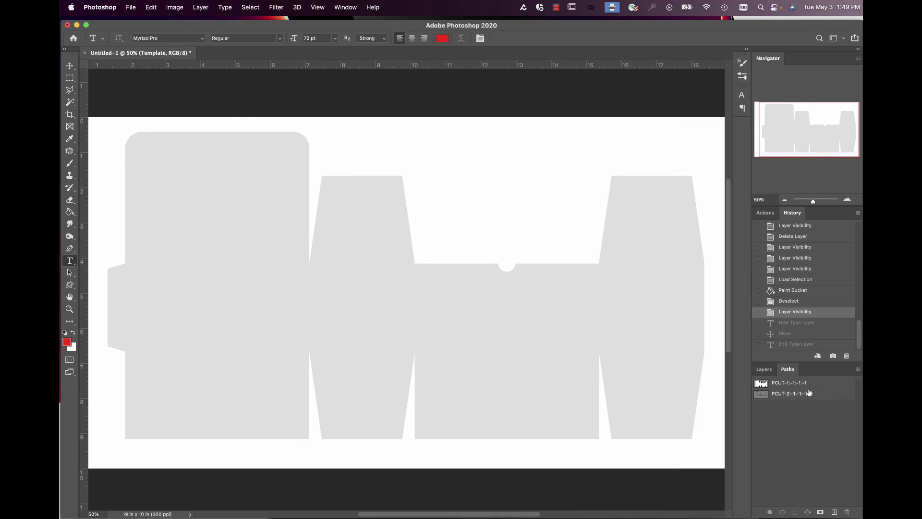
left_click(763, 369)
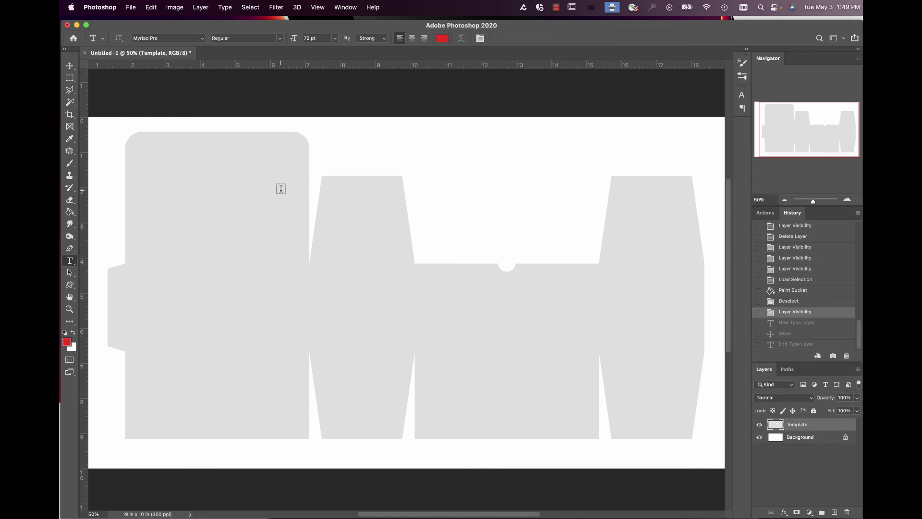
left_click(168, 240)
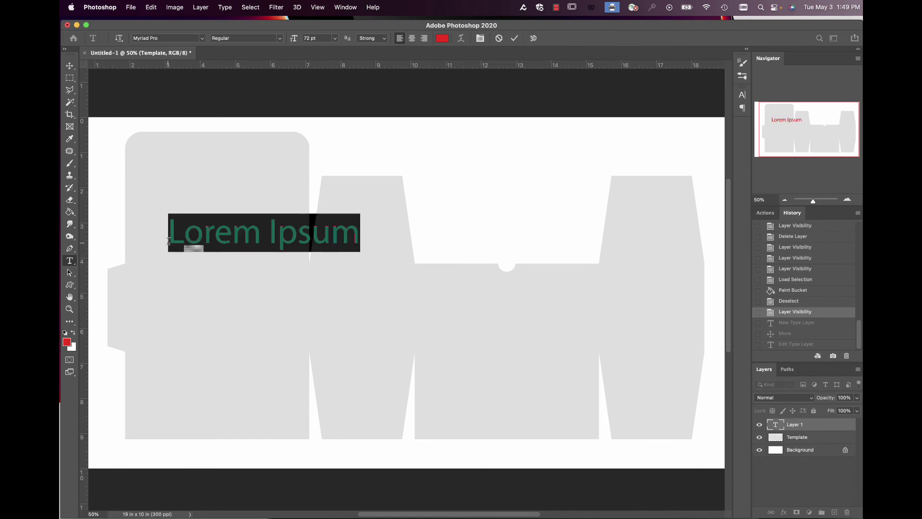
type("IMAG")
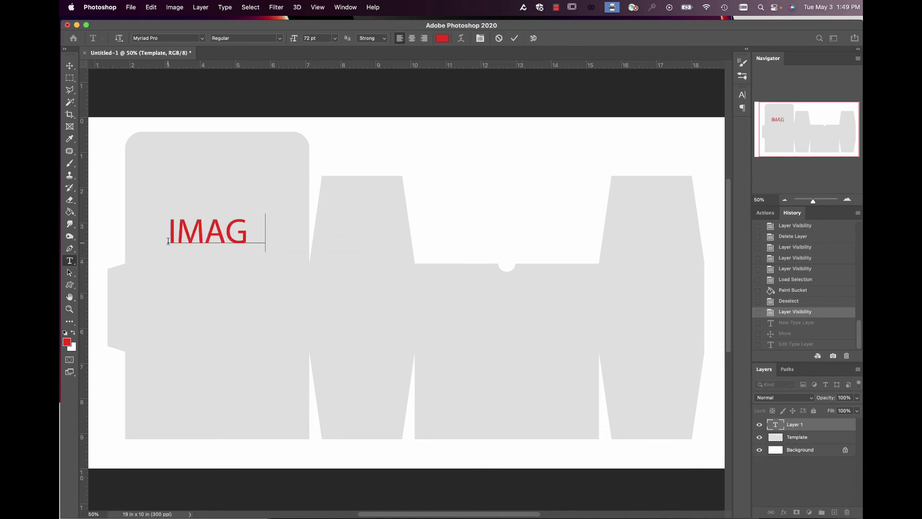
type("EPRINT ")
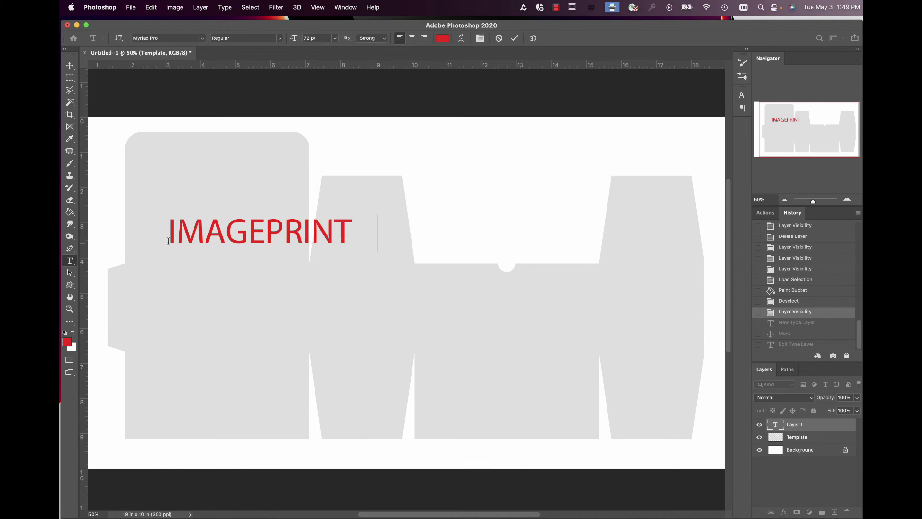
type("RED")
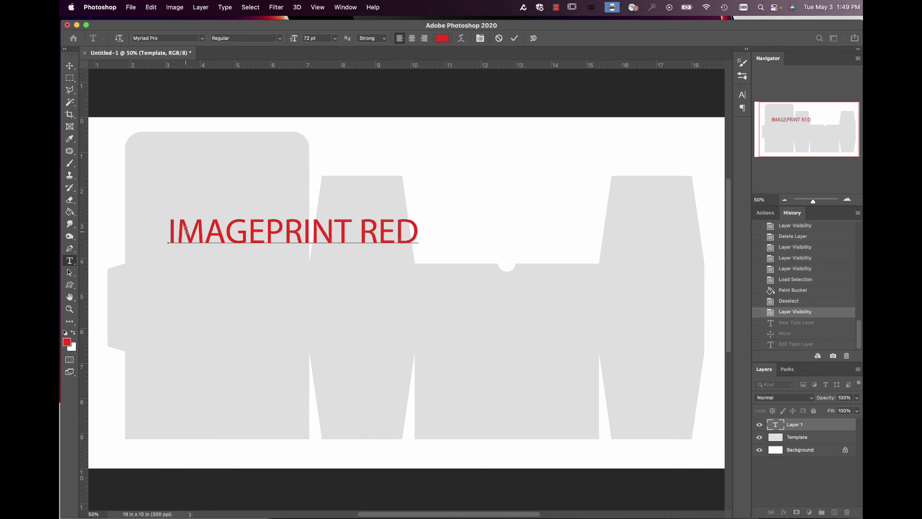
Set the IMAGEPRINT RED text to 60 pt and move it down onto the first large panel of the template's middle row.
left_click_drag(169, 226, 453, 210)
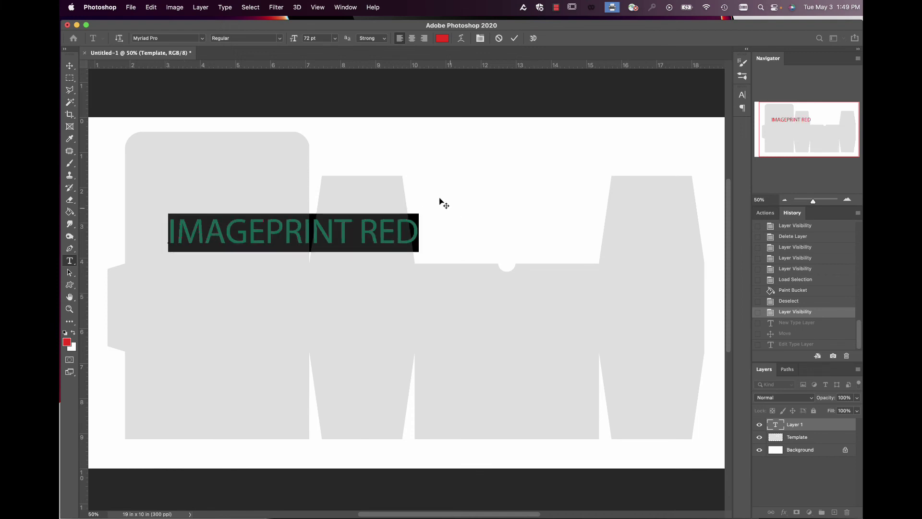
left_click(335, 38)
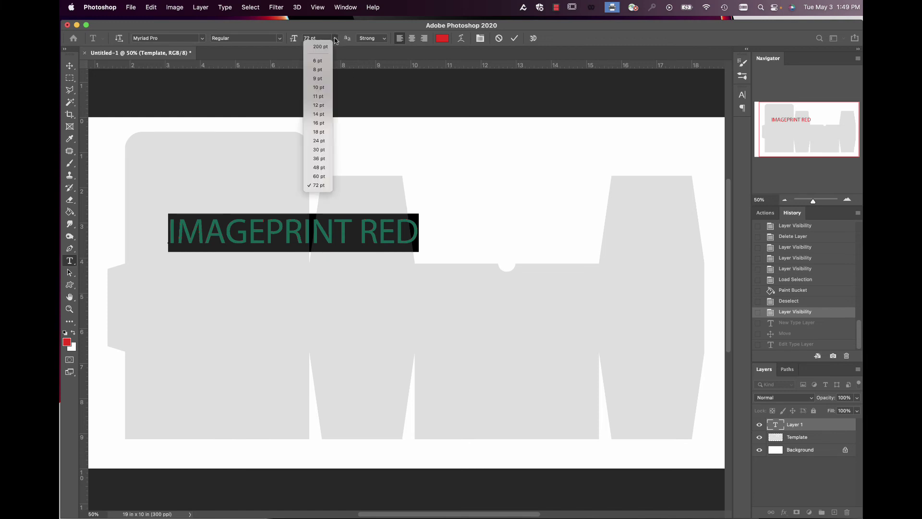
left_click(319, 176)
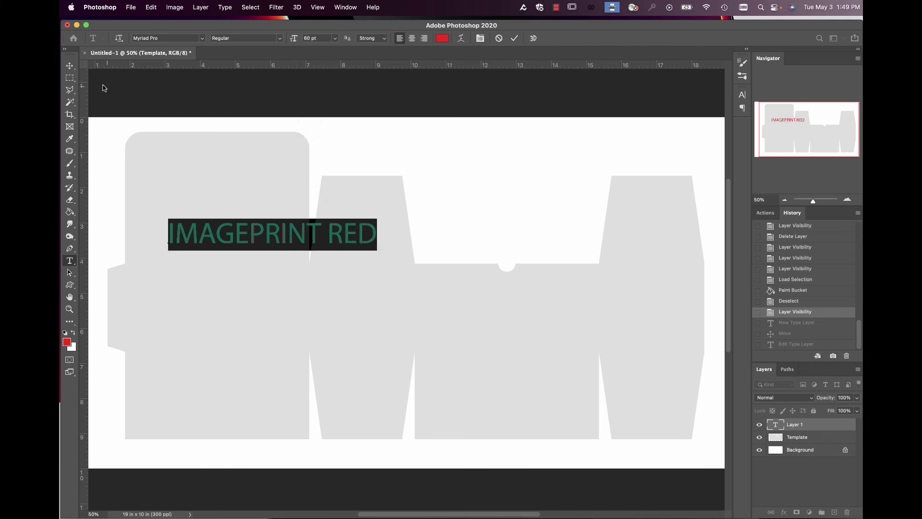
left_click(69, 66)
left_click_drag(254, 237, 211, 300)
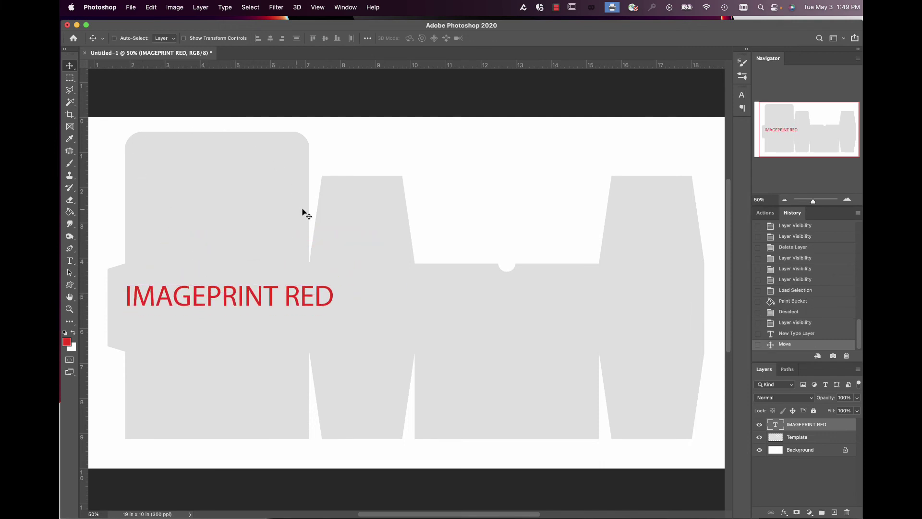
Reduce the IMAGEPRINT RED text to 48 pt and move it slightly down to fit within the first large middle-row panel.
left_click(791, 370)
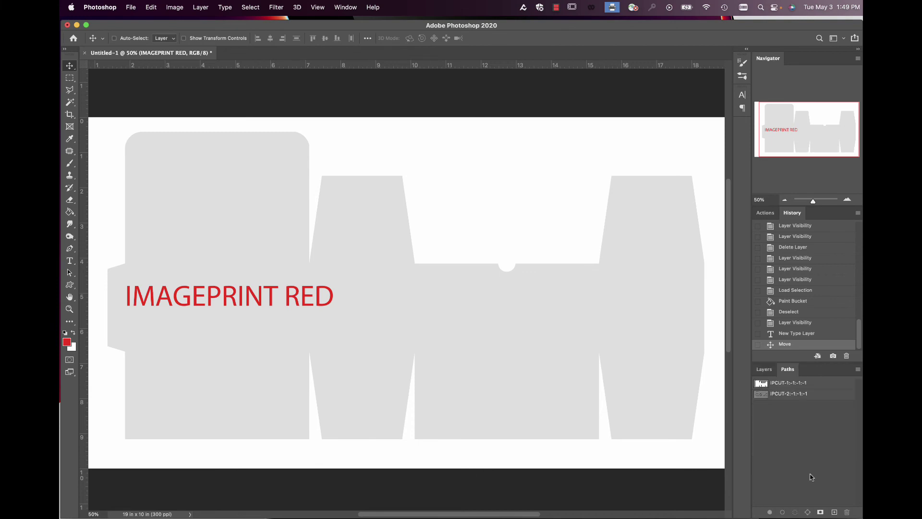
left_click(766, 372)
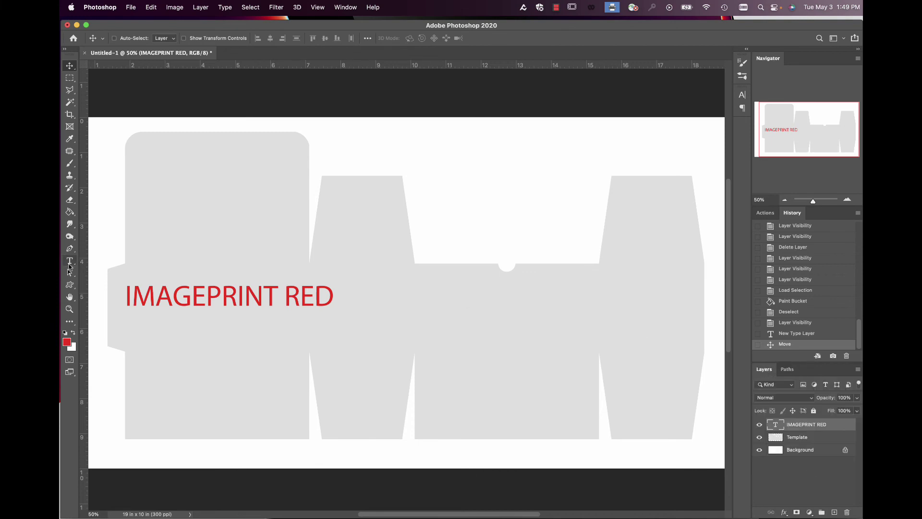
left_click(70, 261)
left_click_drag(125, 296, 364, 293)
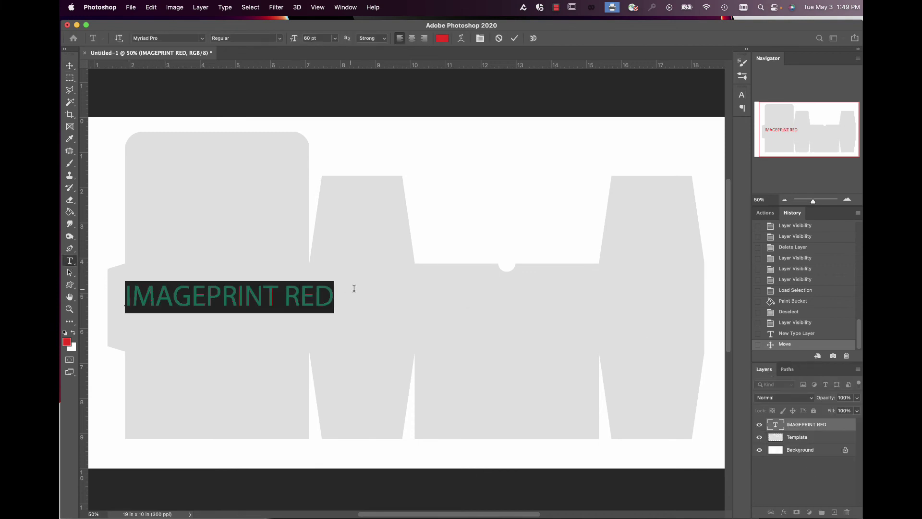
left_click(334, 37)
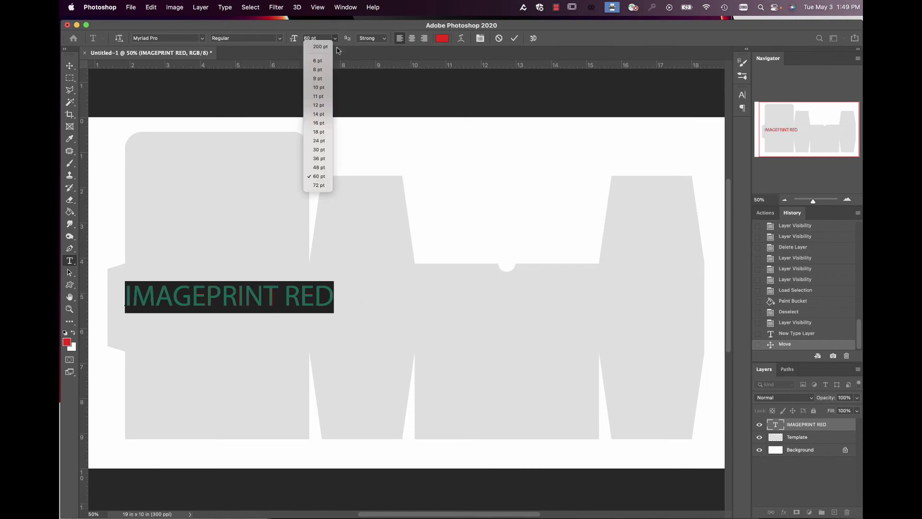
left_click(317, 168)
left_click(70, 66)
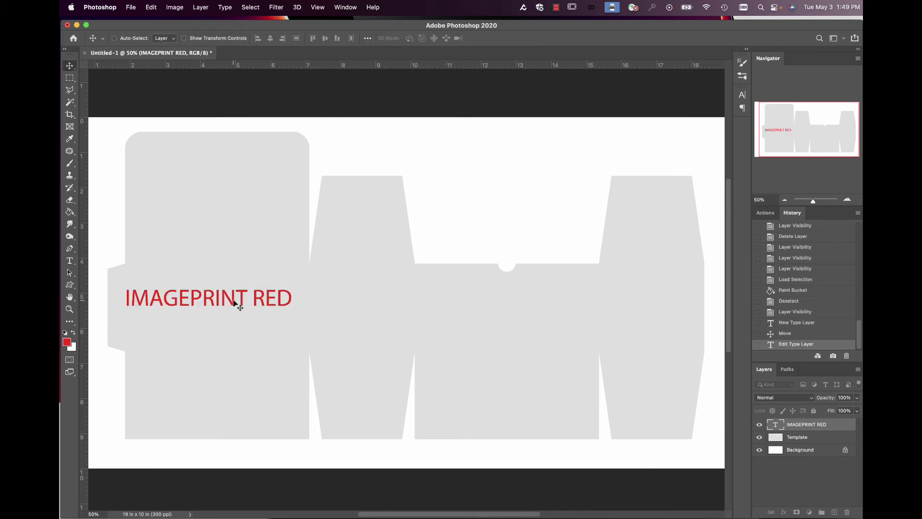
left_click_drag(231, 305, 236, 319)
Show the IPCUT-2:-1:-1:-1 path to check the text's placement against the fold lines, and deselect the path.
left_click(787, 368)
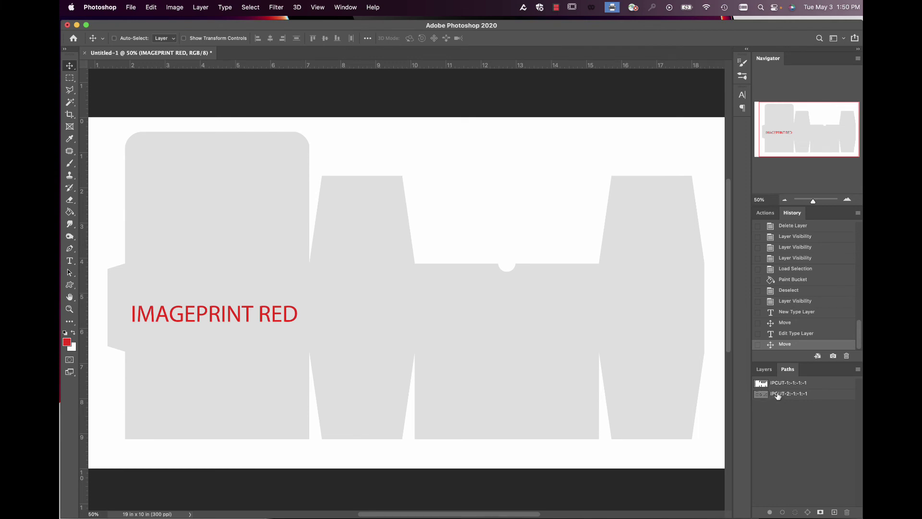
left_click(778, 395)
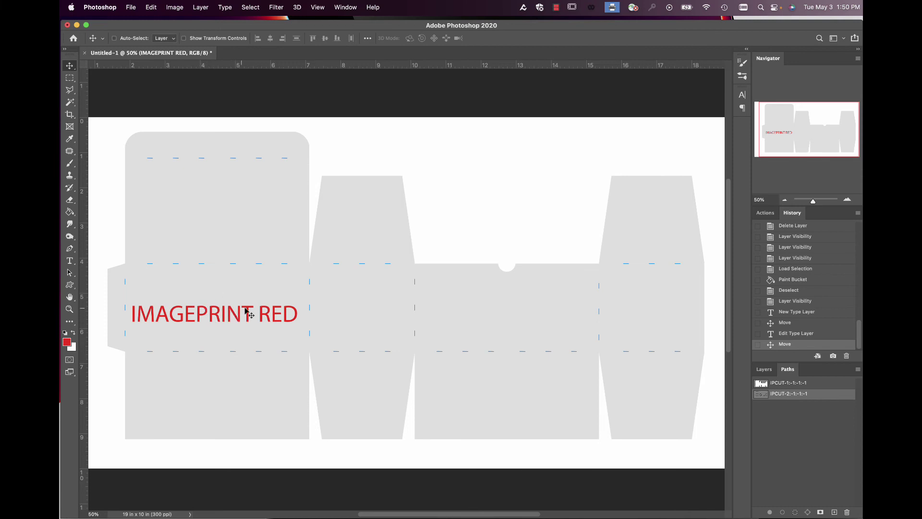
left_click(785, 416)
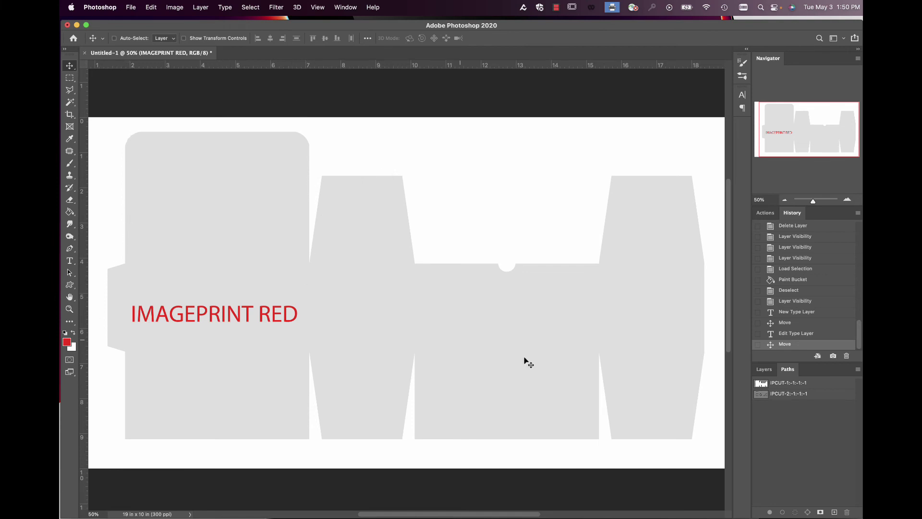
Delete the IMAGEPRINT RED text layer and merge the Template layer down into the Background.
left_click(767, 371)
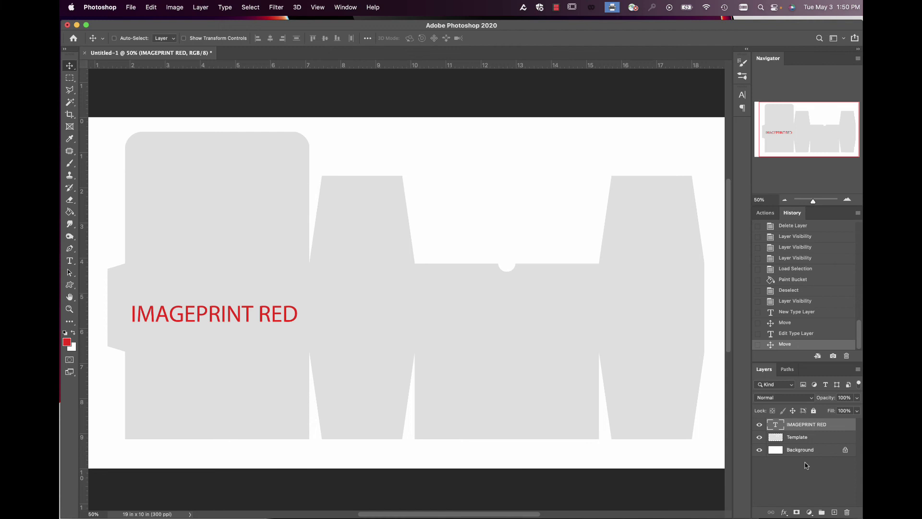
left_click_drag(803, 422, 846, 512)
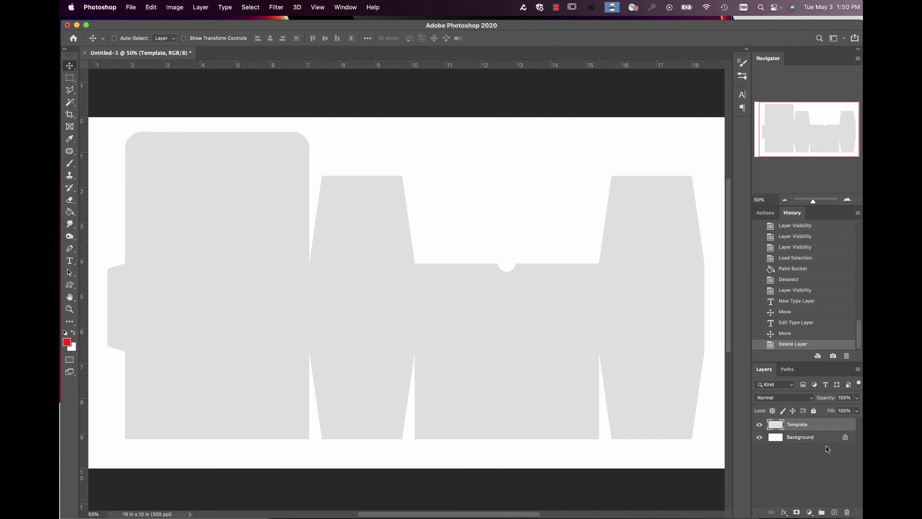
key("super+e")
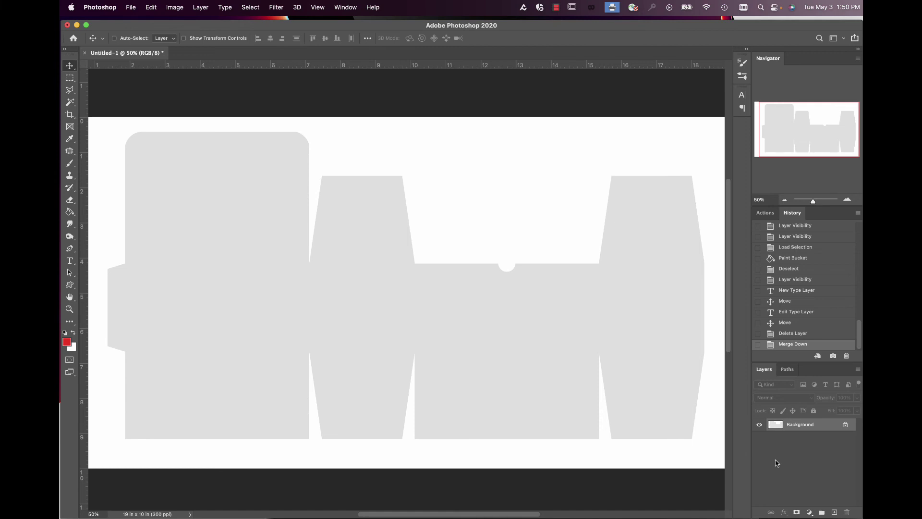
Save the document in Photoshop format as "New Template - PATHS" in the Template folder.
left_click(130, 8)
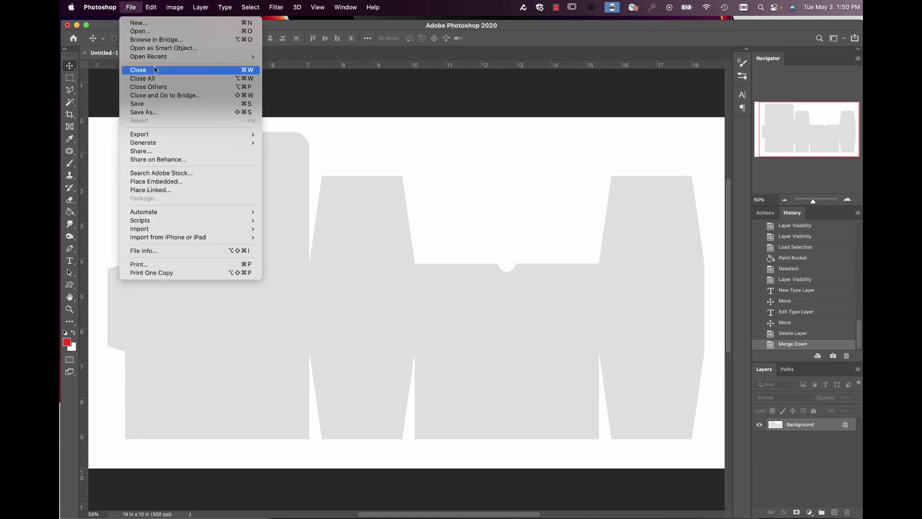
left_click(179, 112)
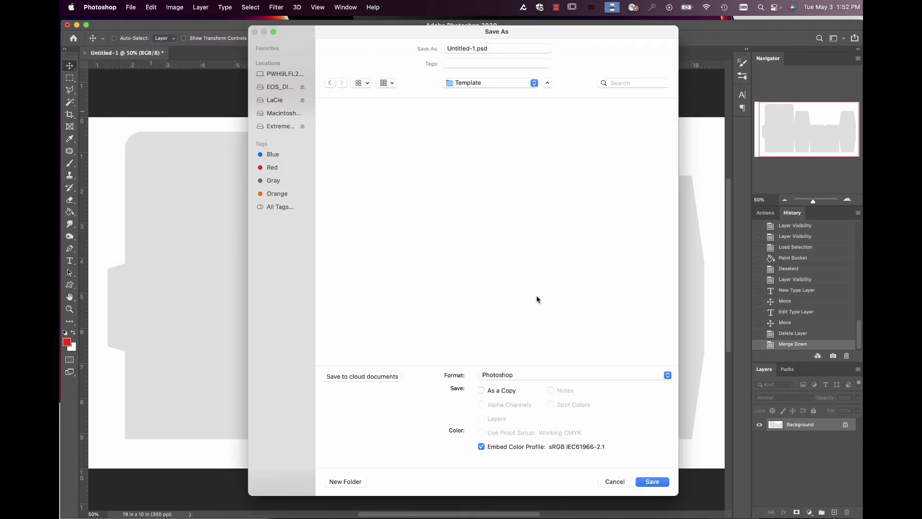
left_click(474, 48)
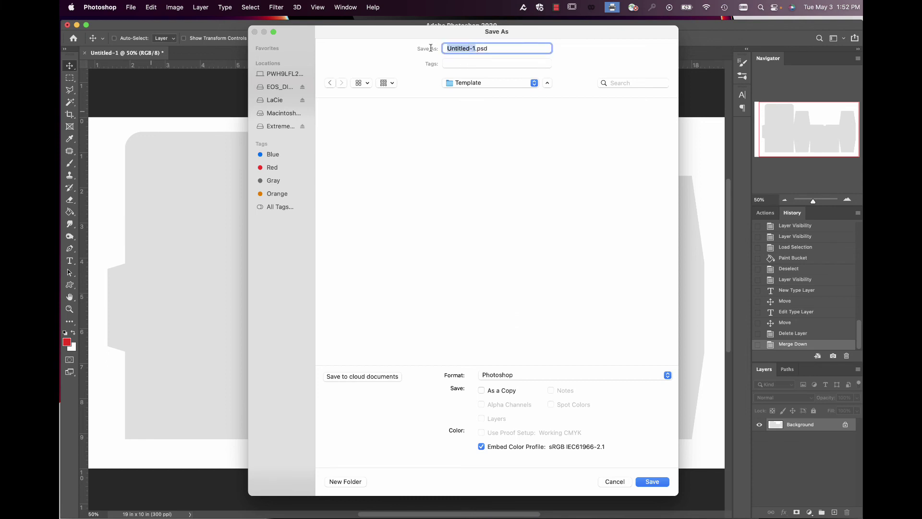
type("New Template - PATHS")
left_click(650, 481)
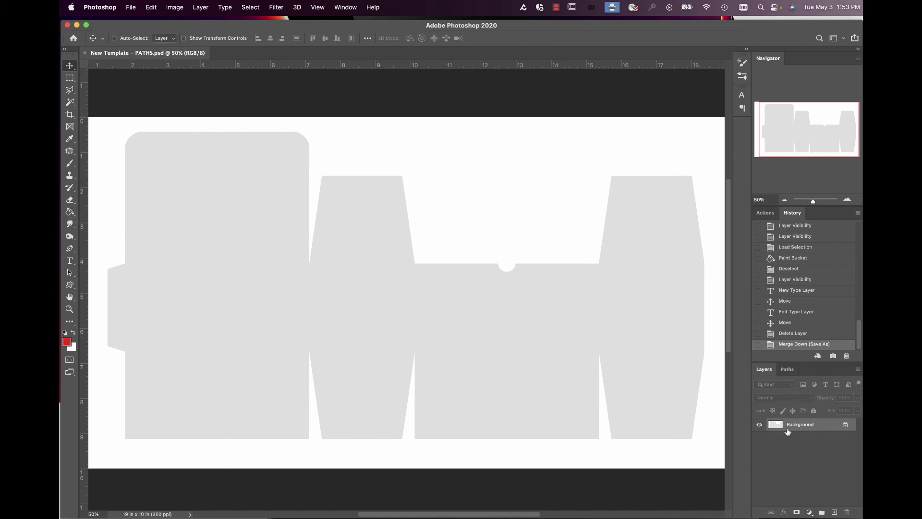
Unlock the Background to turn it into a regular layer.
left_click(845, 425)
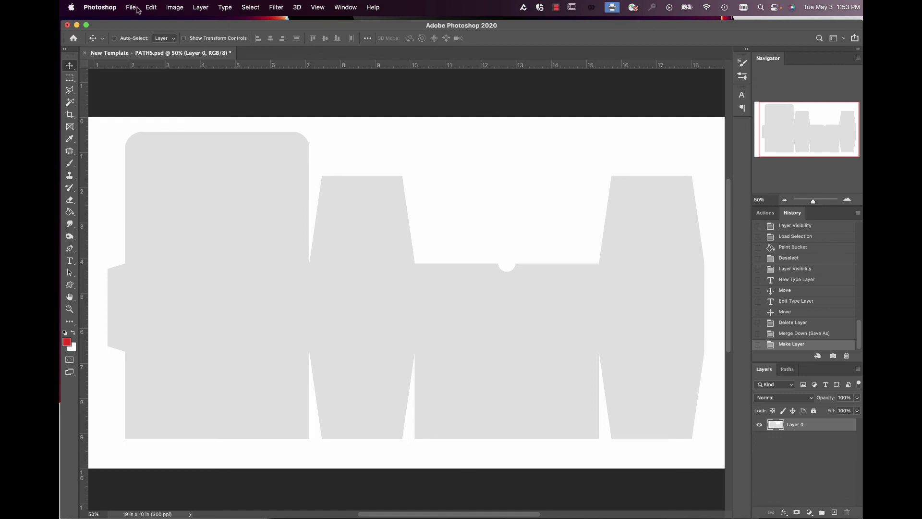
left_click(200, 8)
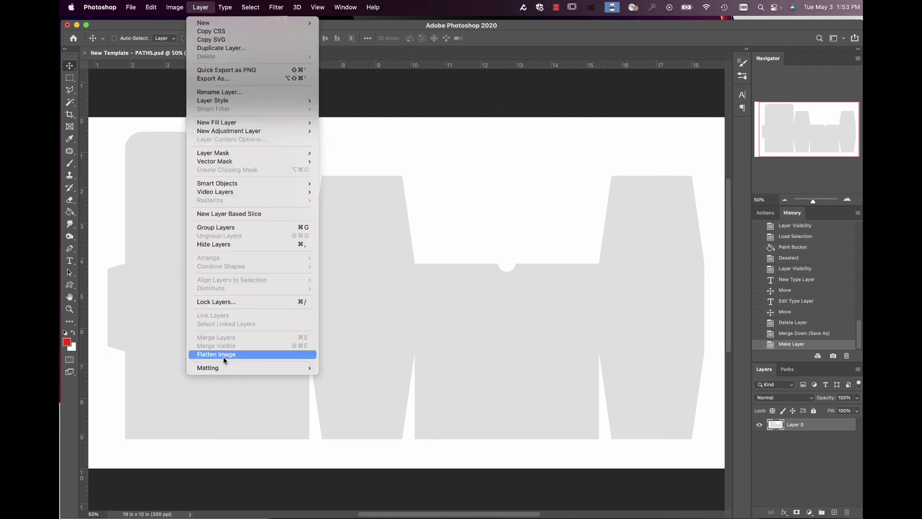
left_click(541, 234)
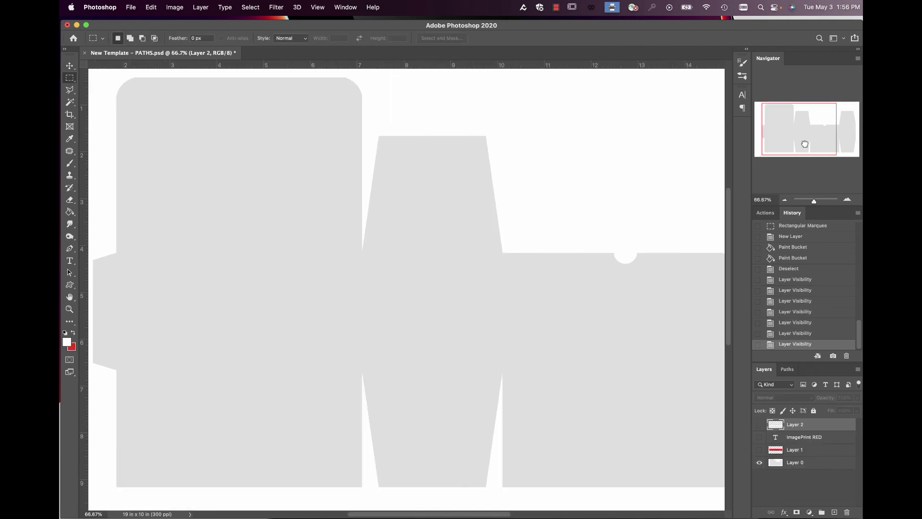
Select a rectangular area about 3.5 by 0.9 in inside the first large middle-row panel and make Layer 0 active.
left_click_drag(804, 144, 802, 145)
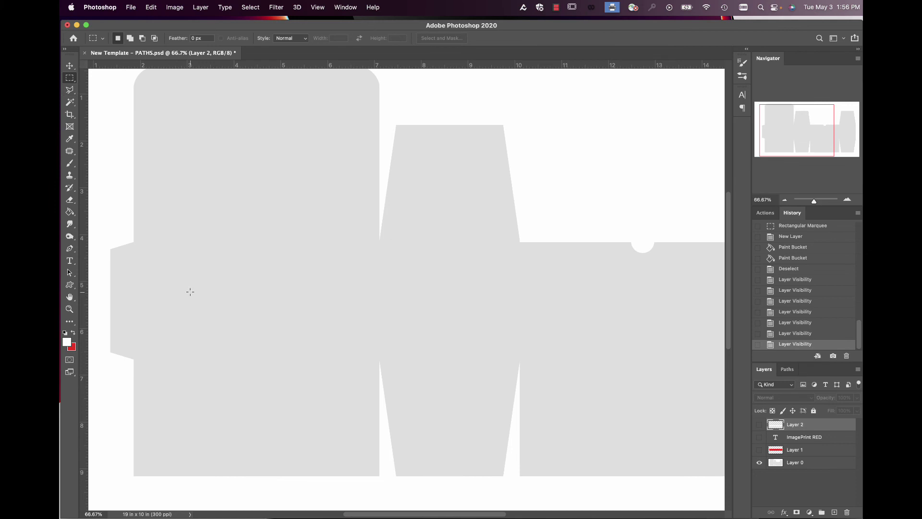
left_click_drag(175, 287, 341, 329)
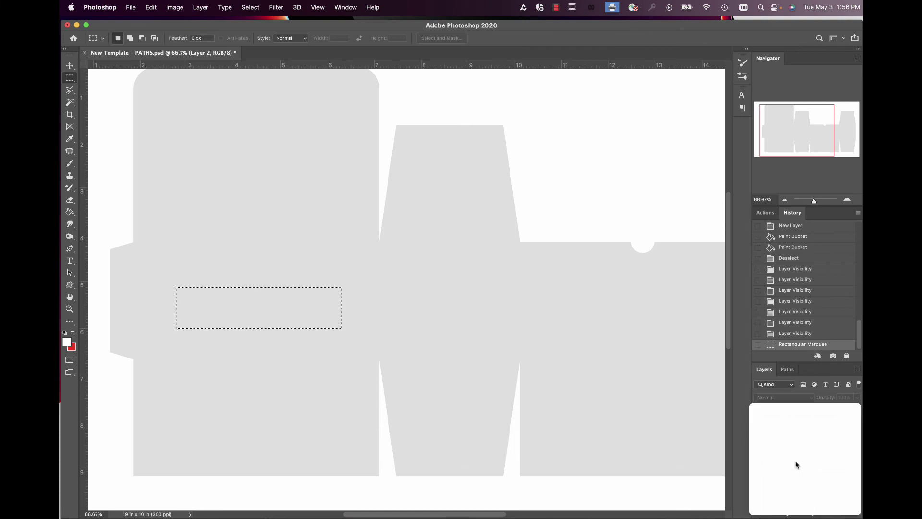
left_click(788, 464)
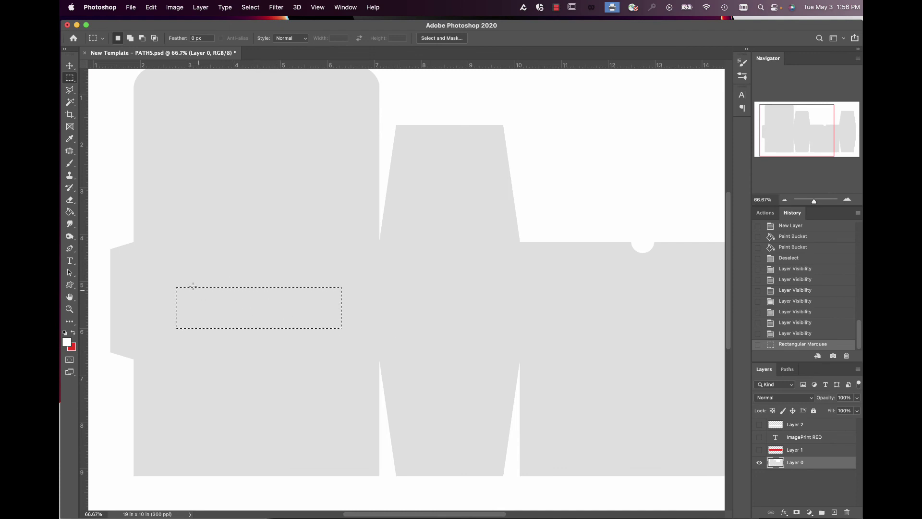
right_click(223, 302)
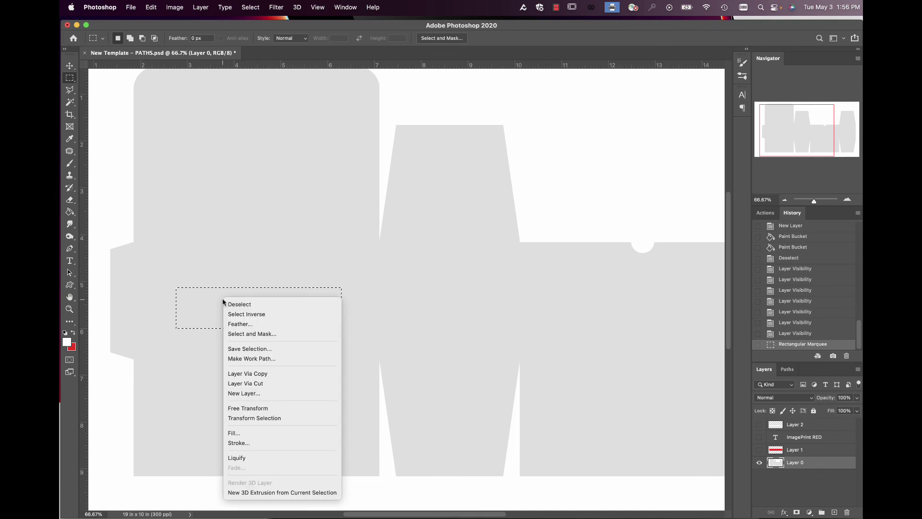
left_click(303, 260)
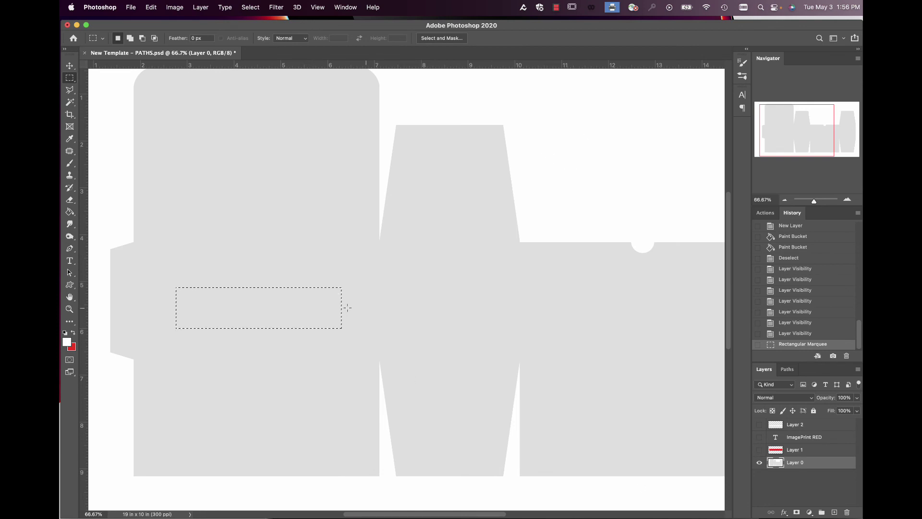
Copy the selected rectangle to a new layer and move it to the blank white area above the notched panel.
key("super+j")
key("v")
left_click_drag(240, 311, 603, 153)
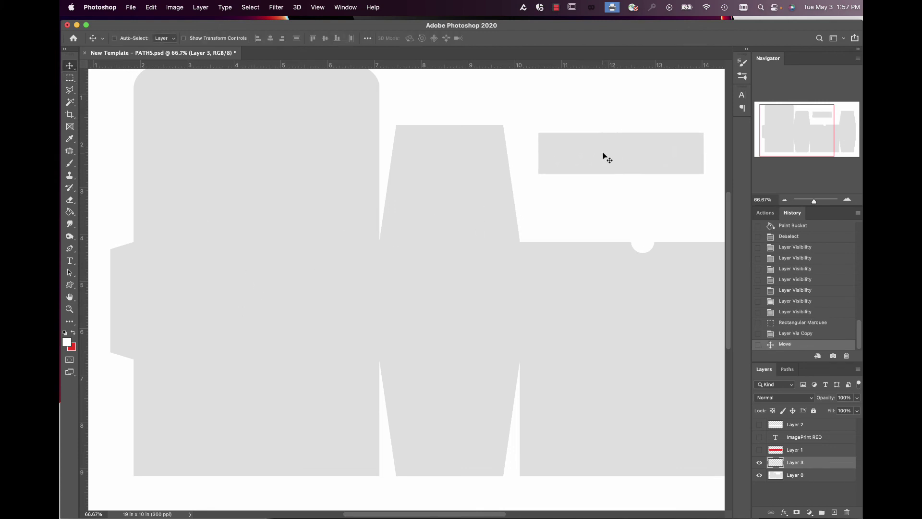
Fill the copied rectangle with white and move it back onto the first large middle-row panel as a window.
left_click(70, 212)
left_click(664, 169)
left_click(70, 67)
left_click_drag(632, 158, 258, 297)
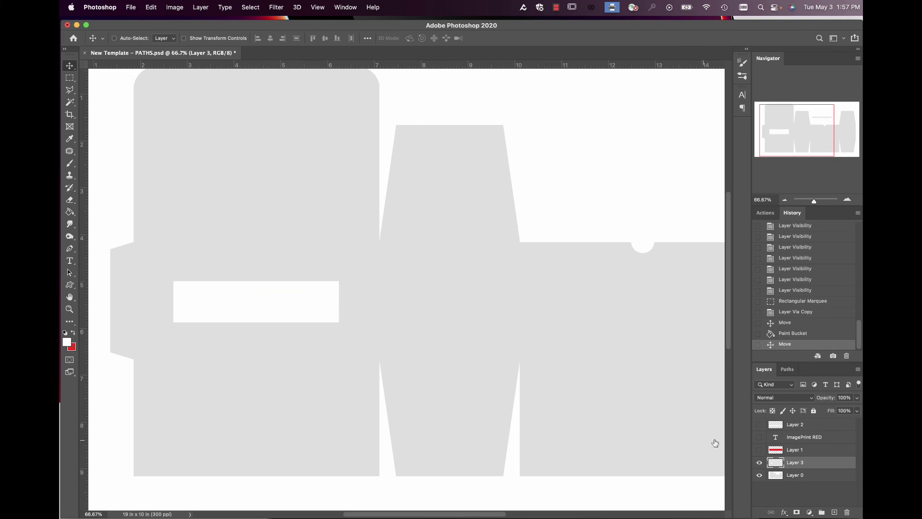
Load the white rectangle as a selection, convert it to a work path with 2.0 pixels tolerance and open the path list.
left_click(773, 465, "super")
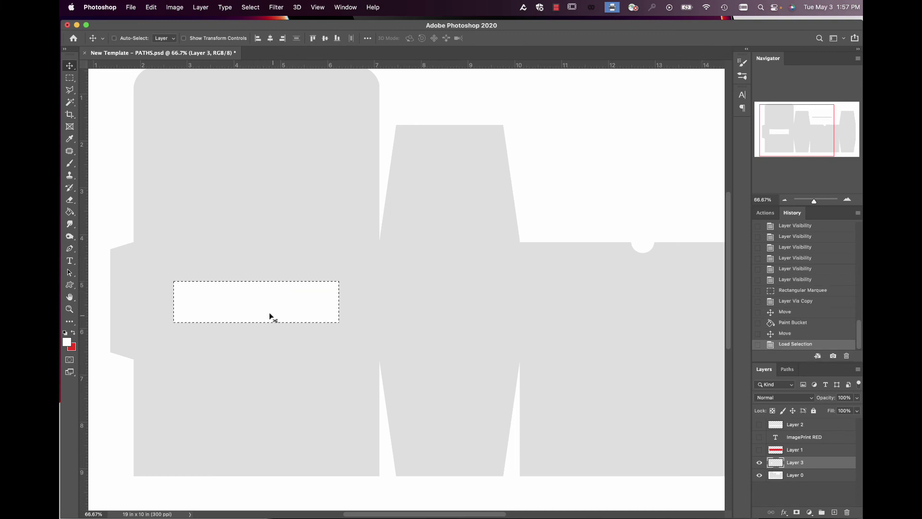
left_click(70, 77)
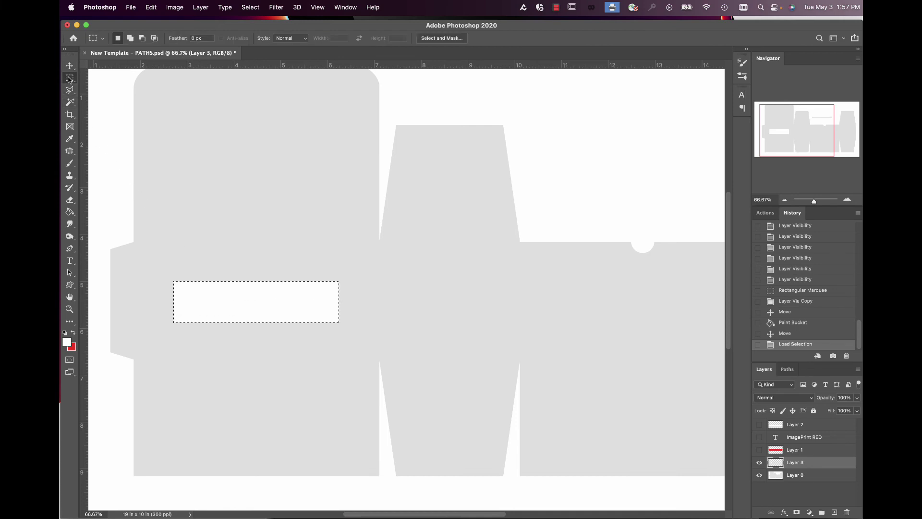
right_click(248, 294)
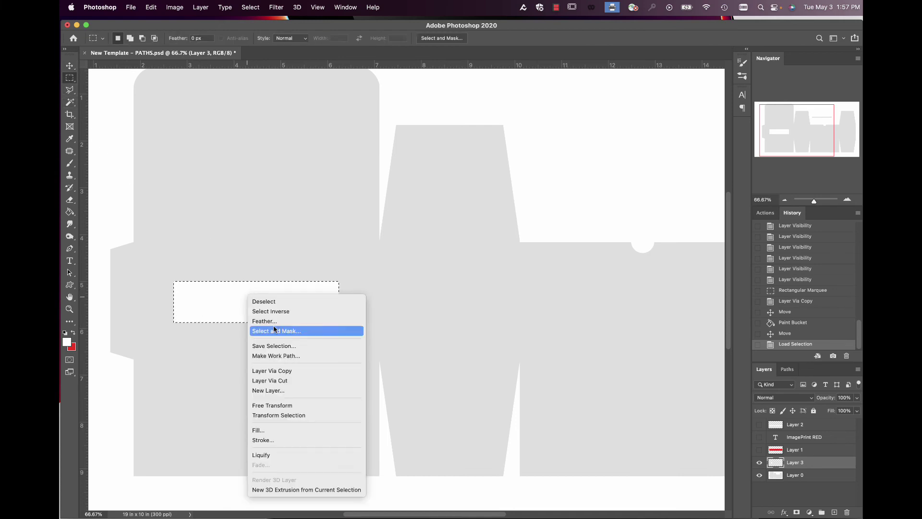
left_click(293, 355)
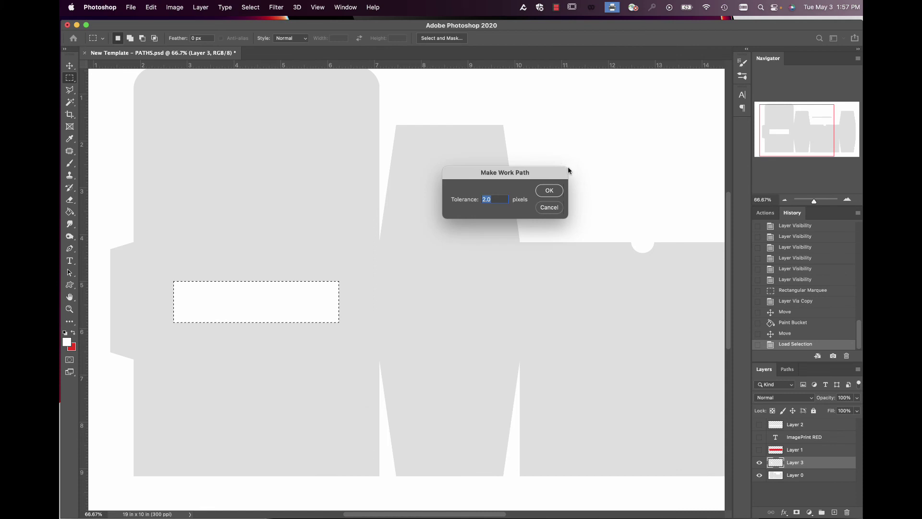
left_click(549, 191)
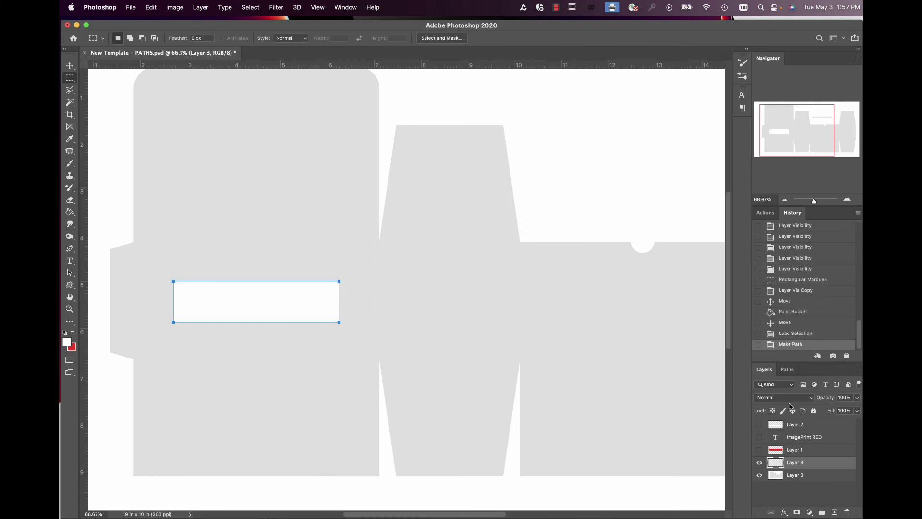
left_click(786, 369)
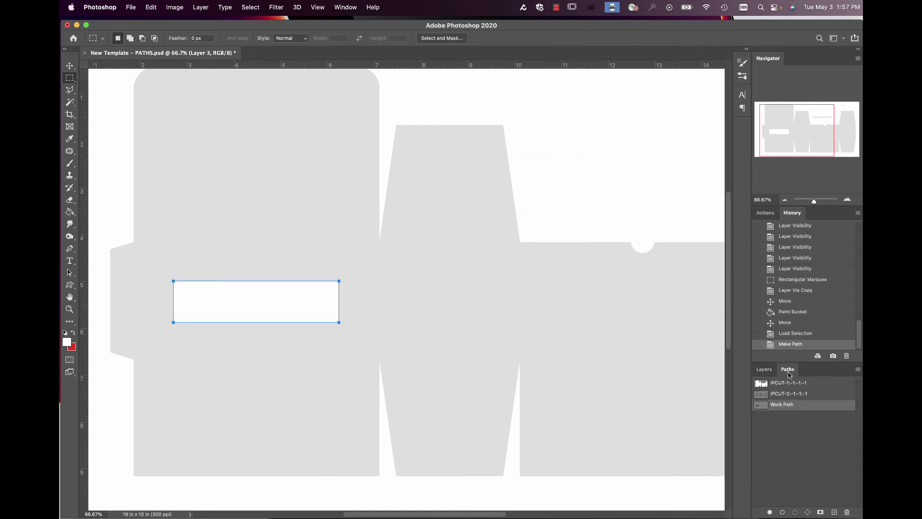
Save the window's work path under the name IPCUT-3:-1:-1:-1.
double_click(781, 405)
key("BackSpace")
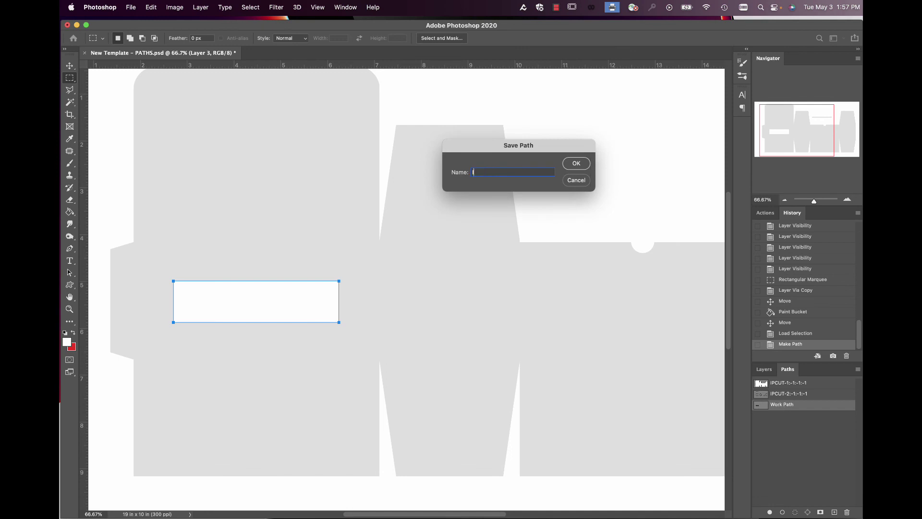
type("IPCUT-3:-1:-1:-1")
left_click(576, 163)
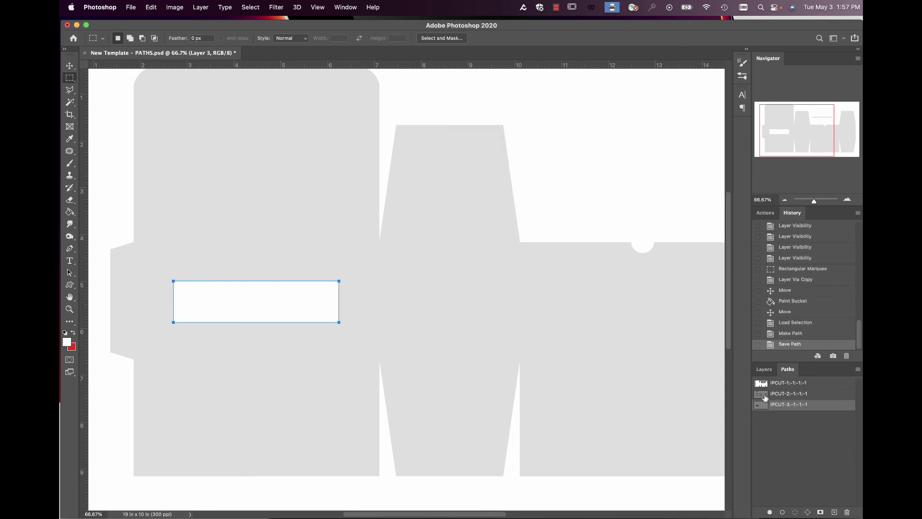
Check the window path against the panel by hiding and showing Layer 3, and review the whole template with its path list.
left_click(764, 370)
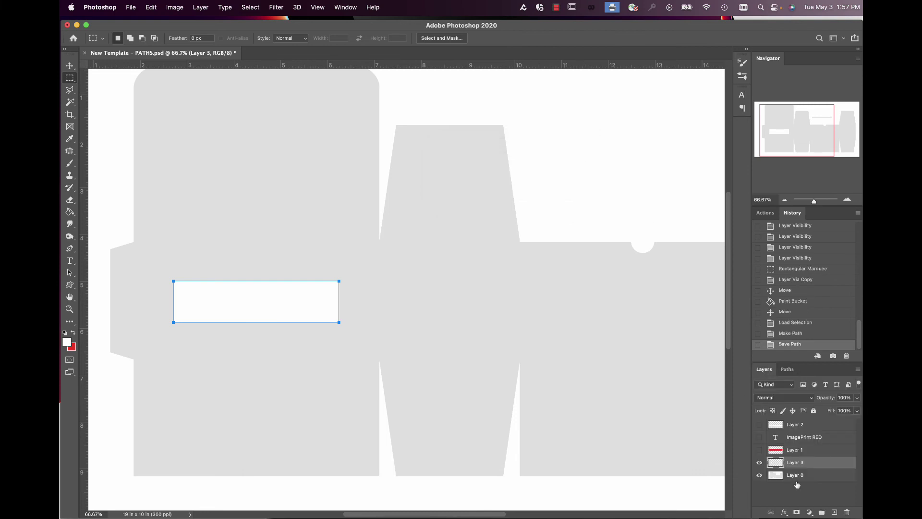
left_click(759, 462)
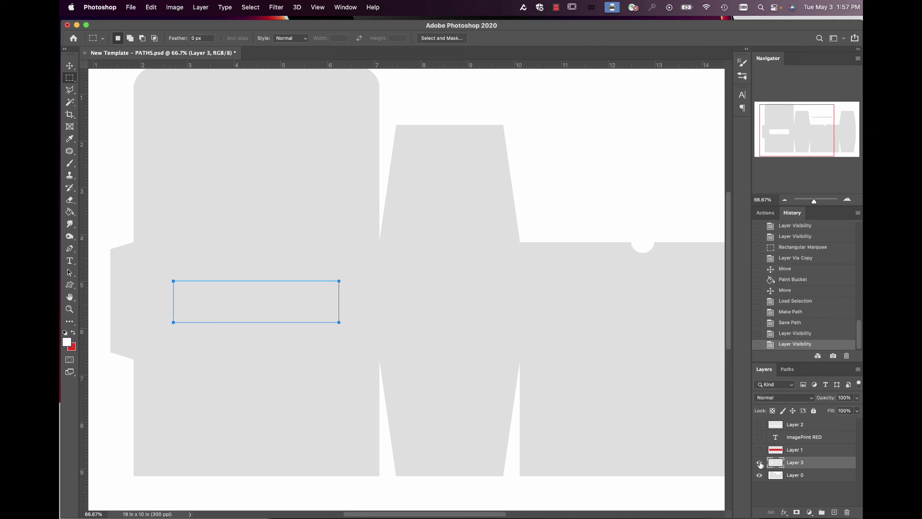
left_click(759, 463)
mouse_move(799, 462)
left_mouse_down()
mouse_move(801, 478)
mouse_move(845, 511)
mouse_move(797, 463)
mouse_move(809, 463)
left_mouse_up()
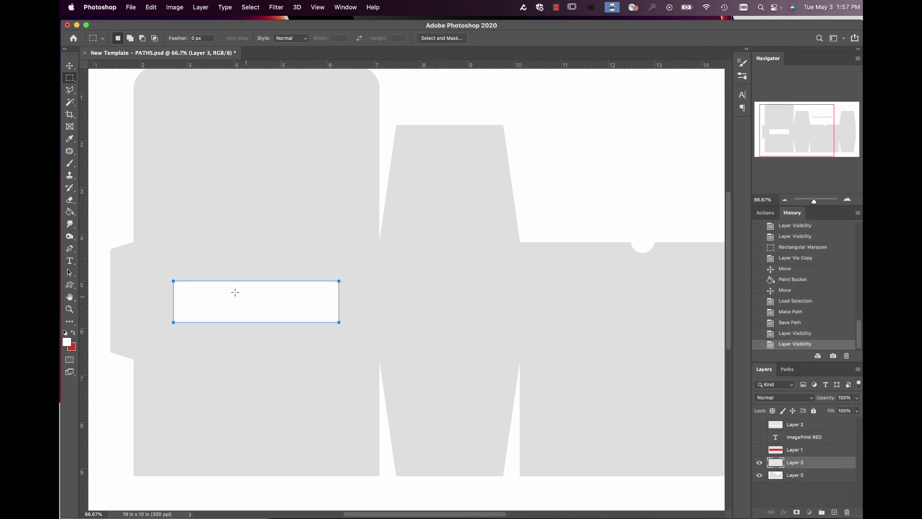
left_click(786, 201)
left_click(785, 200)
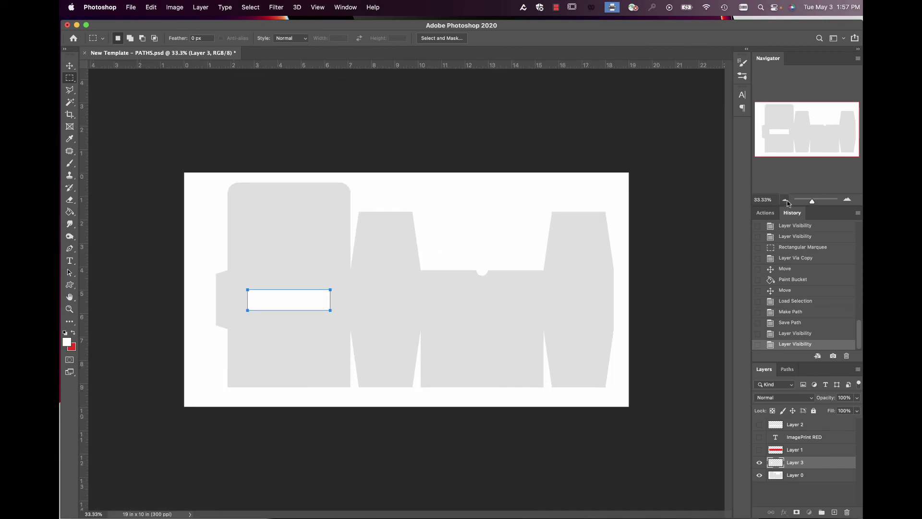
left_click(790, 376)
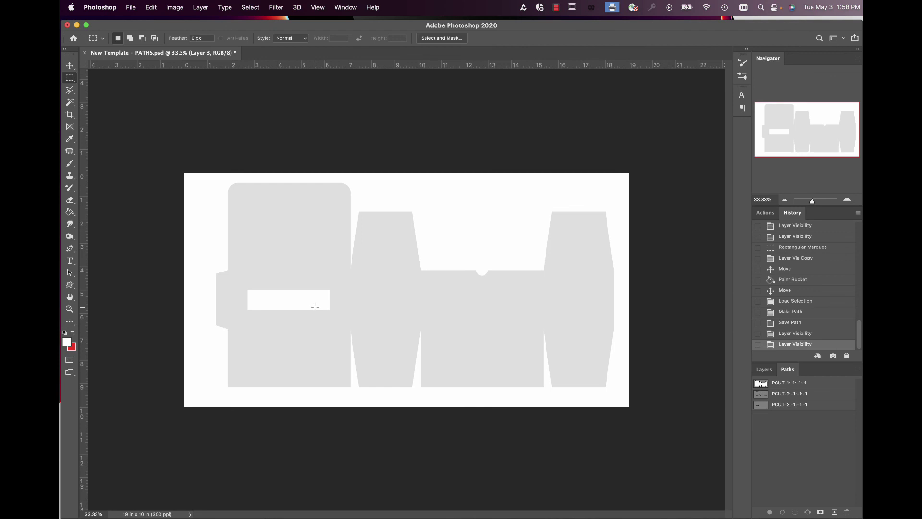
Delete the IPCUT-3:-1:-1:-1 path and the white window rectangle on Layer 3.
left_click(847, 201)
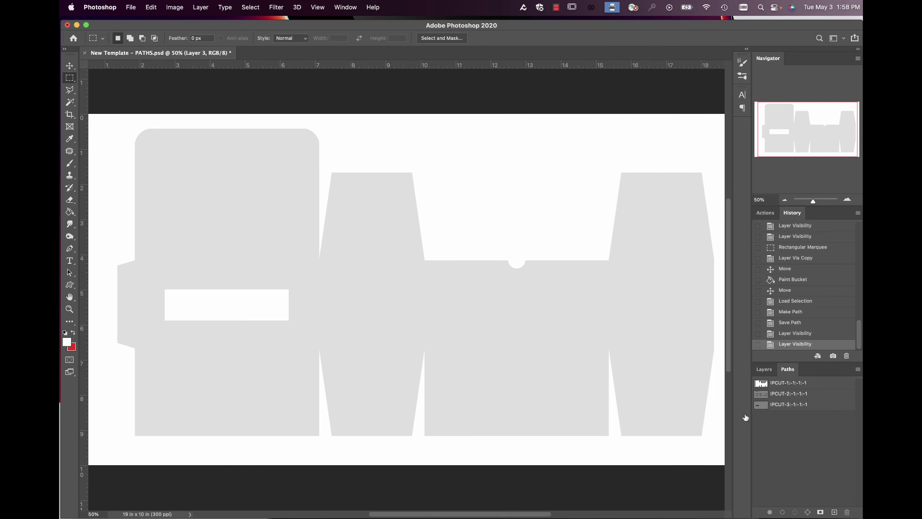
left_click(783, 409)
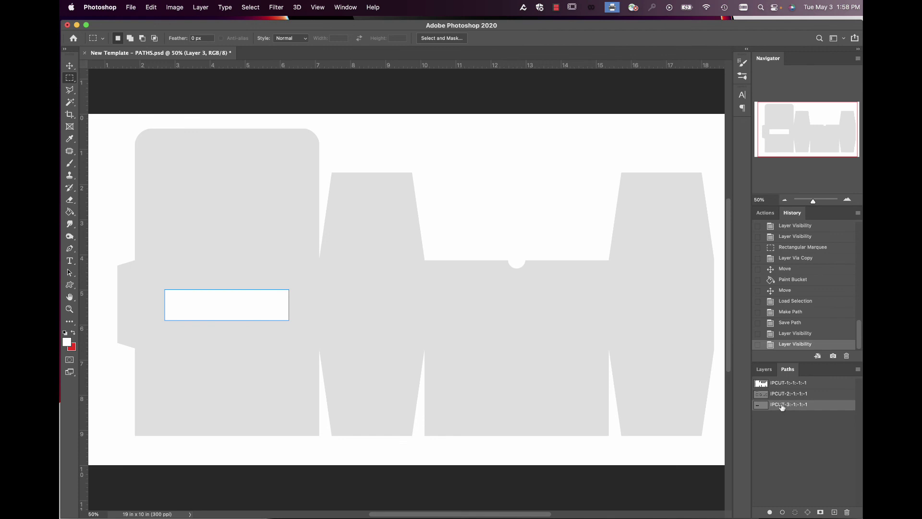
left_click_drag(782, 407, 847, 512)
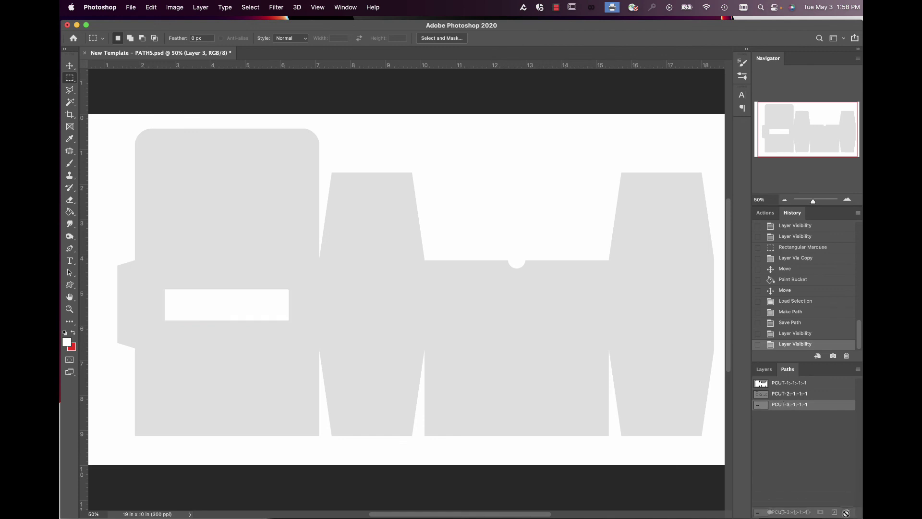
left_click(764, 369)
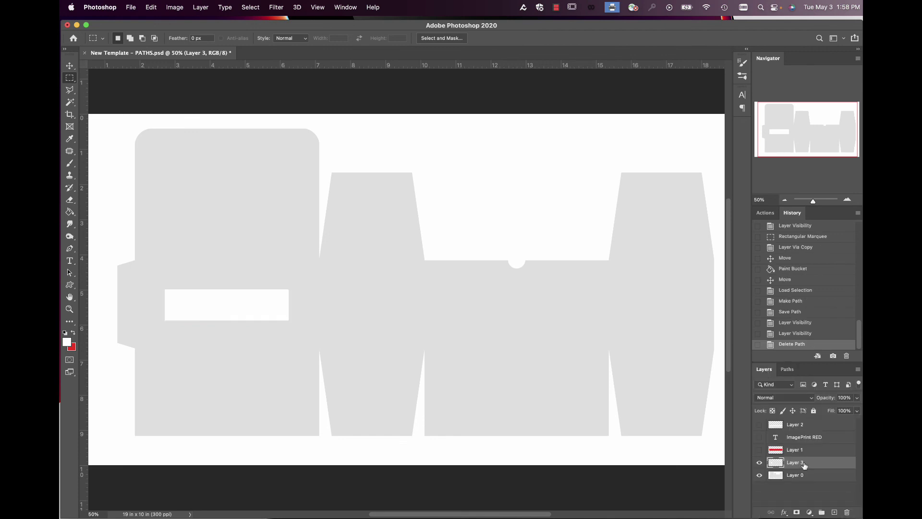
left_click_drag(773, 465, 847, 513)
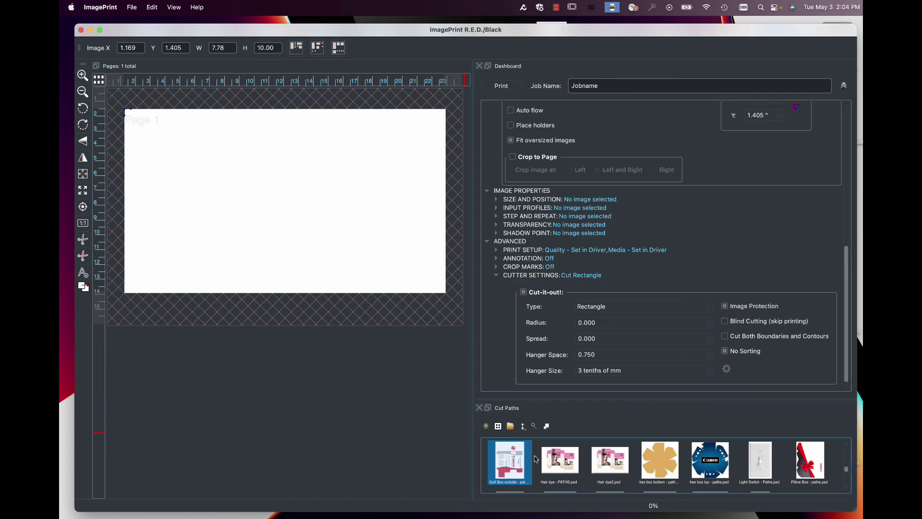
Switch to ImagePrint R.E.D. and open the Cut Paths folder in the image browser.
left_click_drag(846, 468, 847, 473)
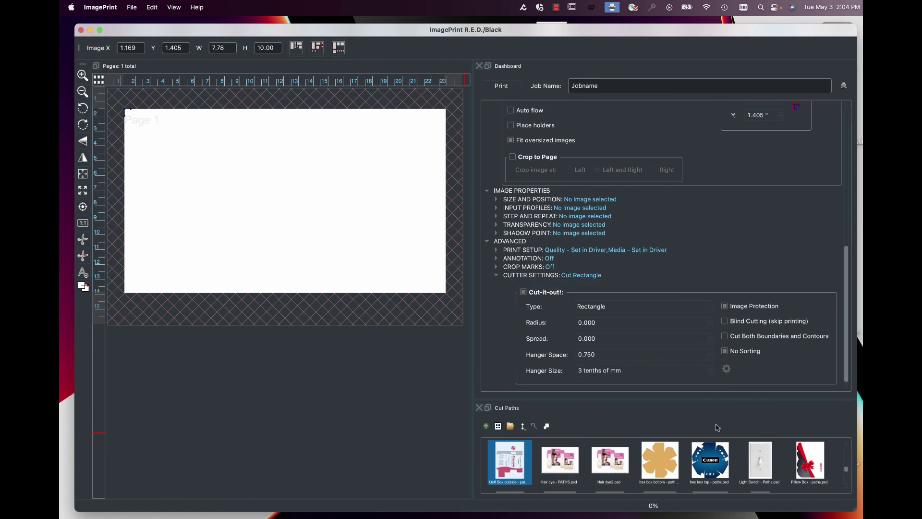
left_click(174, 7)
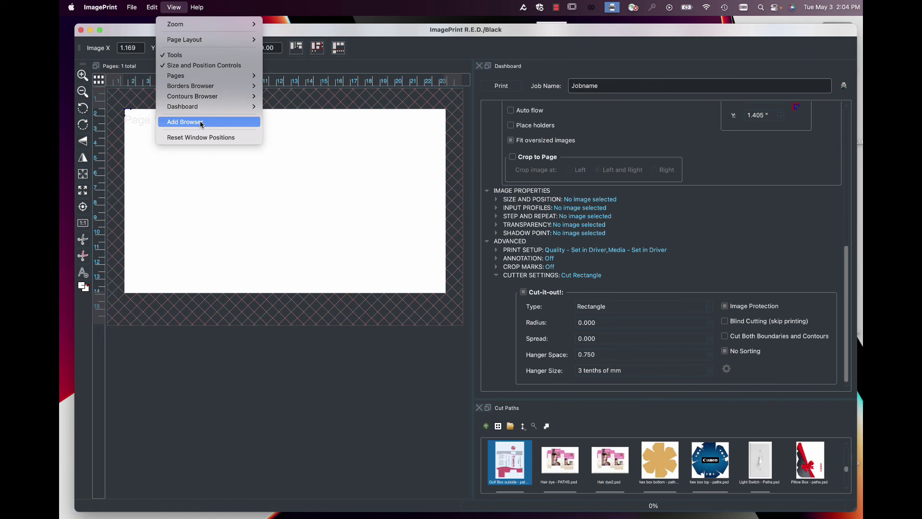
left_click(604, 431)
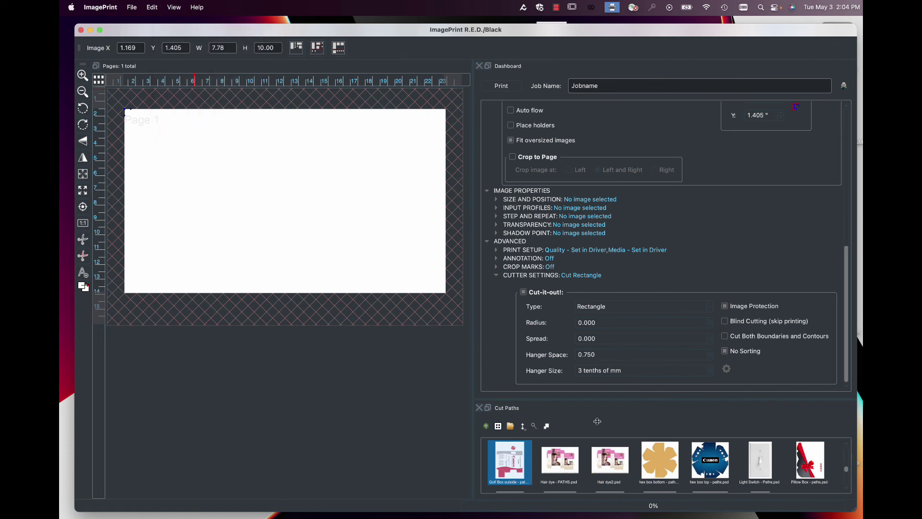
left_click(510, 426)
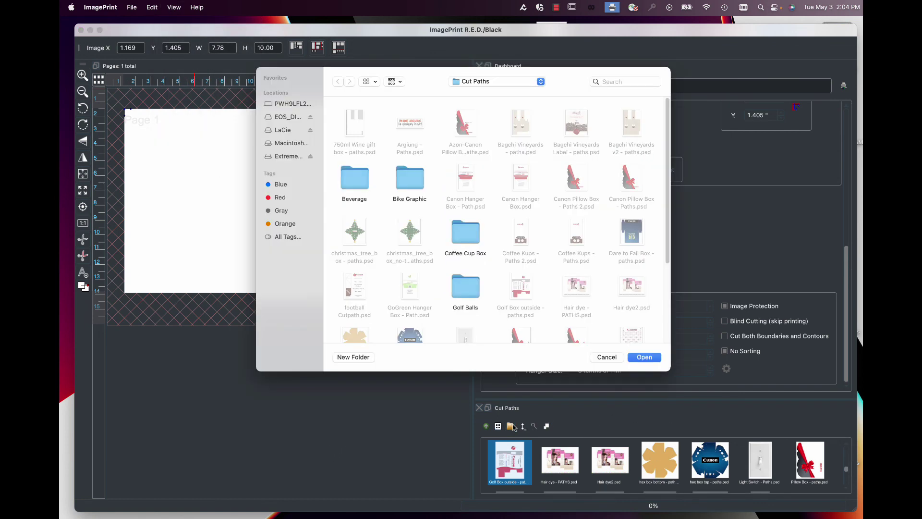
left_click(644, 358)
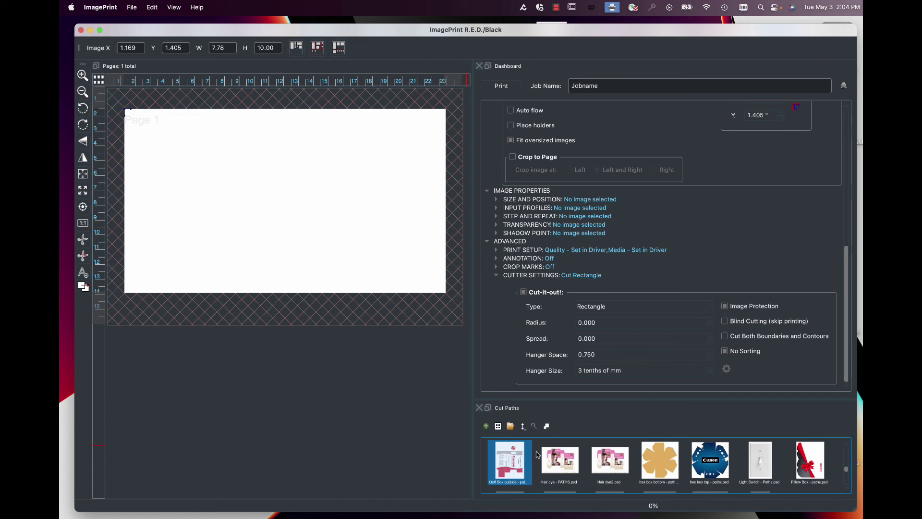
Keep Cut-it-out! enabled and place Golf Box outside - paths.psd on page 1.
left_click_drag(510, 461, 533, 294)
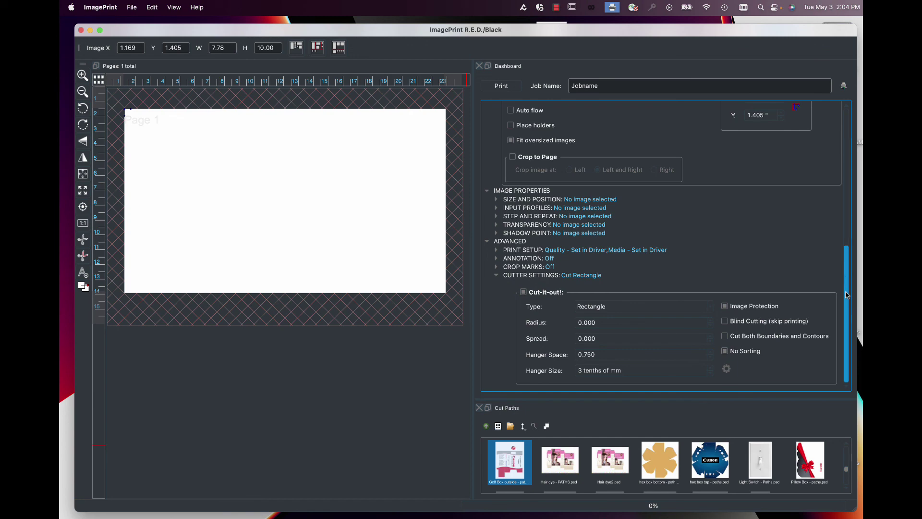
left_click(524, 293)
left_click(523, 293)
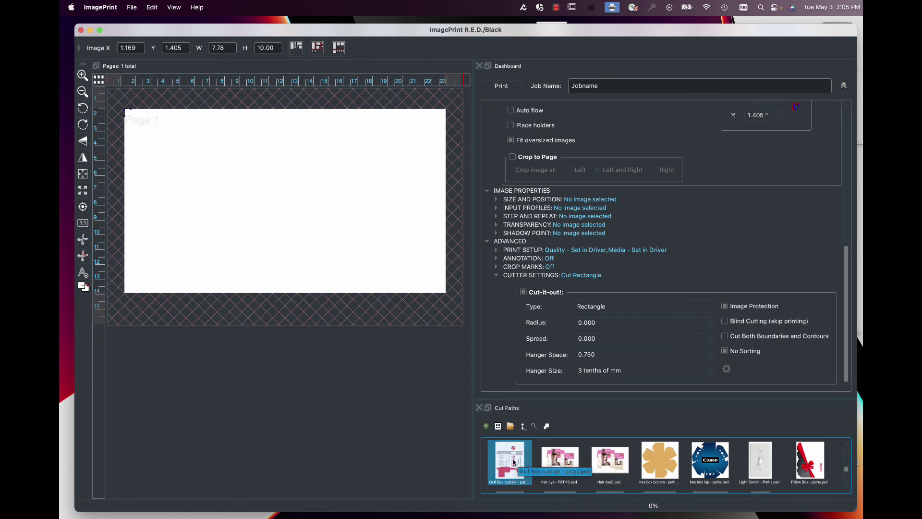
left_click_drag(512, 459, 269, 213)
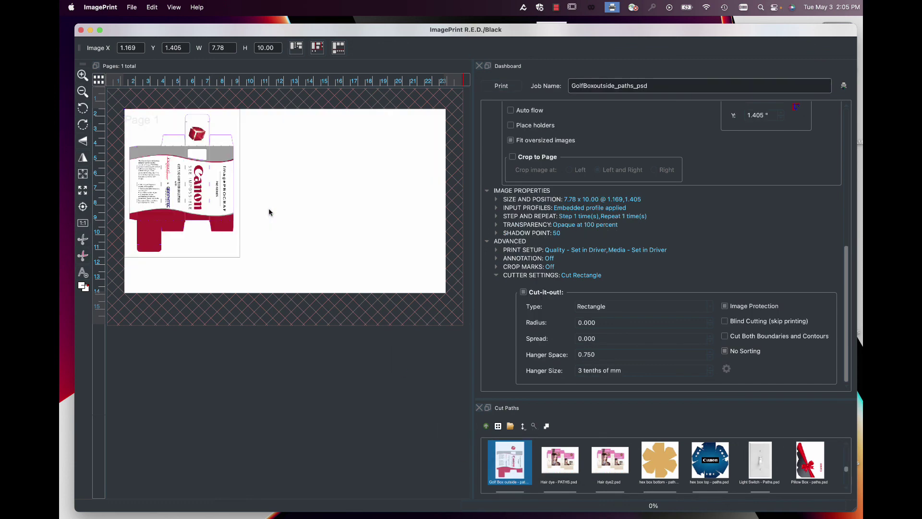
Examine the golf box's cut paths on the page and print the job.
key("super+equal")
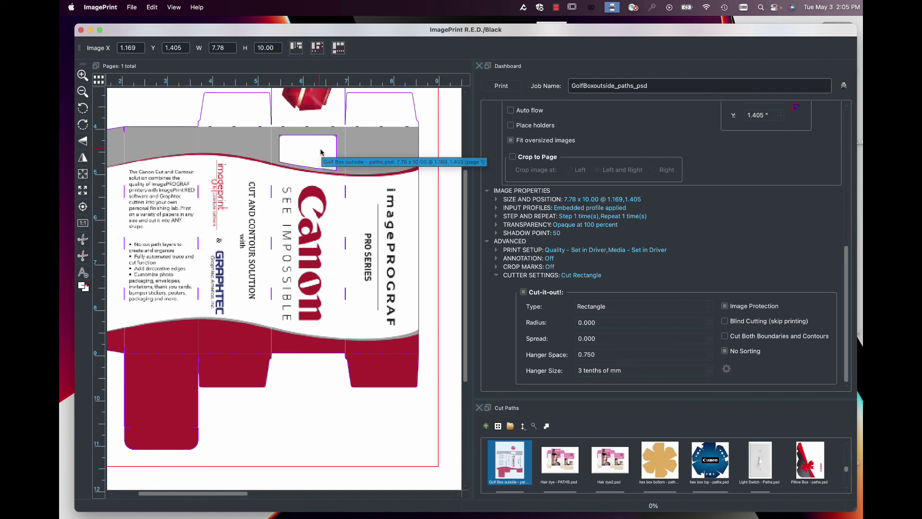
key("super+minus")
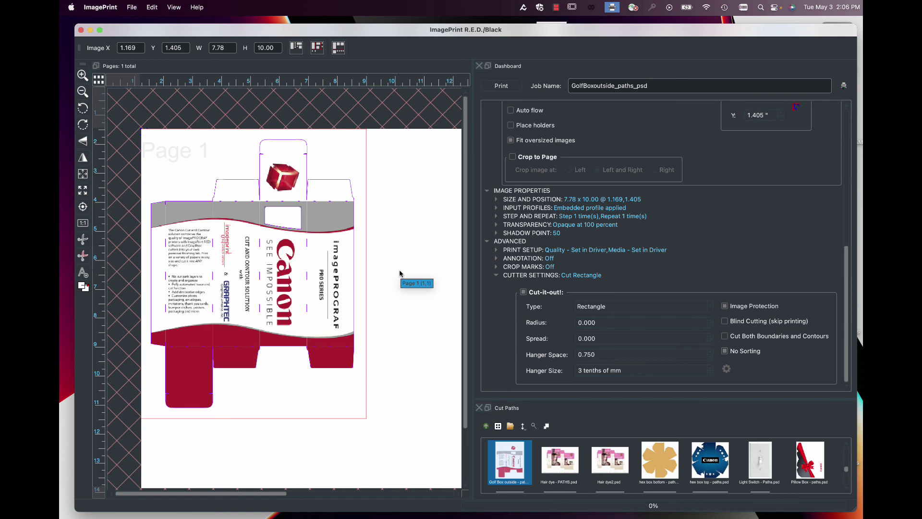
left_click(501, 86)
left_click(375, 176)
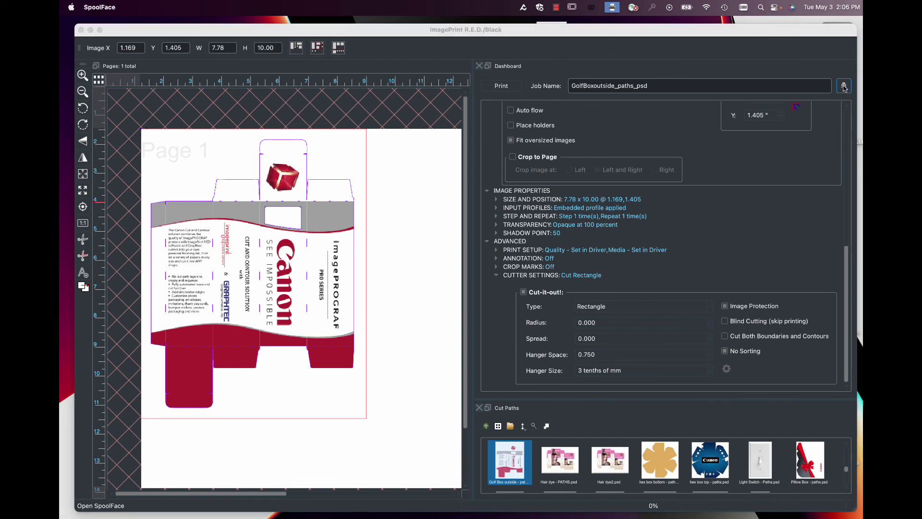
Open the SpoolFace print queue and check the GolfBoxoutside_paths_psd_CutItOut job among the active jobs.
left_click(843, 87)
left_click_drag(638, 45, 719, 45)
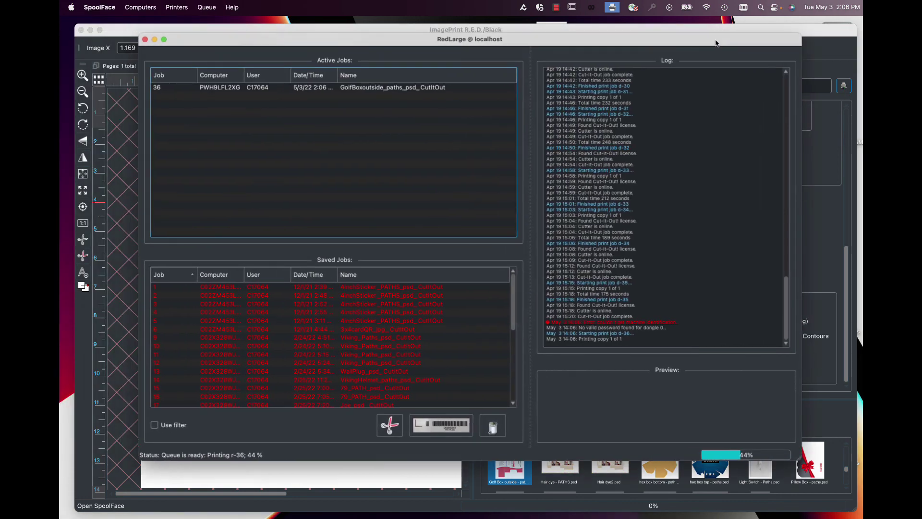
left_click(414, 92)
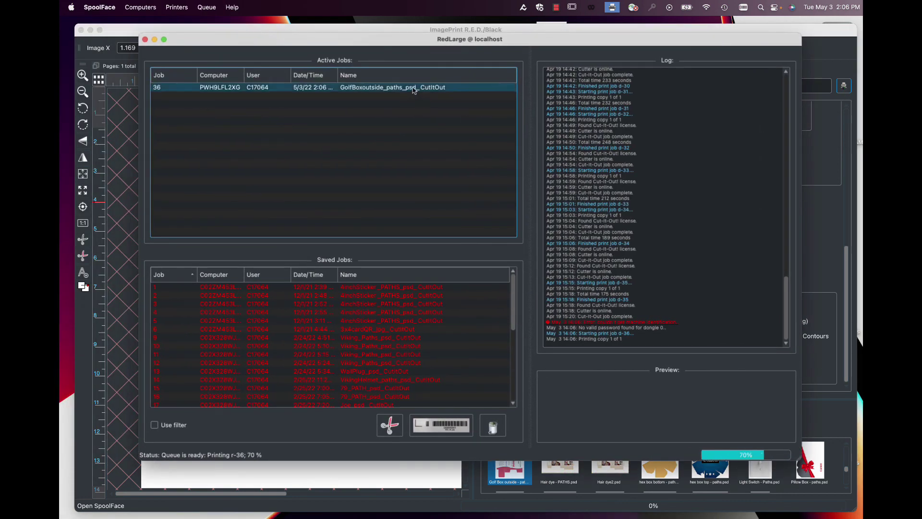
left_click(464, 202)
Browse the saved cut jobs and the log, and preview the saved MelvilleMartians_Paths_psd_CutItOut job.
left_click(425, 380)
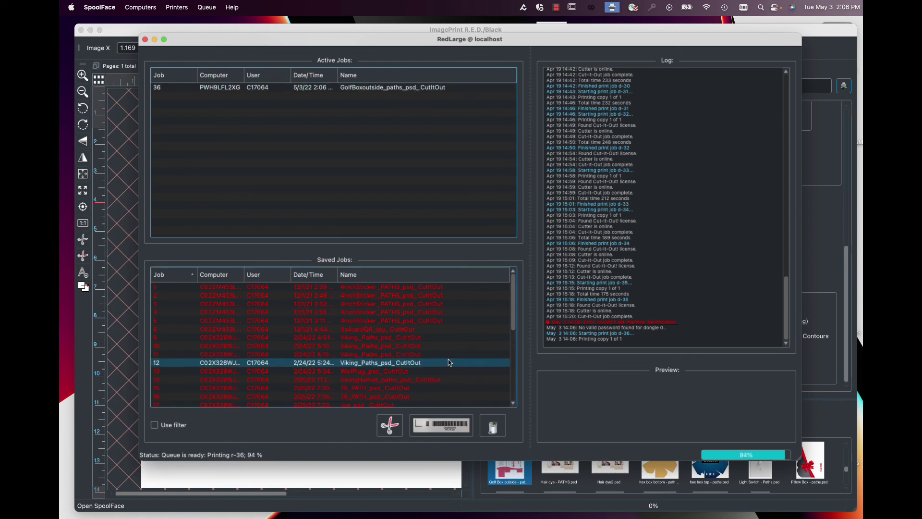
left_click_drag(513, 301, 514, 372)
left_click(477, 379)
left_click_drag(390, 306, 383, 361)
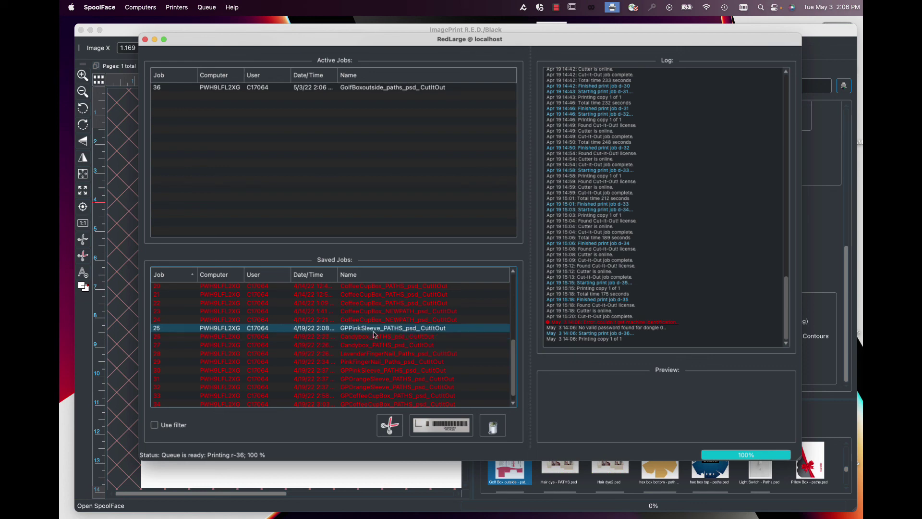
left_click(583, 338)
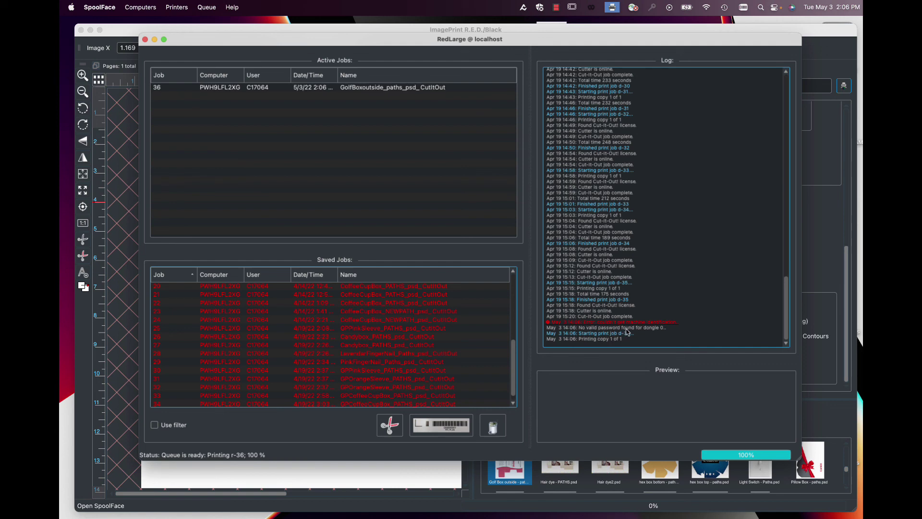
left_click(480, 224)
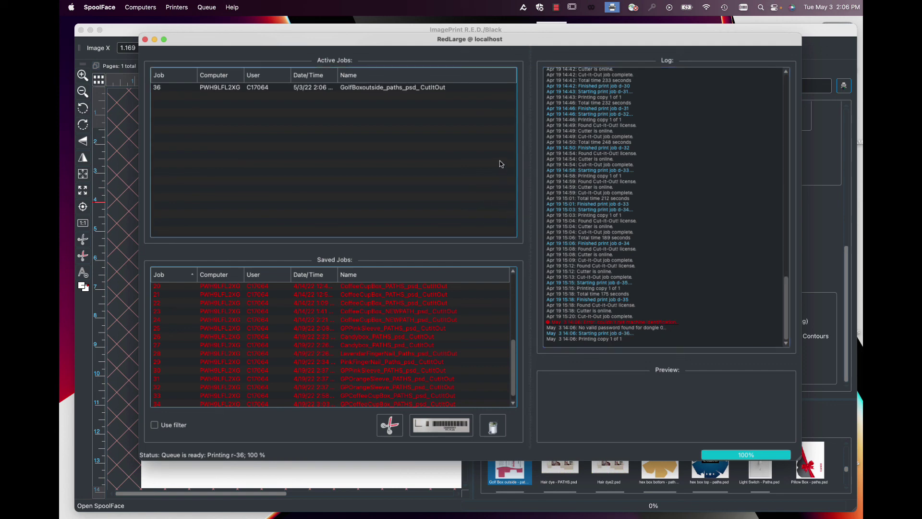
scroll(513, 357, "down", 1)
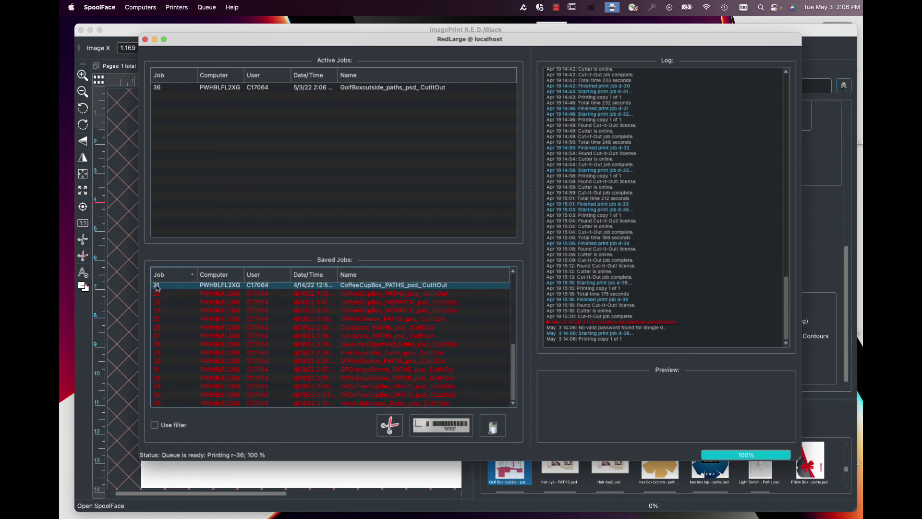
left_click(159, 405)
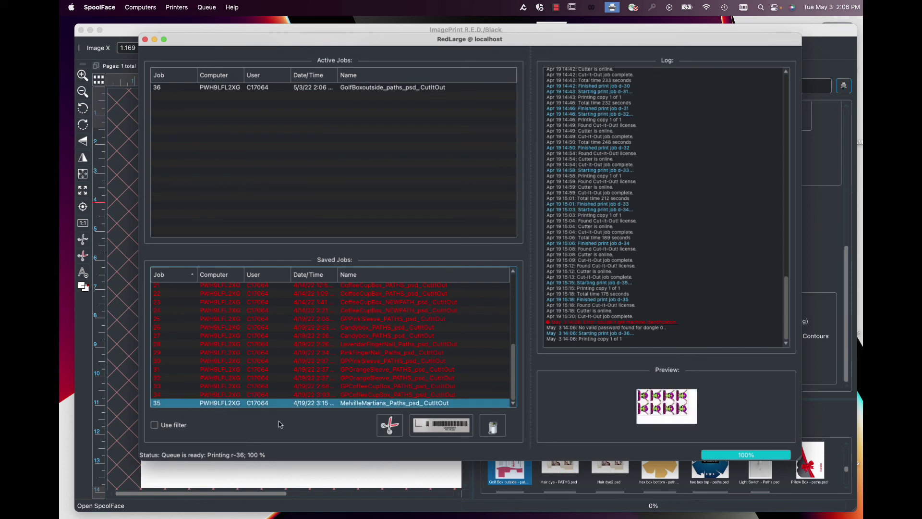